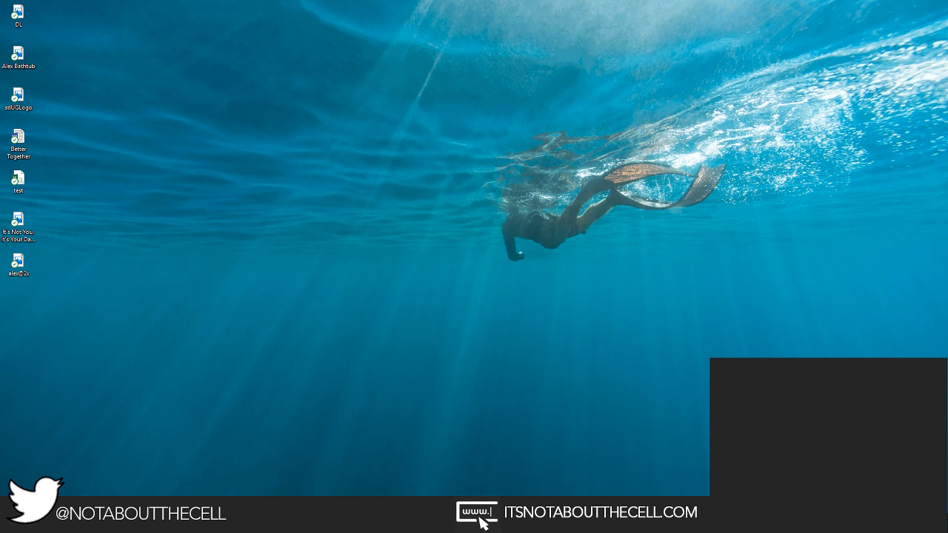
# Step: Search the computer for Power BI and launch Power BI Desktop
pyautogui.press('super')
pyautogui.write('p')
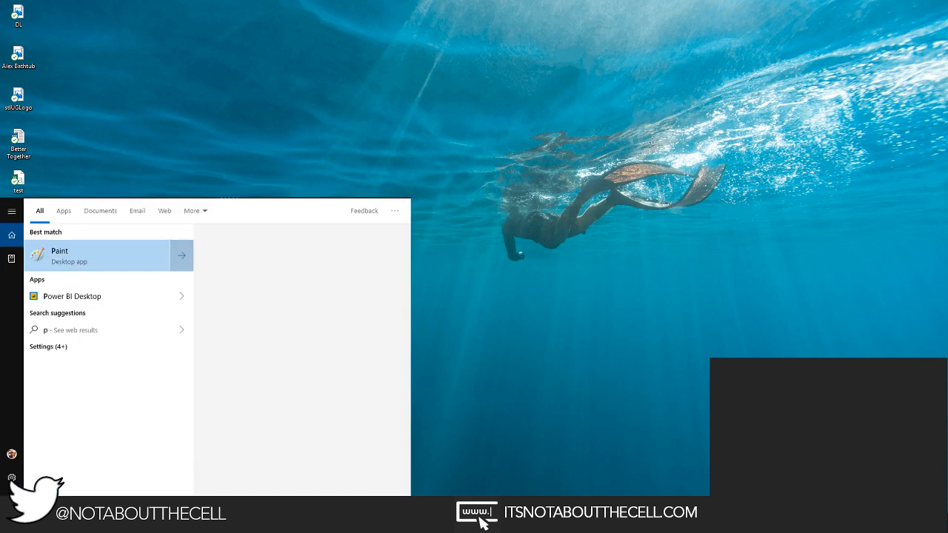
pyautogui.write('ower bi')
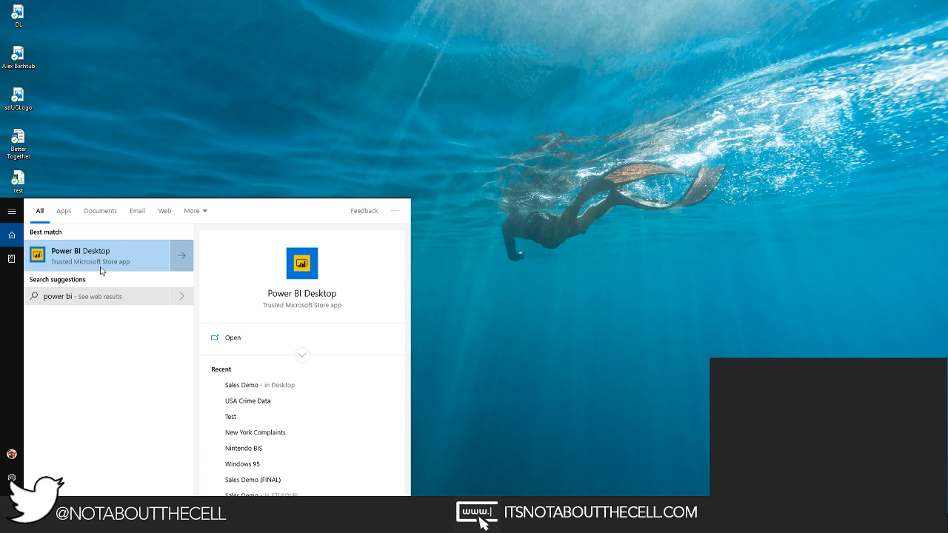
pyautogui.click(101, 268)
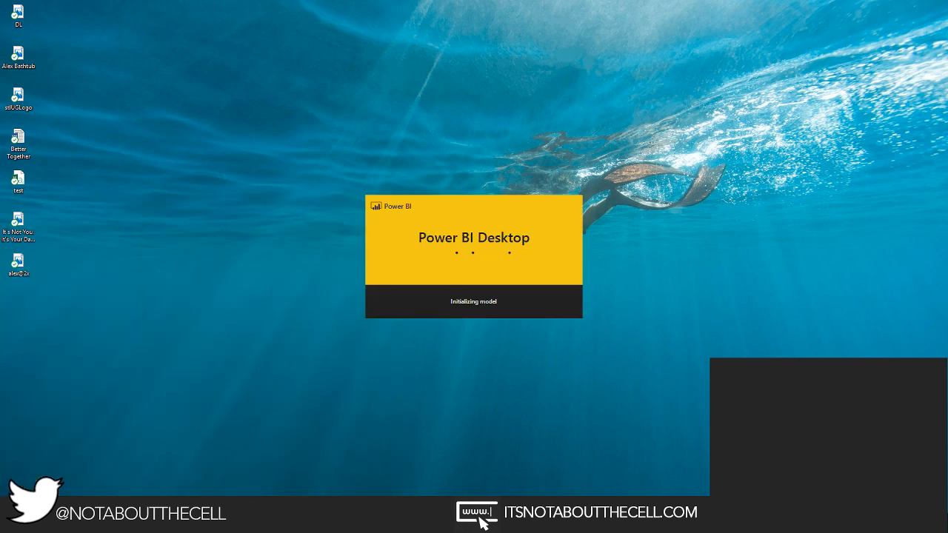
# Step: Switch to the Hangouts video call in Chrome, turn off its camera and minimize the window
pyautogui.moveTo(304, 518)
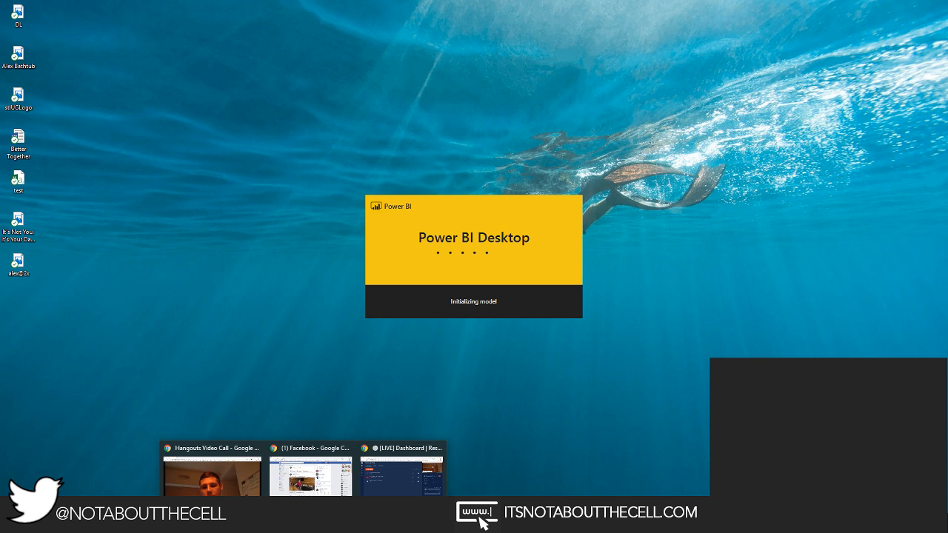
pyautogui.click(212, 467)
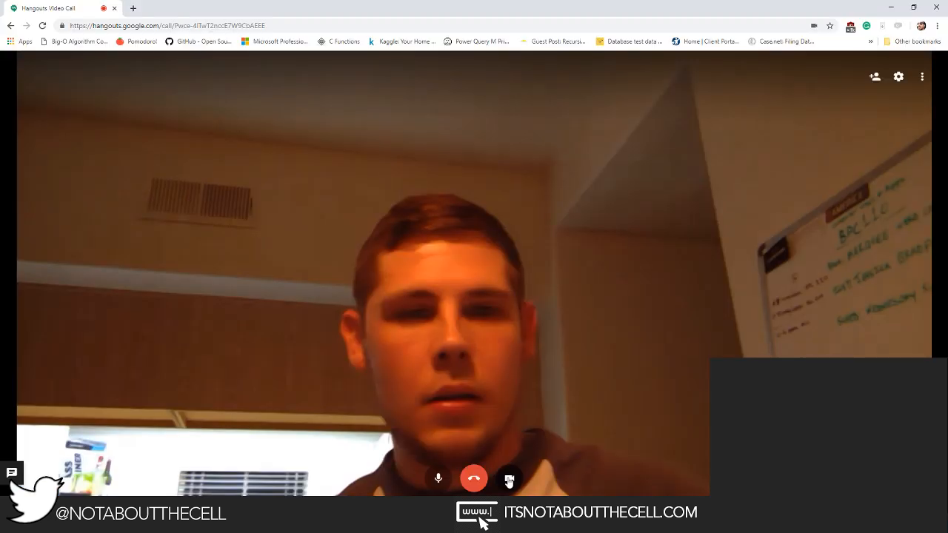
pyautogui.click(509, 480)
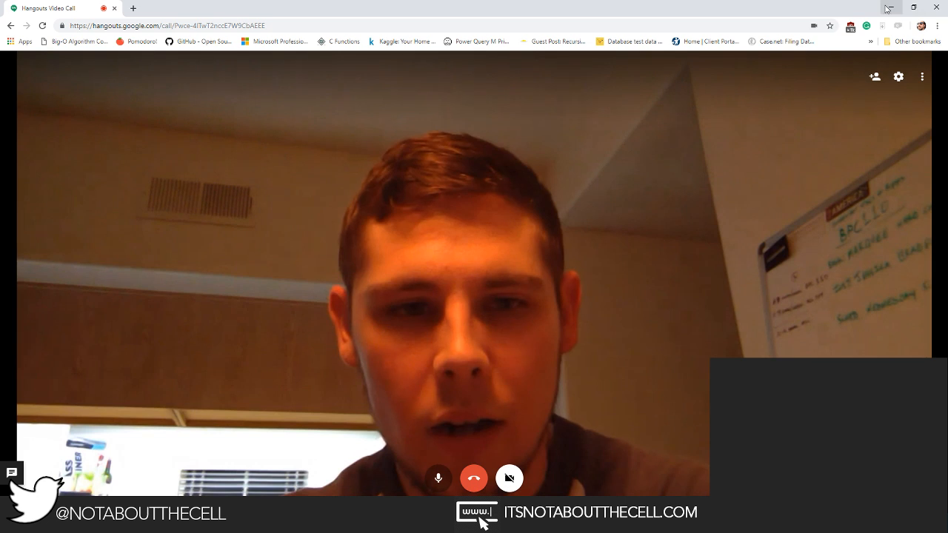
pyautogui.click(887, 7)
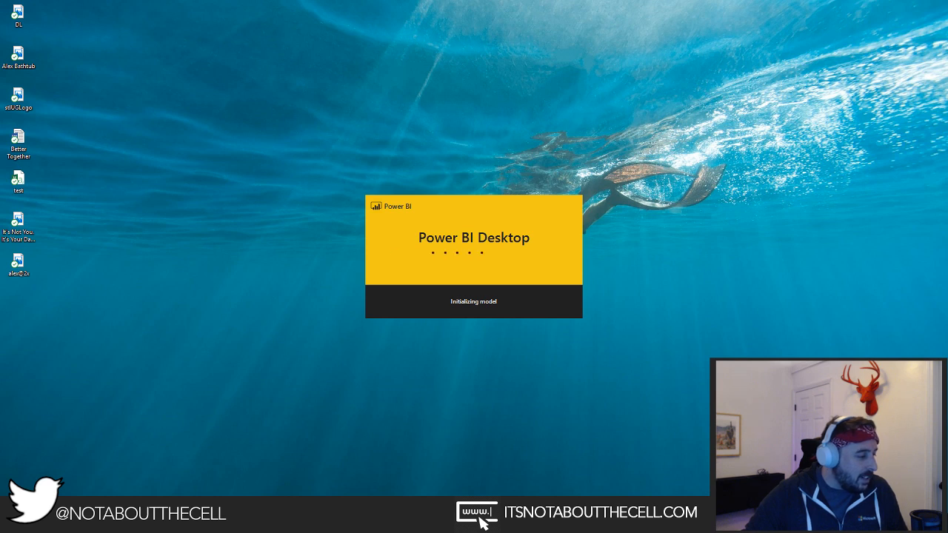
# Step: Bring the Hangouts call window back and move it off the main screen
pyautogui.hotkey('alt', 'Tab')
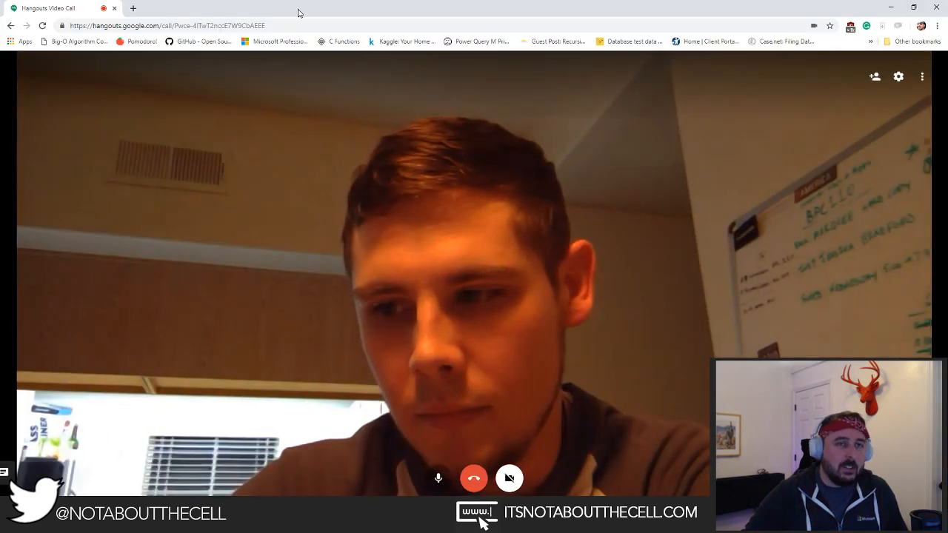
pyautogui.moveTo(299, 13); pyautogui.dragTo(0, 49)
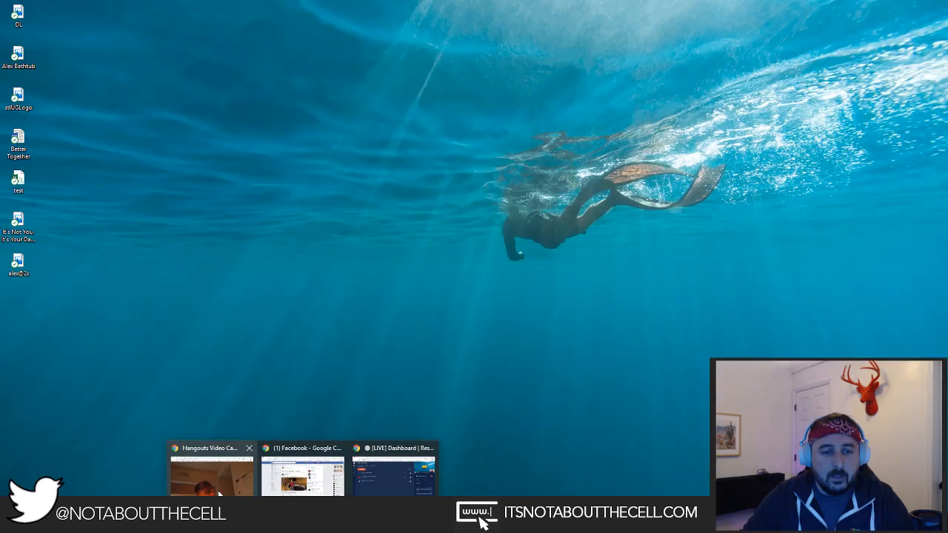
pyautogui.click(217, 488)
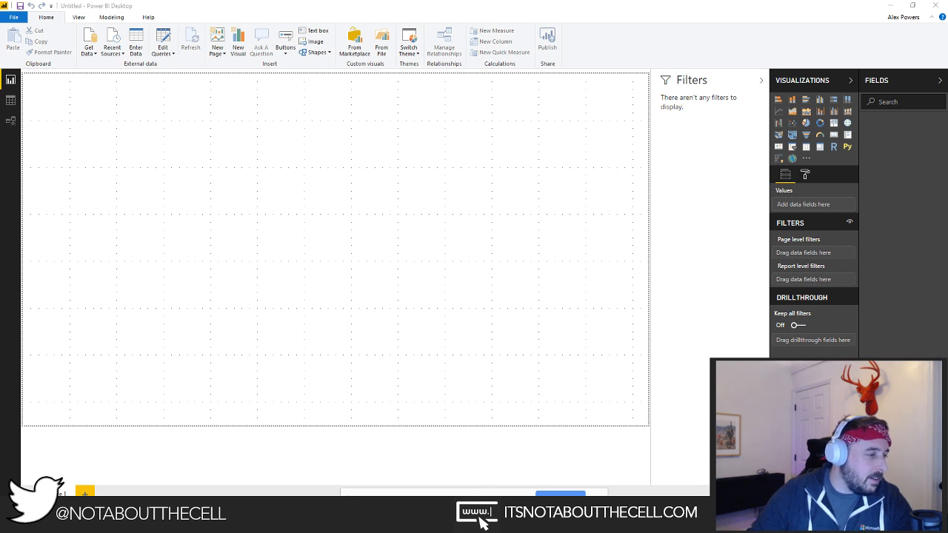
# Step: Collapse the Filters, Visualizations and Fields panes to widen the blank report's canvas
pyautogui.click(761, 80)
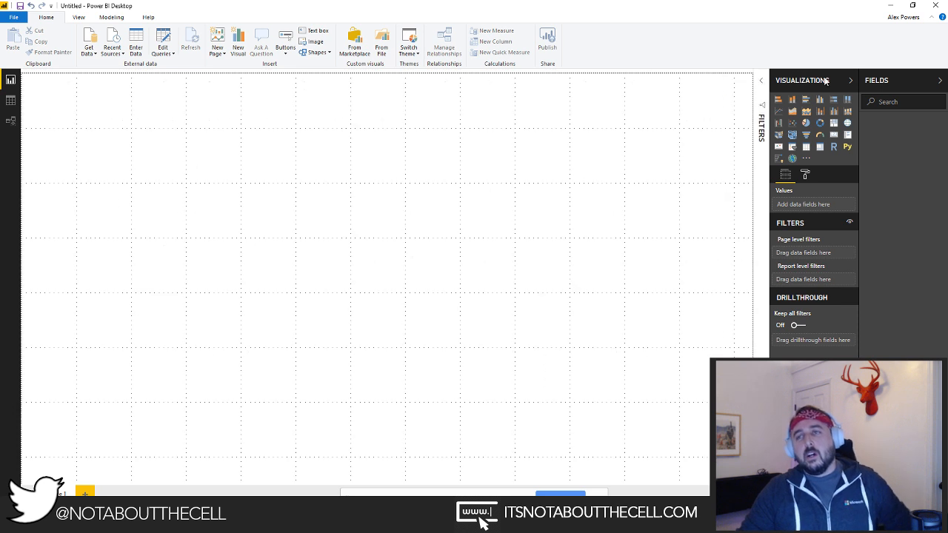
pyautogui.click(826, 80)
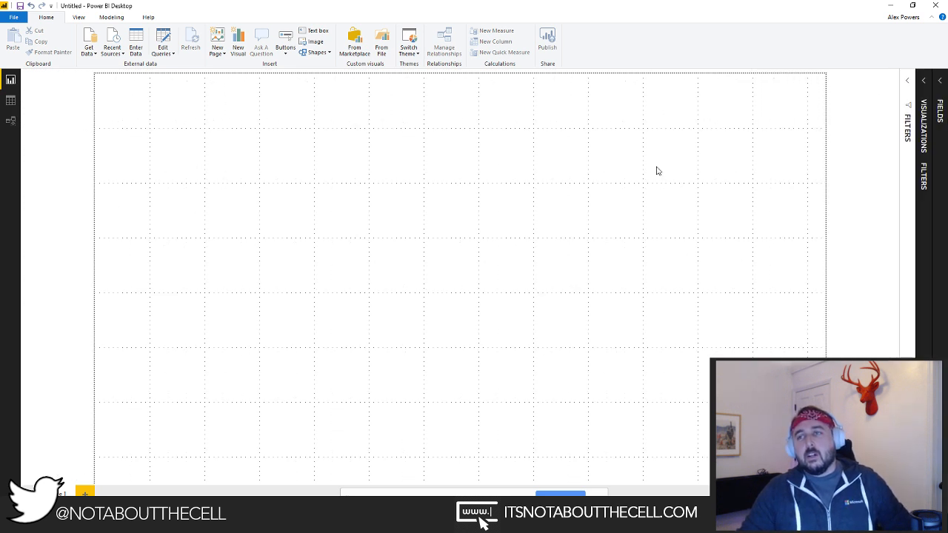
pyautogui.click(22, 20)
pyautogui.moveTo(59, 142)
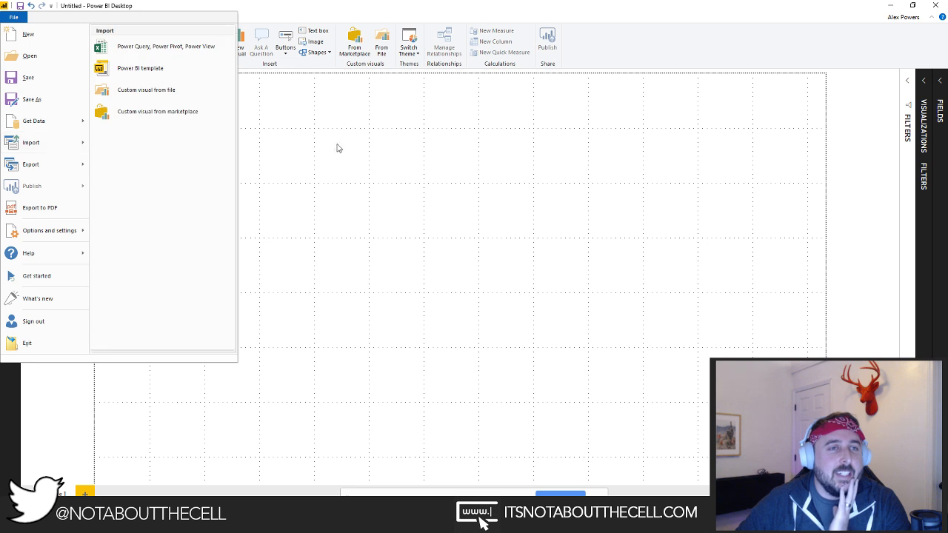
pyautogui.click(337, 148)
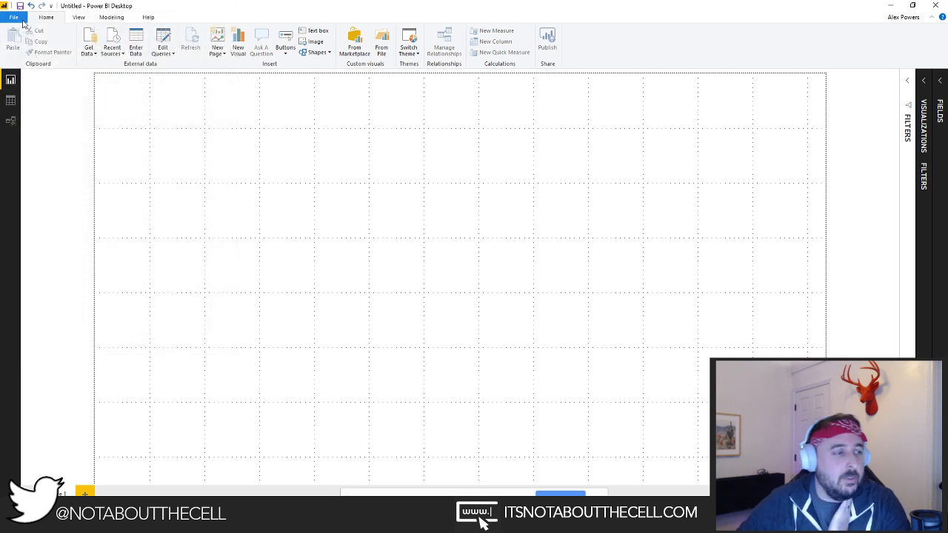
# Step: Open the Options dialog of the untitled report, dismissing the start screen in the other Power BI Desktop window
pyautogui.click(19, 16)
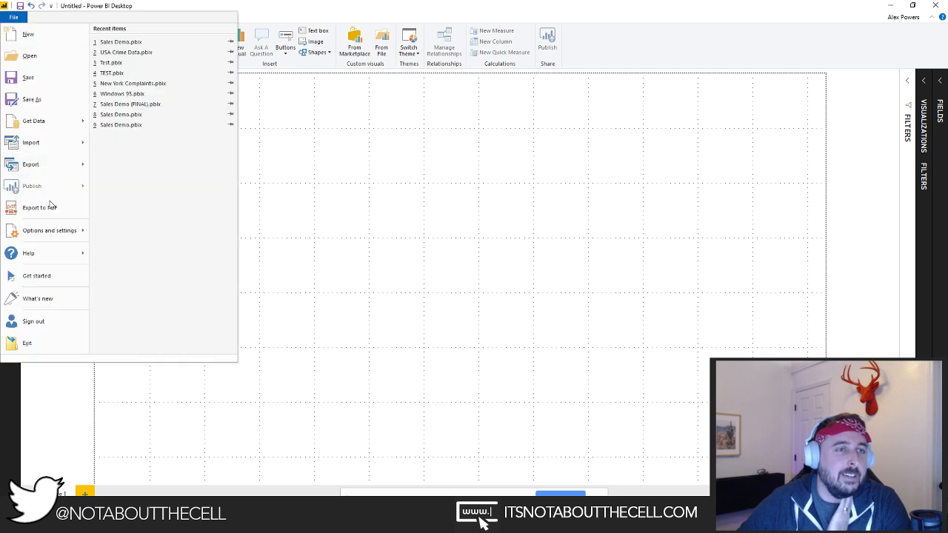
pyautogui.moveTo(49, 234)
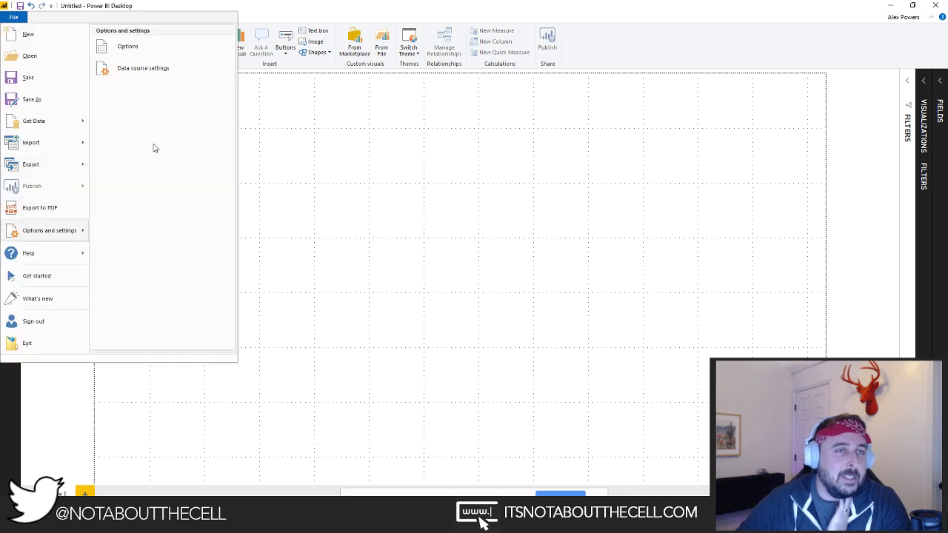
pyautogui.click(128, 47)
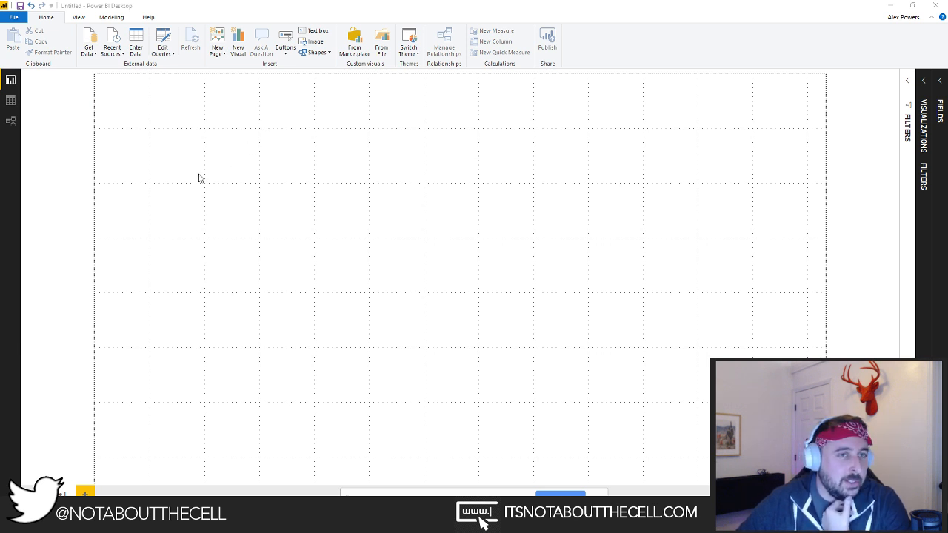
pyautogui.moveTo(400, 522)
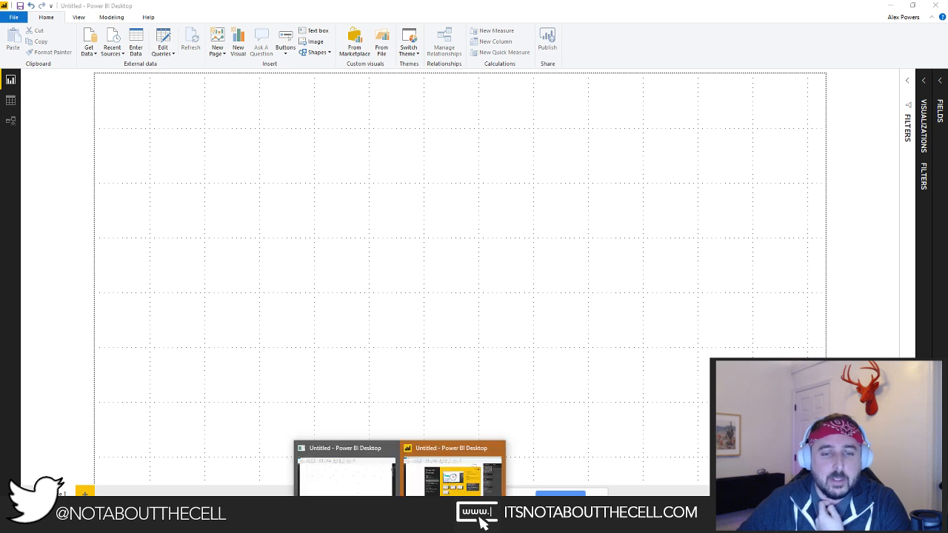
pyautogui.click(478, 518)
pyautogui.click(743, 99)
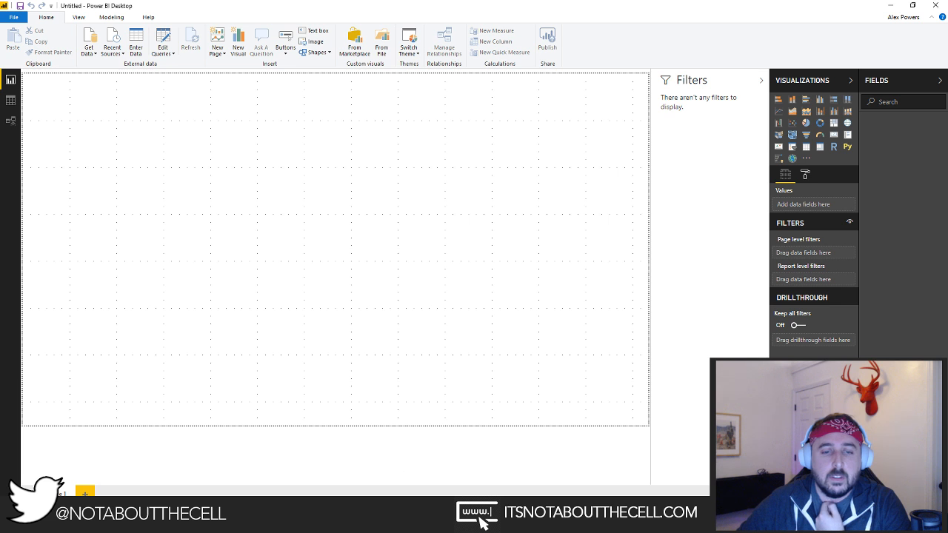
pyautogui.moveTo(400, 522)
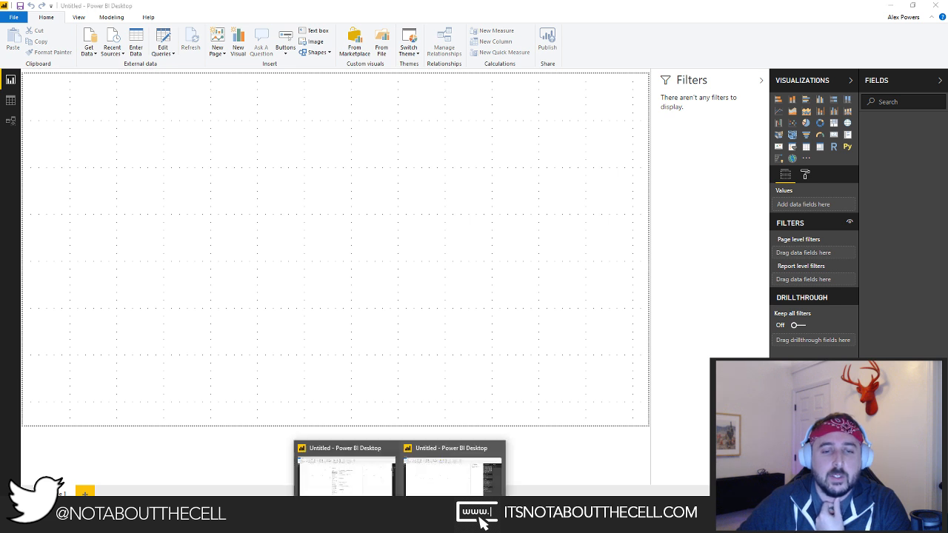
pyautogui.click(337, 478)
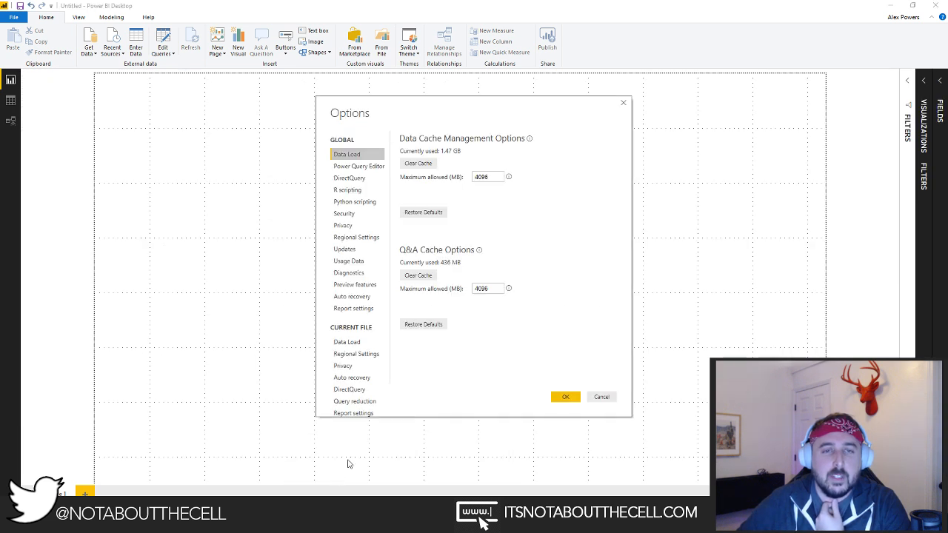
# Step: Review the global preview features, the Power Query Editor settings and the current file's data load options, and cancel the dialog
pyautogui.click(370, 285)
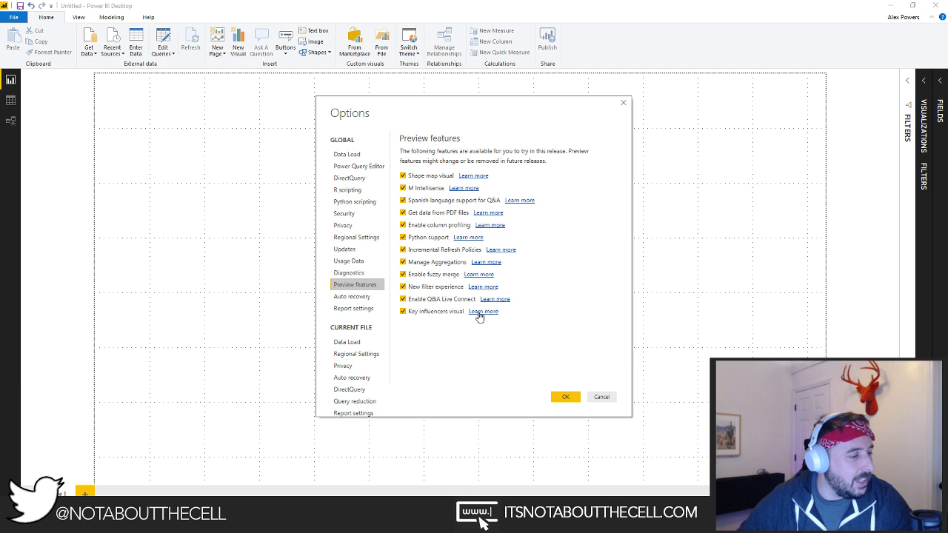
pyautogui.moveTo(502, 127); pyautogui.dragTo(500, 128)
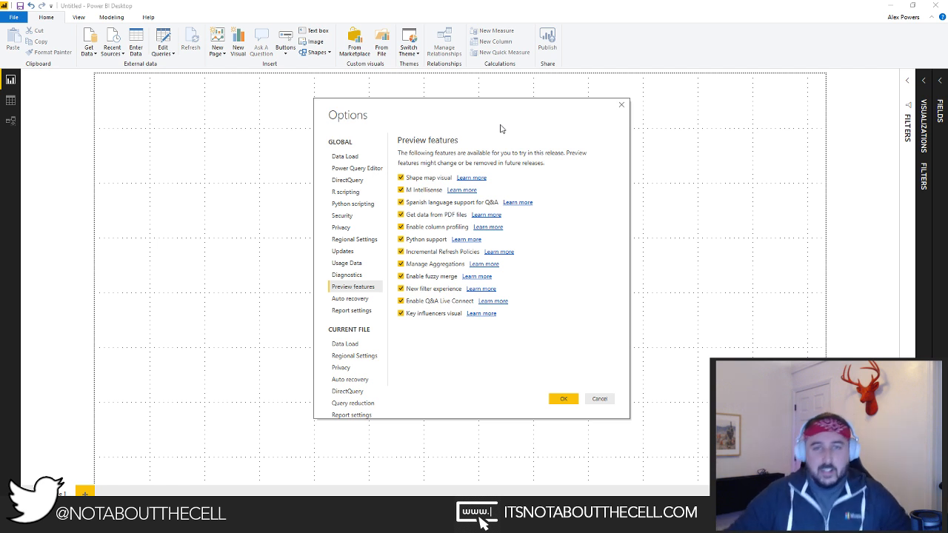
pyautogui.click(351, 300)
pyautogui.click(359, 169)
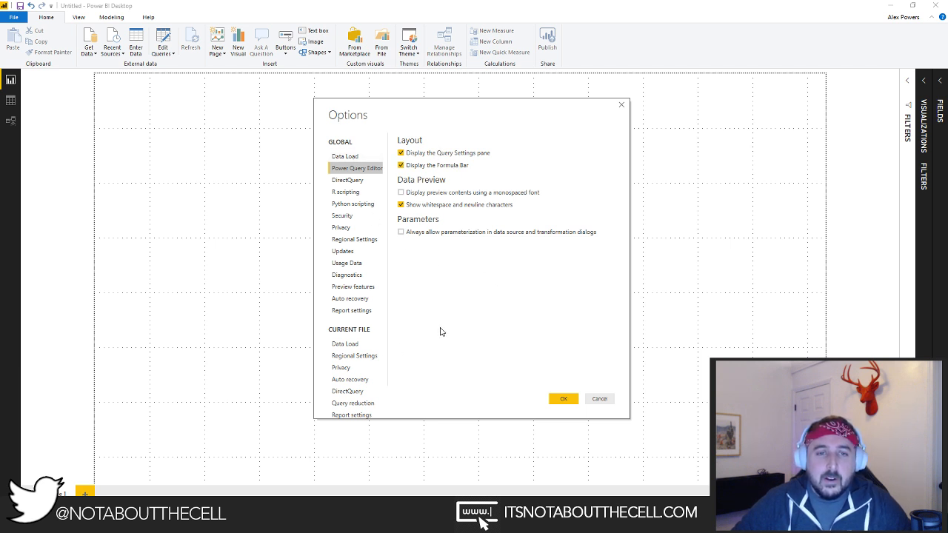
pyautogui.click(359, 348)
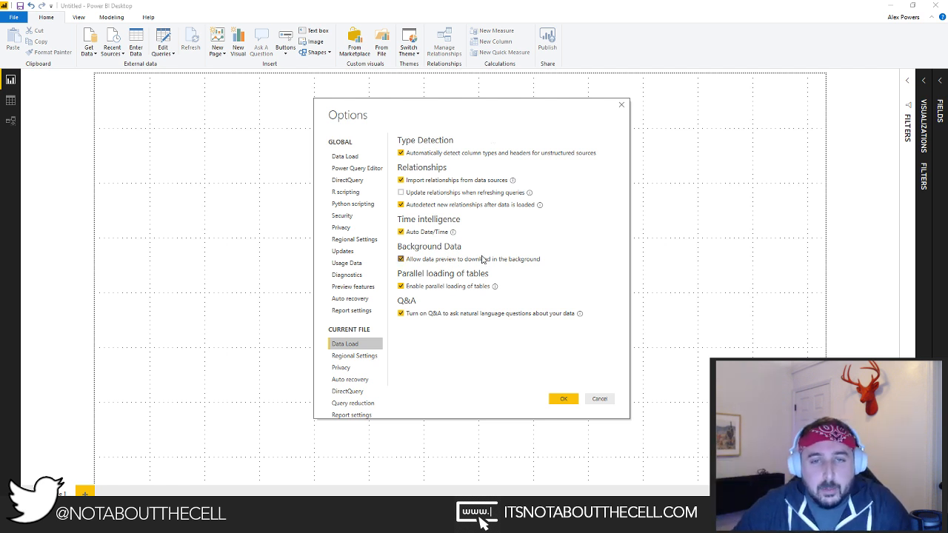
pyautogui.moveTo(495, 287)
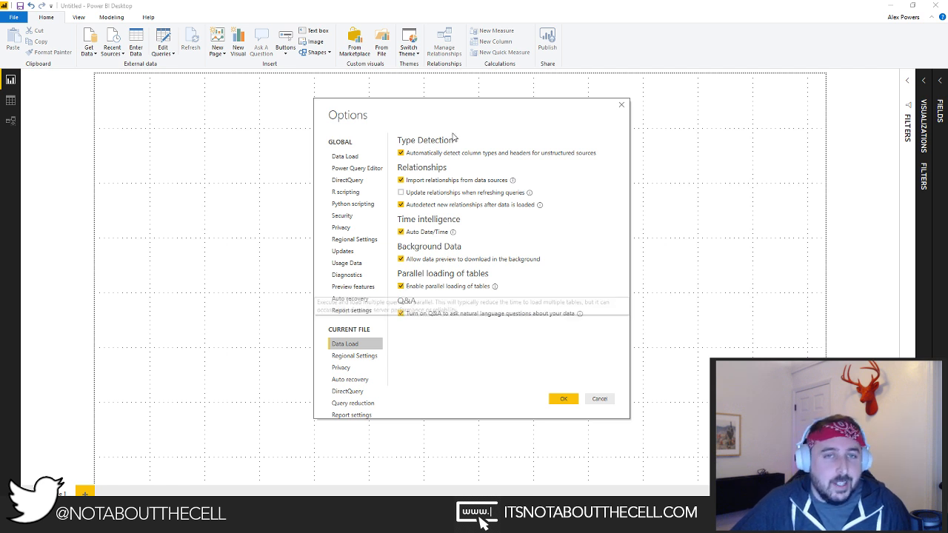
pyautogui.click(600, 399)
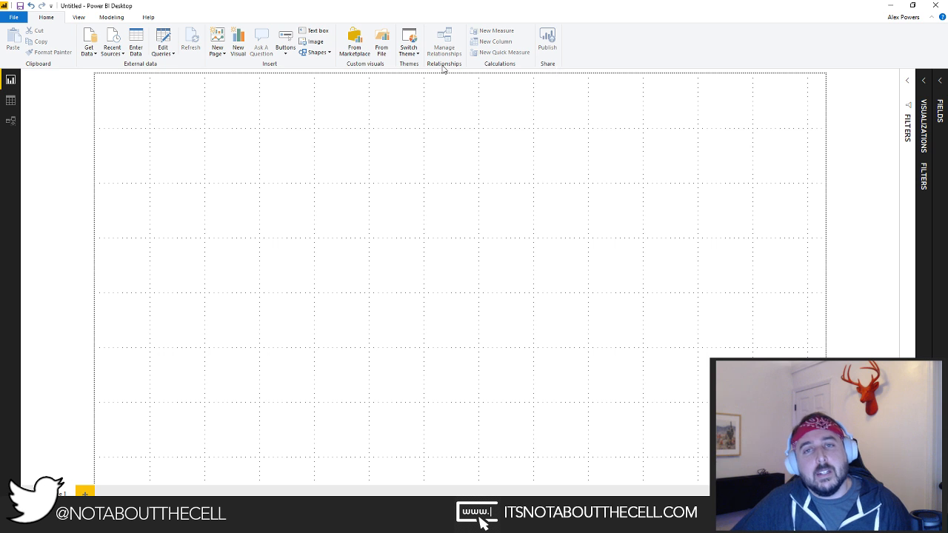
# Step: View the Guided Learning page and the Training Videos channel from the help resources, and return to the report
pyautogui.click(148, 17)
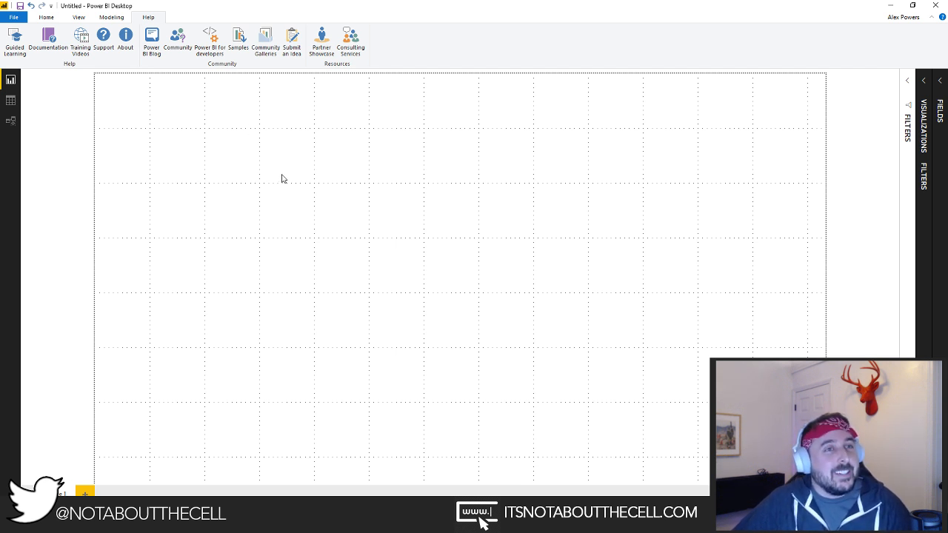
pyautogui.click(18, 46)
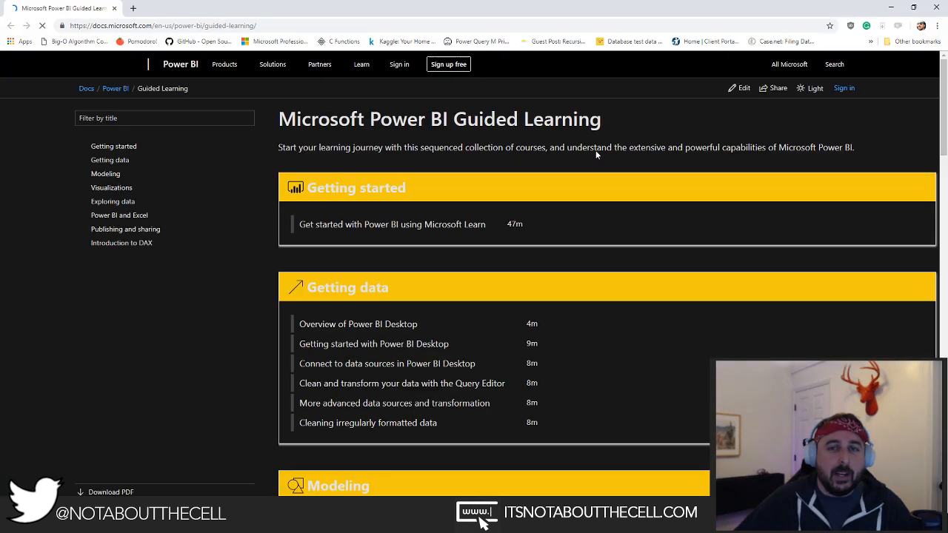
pyautogui.click(899, 8)
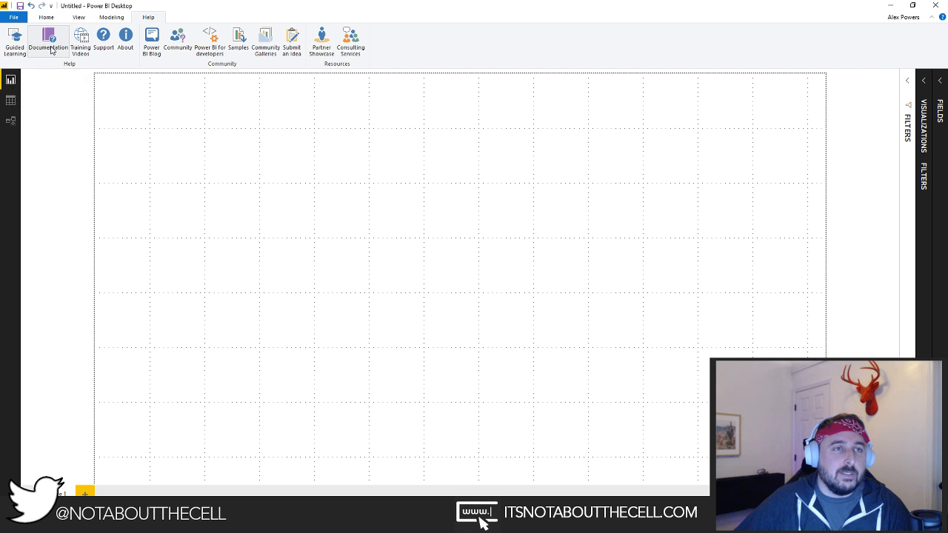
pyautogui.click(81, 49)
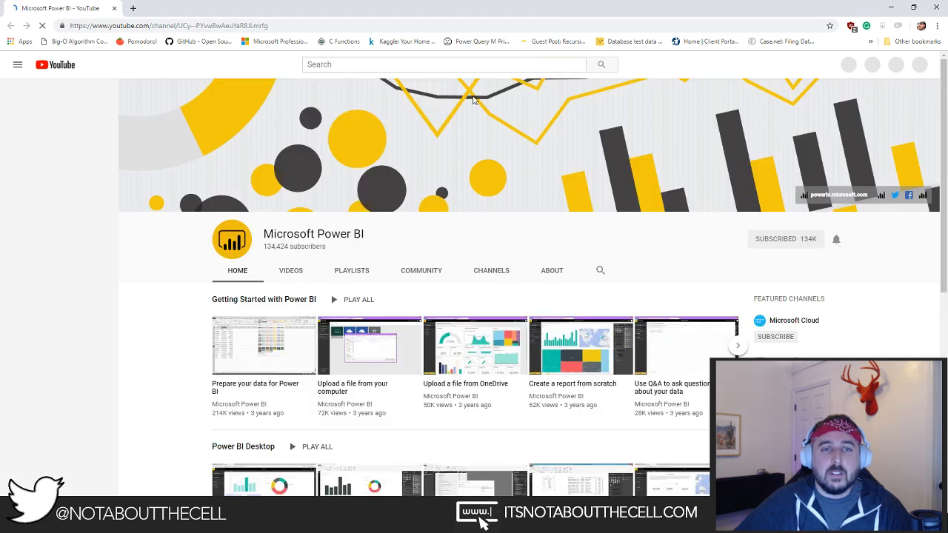
pyautogui.click(935, 7)
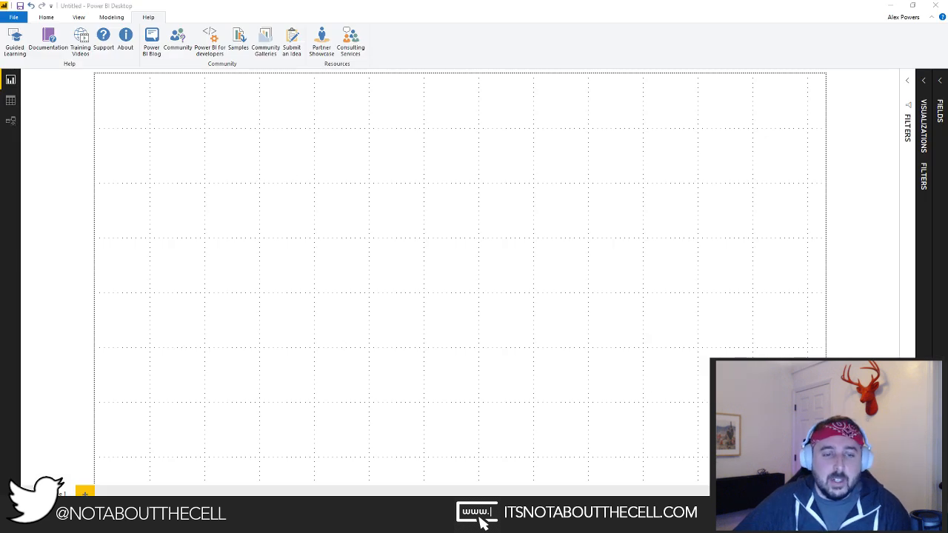
# Step: Download the Opportunity Tracking Sample PBIX, set downloads of this type to always open, and minimize the browser
pyautogui.click(393, 328)
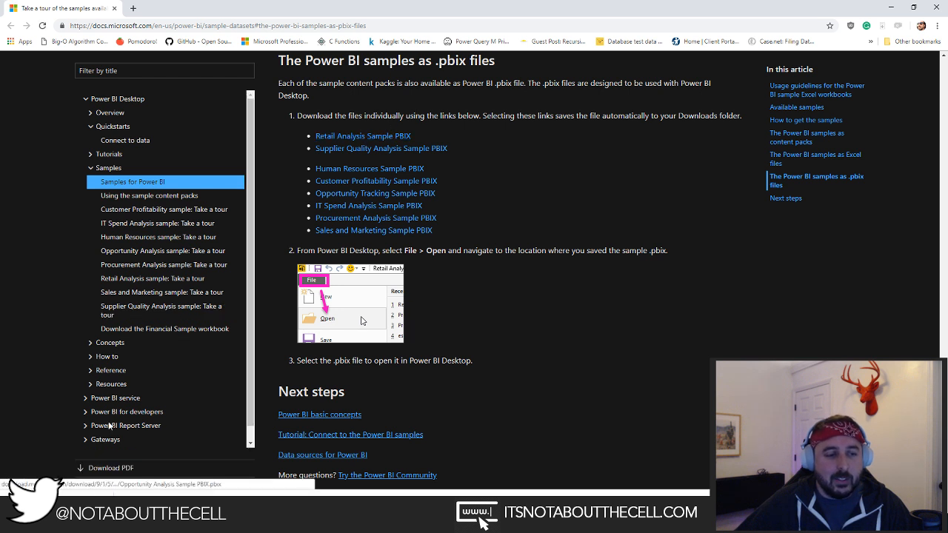
pyautogui.rightClick(94, 493)
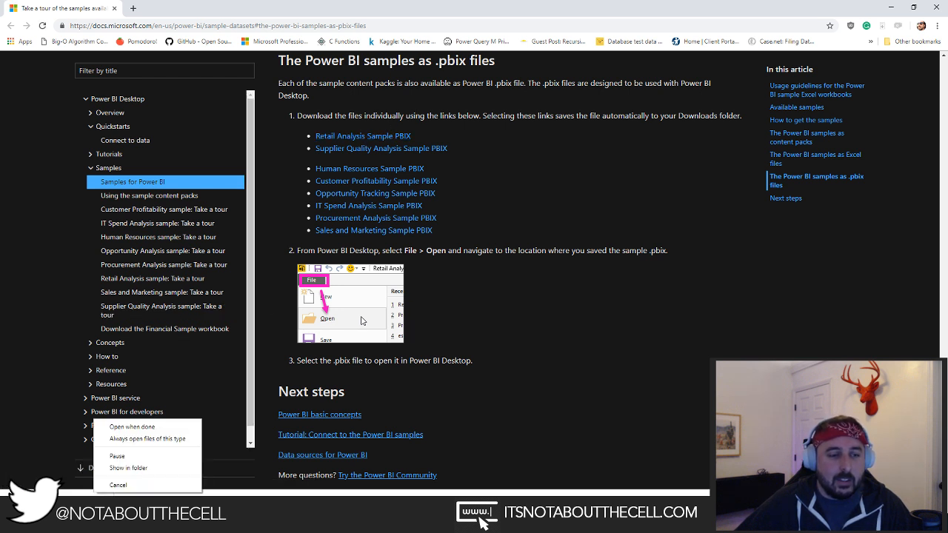
pyautogui.click(148, 438)
pyautogui.click(883, 10)
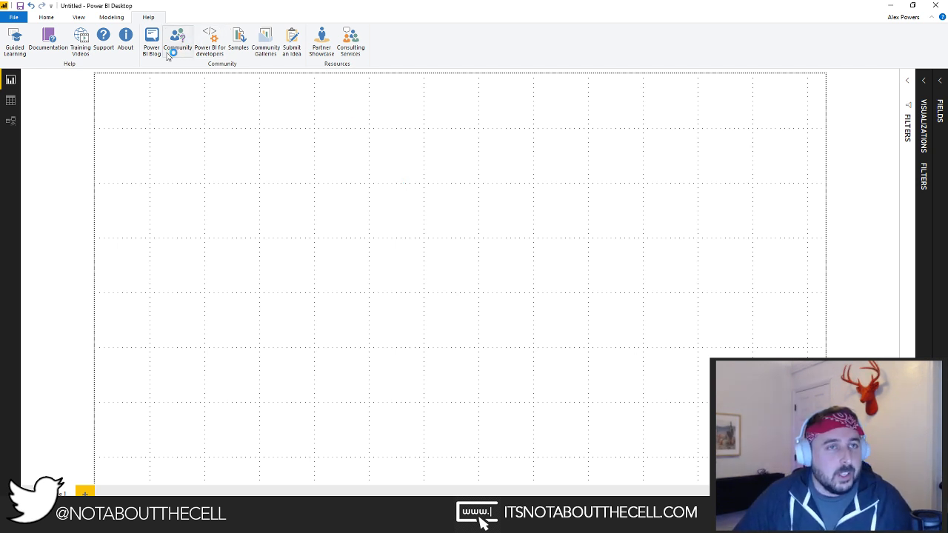
# Step: Hide the gridlines on the blank report canvas and show them again
pyautogui.click(77, 17)
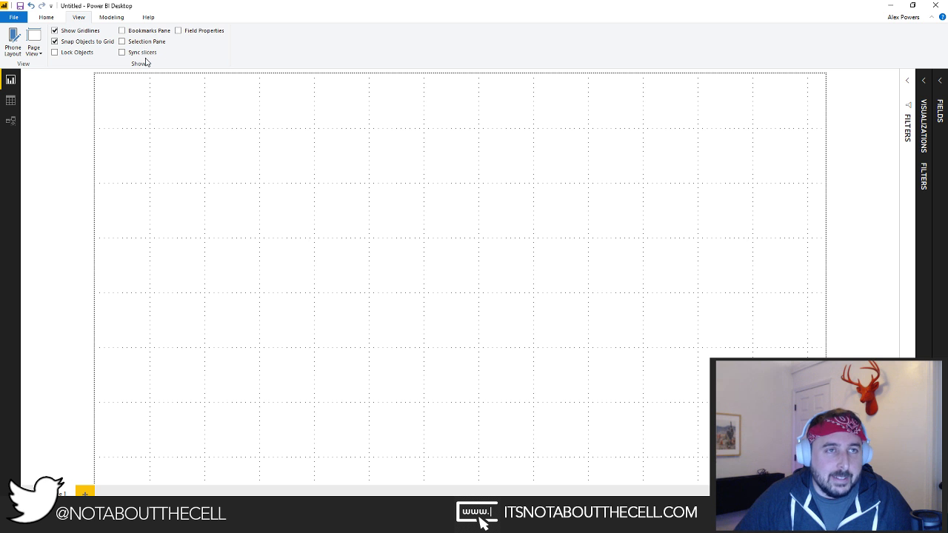
pyautogui.click(78, 31)
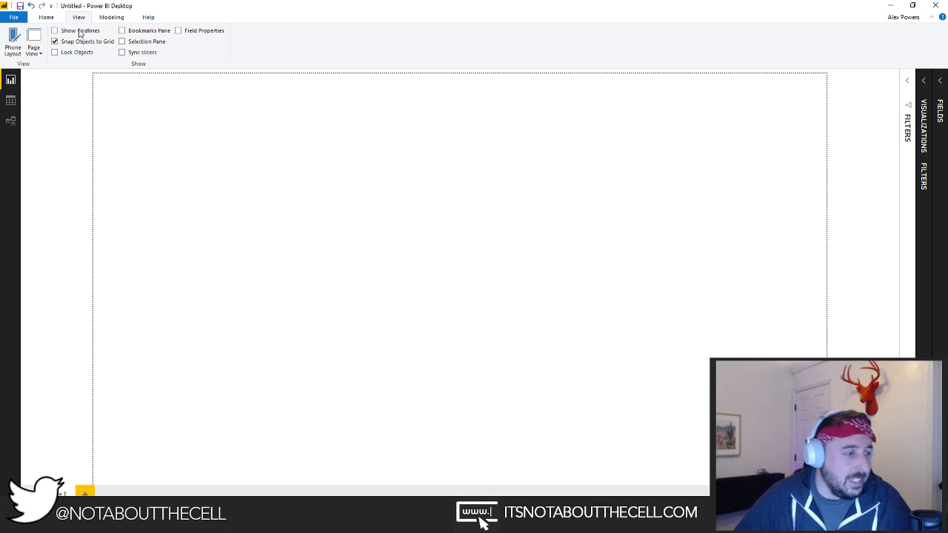
pyautogui.click(79, 31)
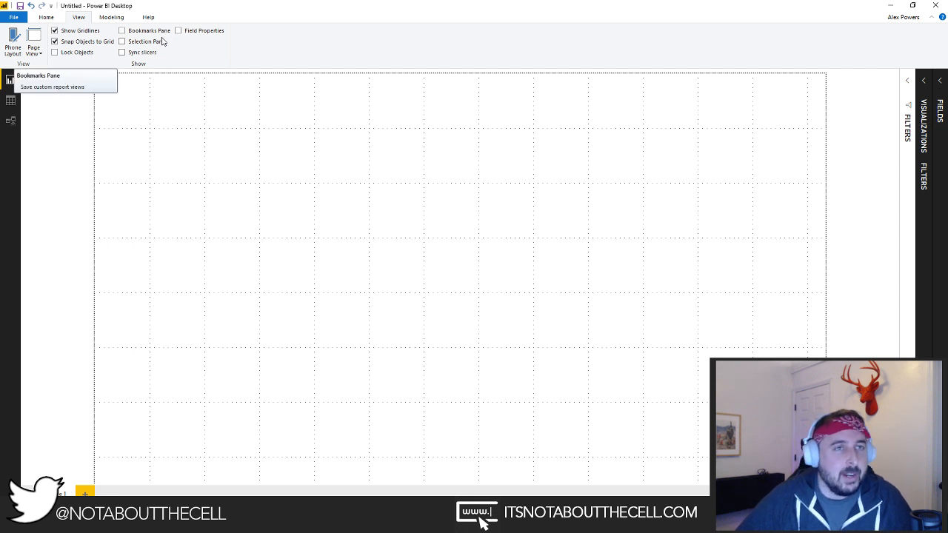
# Step: Show the Bookmarks, Selection, Sync Slicers and Field Properties panes, and expand the Visualizations and Fields panes
pyautogui.click(160, 32)
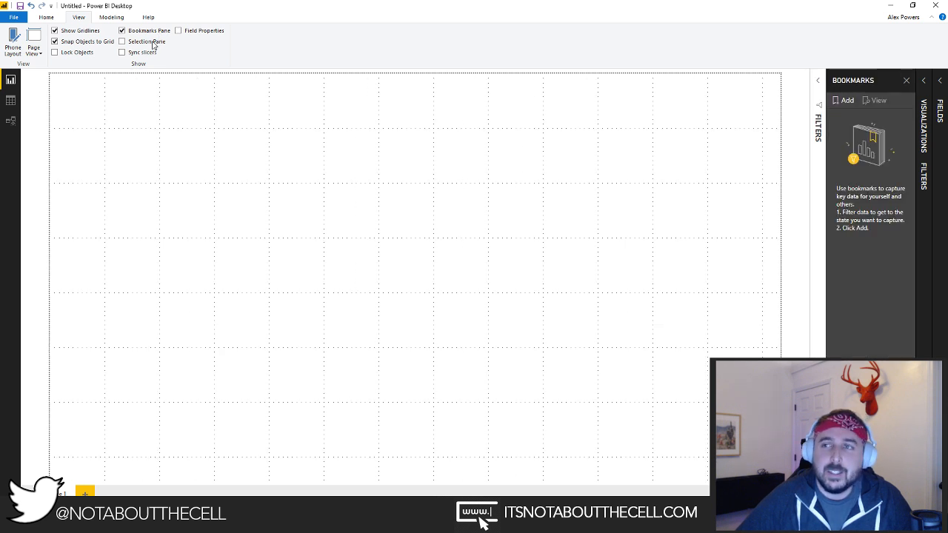
pyautogui.click(152, 44)
pyautogui.click(149, 54)
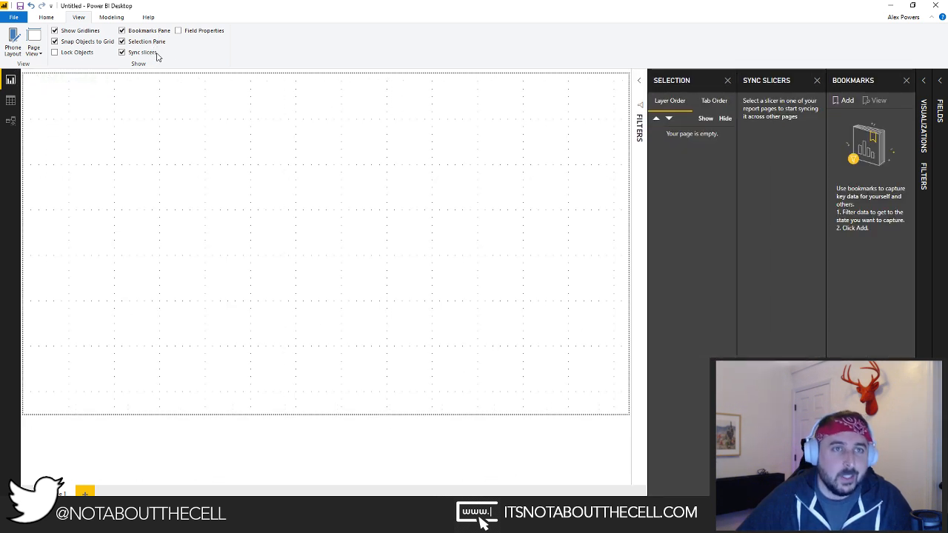
pyautogui.click(206, 32)
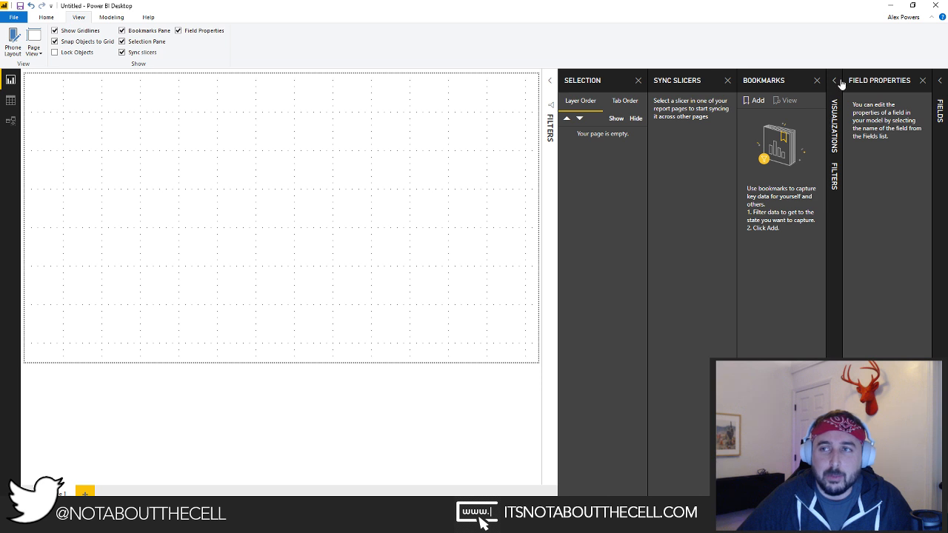
pyautogui.click(939, 82)
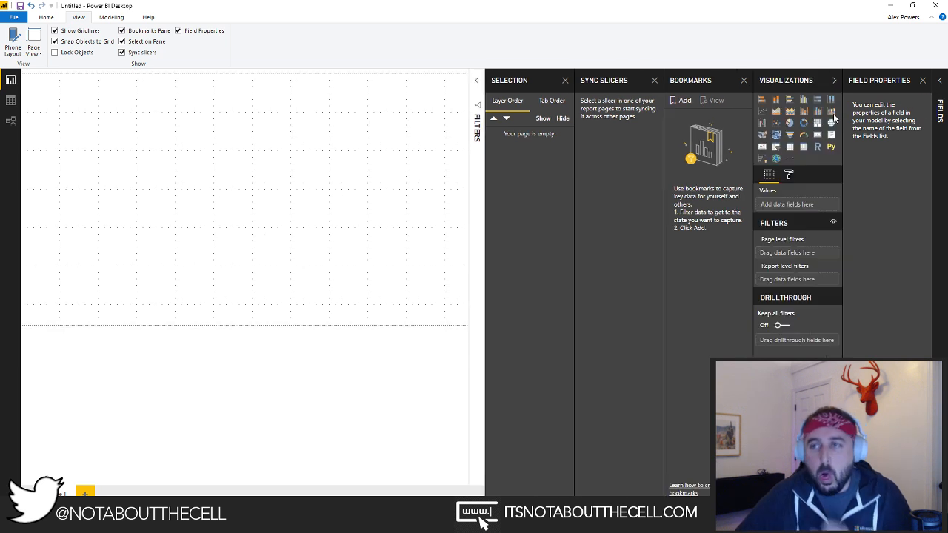
pyautogui.click(938, 83)
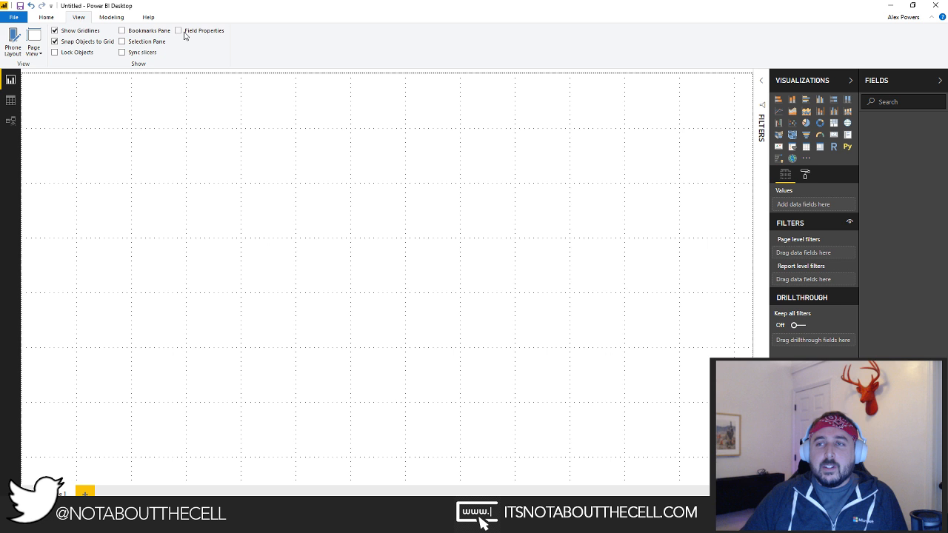
# Step: View the blank page in phone layout and return to the desktop layout
pyautogui.click(15, 54)
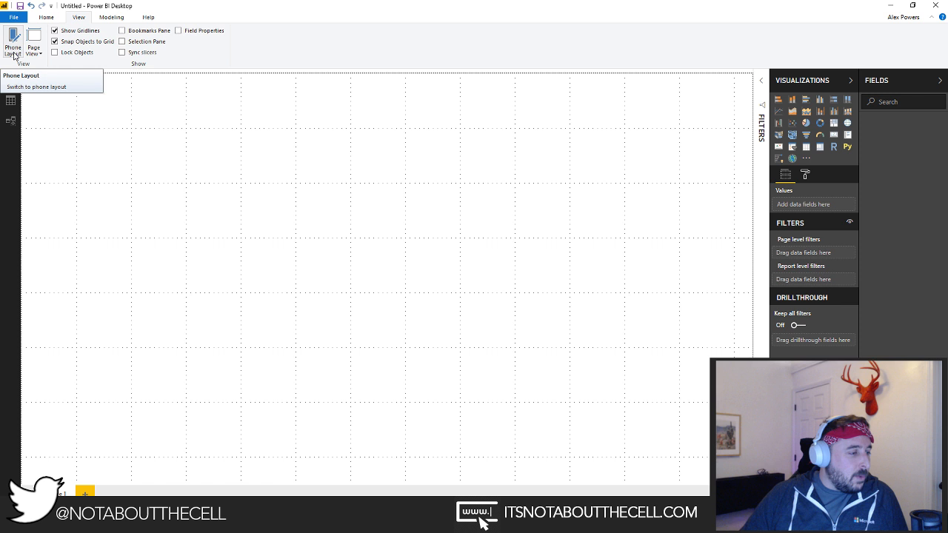
pyautogui.click(13, 52)
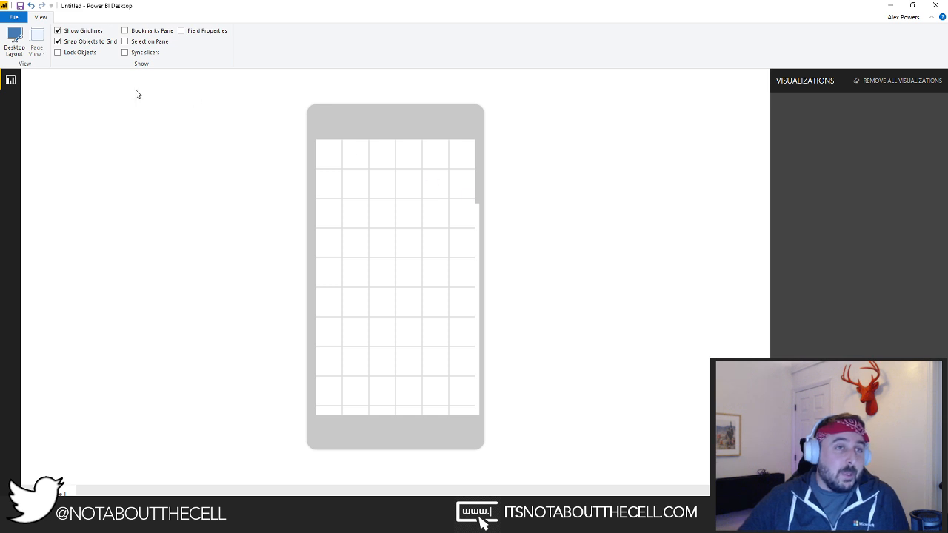
pyautogui.click(14, 40)
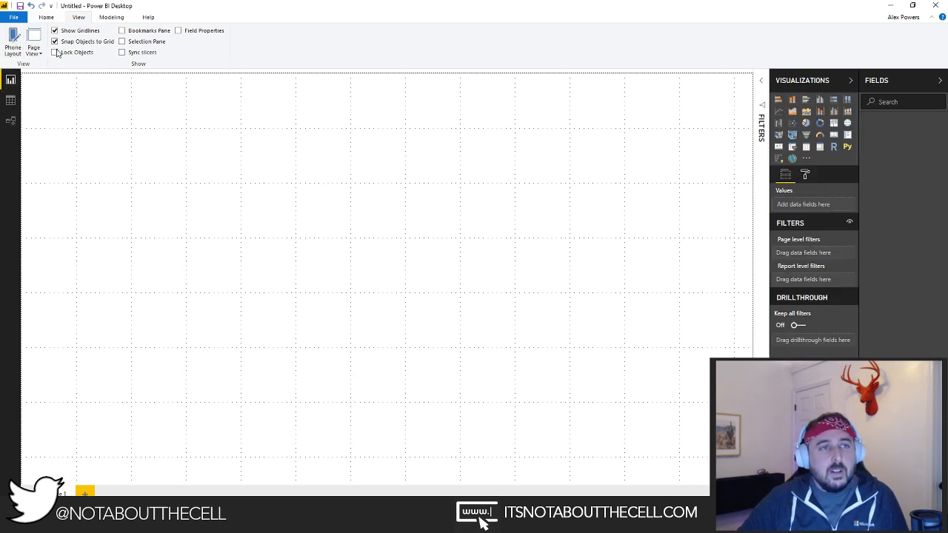
# Step: Switch to the Power BI Desktop window containing the Retail Analysis Sample PBIX report
pyautogui.click(45, 20)
pyautogui.moveTo(399, 528)
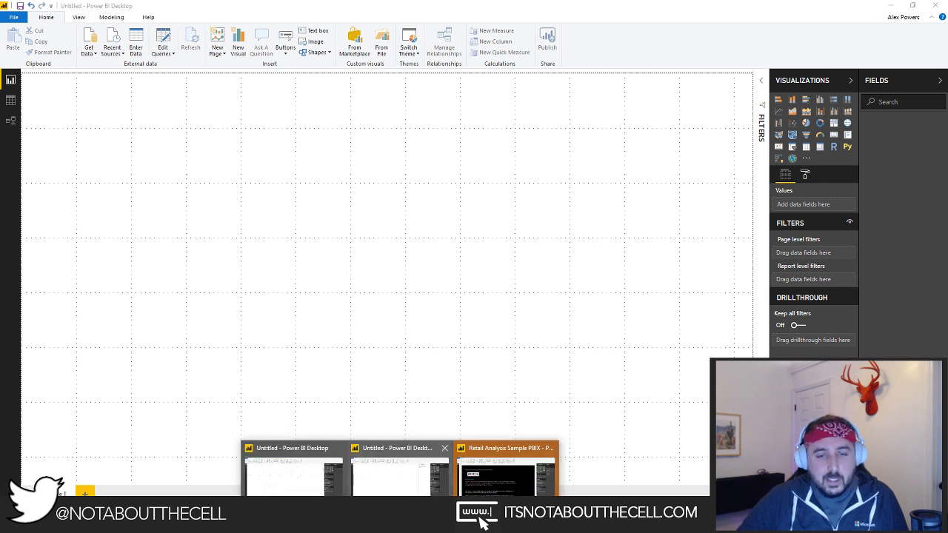
pyautogui.click(496, 465)
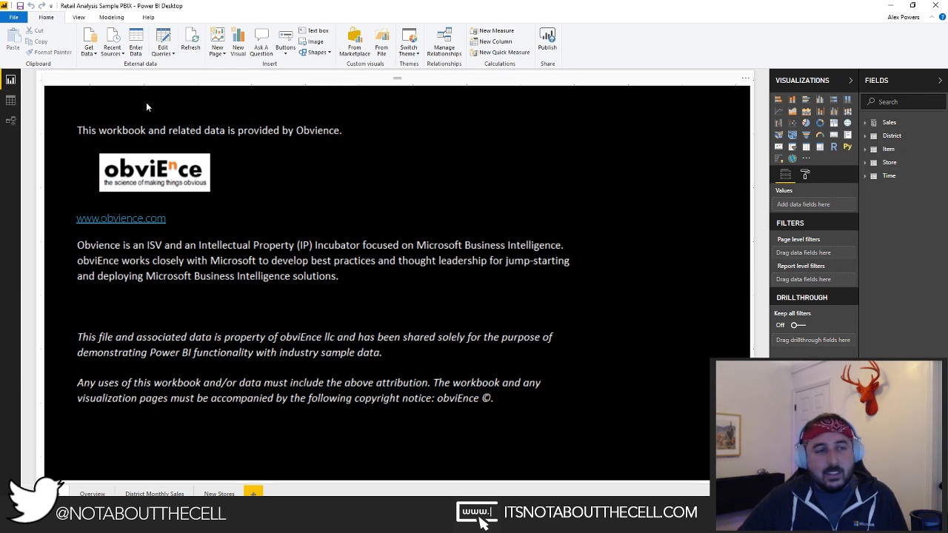
# Step: Expand the Sales table in the field list, widen the list, and select the This Year Sales measure
pyautogui.click(882, 123)
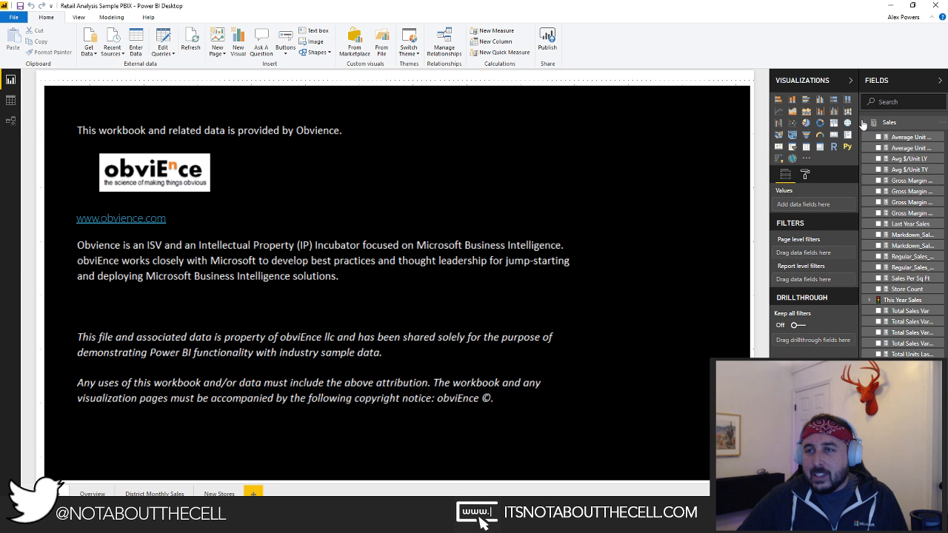
pyautogui.moveTo(859, 127); pyautogui.dragTo(808, 133)
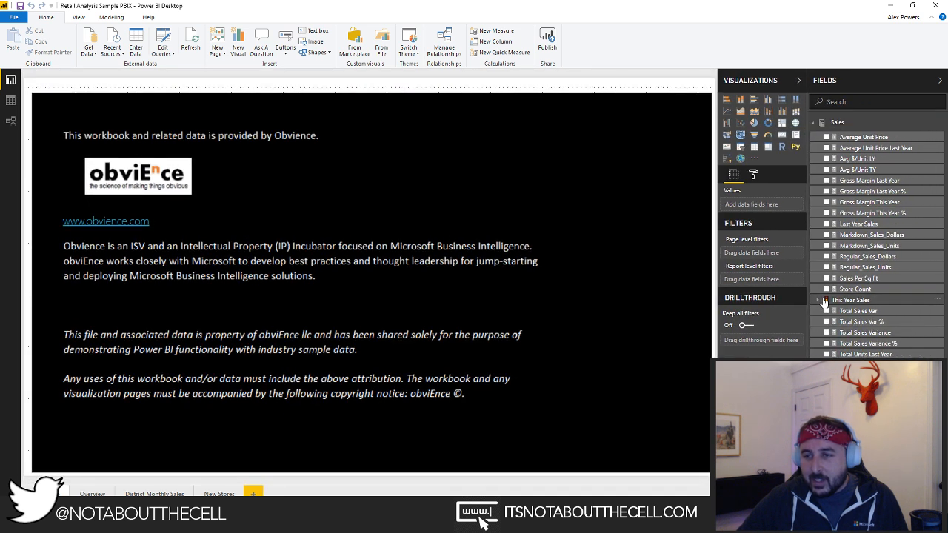
pyautogui.click(819, 301)
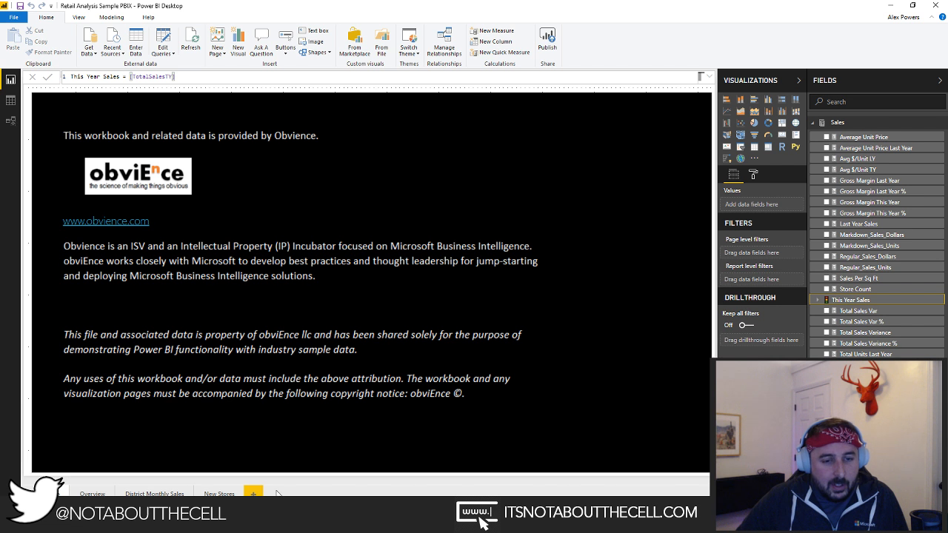
# Step: Open the report's Overview page and look through the list of report pages
pyautogui.rightClick(89, 493)
pyautogui.click(267, 494)
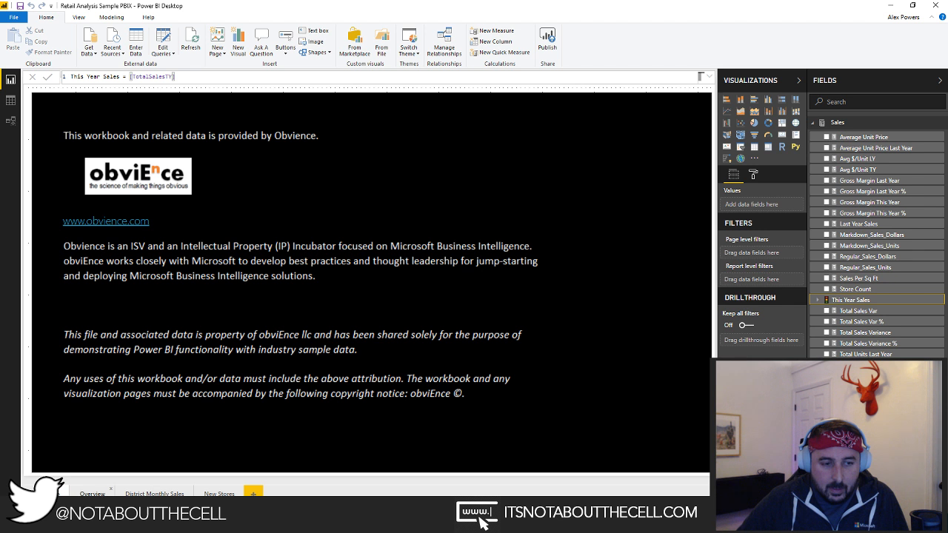
pyautogui.click(93, 494)
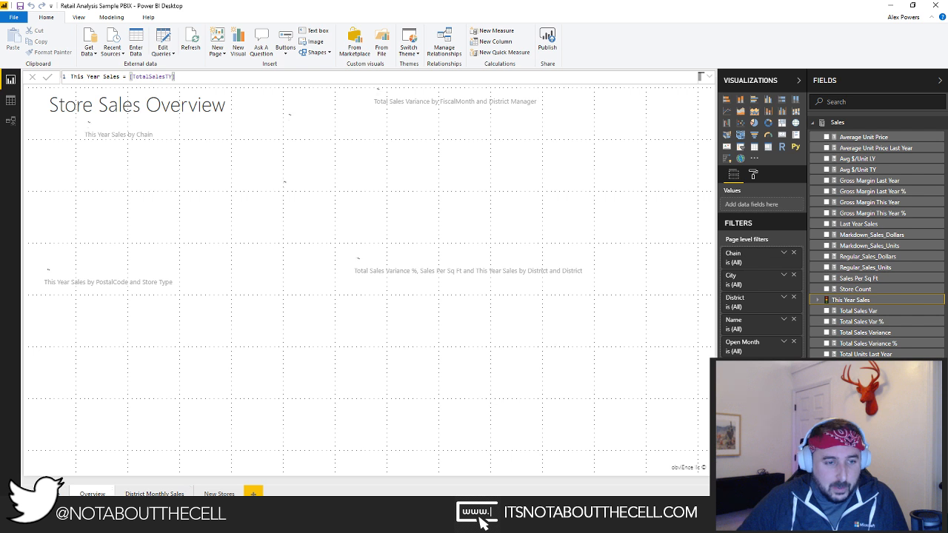
pyautogui.rightClick(39, 495)
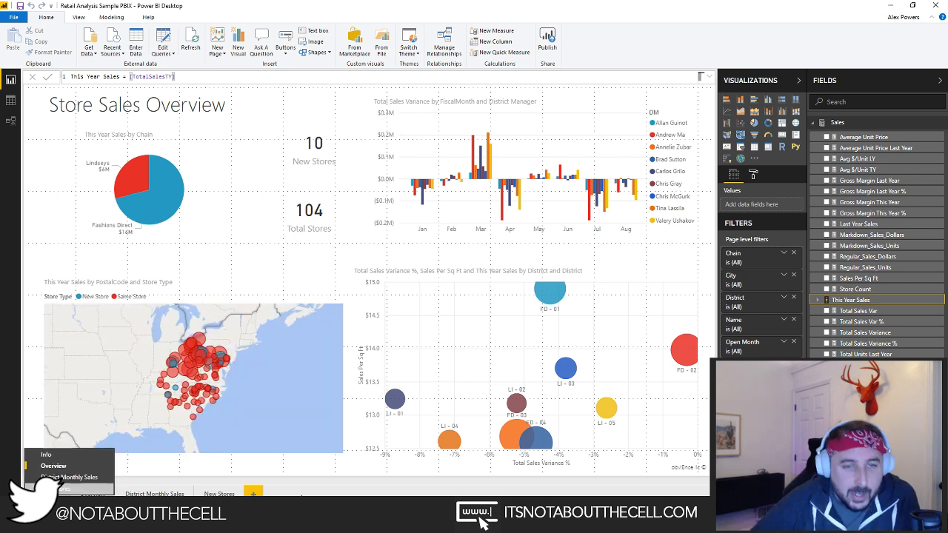
pyautogui.press('Escape')
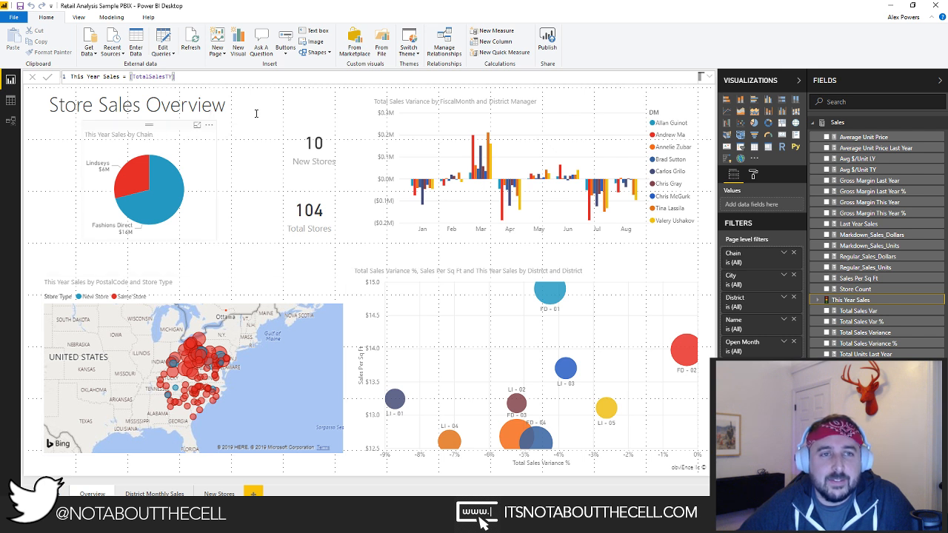
# Step: Align the New Stores card vertically with the Total Stores card on the Overview page and deselect it
pyautogui.click(310, 193)
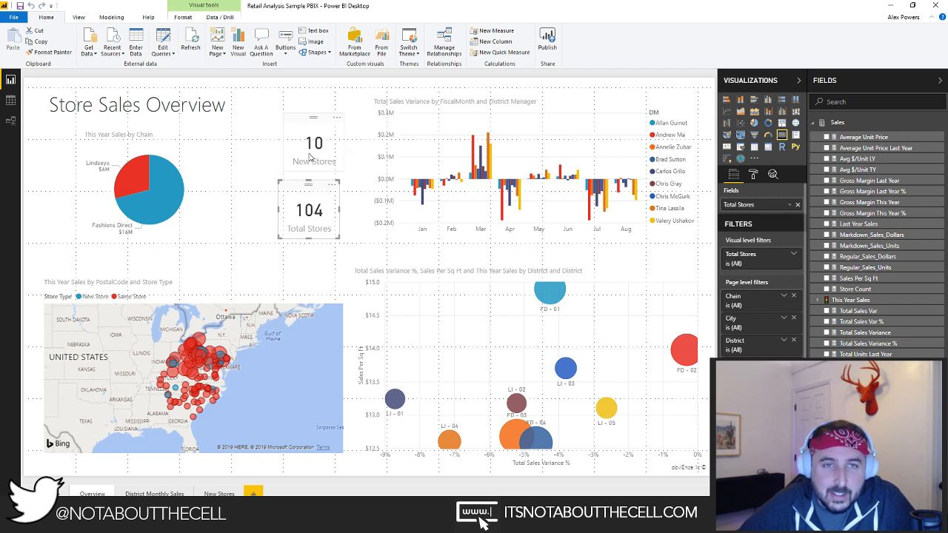
pyautogui.click(308, 123)
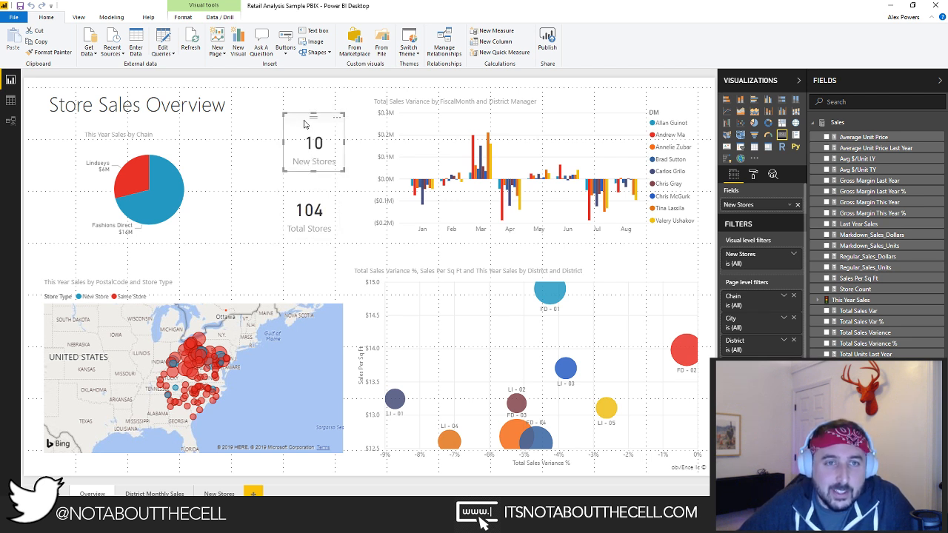
pyautogui.moveTo(306, 121); pyautogui.dragTo(303, 124)
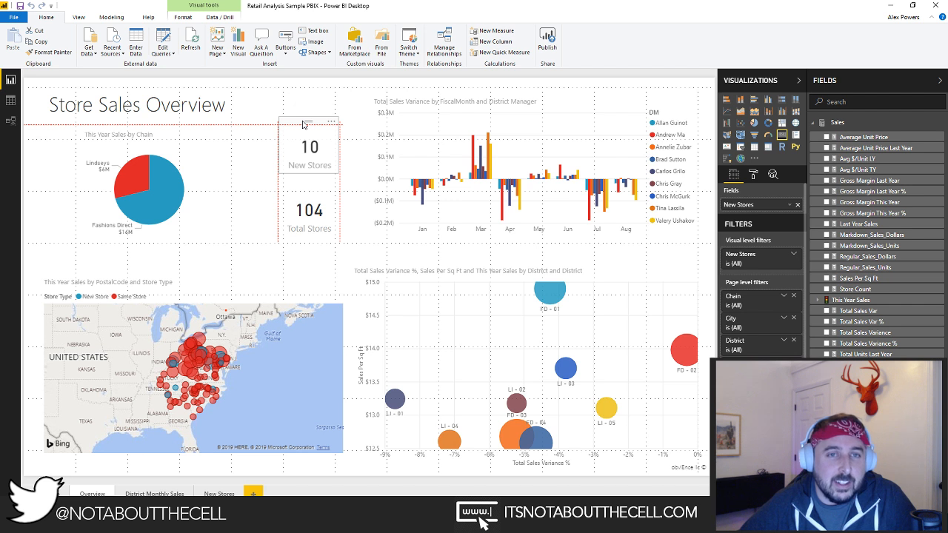
pyautogui.moveTo(302, 124); pyautogui.dragTo(303, 124)
pyautogui.click(309, 191)
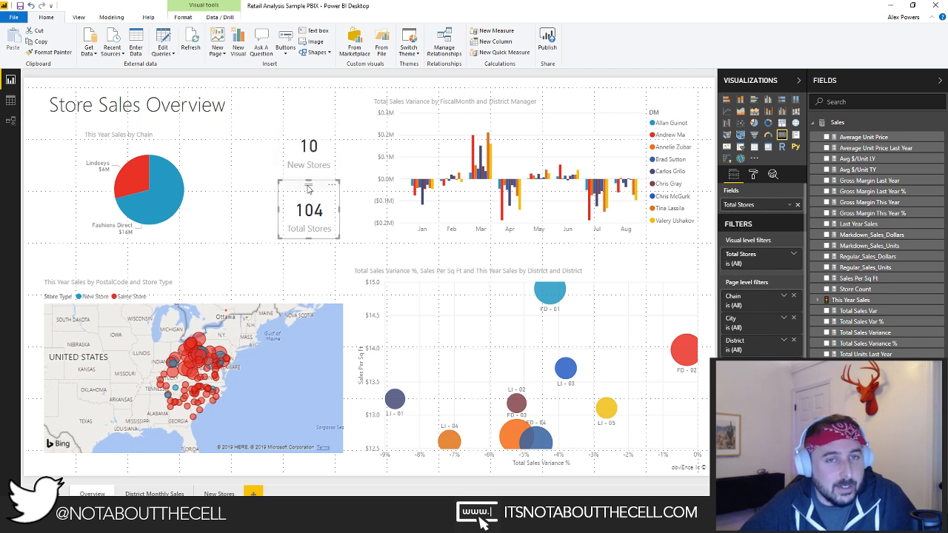
pyautogui.click(307, 145)
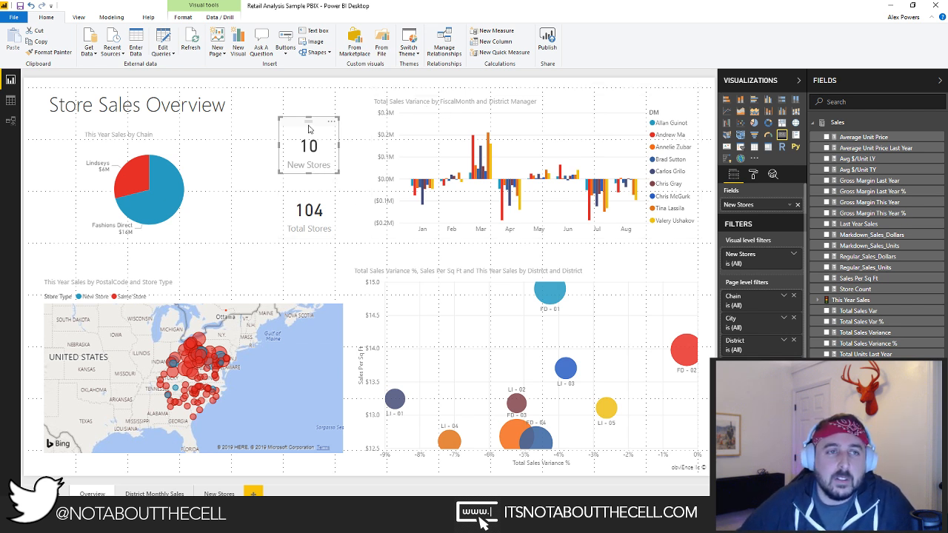
pyautogui.click(79, 17)
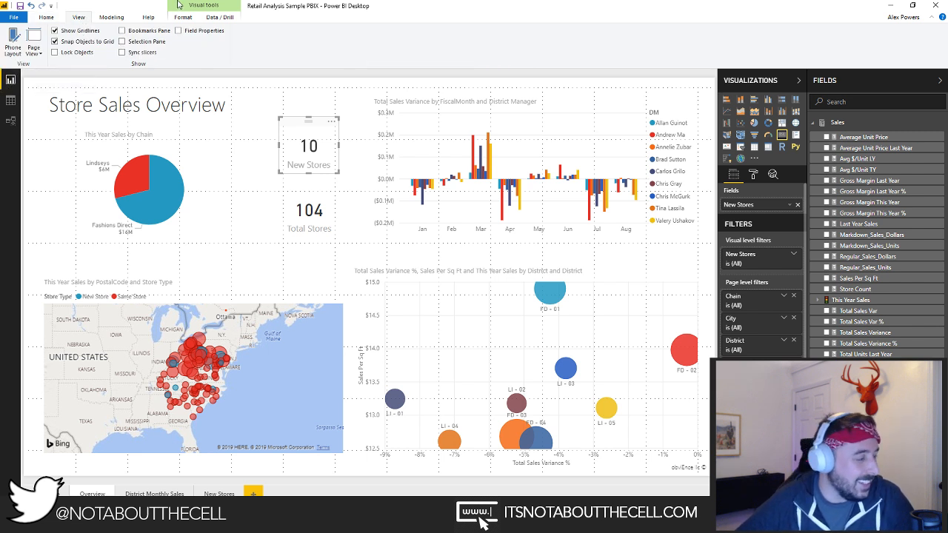
pyautogui.click(281, 100)
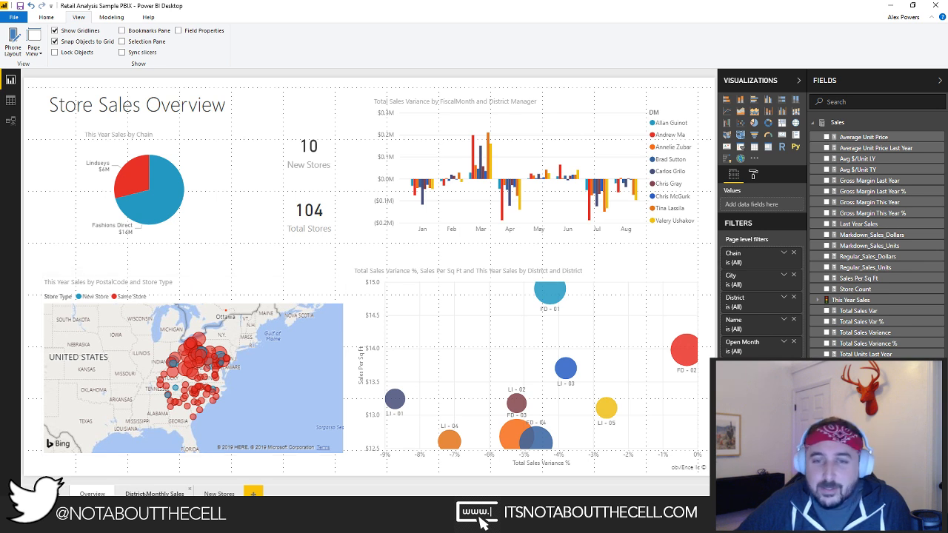
# Step: Open the District Monthly Sales page and select the District Manager slicer after the This Year Sales by StoreNumberName chart
pyautogui.click(154, 493)
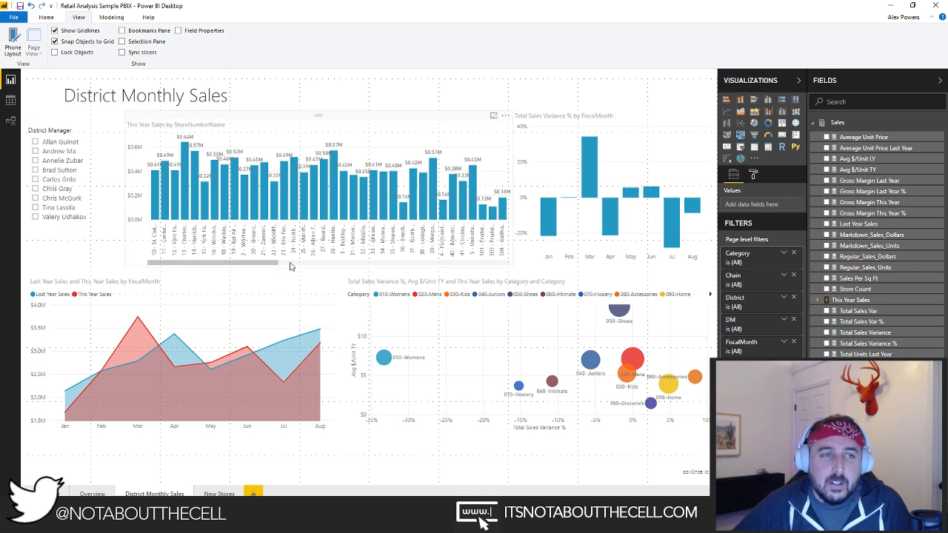
pyautogui.moveTo(289, 263); pyautogui.dragTo(55, 129)
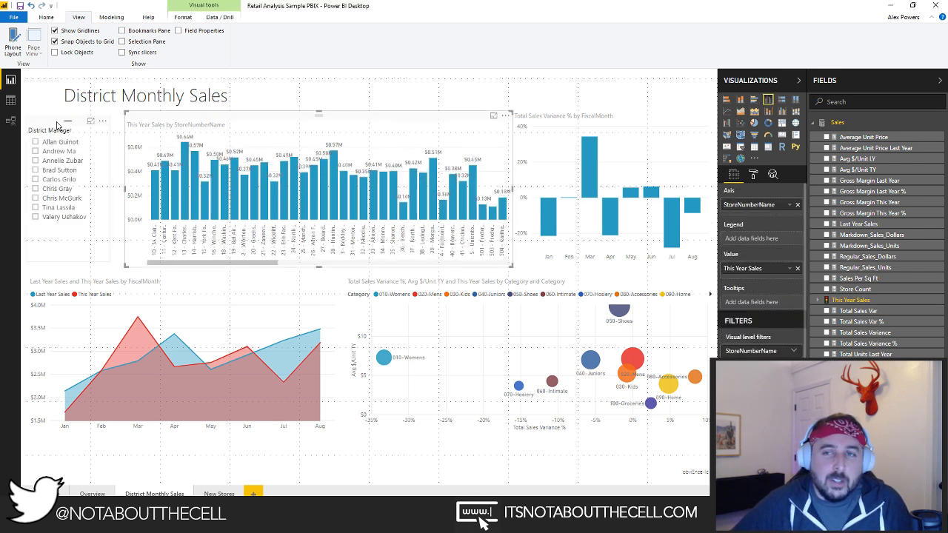
pyautogui.click(56, 124)
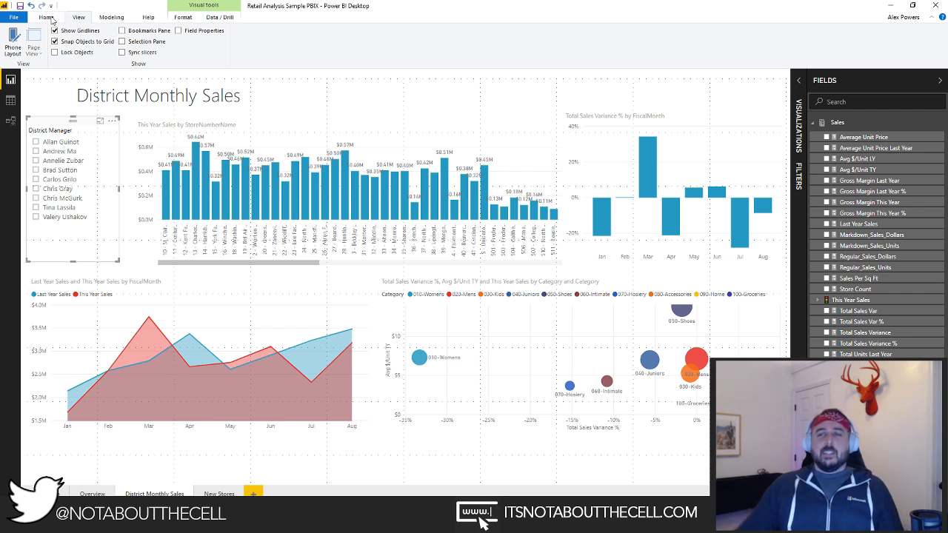
# Step: Review the Home, View, Modeling and Help commands and the Format and Data / Drill visual tools for the slicer
pyautogui.click(48, 17)
pyautogui.click(76, 17)
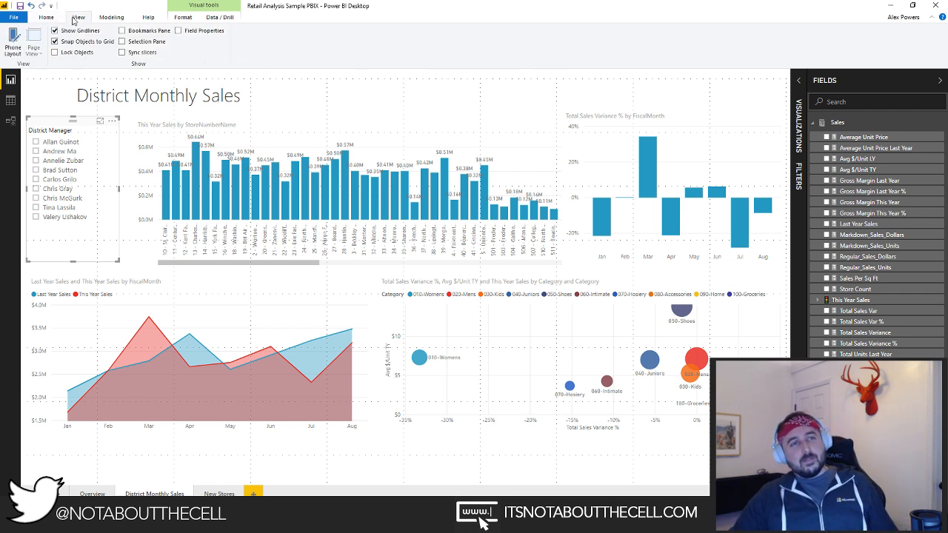
pyautogui.click(118, 17)
pyautogui.click(148, 17)
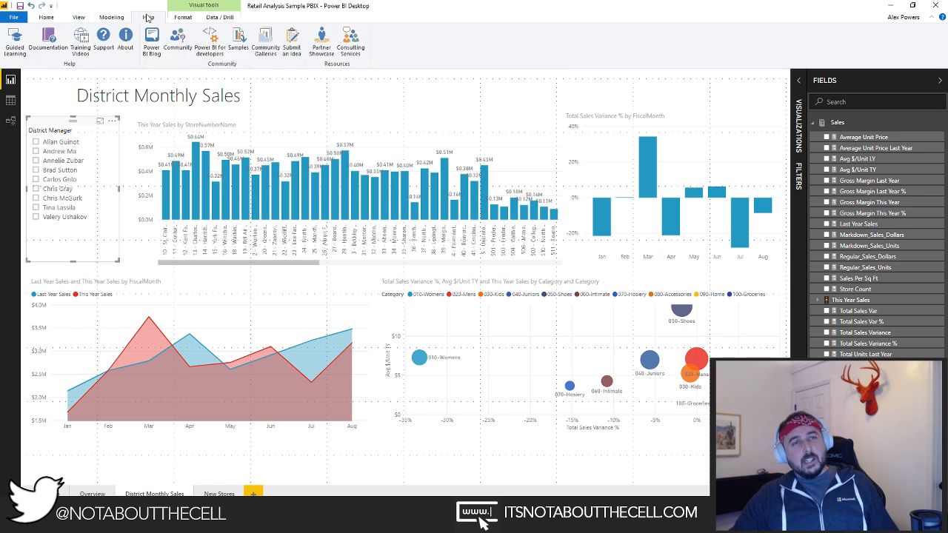
pyautogui.click(183, 17)
pyautogui.click(219, 18)
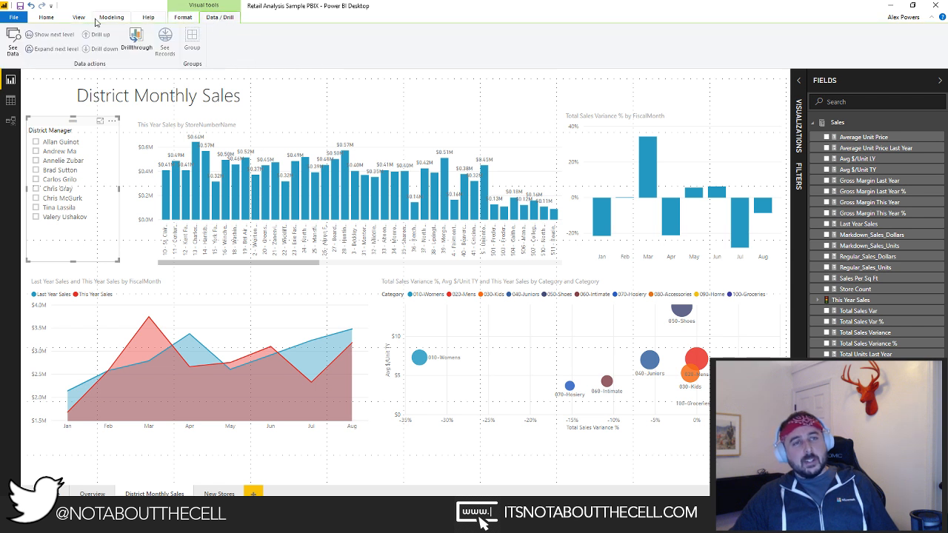
pyautogui.click(57, 17)
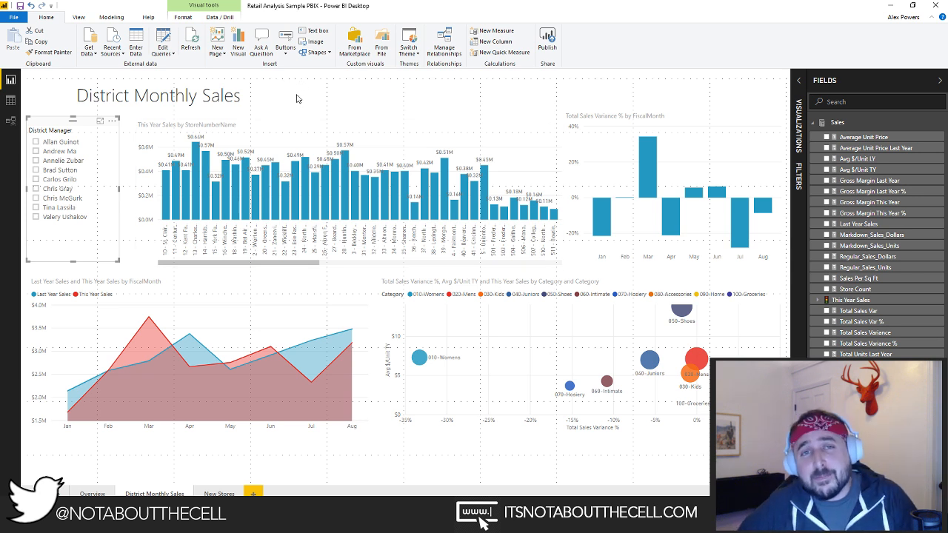
# Step: Switch to the Power BI samples article in Chrome, look at its .pbix download links, and return to Power BI Desktop
pyautogui.click(305, 522)
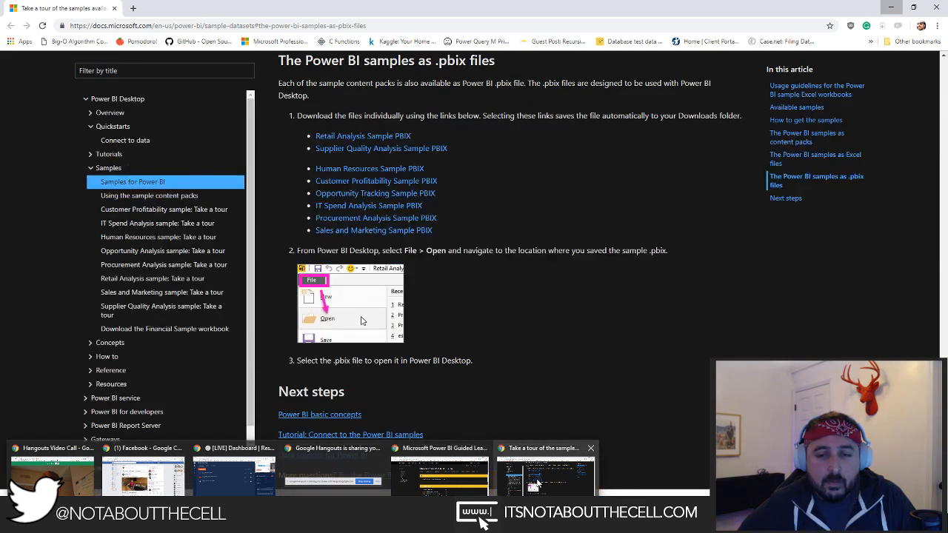
pyautogui.click(546, 476)
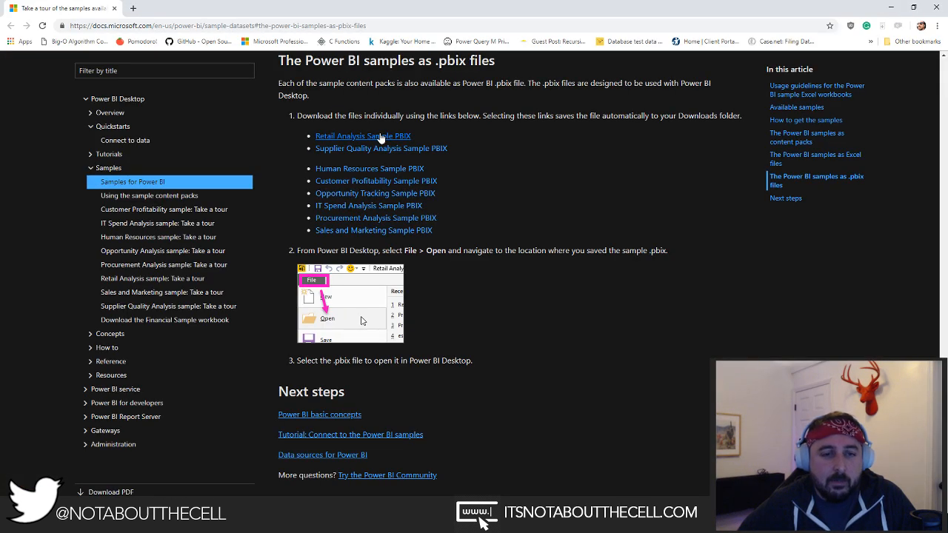
pyautogui.click(892, 8)
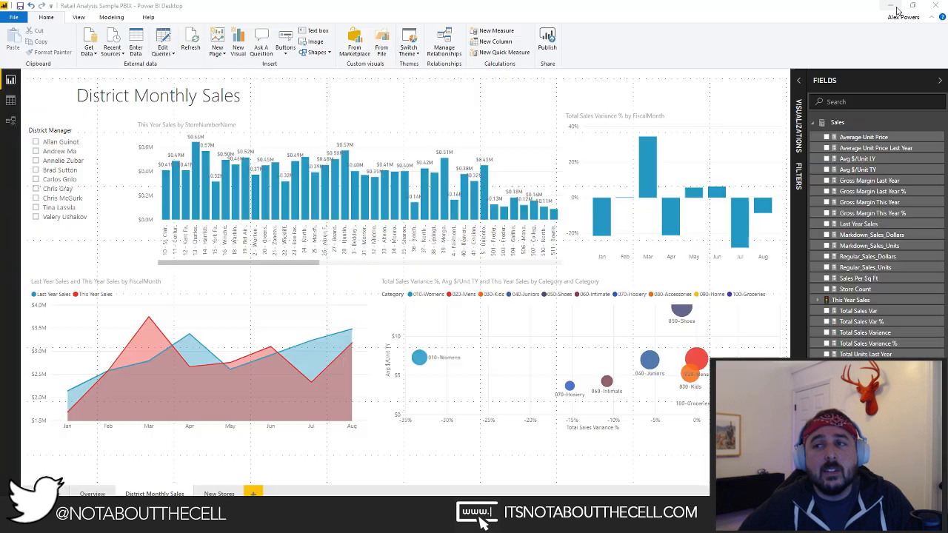
# Step: Show the View options for the District Monthly Sales page and leave its visuals deselected
pyautogui.click(79, 17)
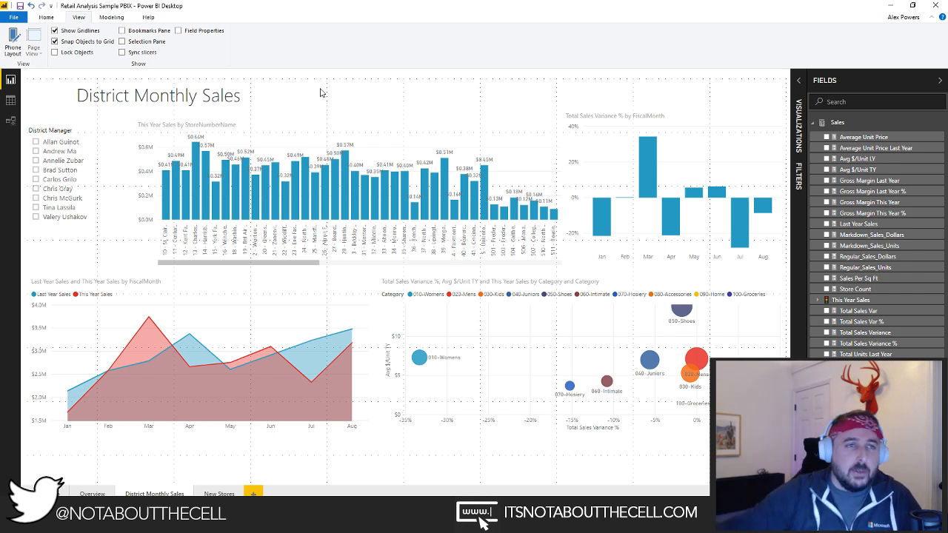
pyautogui.click(222, 102)
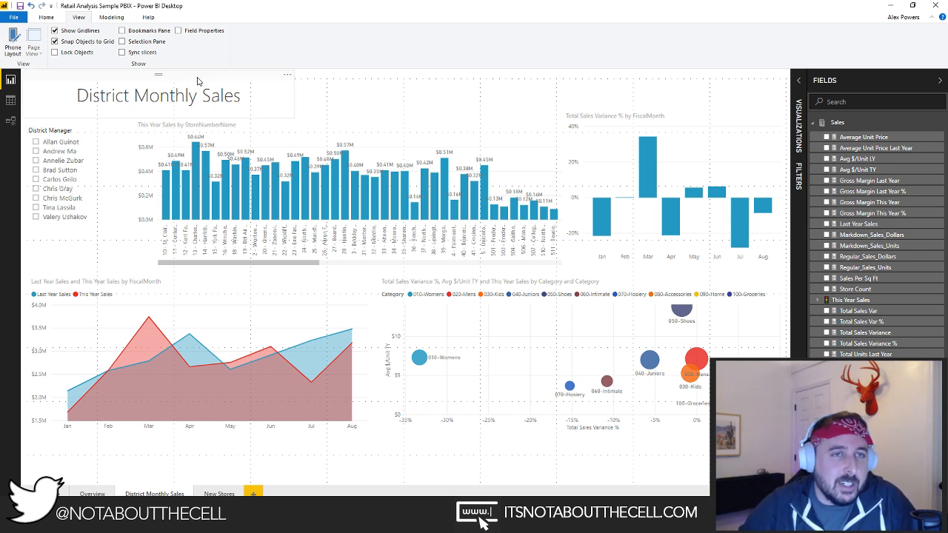
pyautogui.click(330, 88)
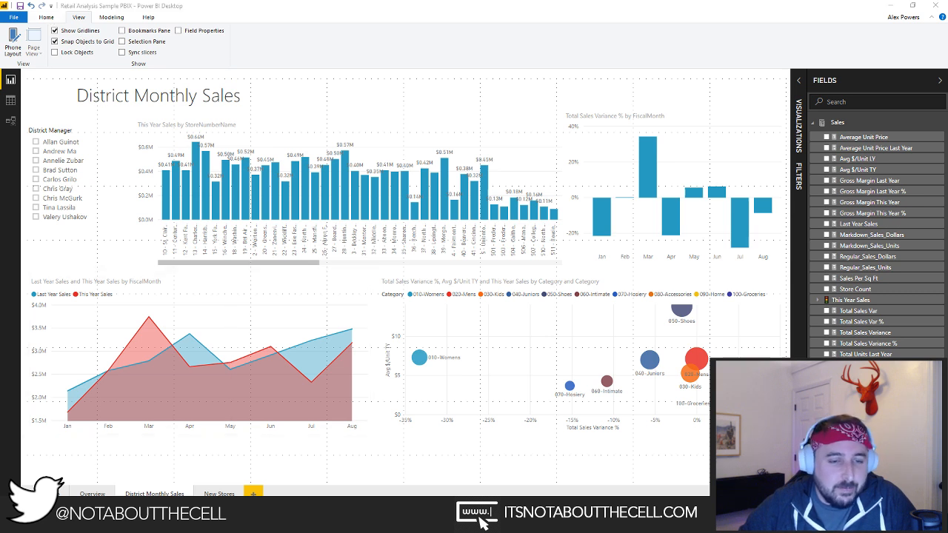
# Step: Revisit the Retail Analysis Sample PBIX link in Chrome's samples article and return to the Retail Analysis report in Power BI Desktop
pyautogui.moveTo(483, 523)
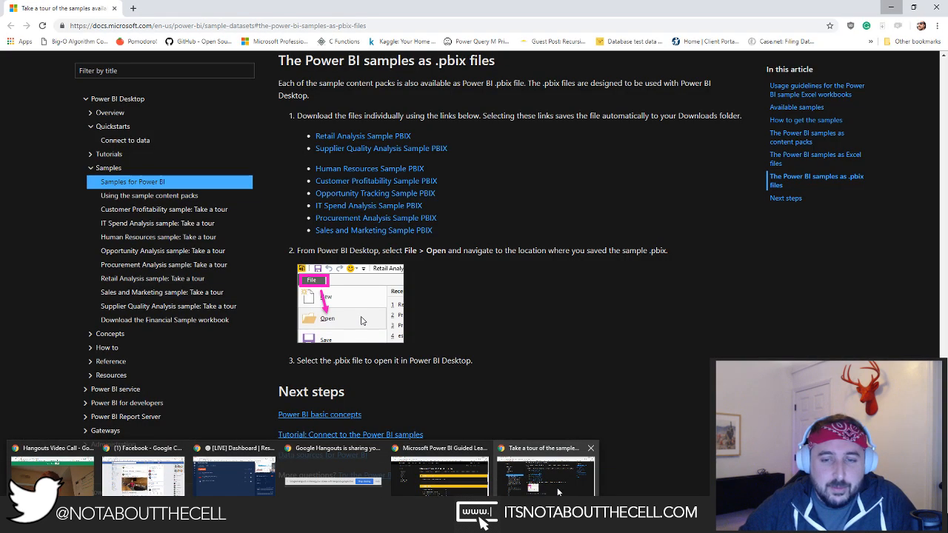
pyautogui.click(557, 487)
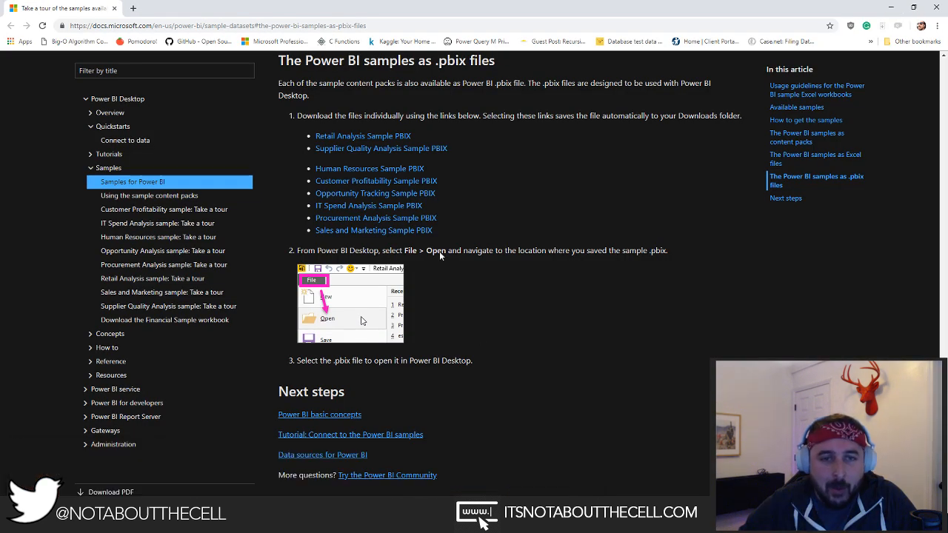
pyautogui.click(362, 137)
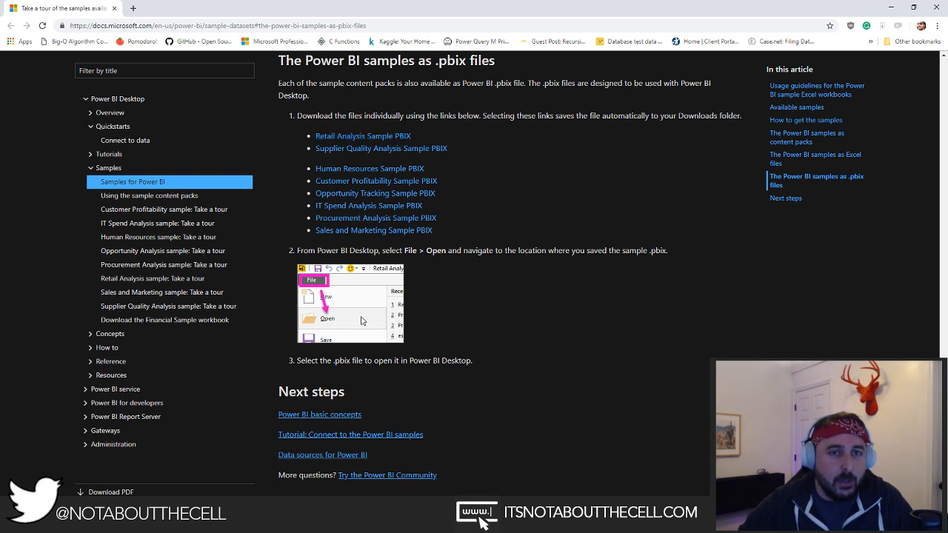
pyautogui.moveTo(400, 527)
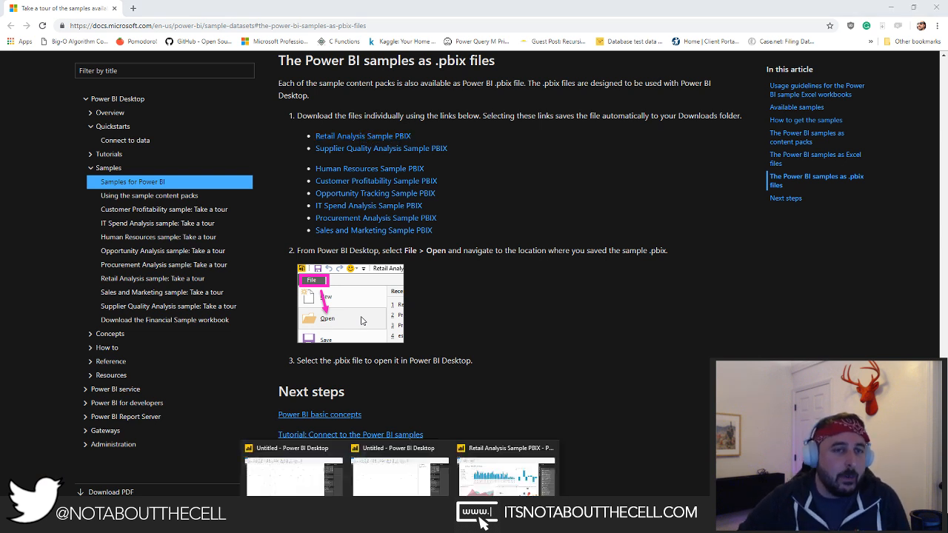
pyautogui.click(496, 463)
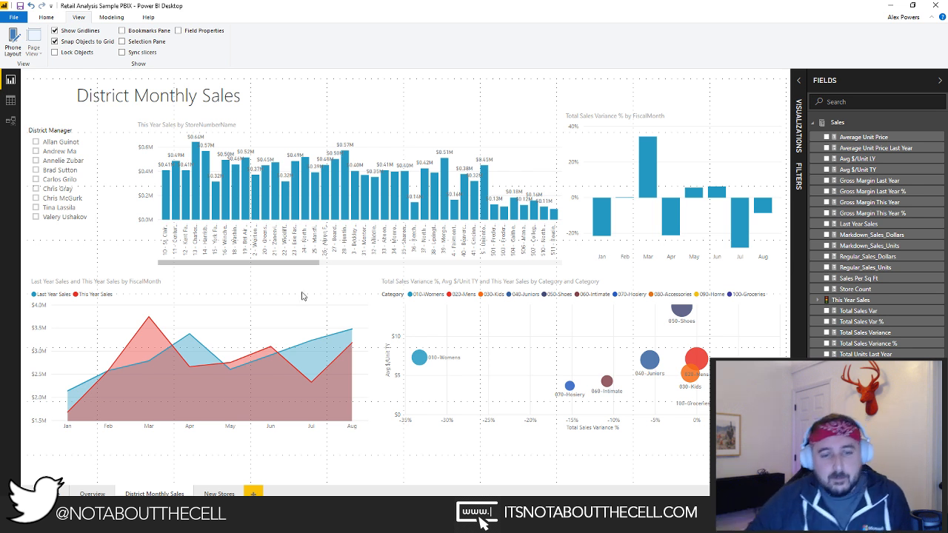
# Step: Switch to Chrome and open the Power BI service at app.powerbi.com in a tab beside the samples article
pyautogui.moveTo(306, 527)
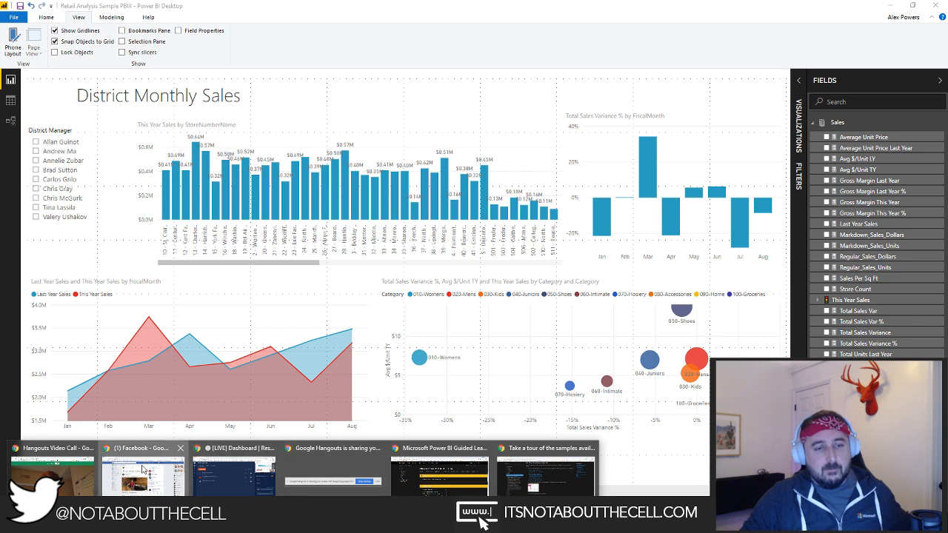
pyautogui.hotkey('alt', 'Tab')
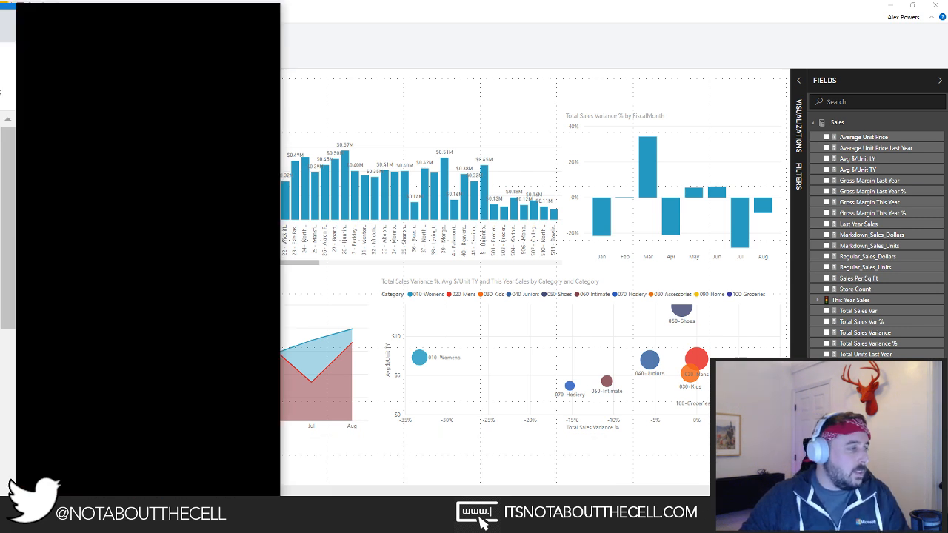
pyautogui.hotkey('ctrl', 't')
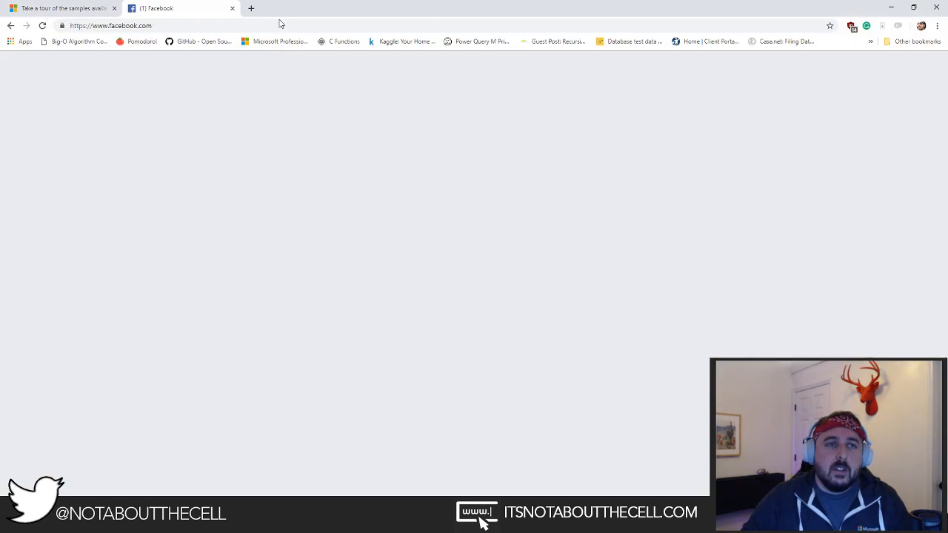
pyautogui.click(220, 26)
pyautogui.write('app.powerbi')
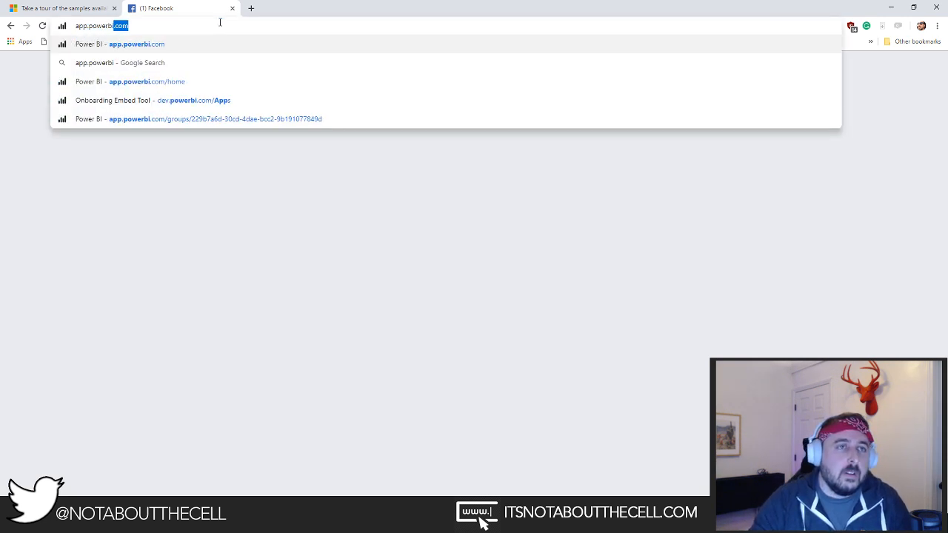
pyautogui.press('Return')
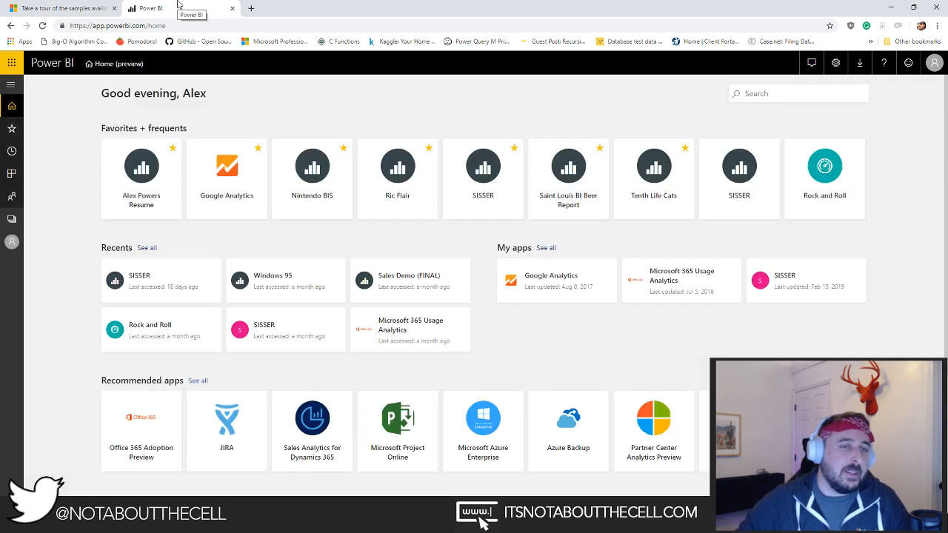
# Step: Open My Workspace in the Power BI service and examine its datasets and the first dataset's additional options
pyautogui.click(12, 219)
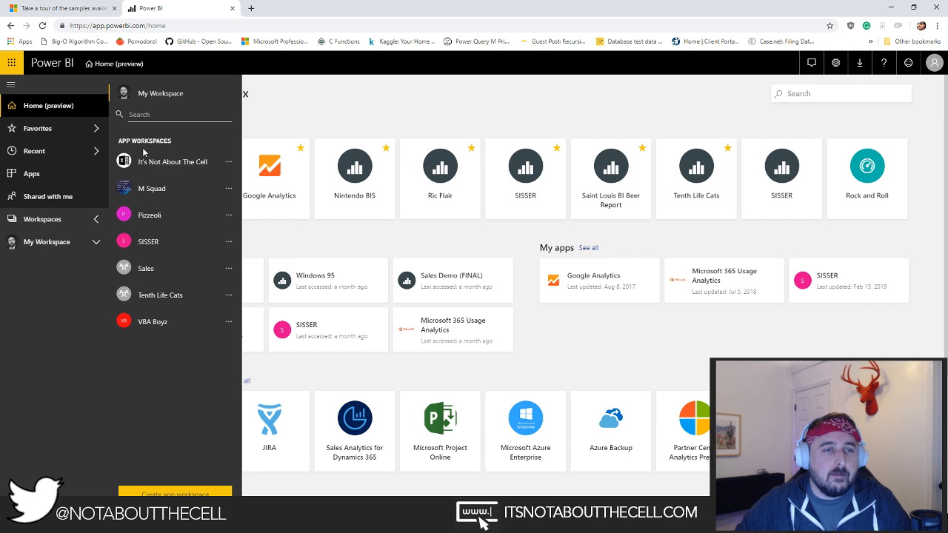
pyautogui.click(154, 91)
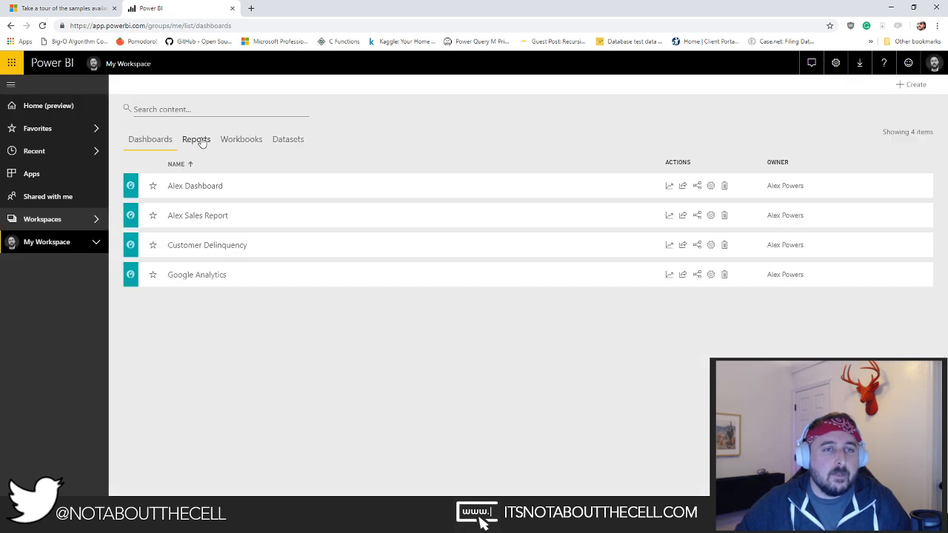
pyautogui.click(291, 141)
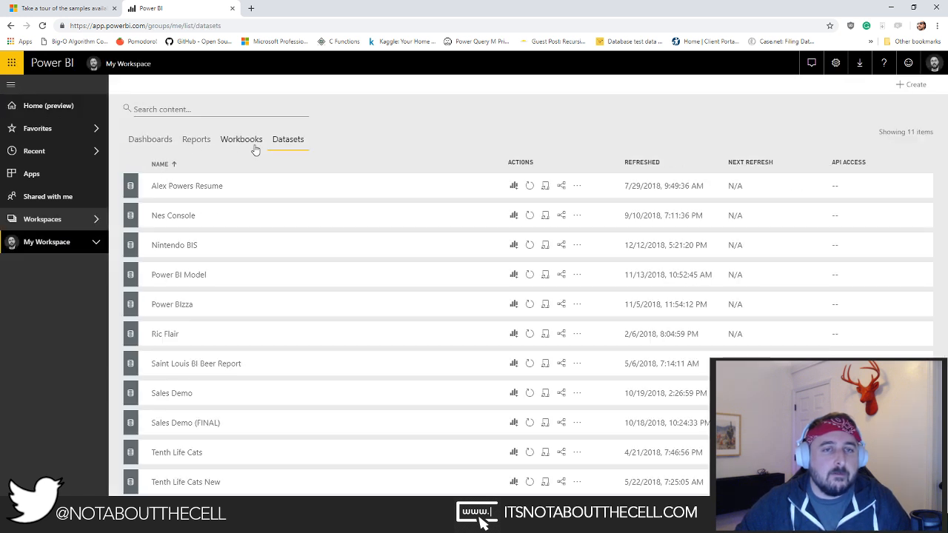
pyautogui.click(577, 187)
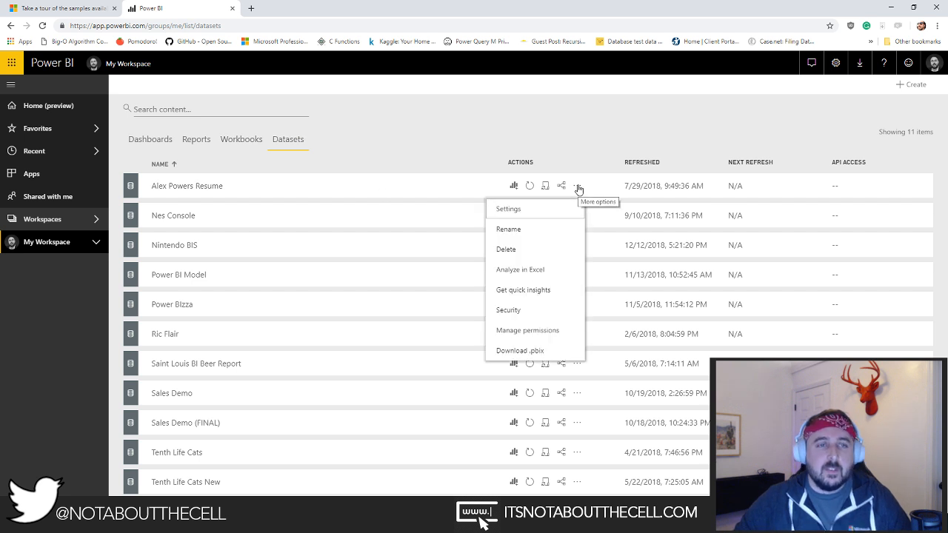
pyautogui.click(195, 140)
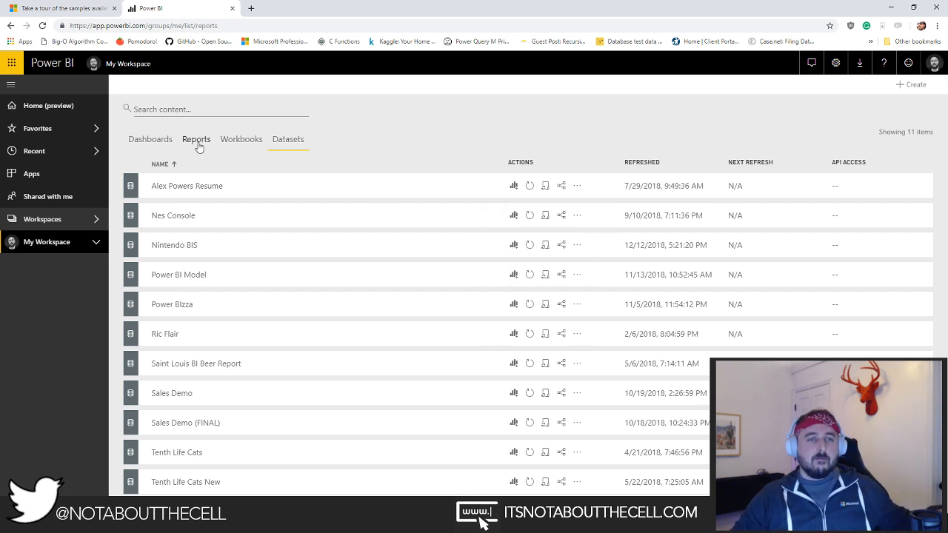
# Step: Look through the workspace's dashboards and datasets, and check the Download .pbix option for the first dataset
pyautogui.click(160, 142)
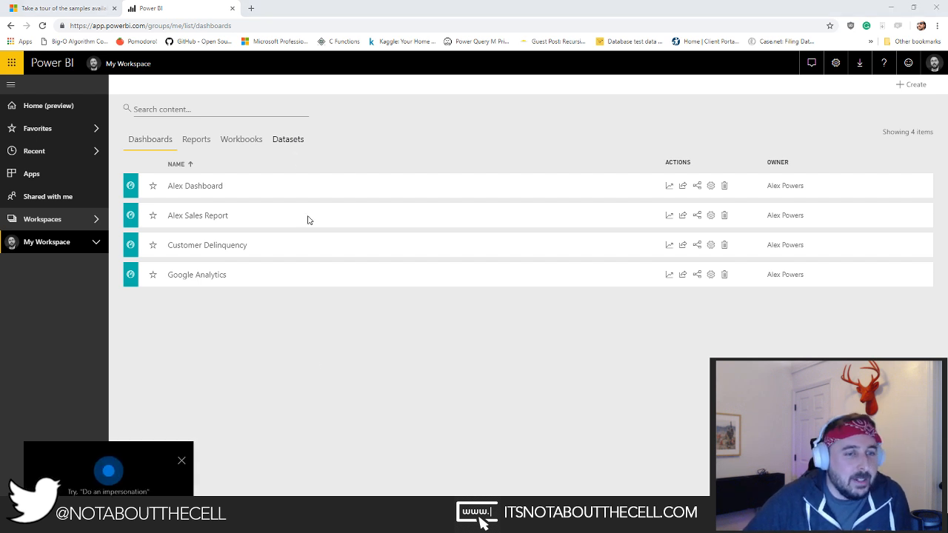
pyautogui.click(182, 460)
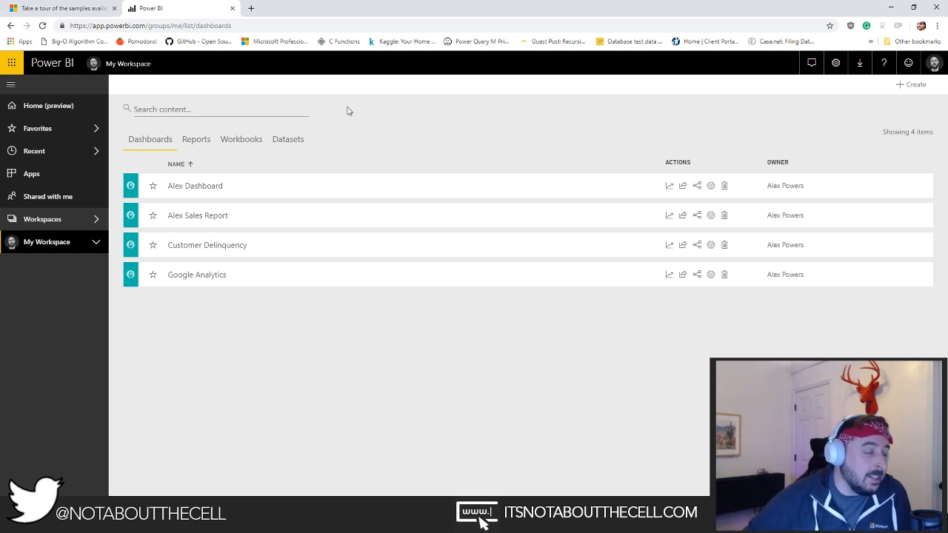
pyautogui.click(282, 142)
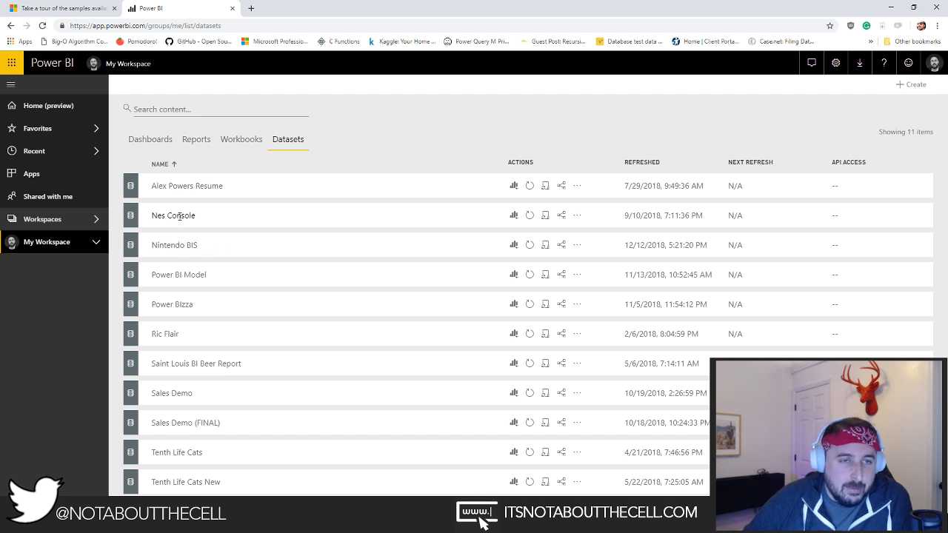
pyautogui.click(578, 189)
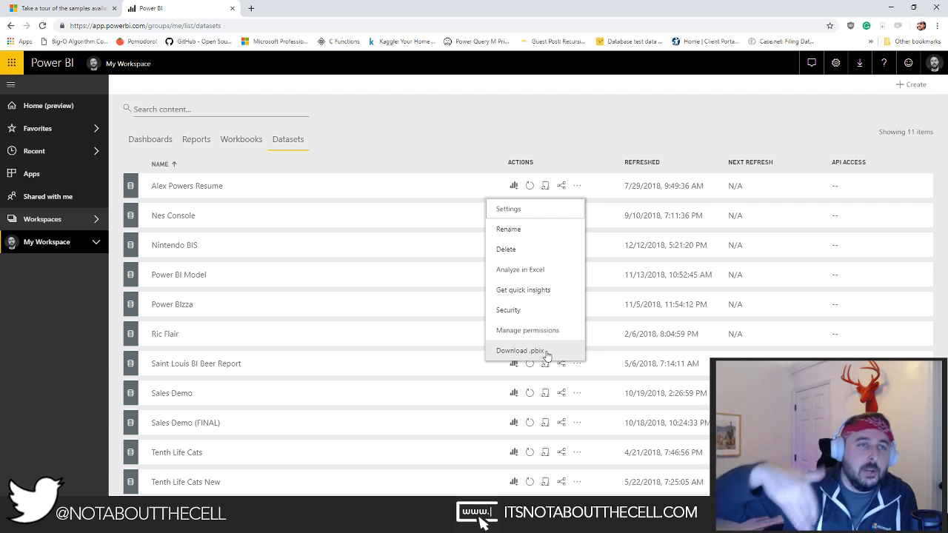
pyautogui.click(417, 148)
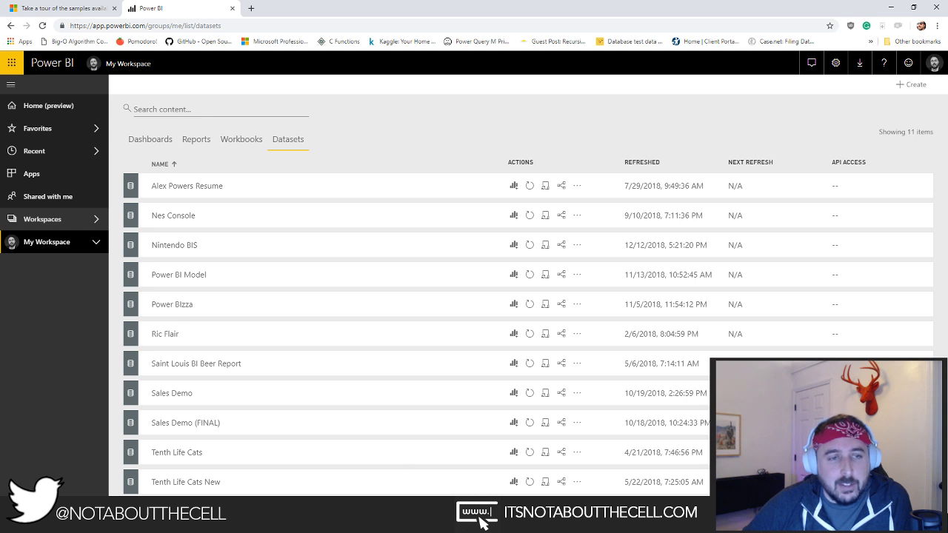
# Step: Switch to the Retail Analysis report in Power BI Desktop and look through the New Stores, Overview and Obvience attribution pages
pyautogui.moveTo(399, 528)
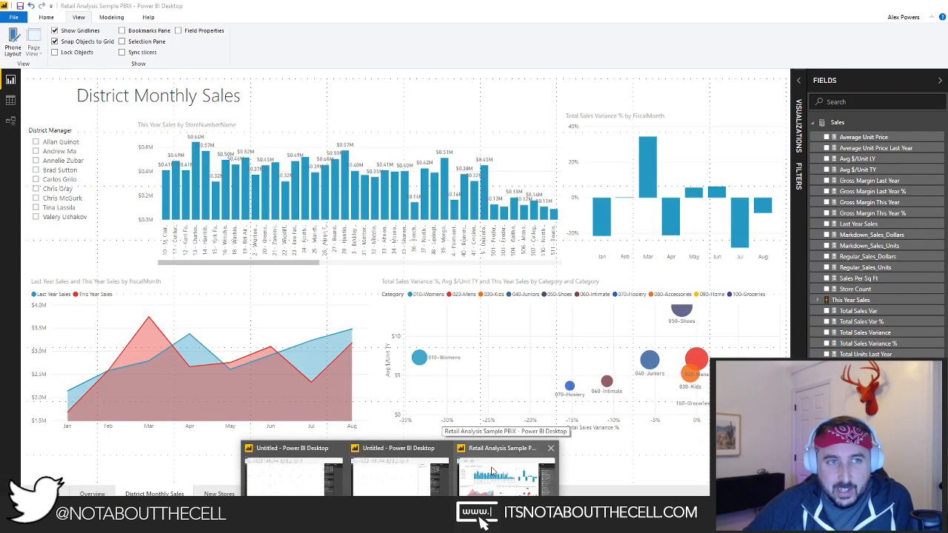
pyautogui.click(493, 470)
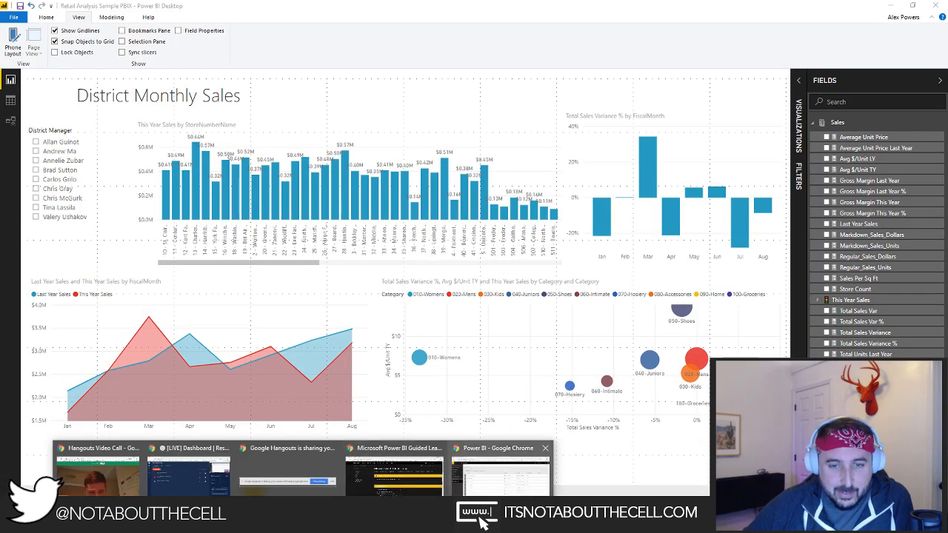
pyautogui.click(220, 492)
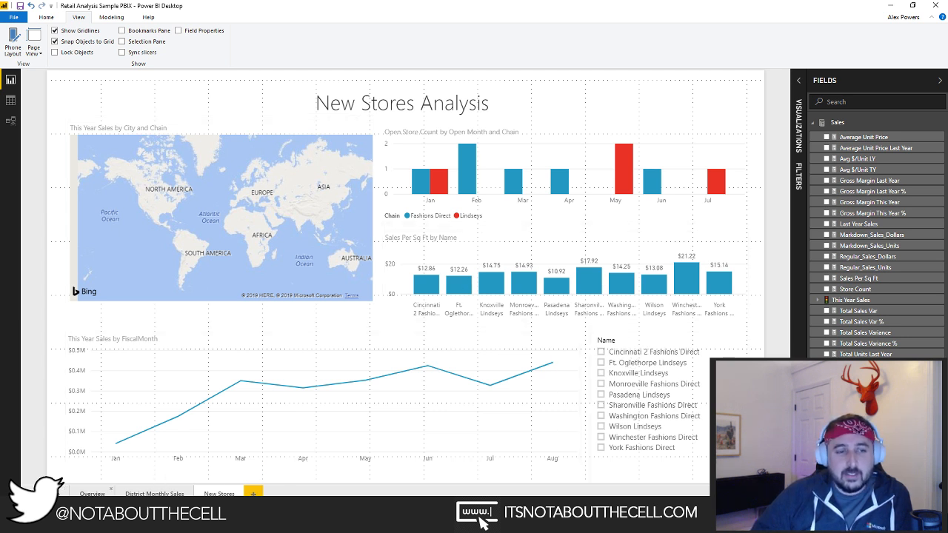
pyautogui.click(92, 494)
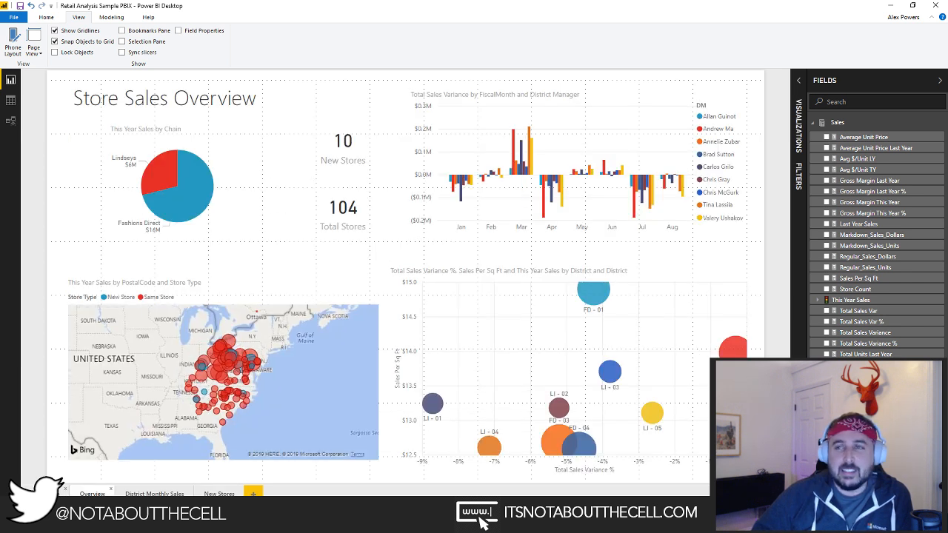
pyautogui.click(54, 493)
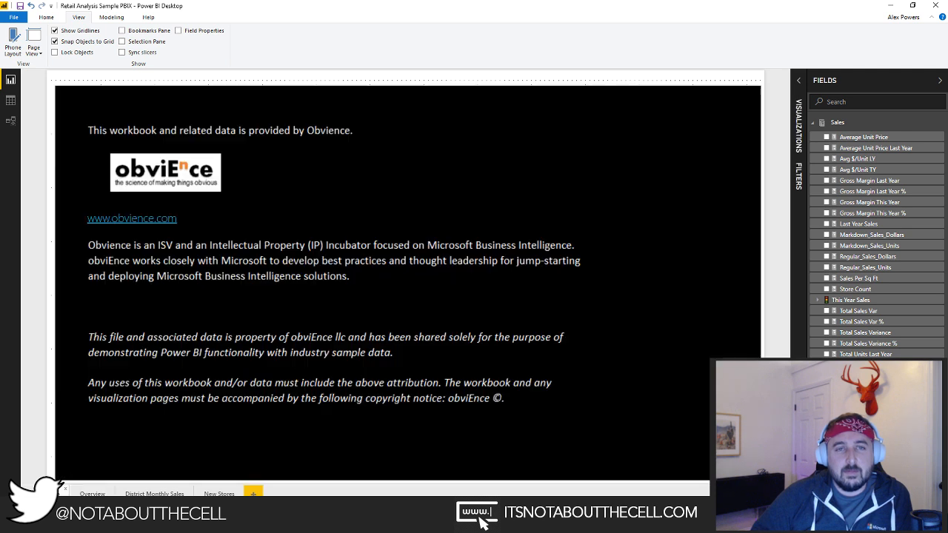
# Step: On the Overview page, cross-filter the visuals by Lindseys and finally Fashions Direct in the This Year Sales by Chain pie chart
pyautogui.click(92, 493)
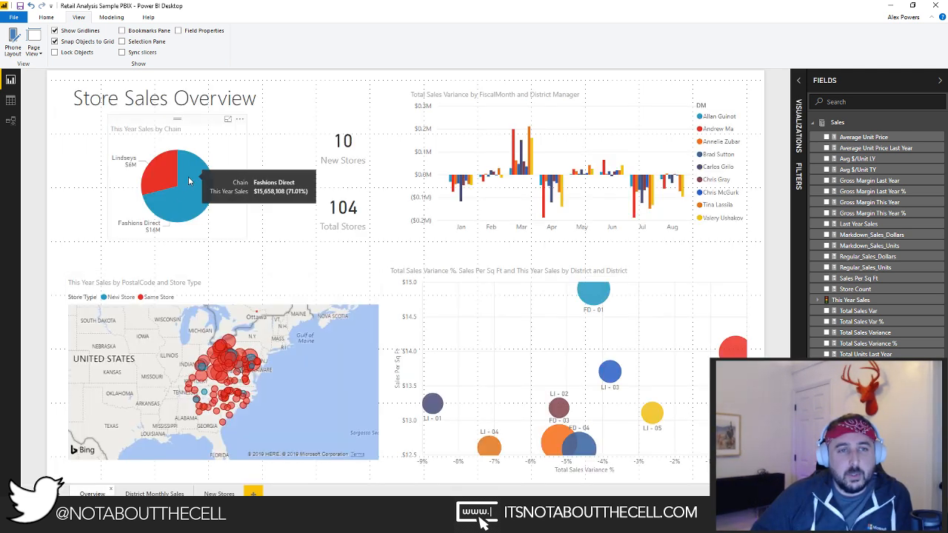
pyautogui.click(188, 176)
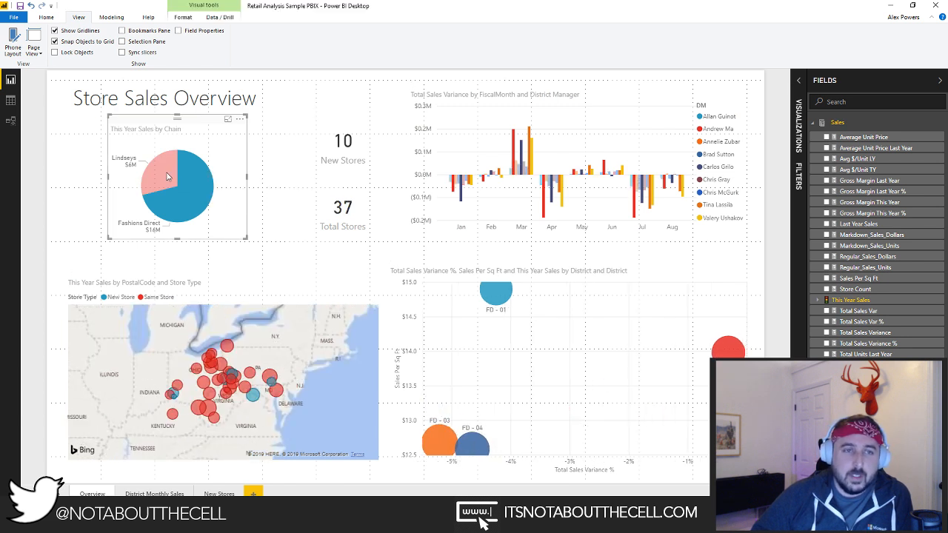
pyautogui.click(167, 176)
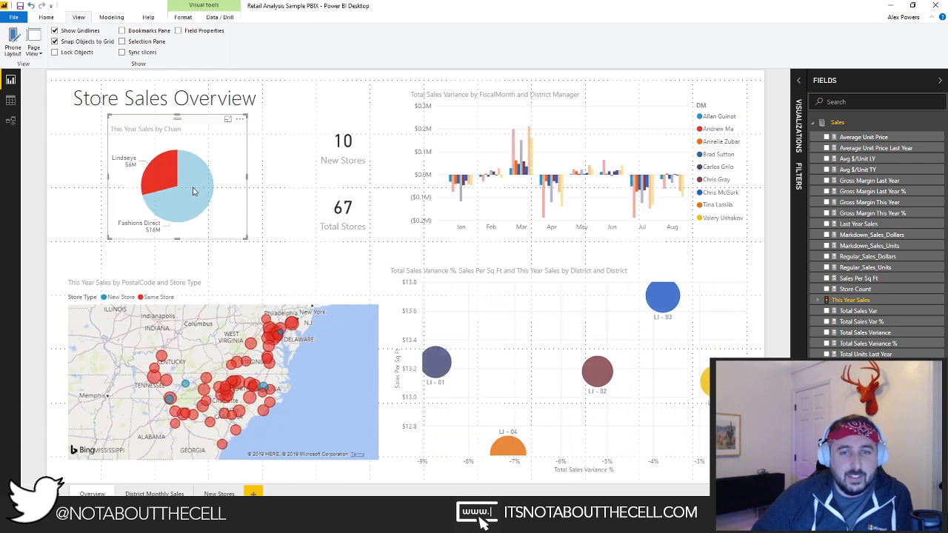
pyautogui.click(193, 189)
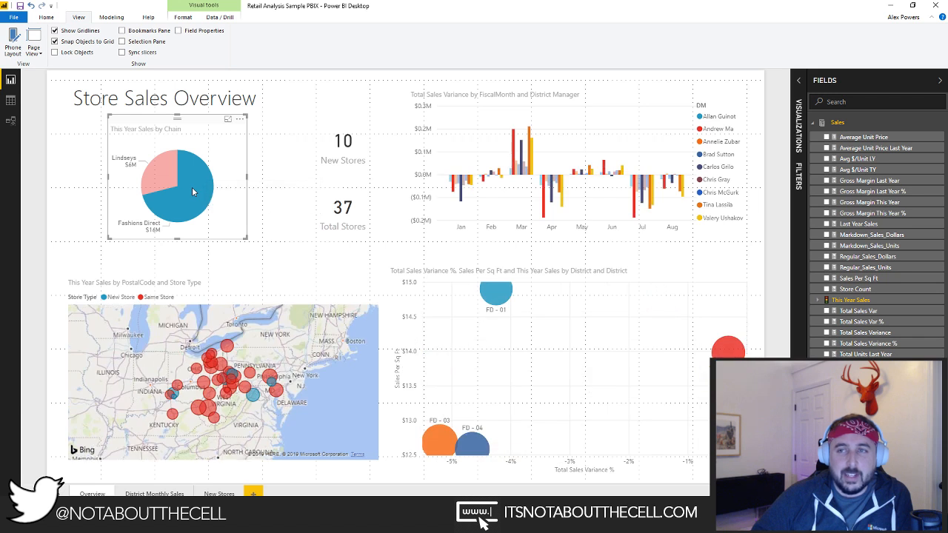
# Step: Clear the Fashions Direct cross-filter and examine the additional options of the pie chart and the header controls of the map and scatter chart
pyautogui.click(192, 186)
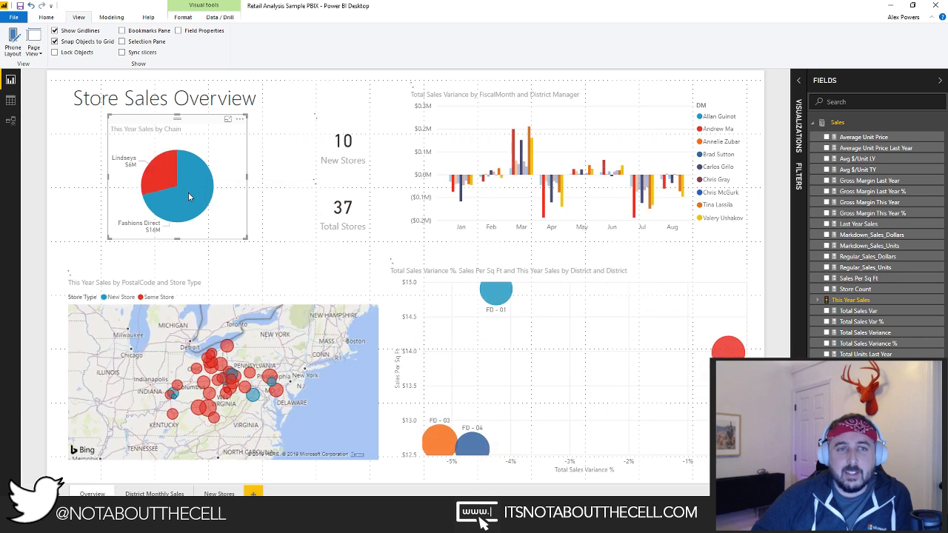
pyautogui.click(239, 119)
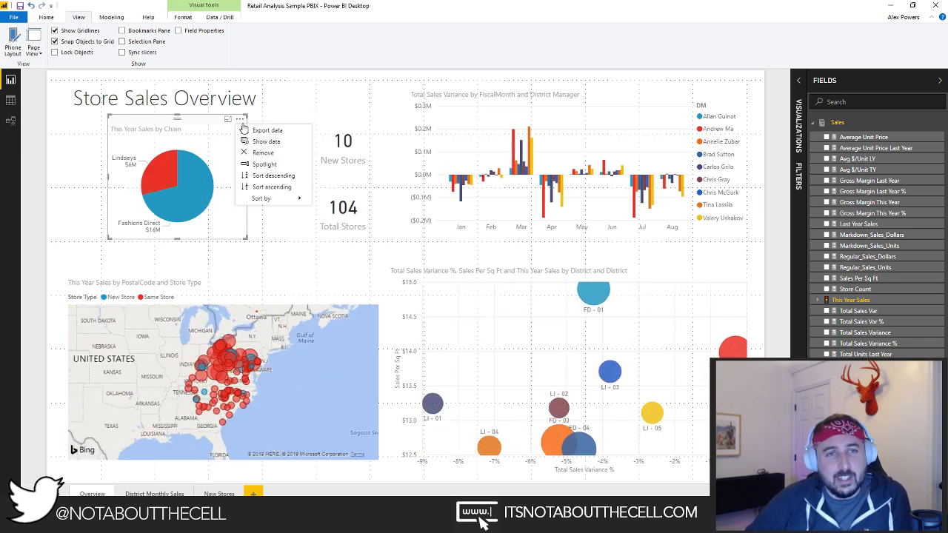
pyautogui.press('Escape')
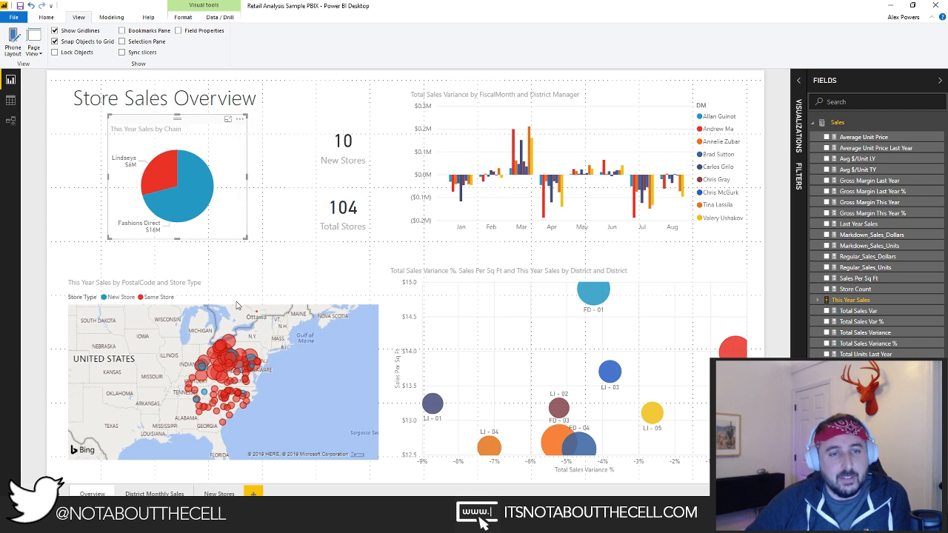
pyautogui.click(348, 284)
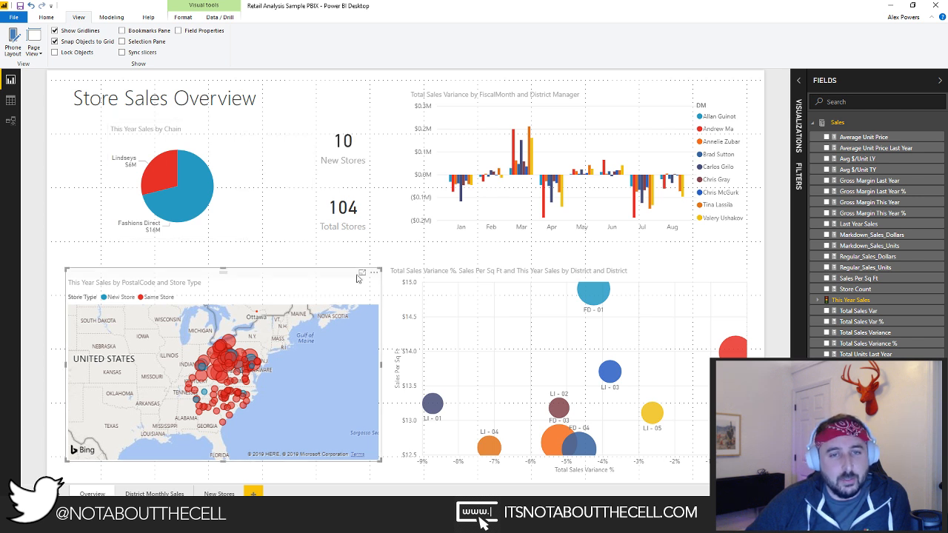
pyautogui.click(561, 269)
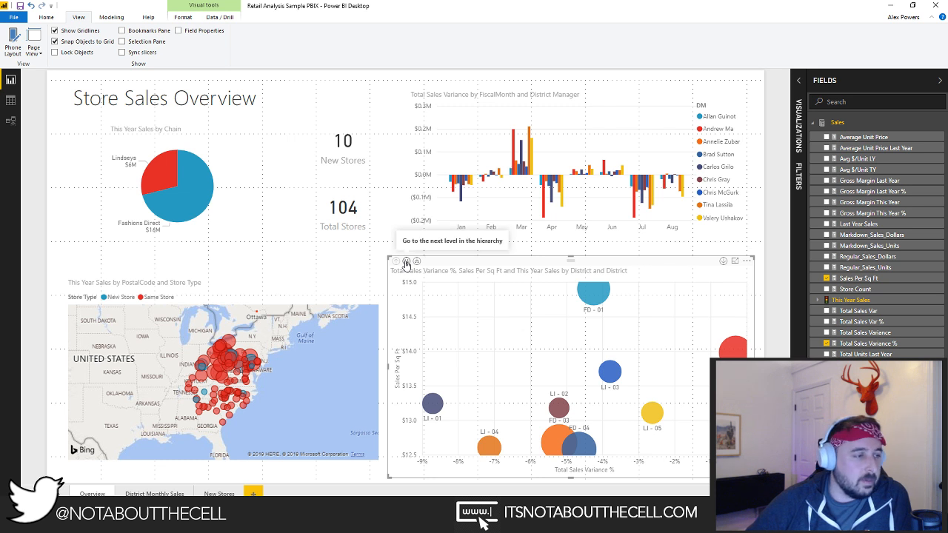
pyautogui.click(320, 98)
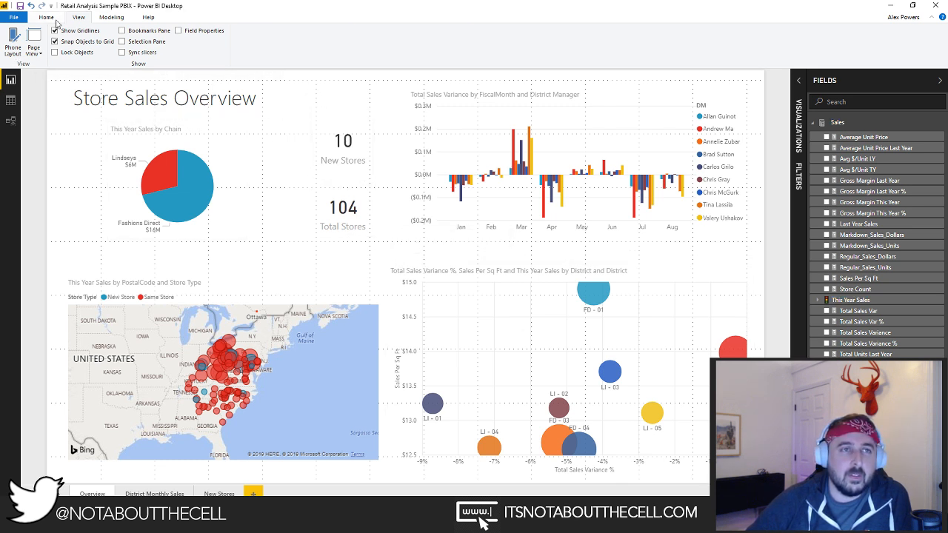
pyautogui.click(47, 17)
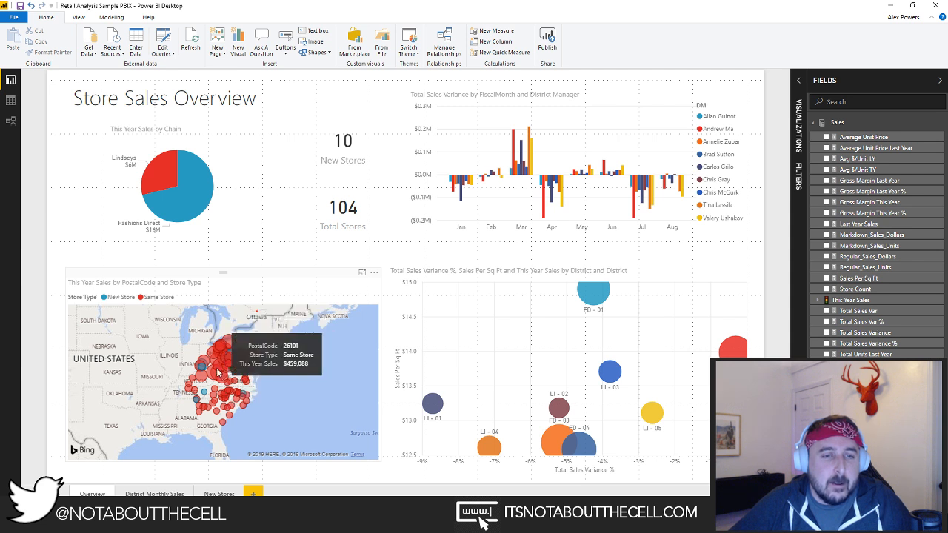
# Step: Cross-filter the page by Fashions Direct and by Lindseys in the pie chart, and check the options for a map data point
pyautogui.click(185, 197)
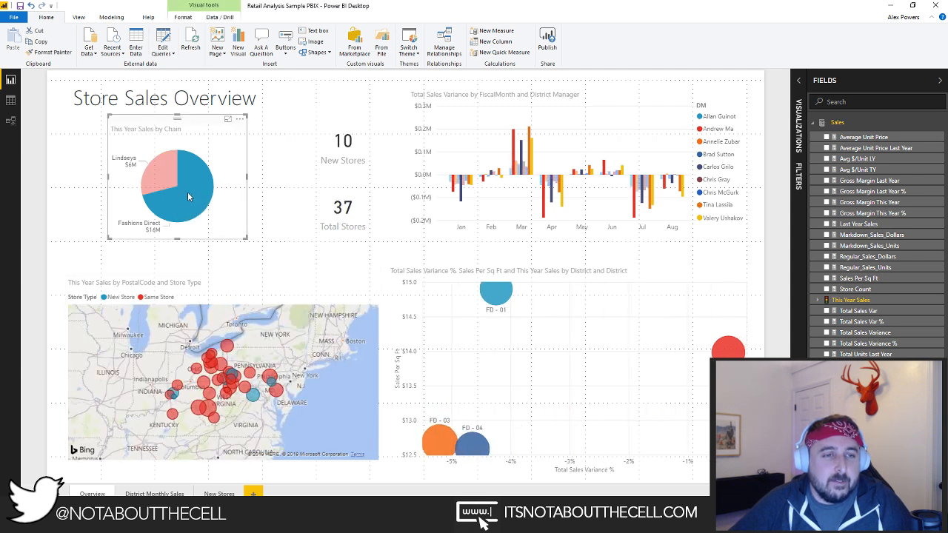
pyautogui.click(165, 178)
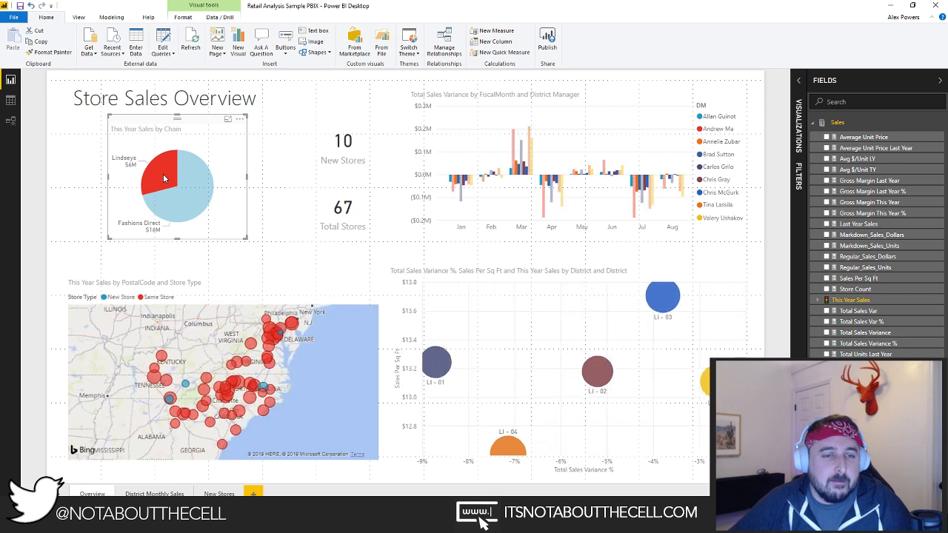
pyautogui.rightClick(238, 362)
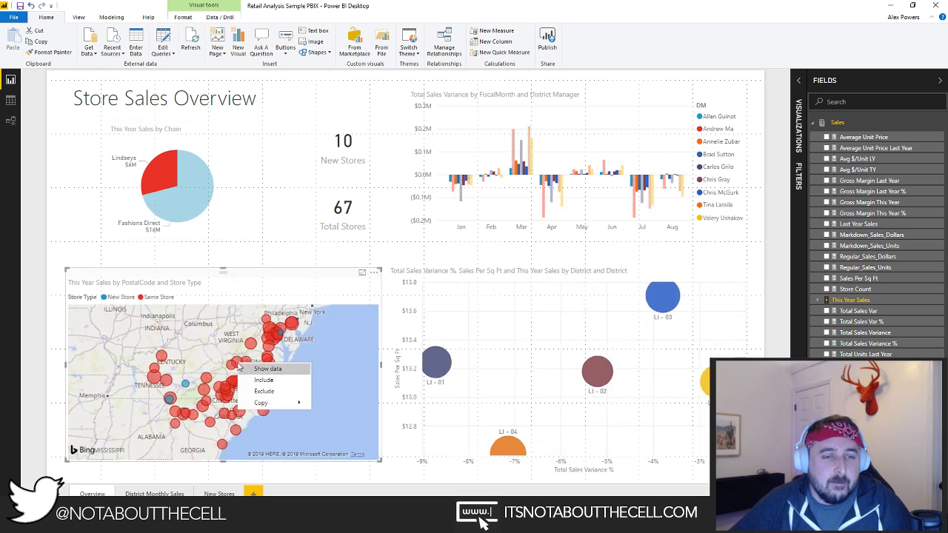
pyautogui.click(214, 303)
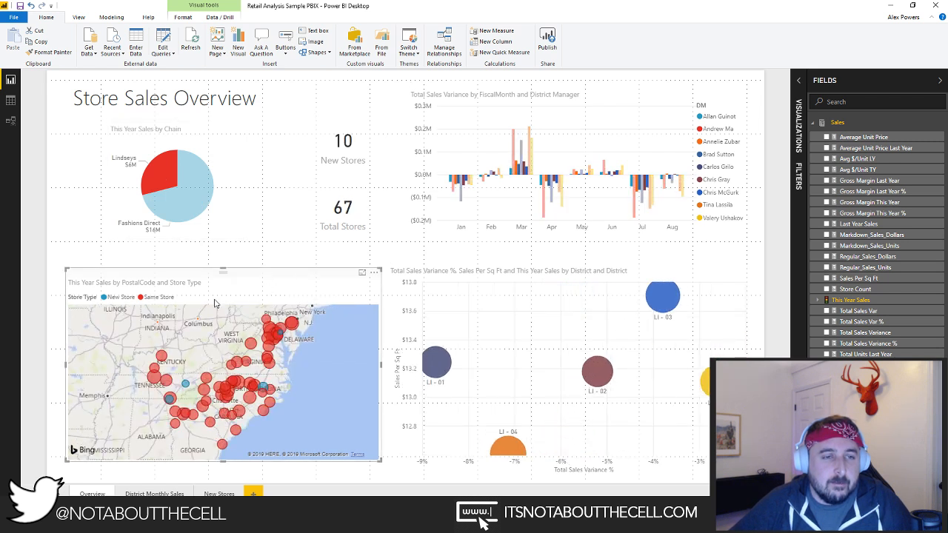
# Step: Cross-filter the page by Same Store and by New Store in the map's legend, and clear the selection
pyautogui.click(171, 298)
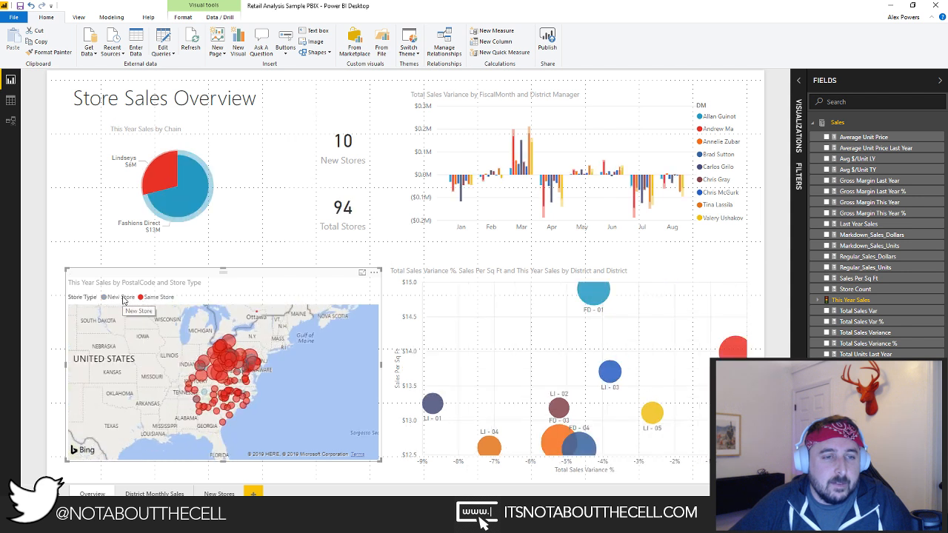
pyautogui.click(124, 299)
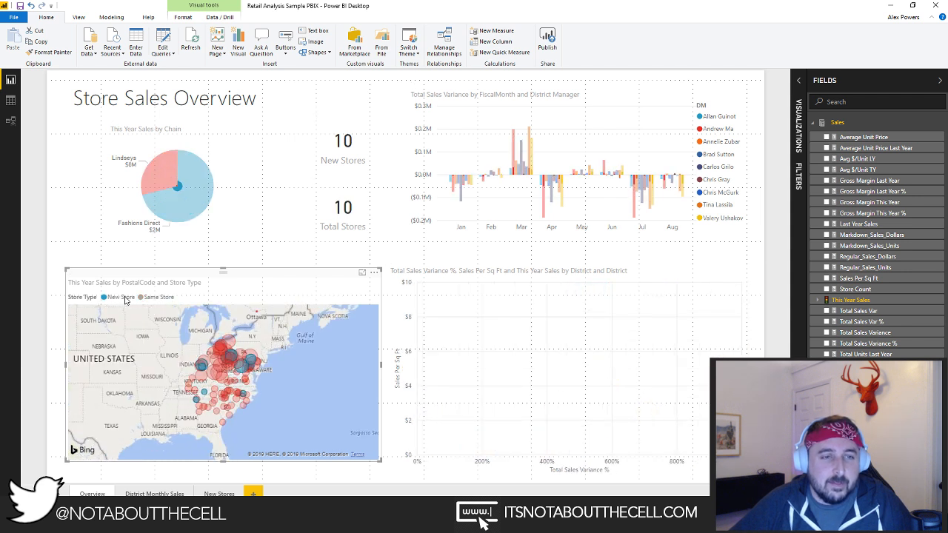
pyautogui.click(124, 298)
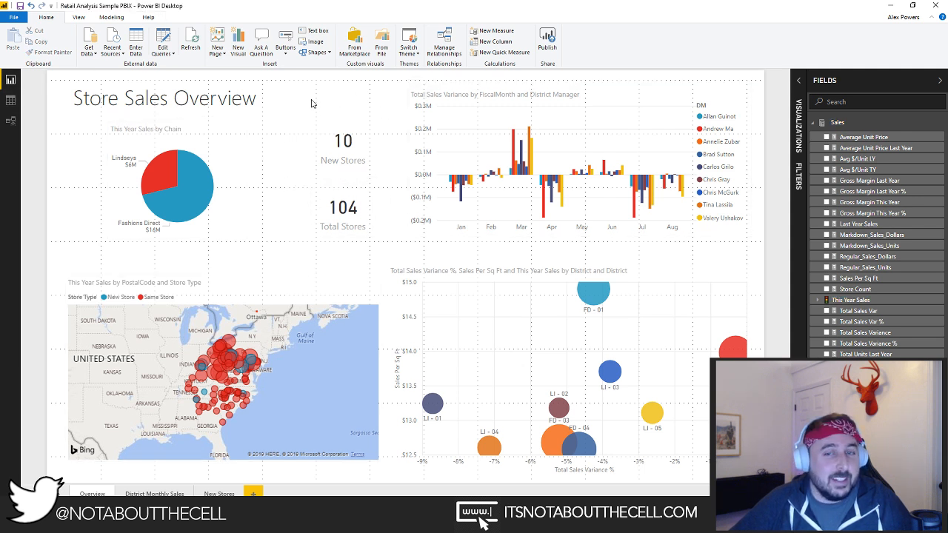
# Step: Inspect the Lindseys slice in the pie chart, cross-filter the page by it, and clear the filter
pyautogui.moveTo(153, 176)
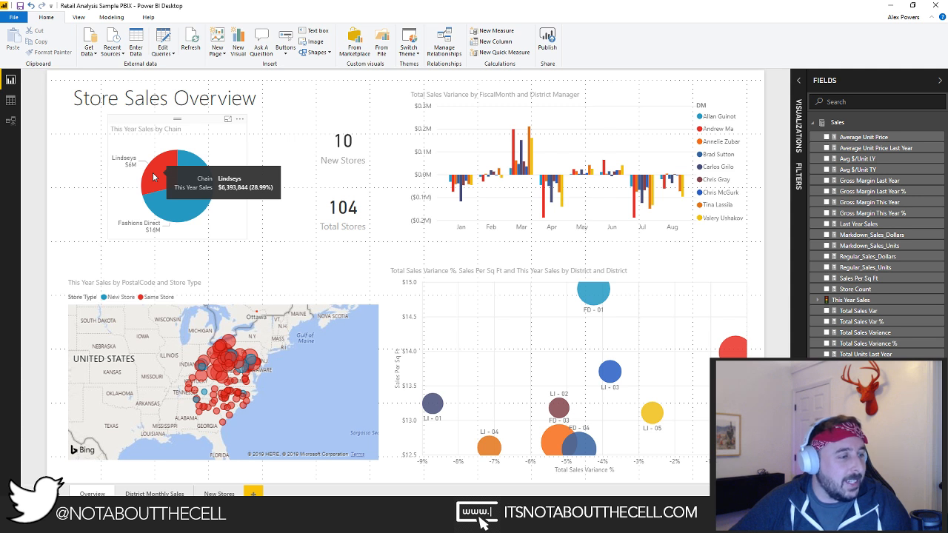
pyautogui.click(154, 176)
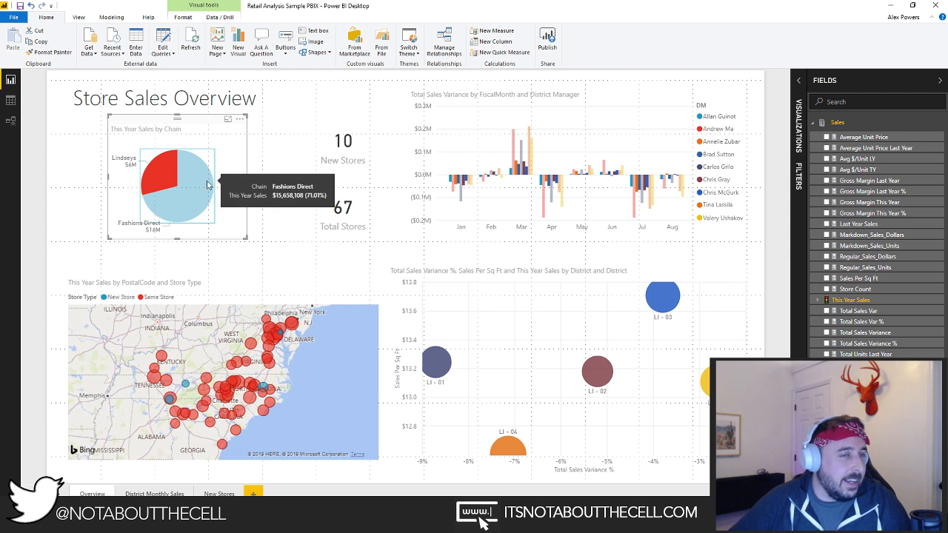
pyautogui.click(289, 164)
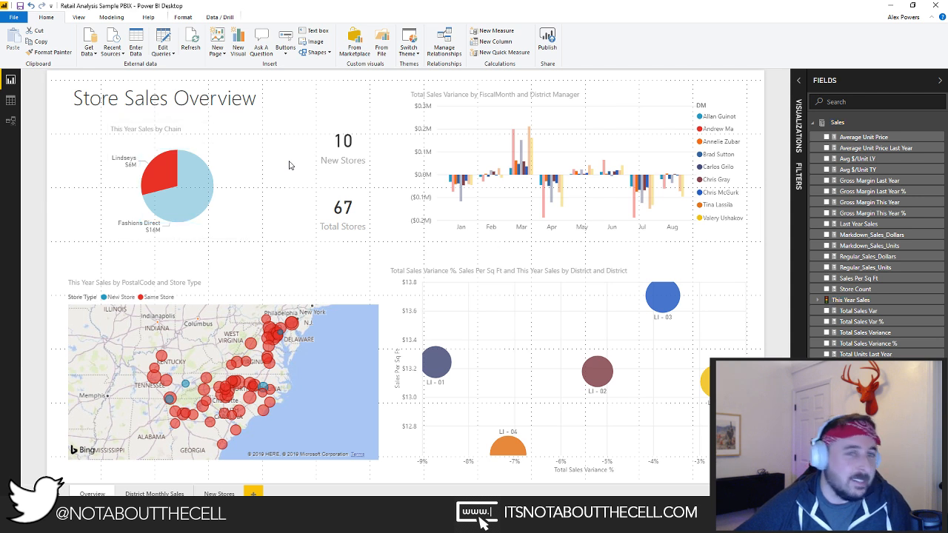
pyautogui.click(254, 175)
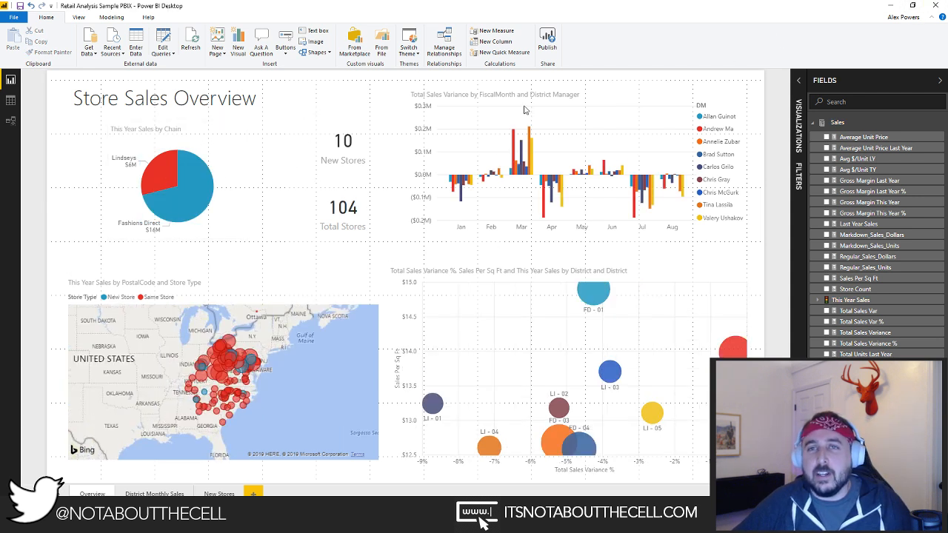
# Step: Close the Retail Analysis report without saving the changes
pyautogui.click(913, 6)
pyautogui.click(712, 58)
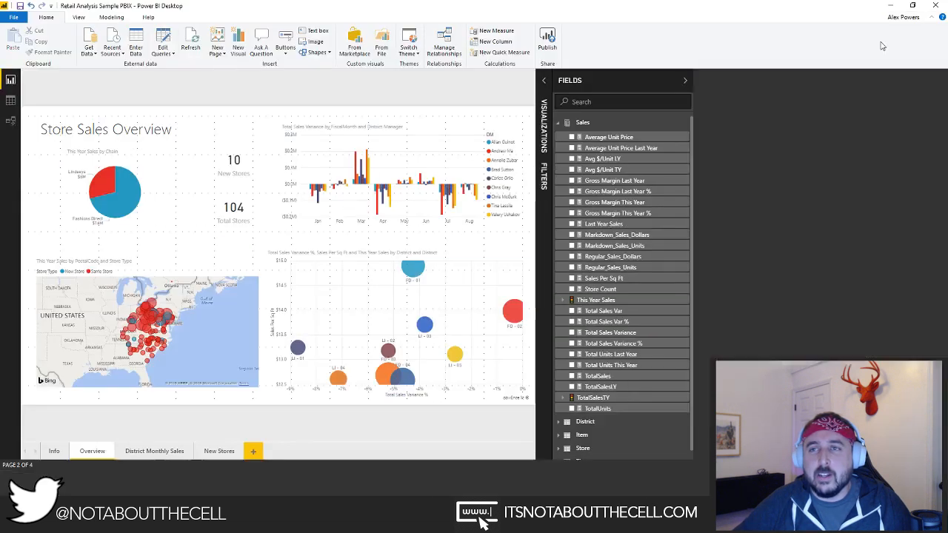
pyautogui.hotkey('alt', 'F4')
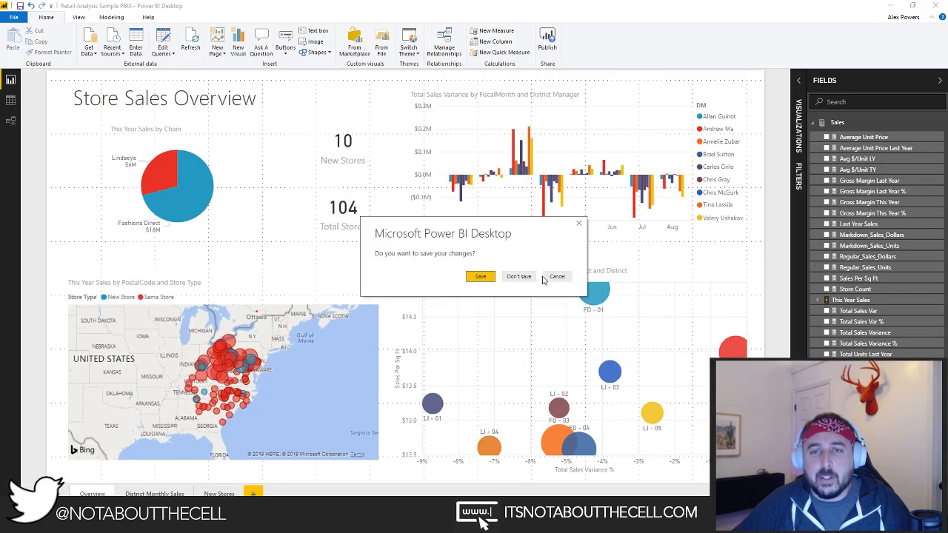
pyautogui.click(519, 277)
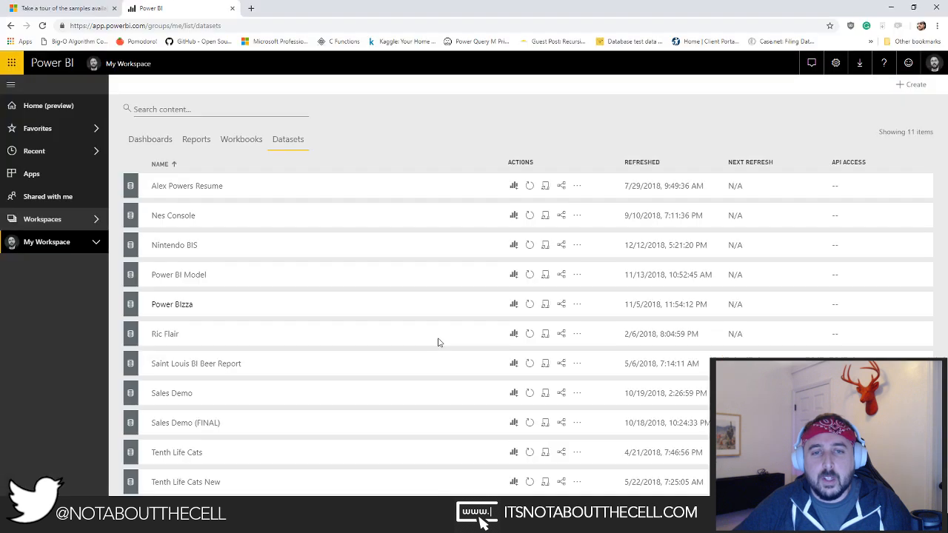
# Step: Switch from My Workspace in the Power BI service to the blank untitled report in Power BI Desktop
pyautogui.click(154, 140)
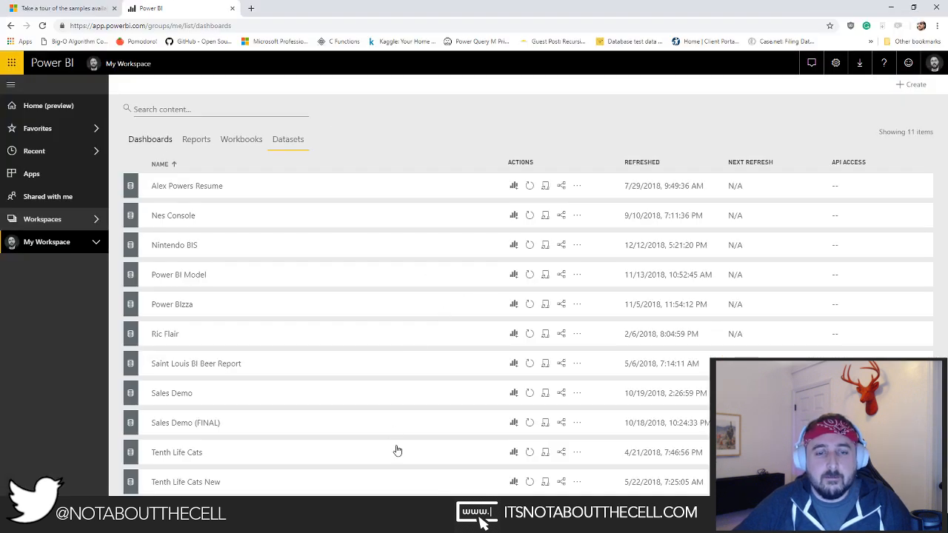
pyautogui.click(400, 522)
pyautogui.click(442, 465)
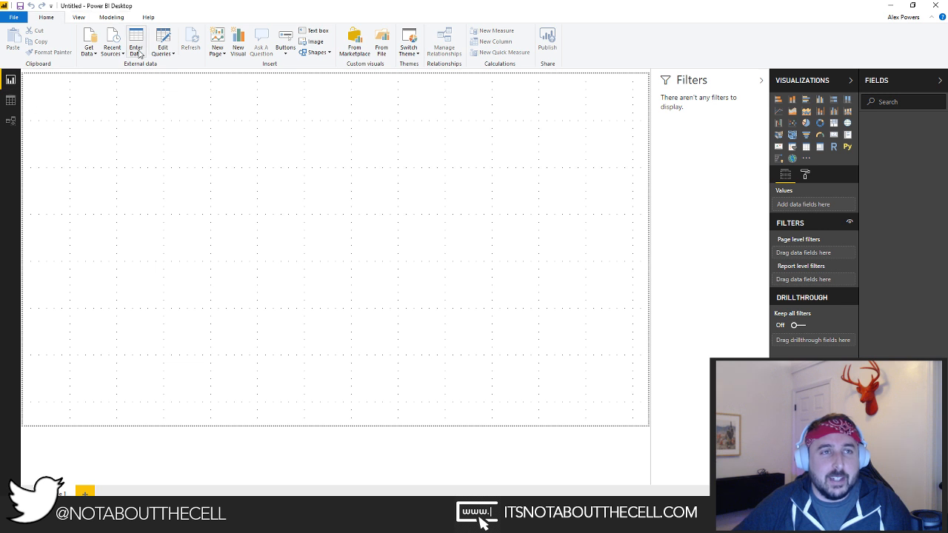
# Step: Look at the blank report's Data view, return to Report view, and check the Edit Queries options
pyautogui.click(11, 101)
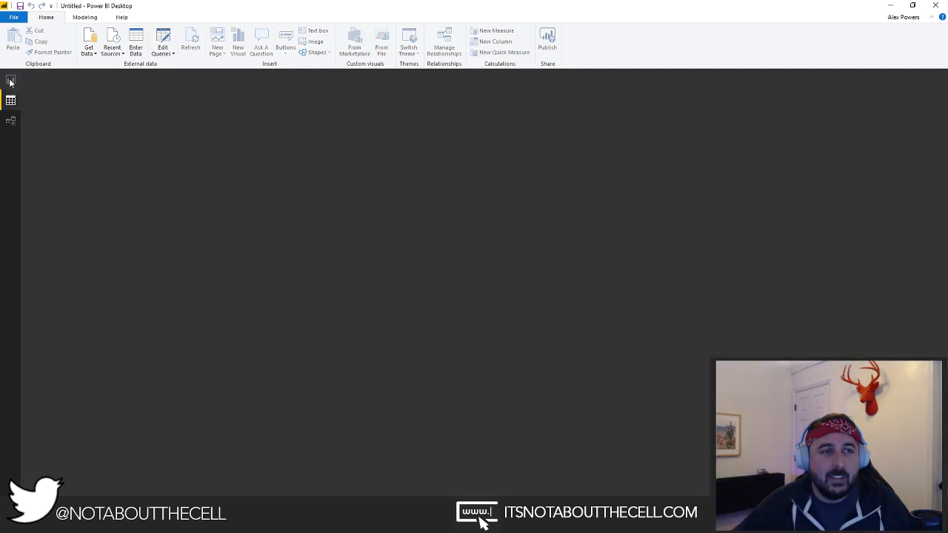
pyautogui.click(11, 80)
pyautogui.click(162, 51)
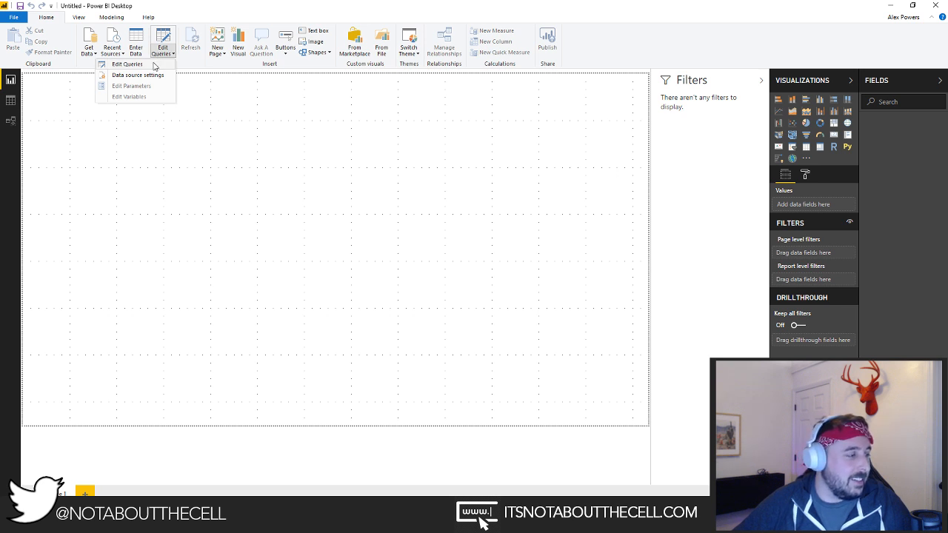
# Step: Open the recent file Sales Demo.pbix and apply its pending query changes
pyautogui.click(14, 16)
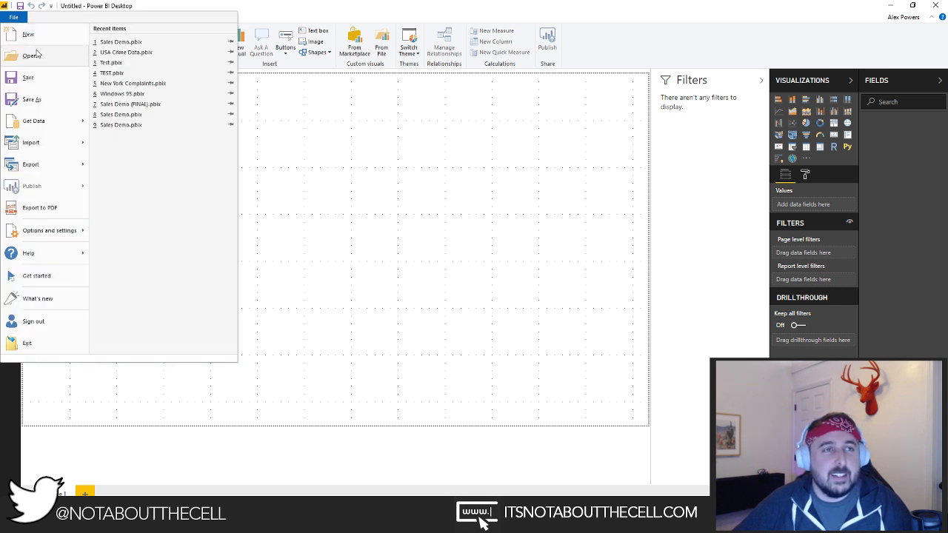
pyautogui.click(126, 41)
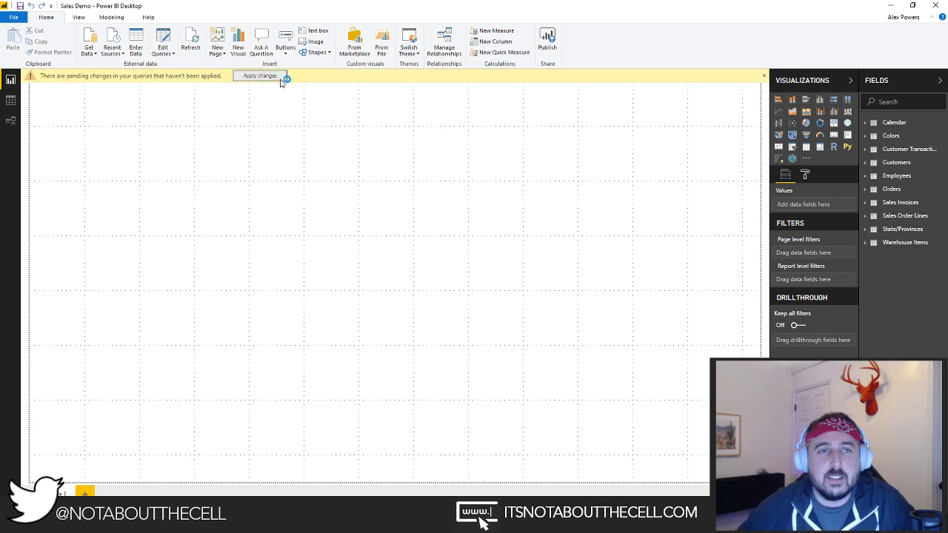
pyautogui.click(272, 78)
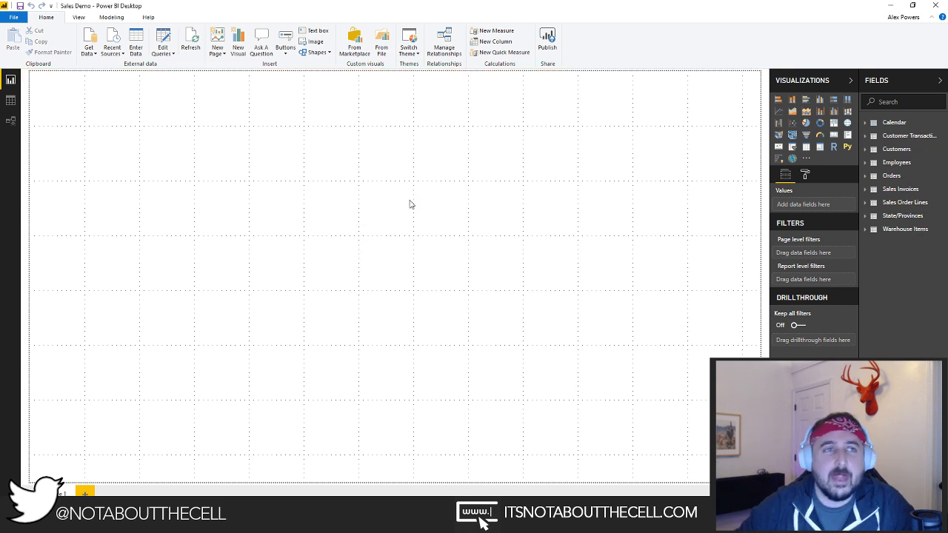
# Step: Show the Bookmarks and Selection panes, and hide both again
pyautogui.click(79, 18)
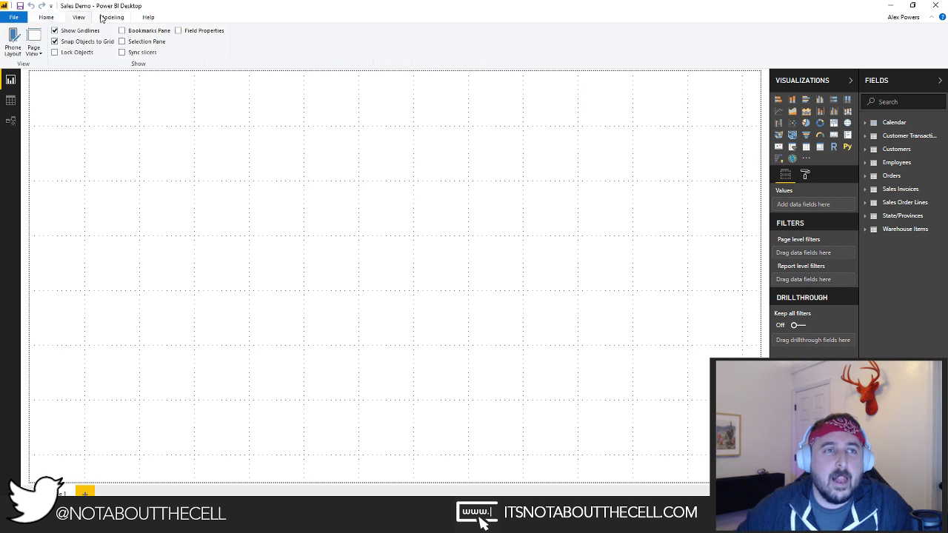
pyautogui.click(133, 31)
pyautogui.click(146, 41)
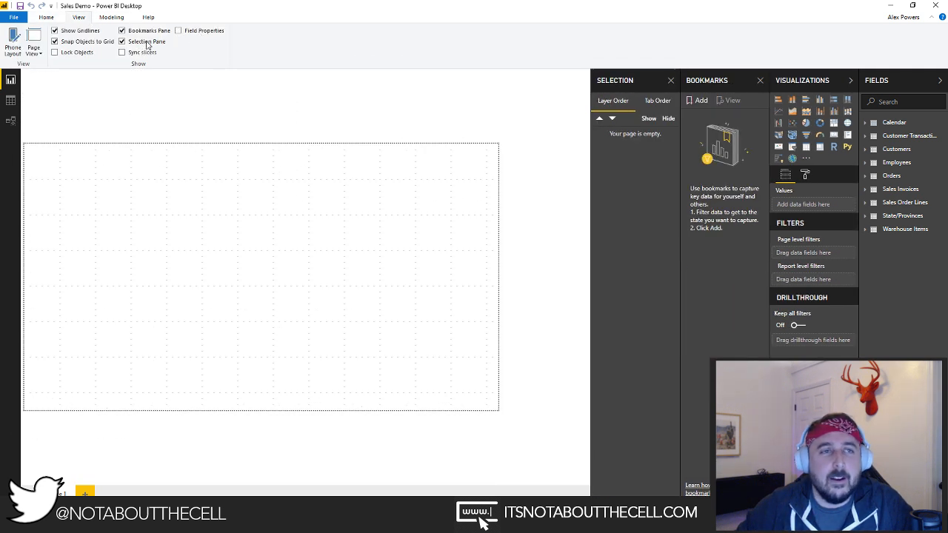
pyautogui.click(145, 42)
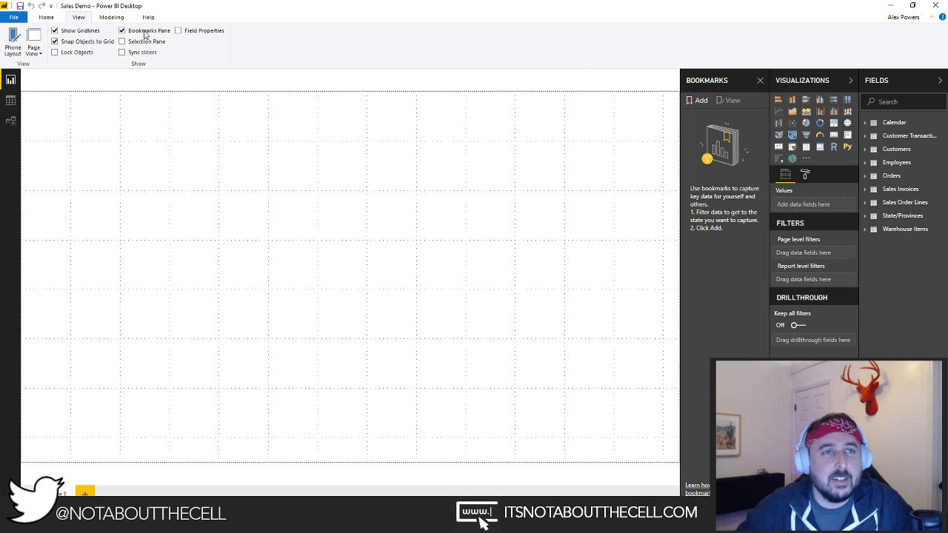
pyautogui.click(135, 31)
# Step: Show the Field Properties pane briefly, collapse the Visualizations and Fields panes, and hide Field Properties again
pyautogui.click(194, 31)
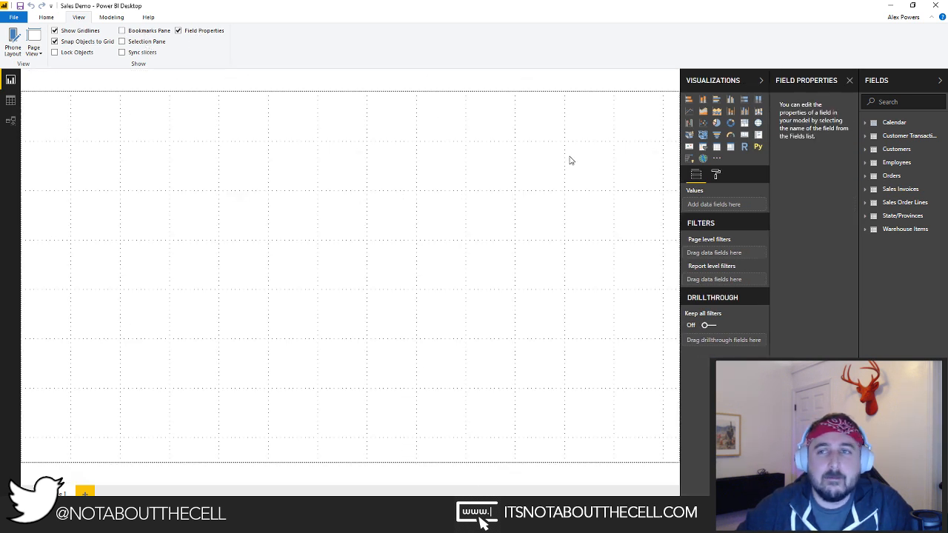
pyautogui.click(760, 79)
pyautogui.click(849, 80)
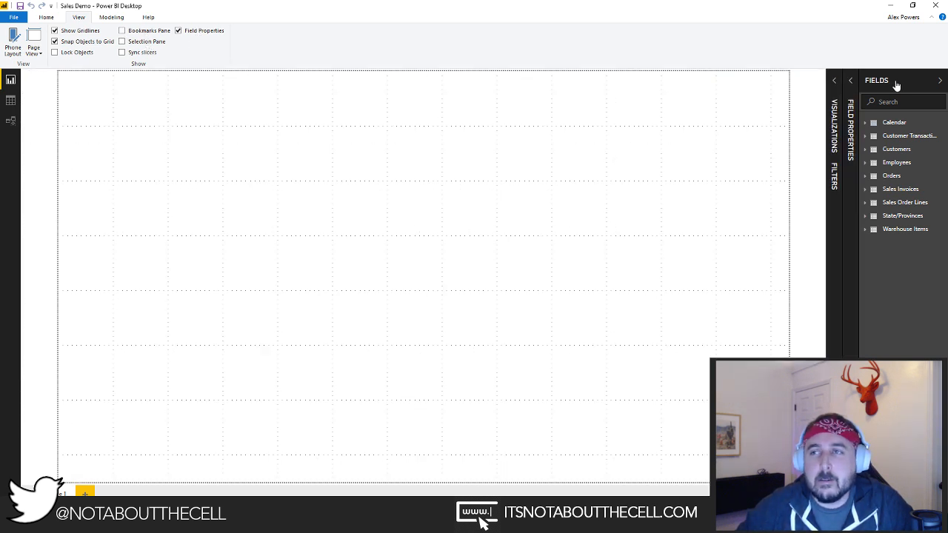
pyautogui.click(939, 80)
pyautogui.click(179, 30)
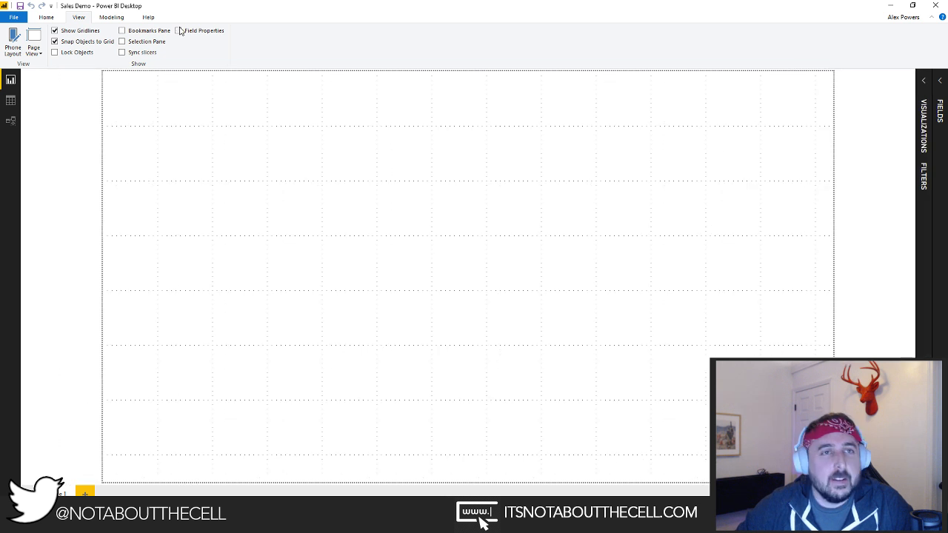
pyautogui.click(47, 17)
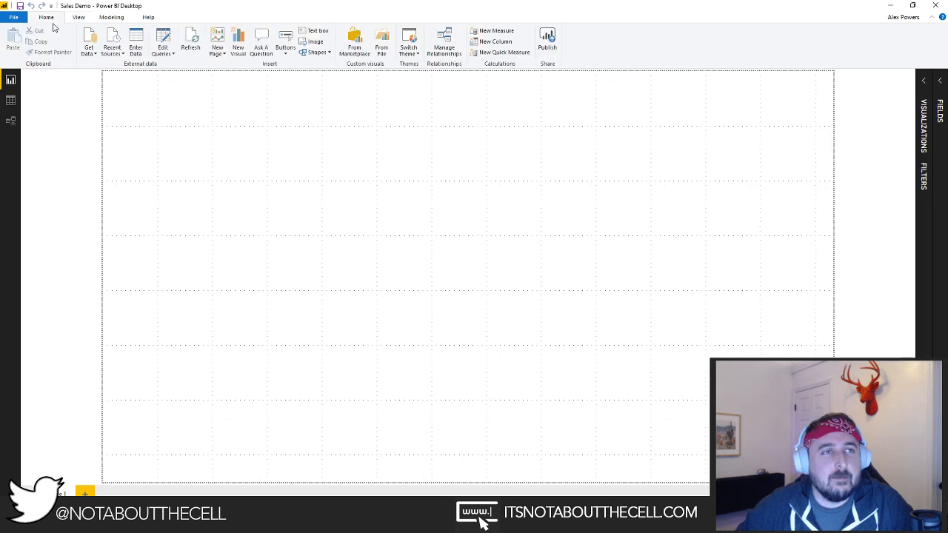
# Step: Expand the Fields pane in the Sales Demo report and launch DAX Studio
pyautogui.click(940, 107)
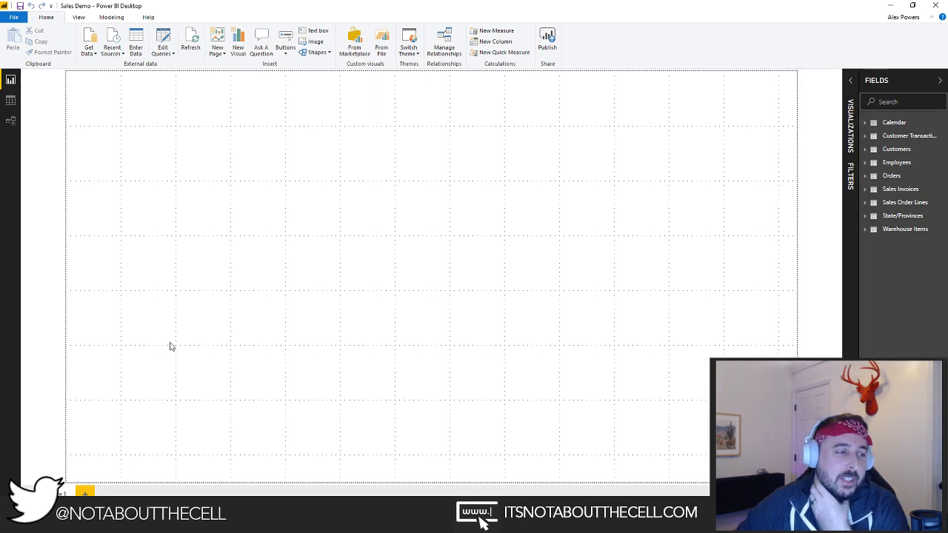
pyautogui.press('super')
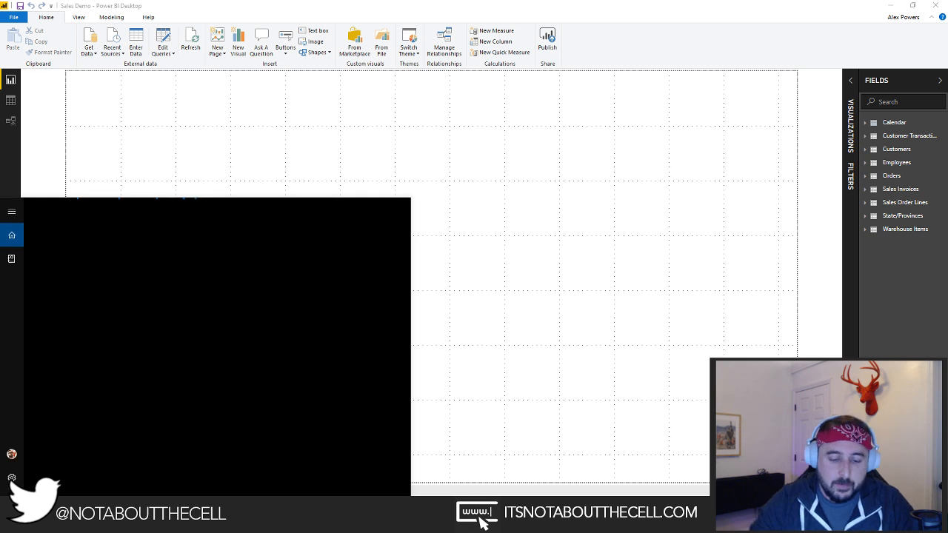
pyautogui.write('dax studio')
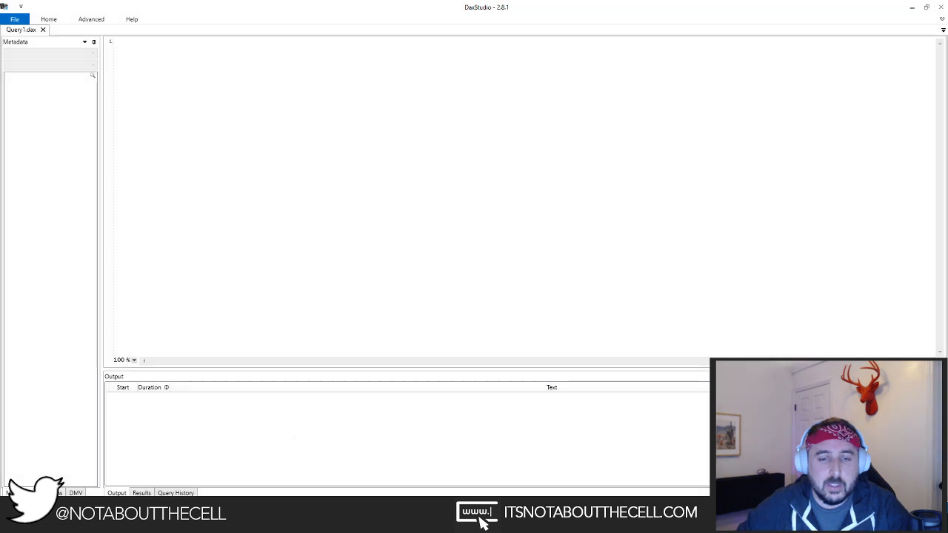
# Step: Switch back to the Sales Demo report window in Power BI Desktop
pyautogui.click(400, 521)
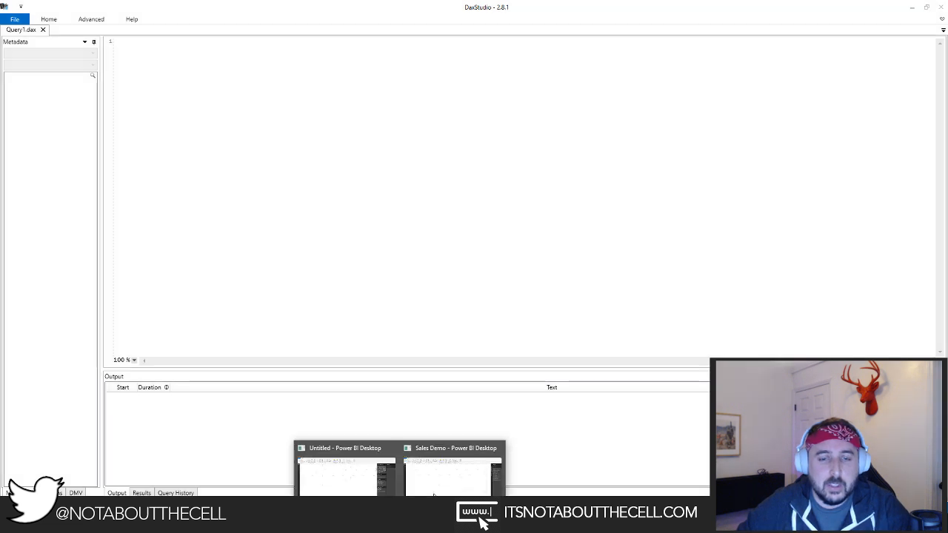
pyautogui.click(455, 488)
pyautogui.click(483, 522)
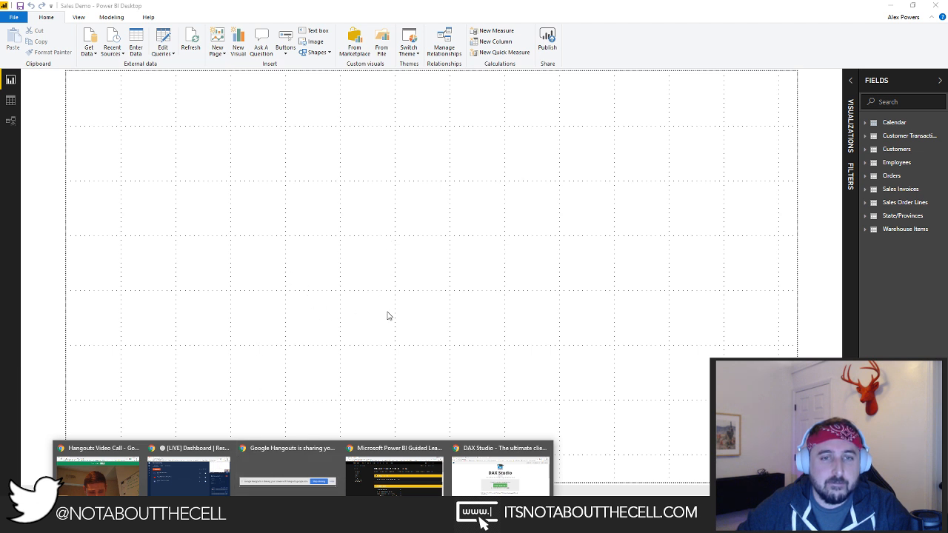
pyautogui.click(459, 274)
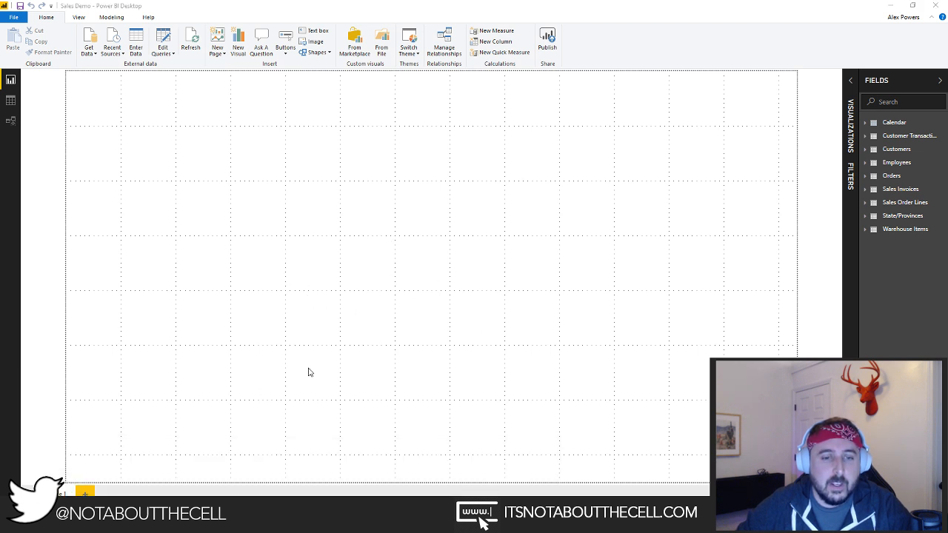
# Step: In File Explorer, go to Desktop > SESSIONS > An Introduction to DAX and open the Intro to DAX presentation
pyautogui.press('super+e')
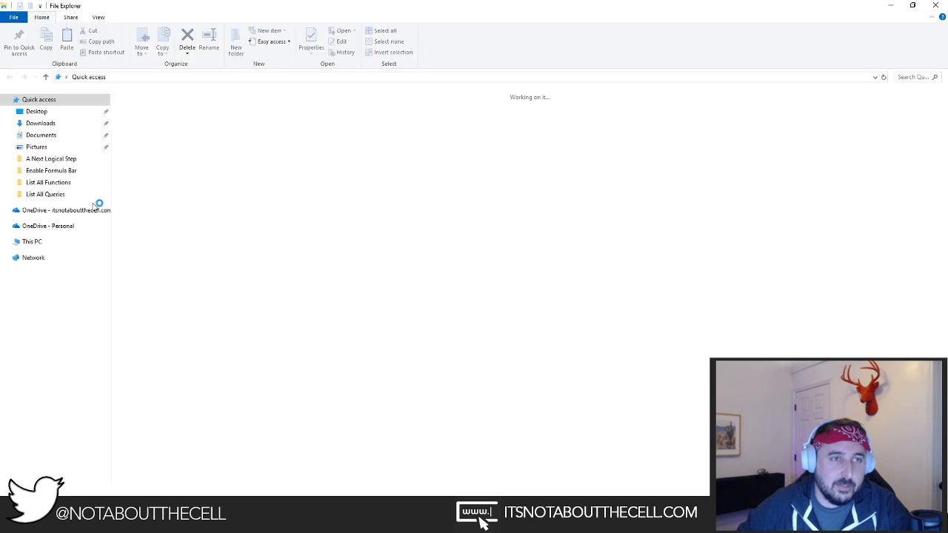
pyautogui.click(56, 100)
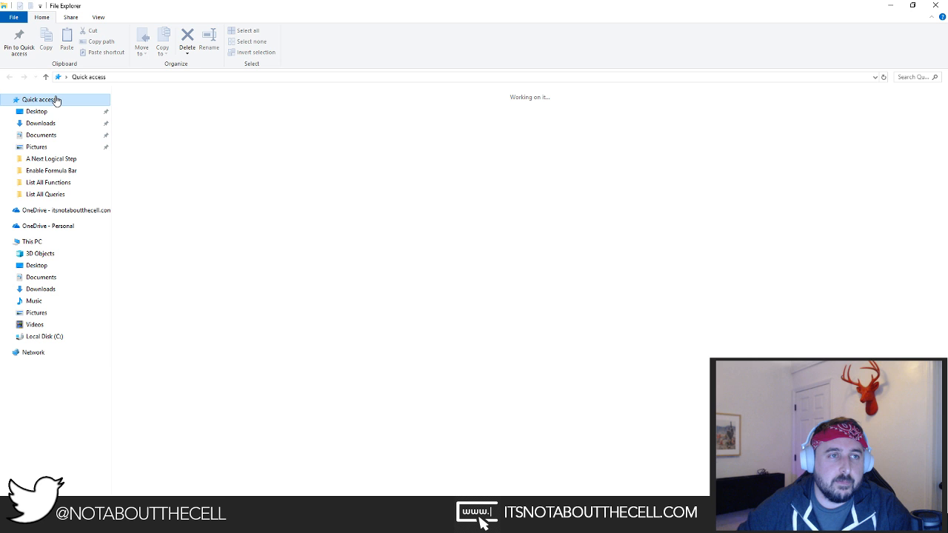
pyautogui.click(41, 112)
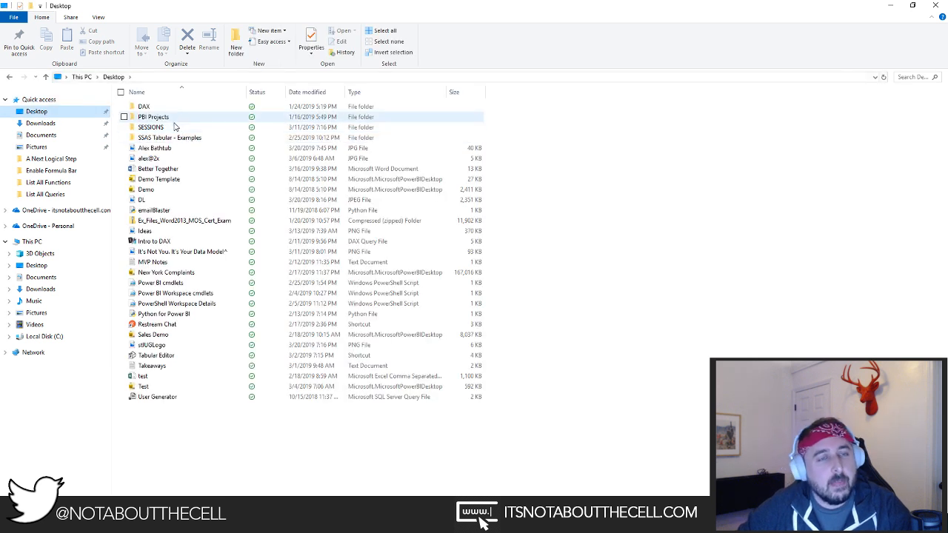
pyautogui.click(174, 128)
pyautogui.doubleClick(174, 128)
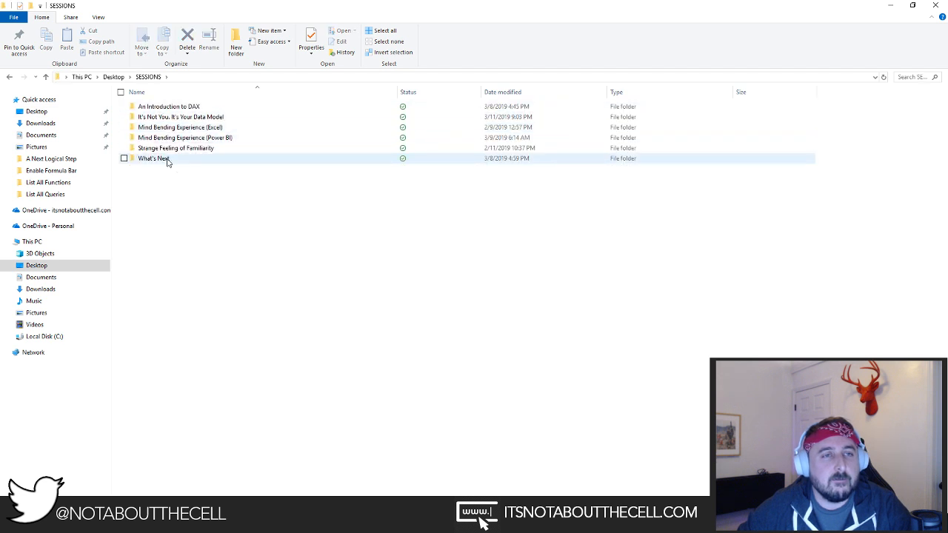
pyautogui.click(196, 106)
pyautogui.doubleClick(196, 106)
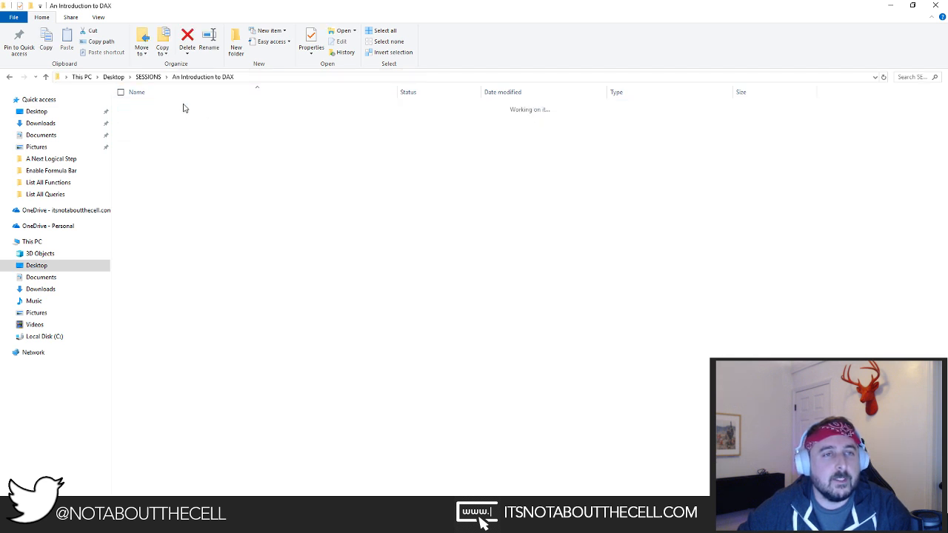
pyautogui.doubleClick(168, 117)
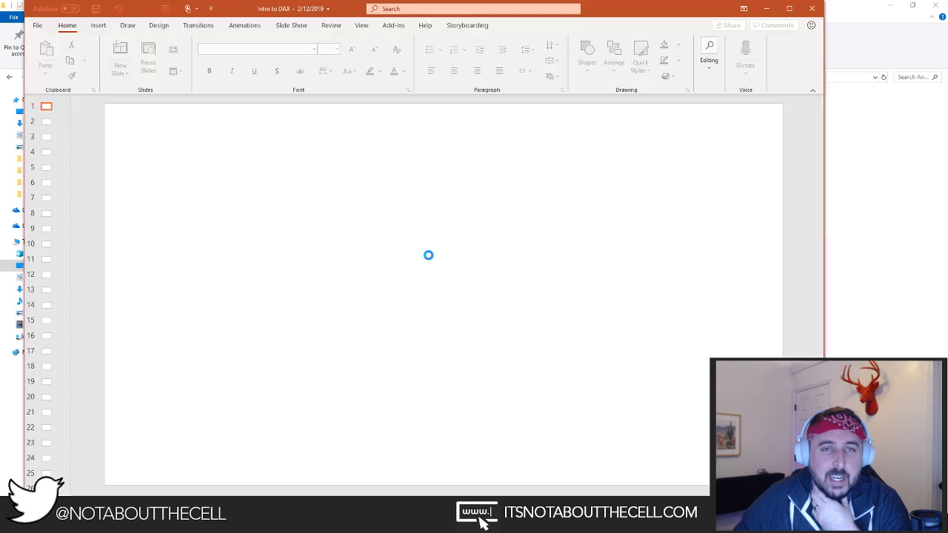
# Step: Copy the PBIX download link from the first slide and close the presentation
pyautogui.click(535, 351)
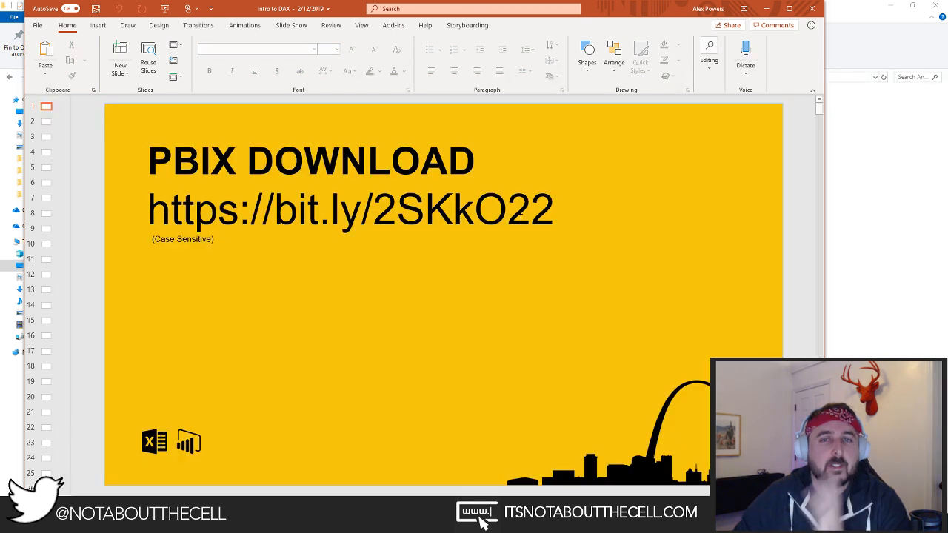
pyautogui.click(538, 212)
pyautogui.moveTo(538, 212); pyautogui.dragTo(185, 213)
pyautogui.hotkey('ctrl', 'c')
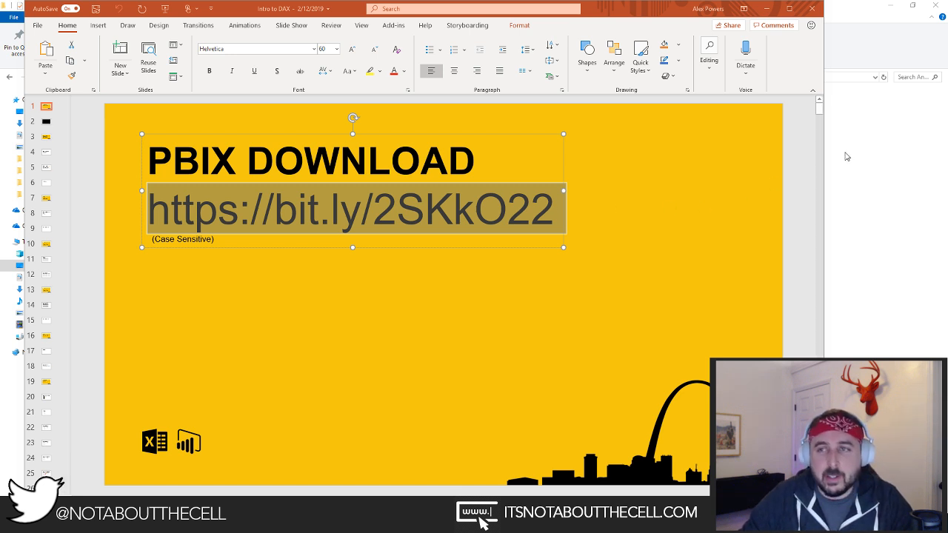
pyautogui.click(811, 8)
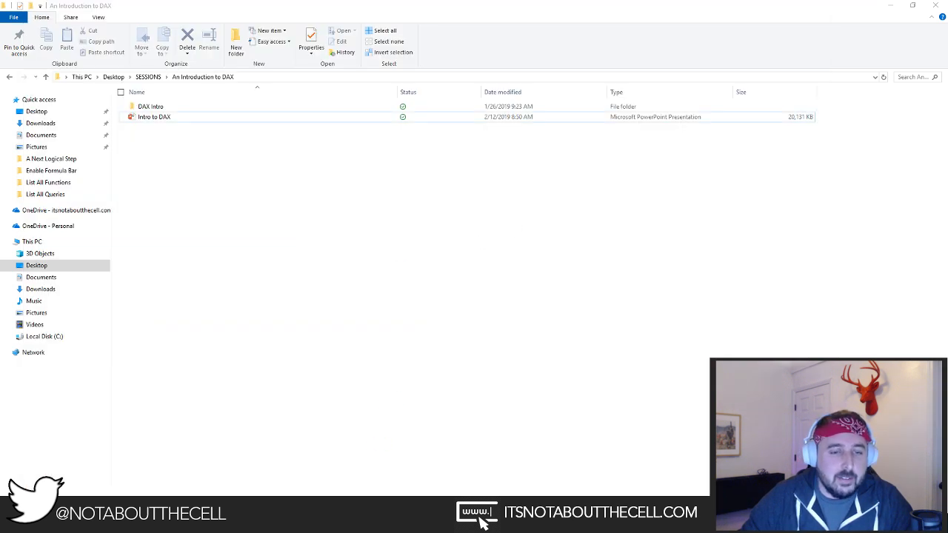
# Step: Switch to the browser and load the copied PBIX download link in the DAX Studio tab
pyautogui.click(501, 468)
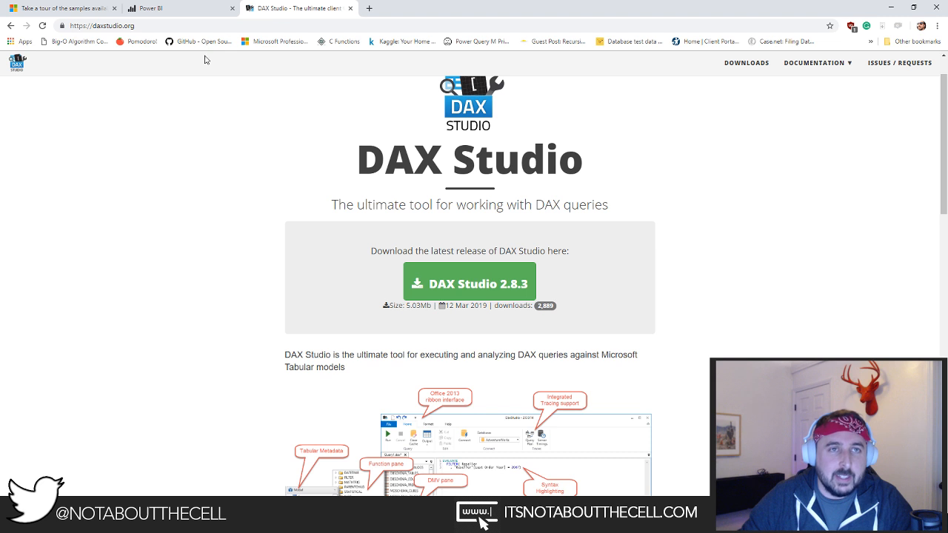
pyautogui.click(273, 26)
pyautogui.hotkey('ctrl', 'v')
pyautogui.press('Return')
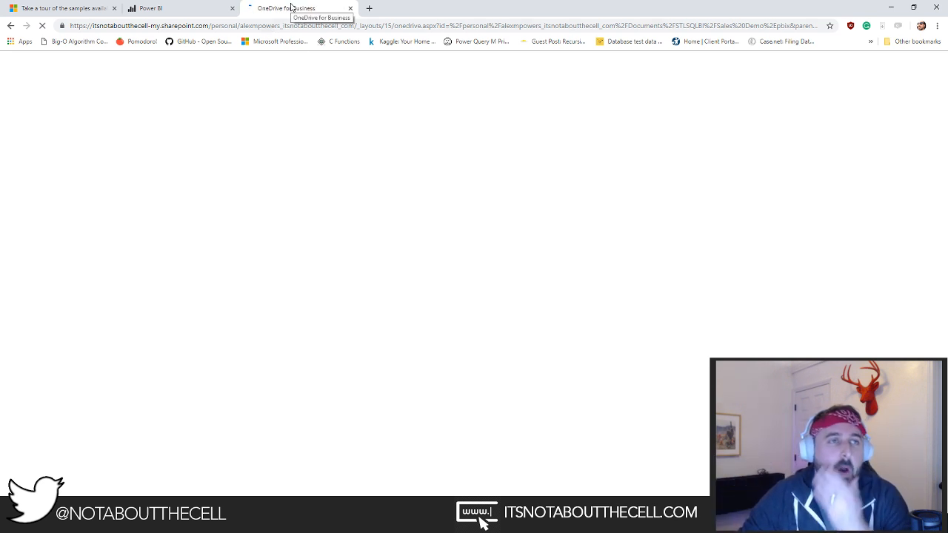
# Step: Close the leftover Desktop folder window and the Sales Demo.pbix OneDrive tab
pyautogui.moveTo(482, 520)
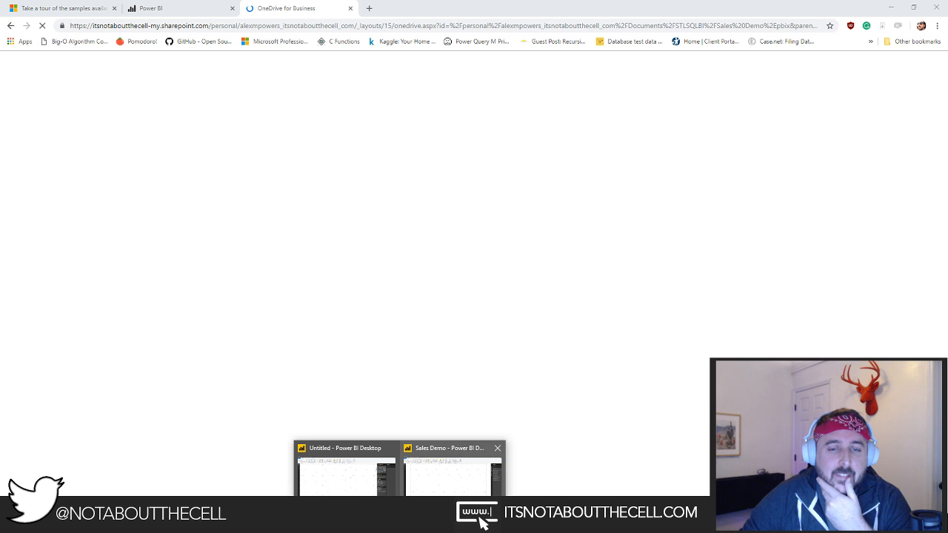
pyautogui.moveTo(389, 454)
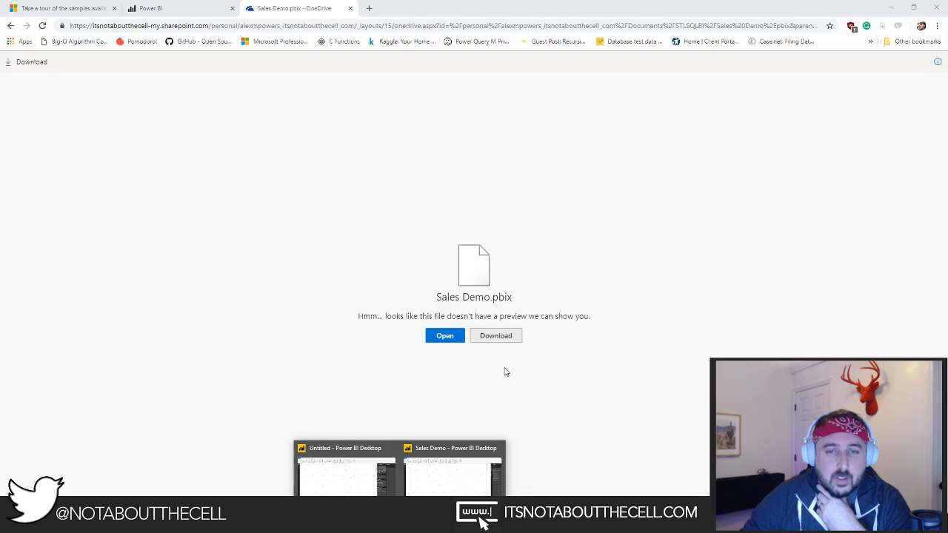
pyautogui.click(366, 478)
pyautogui.click(519, 277)
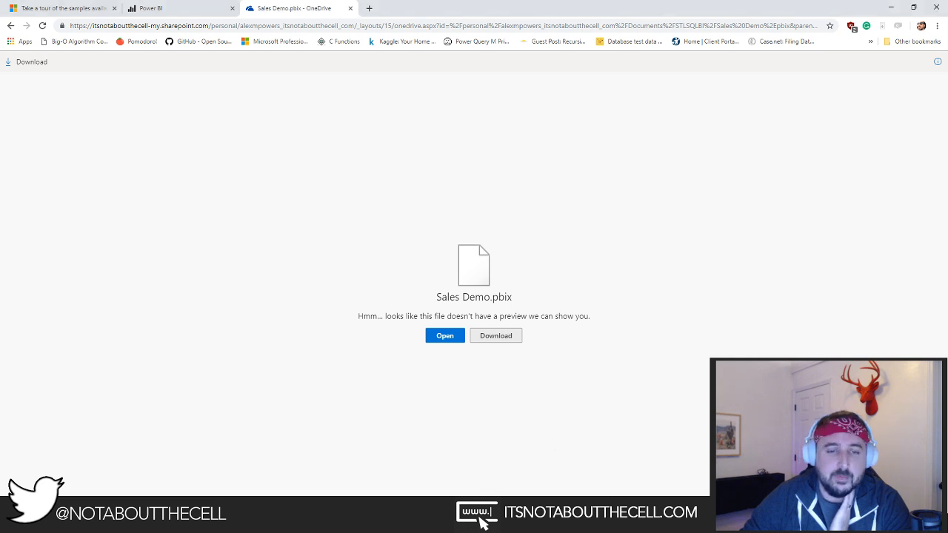
pyautogui.moveTo(278, 522)
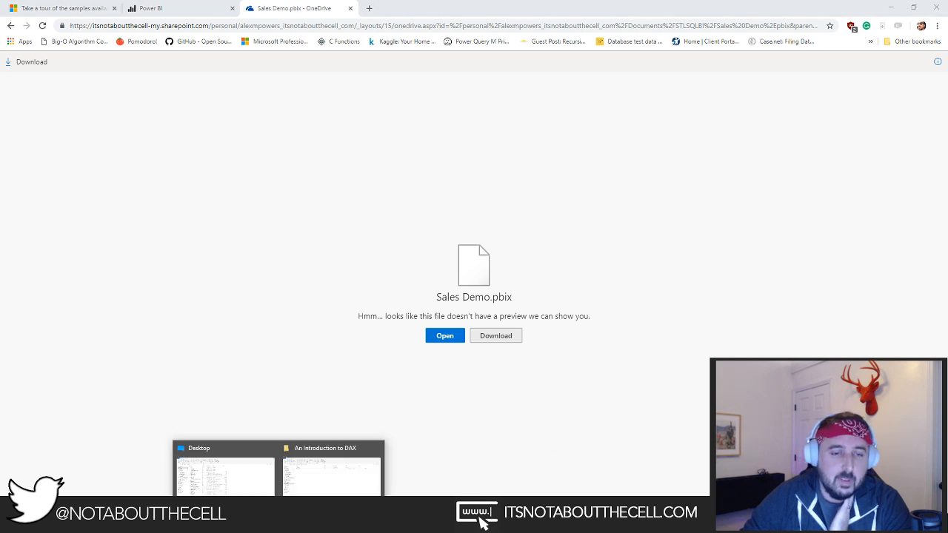
pyautogui.click(271, 449)
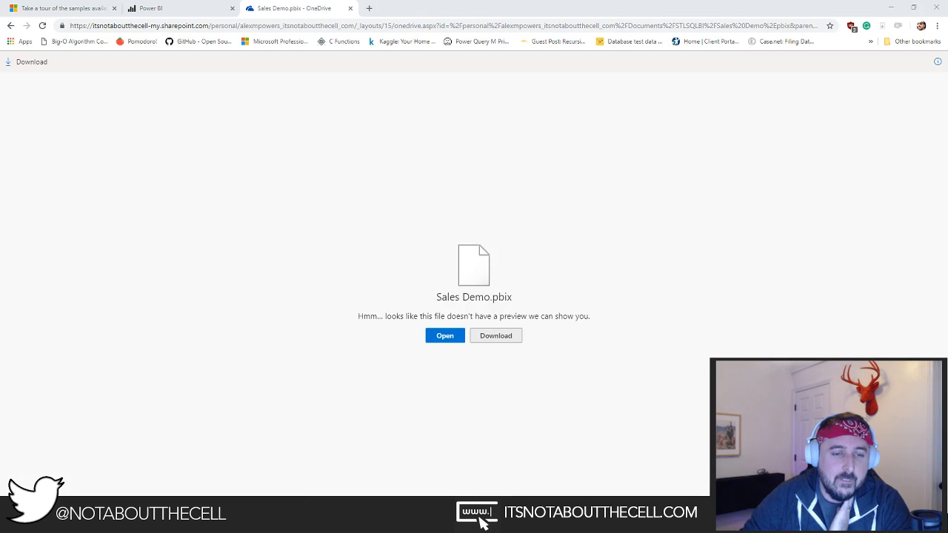
pyautogui.click(350, 8)
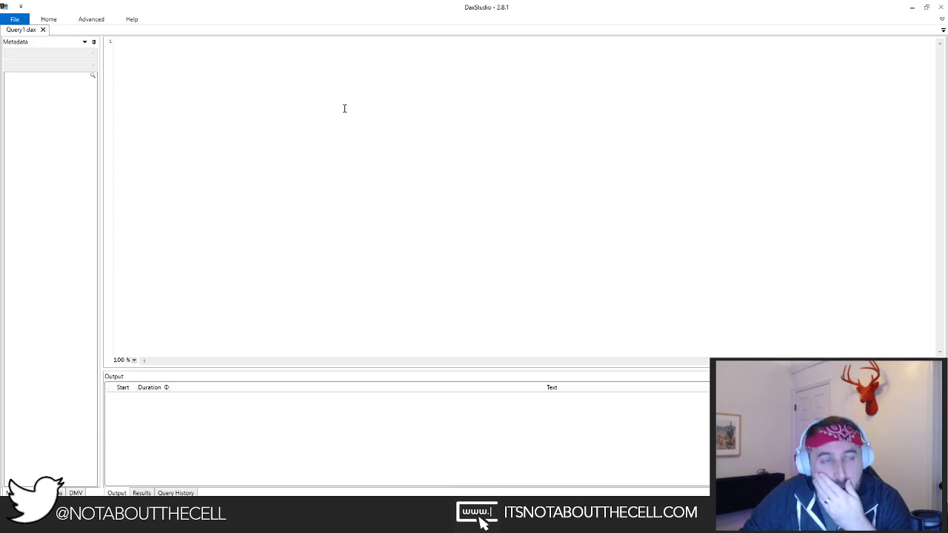
# Step: Show DAX Studio's Home commands and return to the Sales Demo report window
pyautogui.doubleClick(328, 14)
pyautogui.doubleClick(328, 13)
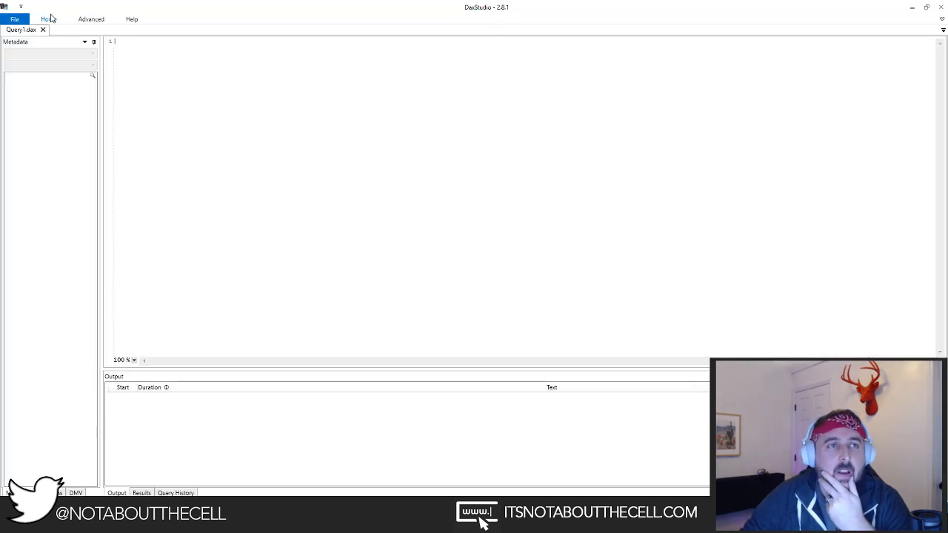
pyautogui.click(48, 19)
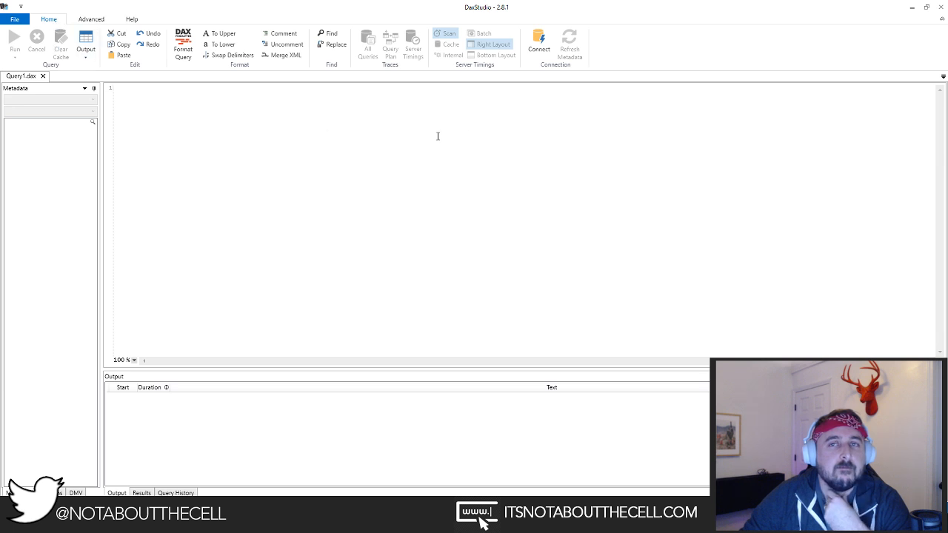
pyautogui.click(914, 7)
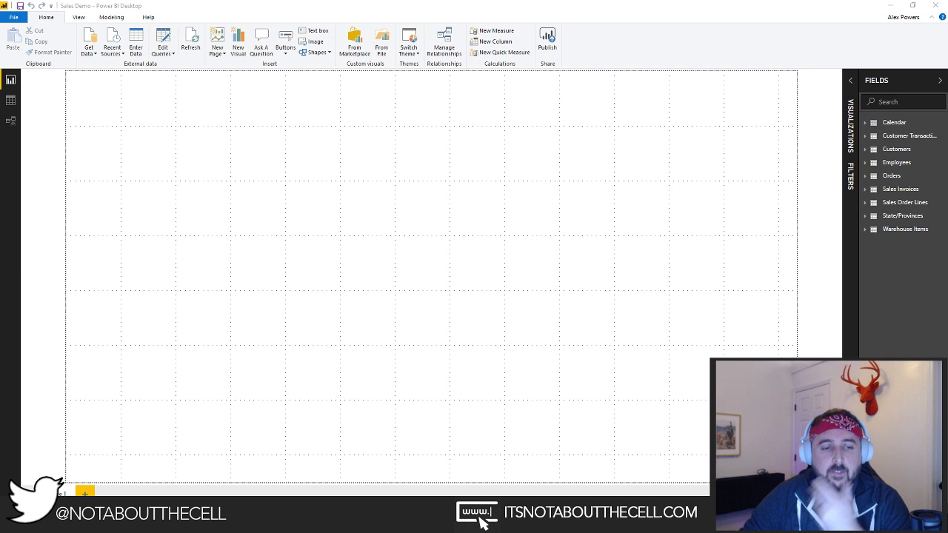
# Step: Search for DAX Studio and launch it again to bring up its Connect dialog
pyautogui.press('super')
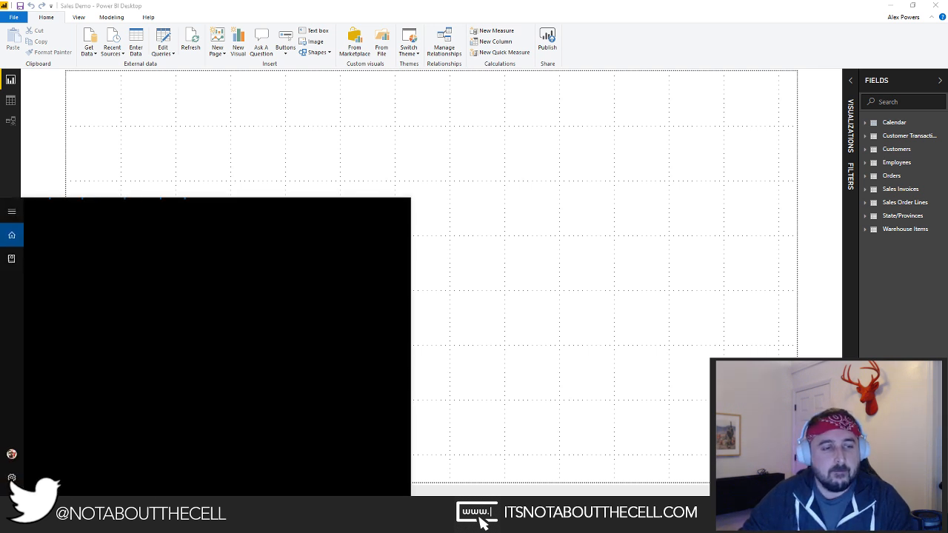
pyautogui.write('dax')
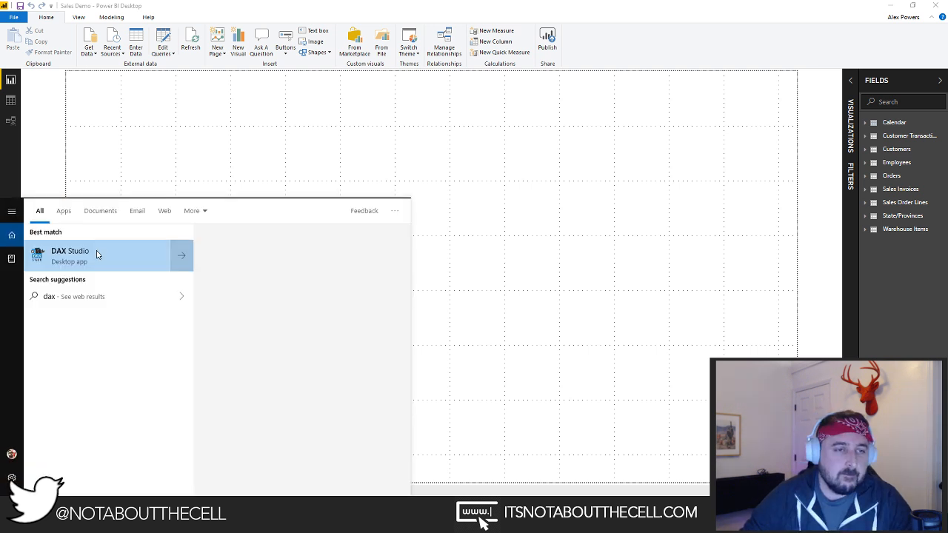
pyautogui.click(96, 254)
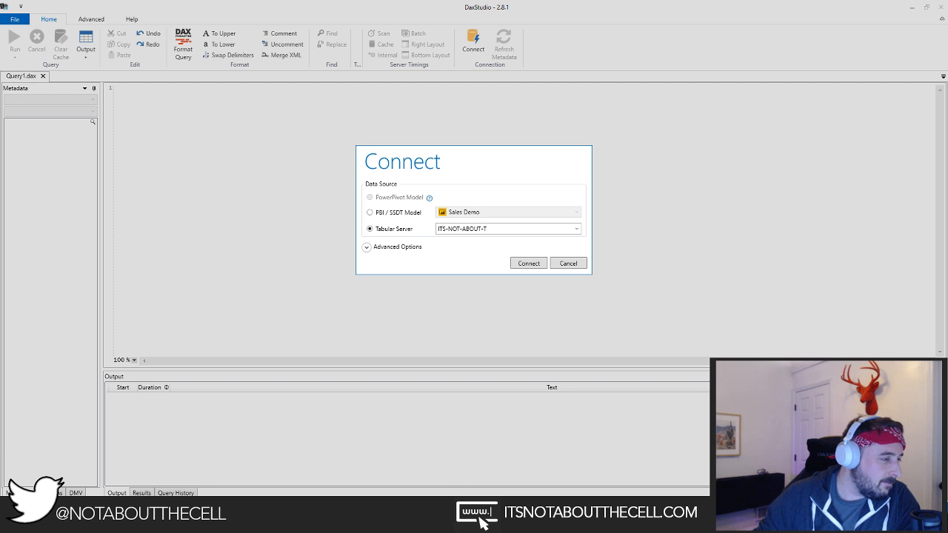
# Step: Switch from DAX Studio to the browser window with the Power BI service's My Workspace dashboards
pyautogui.hotkey('alt', 'Tab')
pyautogui.hotkey('alt', 'Tab')
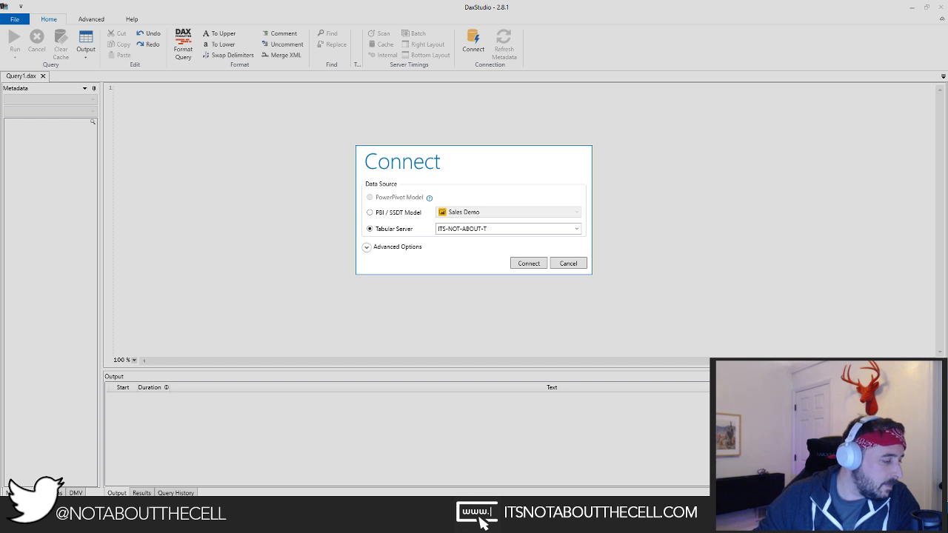
pyautogui.hotkey('alt', 'Tab')
pyautogui.hotkey('alt', 'Tab')
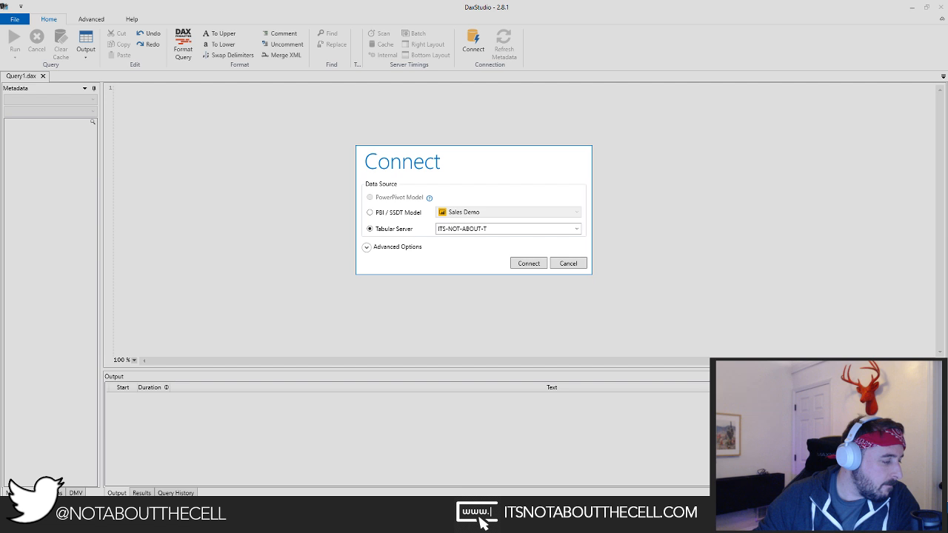
pyautogui.press('super+d')
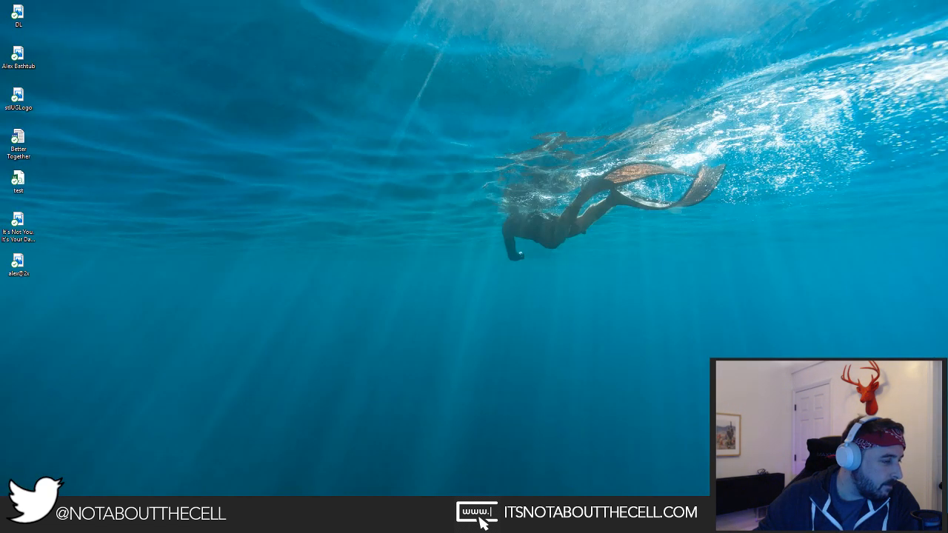
pyautogui.press('super+d')
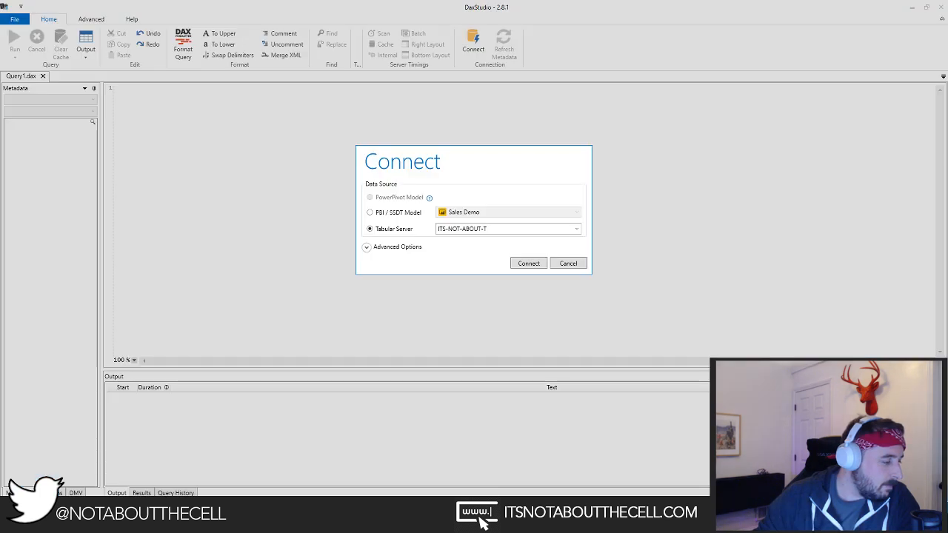
pyautogui.press('super+d')
pyautogui.press('super+d')
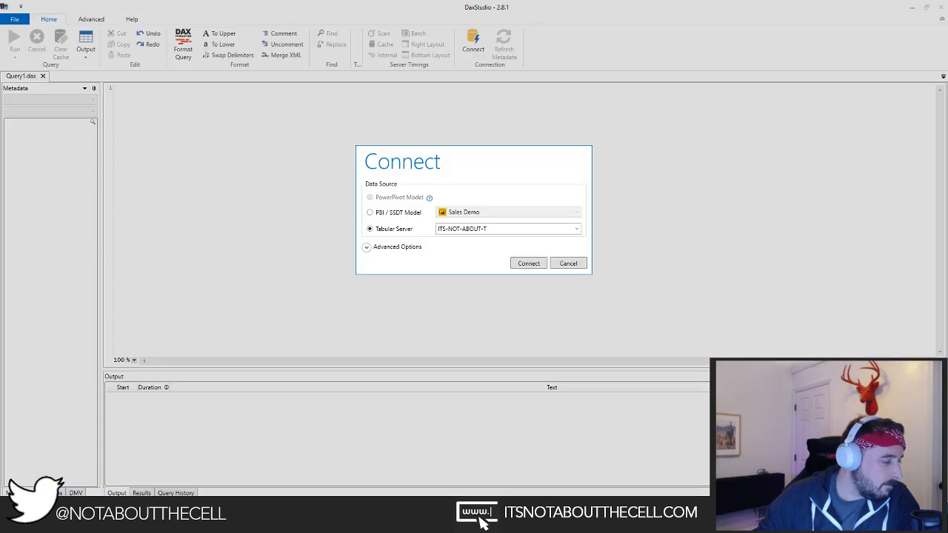
pyautogui.hotkey('alt', 'Tab')
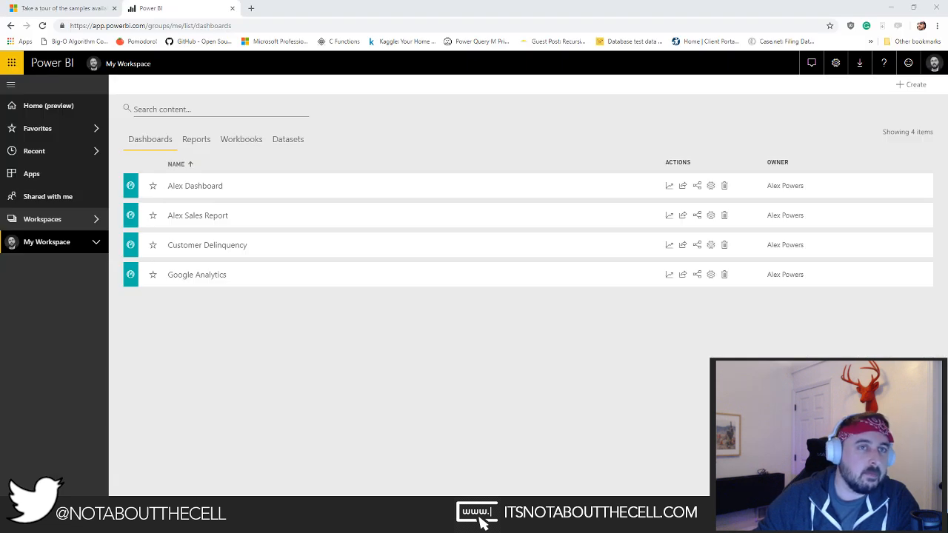
# Step: Close the Power BI service browser tab and switch back to DAX Studio's Connect dialog
pyautogui.click(232, 8)
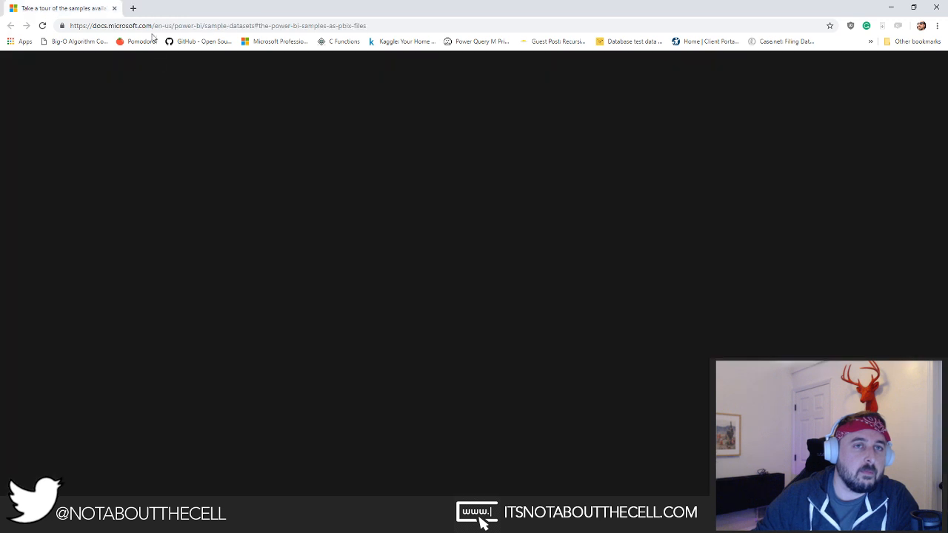
pyautogui.hotkey('alt', 'Tab')
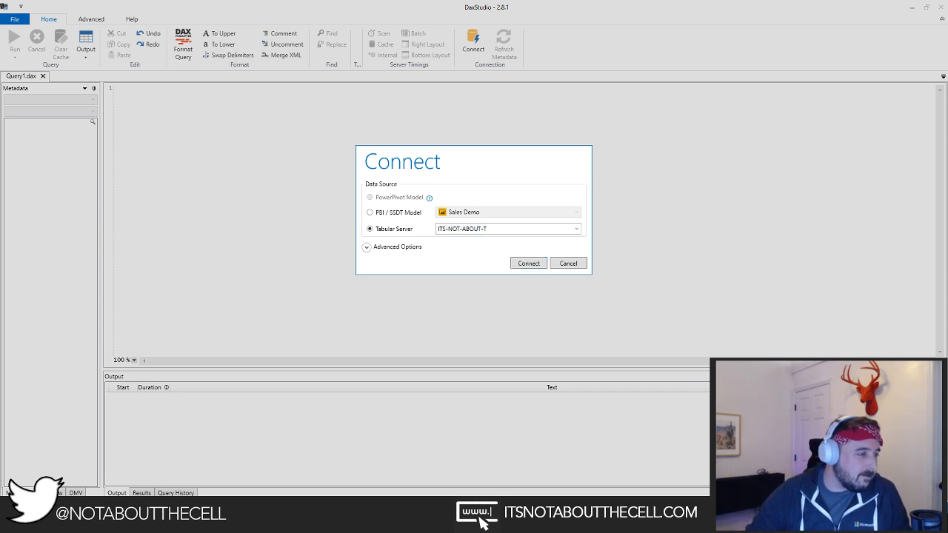
pyautogui.hotkey('alt', 'Tab')
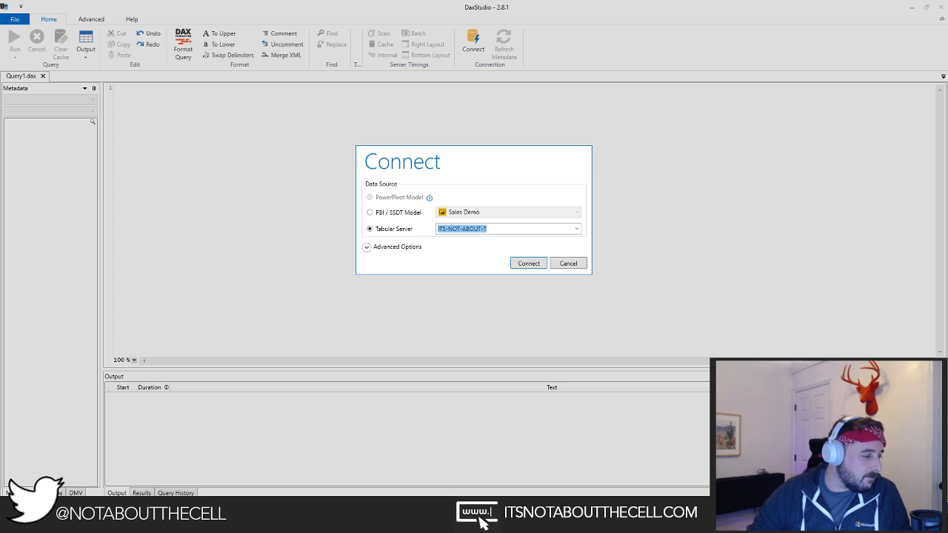
pyautogui.hotkey('alt', 'Tab')
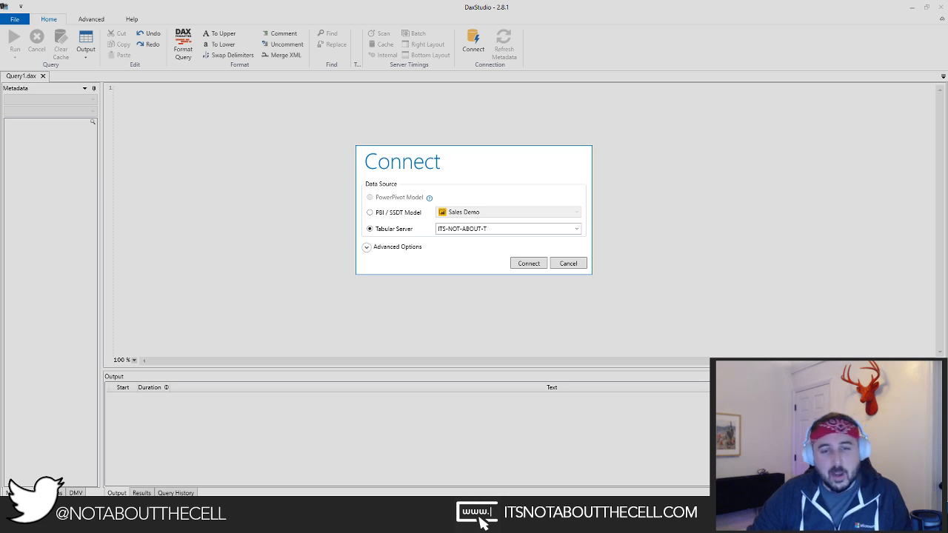
pyautogui.click(492, 523)
pyautogui.hotkey('alt', 'Tab')
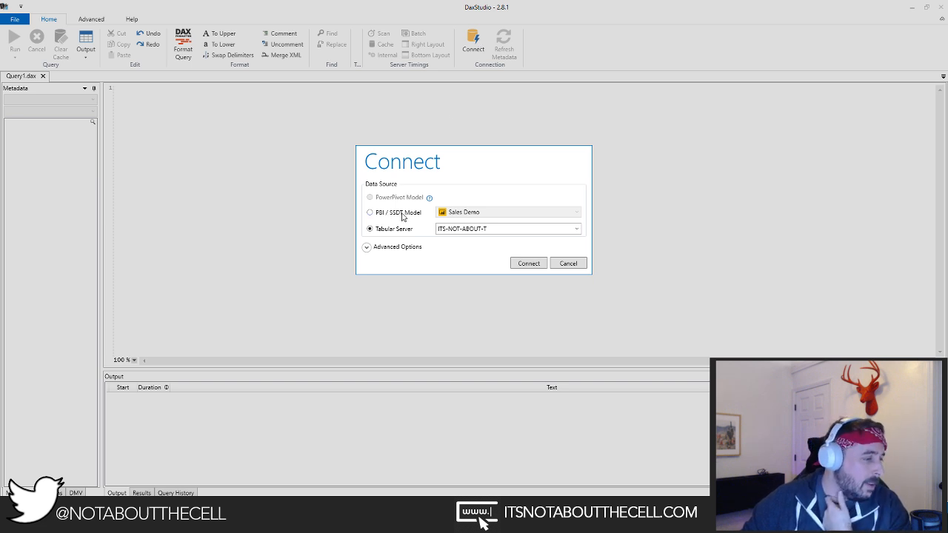
# Step: Connect DAX Studio to the Sales Demo PBI / SSDT model and widen the Metadata pane slightly
pyautogui.click(401, 214)
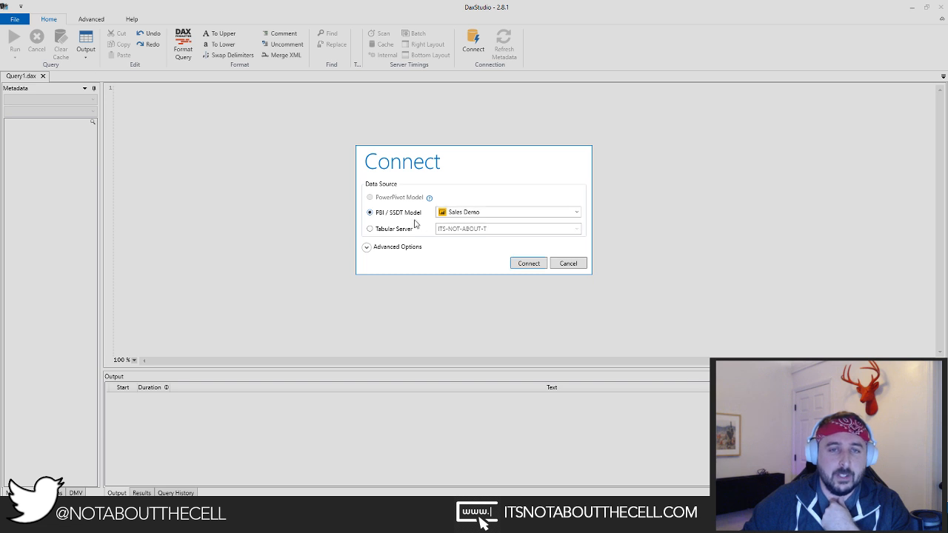
pyautogui.click(449, 212)
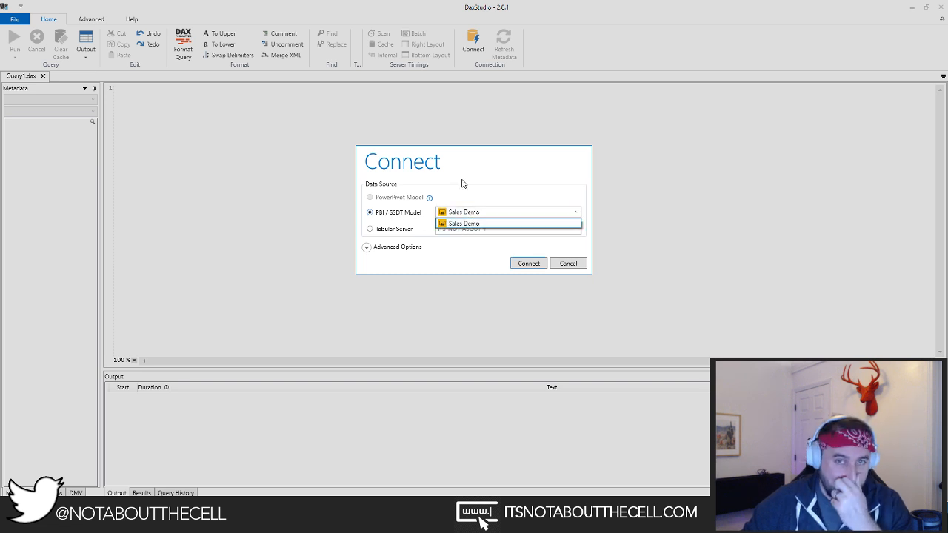
pyautogui.click(462, 183)
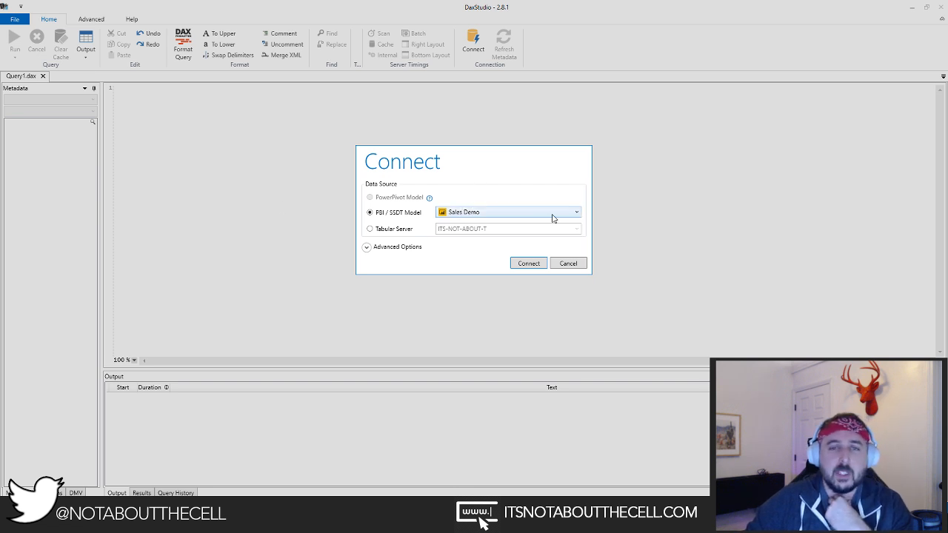
pyautogui.click(528, 265)
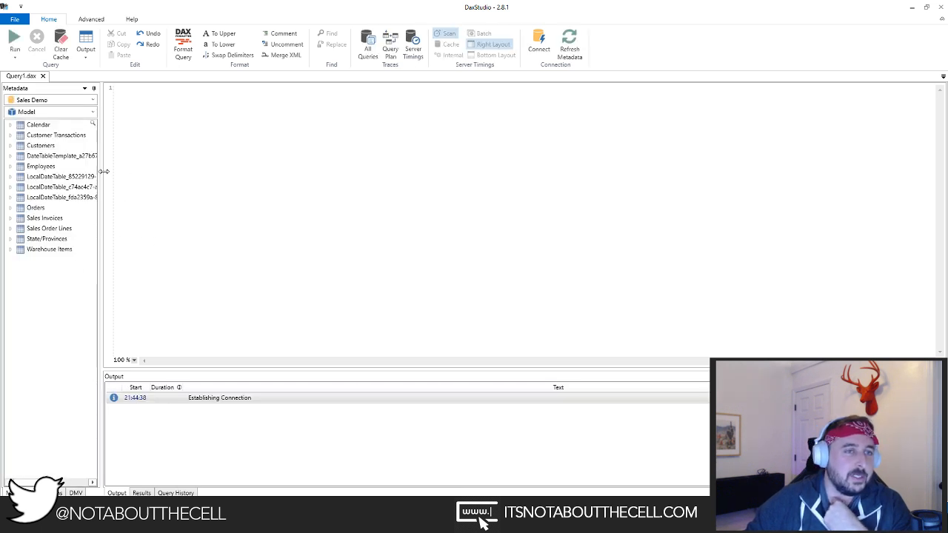
pyautogui.moveTo(98, 172); pyautogui.dragTo(118, 173)
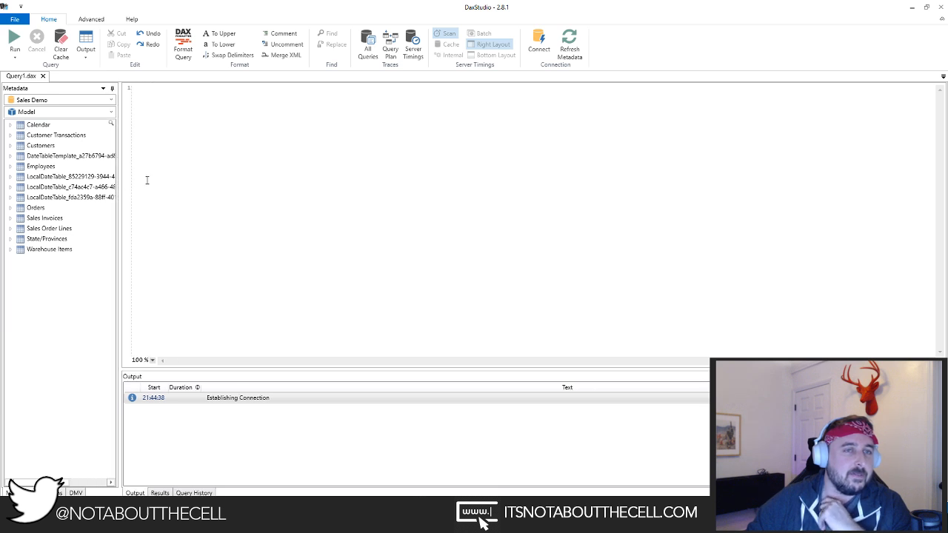
# Step: Enable the Server Timings and Query Plan traces for the query
pyautogui.click(202, 157)
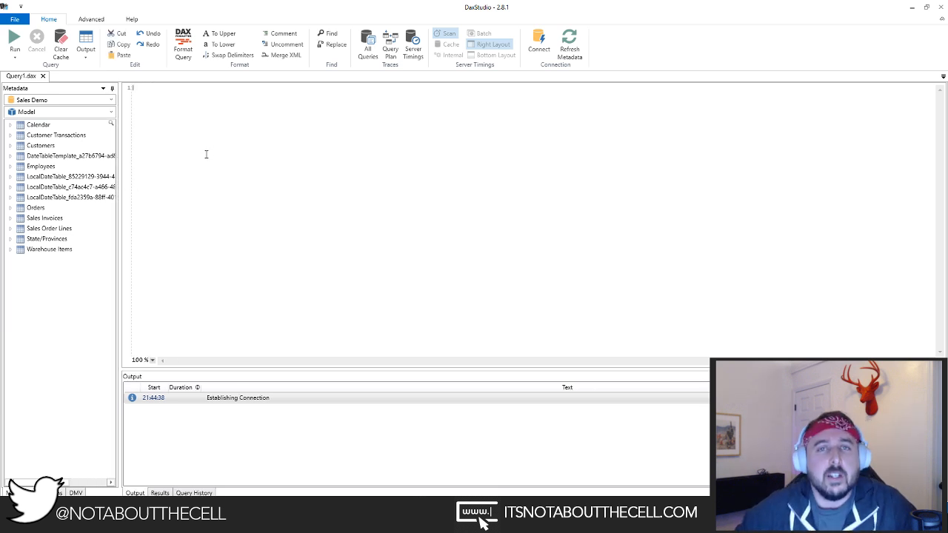
pyautogui.click(415, 41)
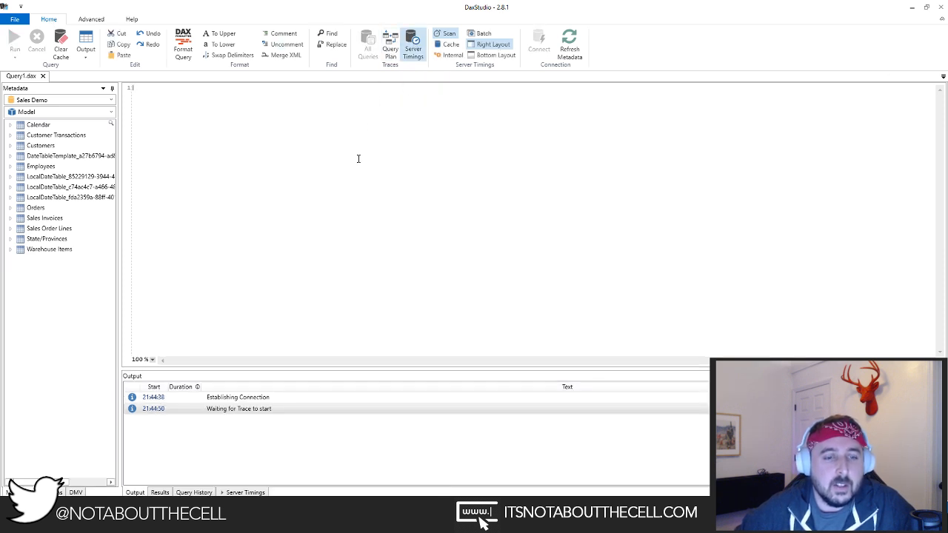
pyautogui.click(392, 46)
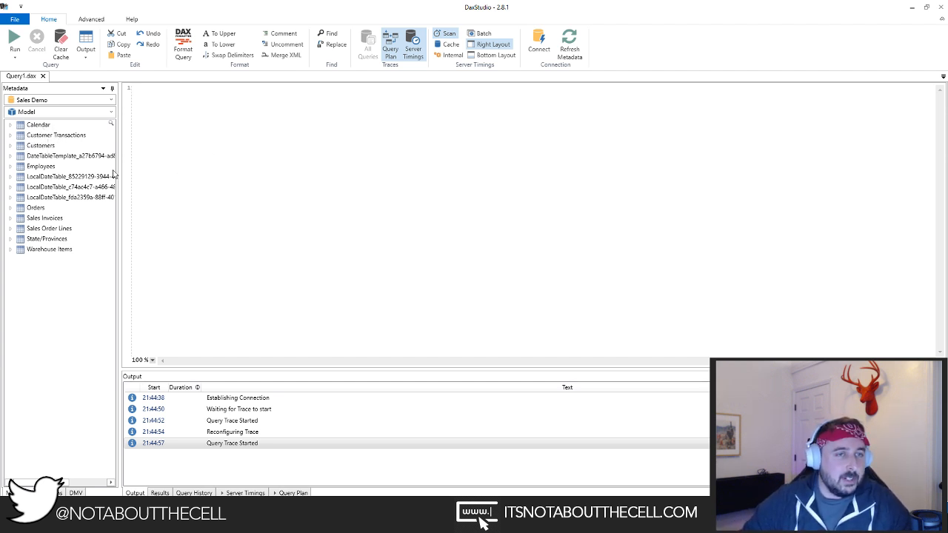
# Step: Compare Power BI Desktop's Sales Demo tables with DAX Studio's metadata, inspecting the columns of Calendar and Customer Transactions
pyautogui.hotkey('alt', 'Tab')
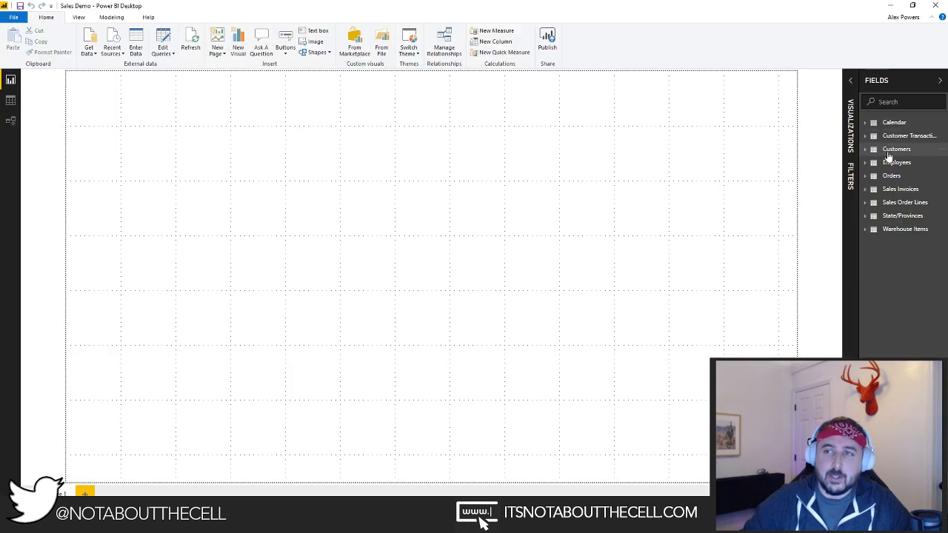
pyautogui.click(889, 5)
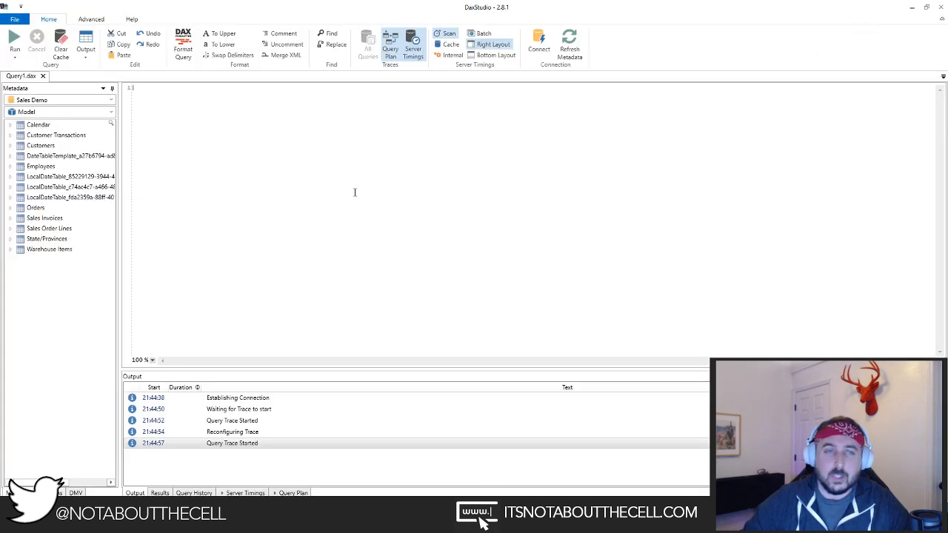
pyautogui.click(12, 126)
pyautogui.click(11, 146)
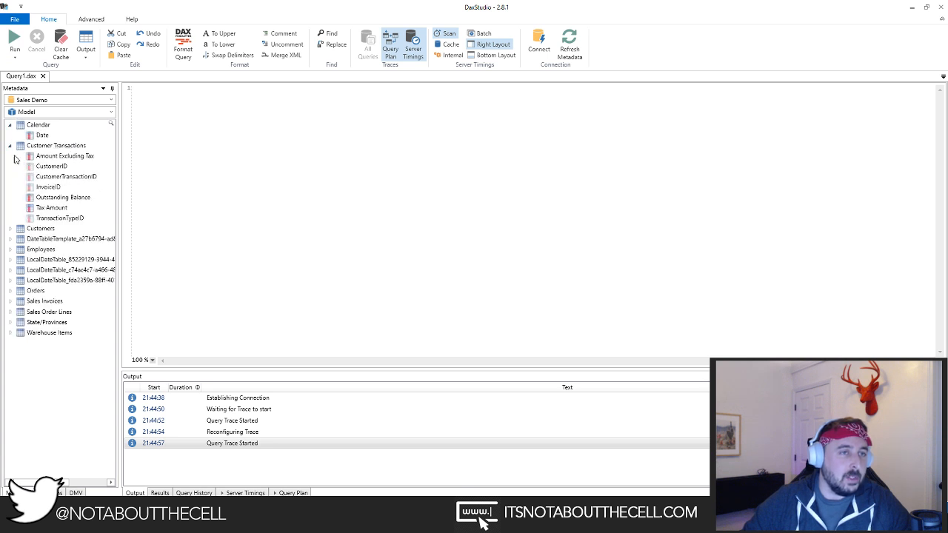
pyautogui.click(11, 146)
pyautogui.click(9, 125)
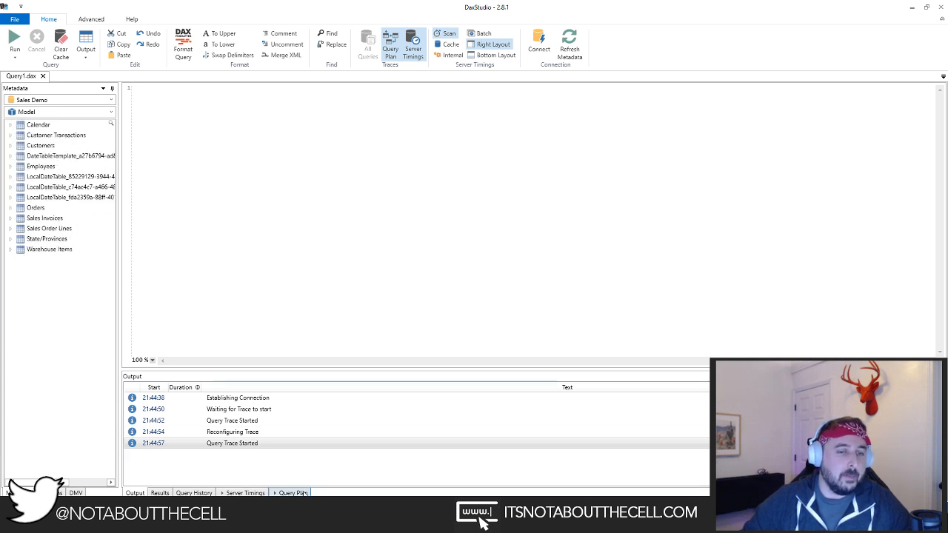
pyautogui.moveTo(399, 518)
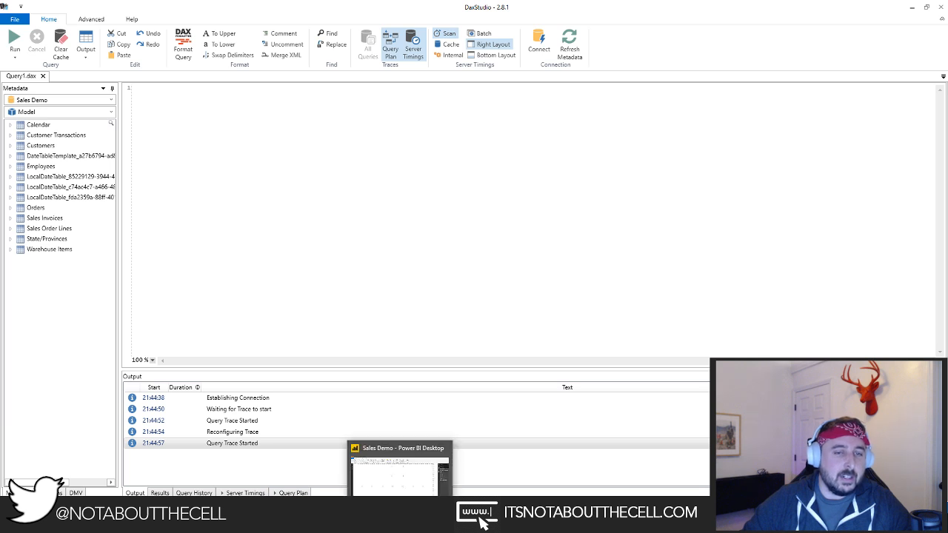
pyautogui.click(406, 487)
pyautogui.click(405, 487)
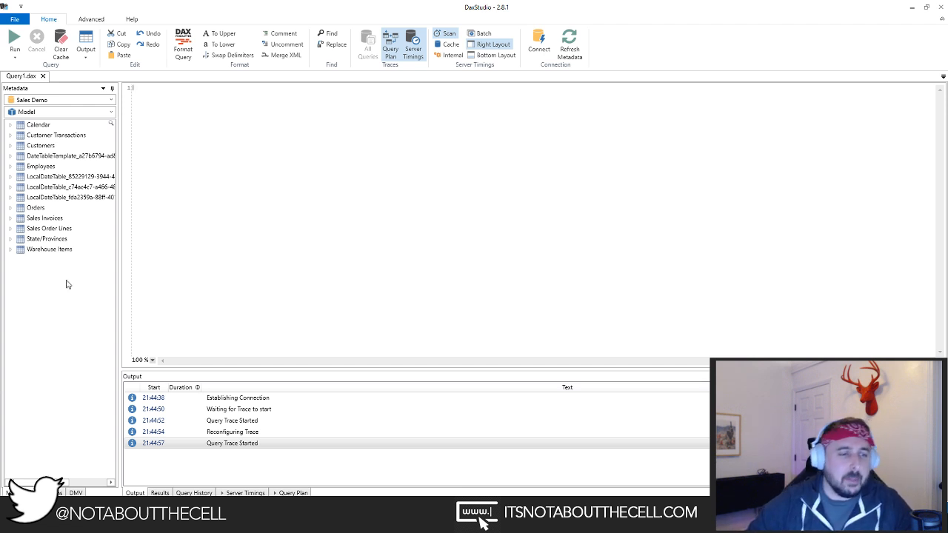
# Step: Browse the DAX functions under FILTER, DATETIME and STATISTICAL, and return to the model's metadata
pyautogui.click(53, 492)
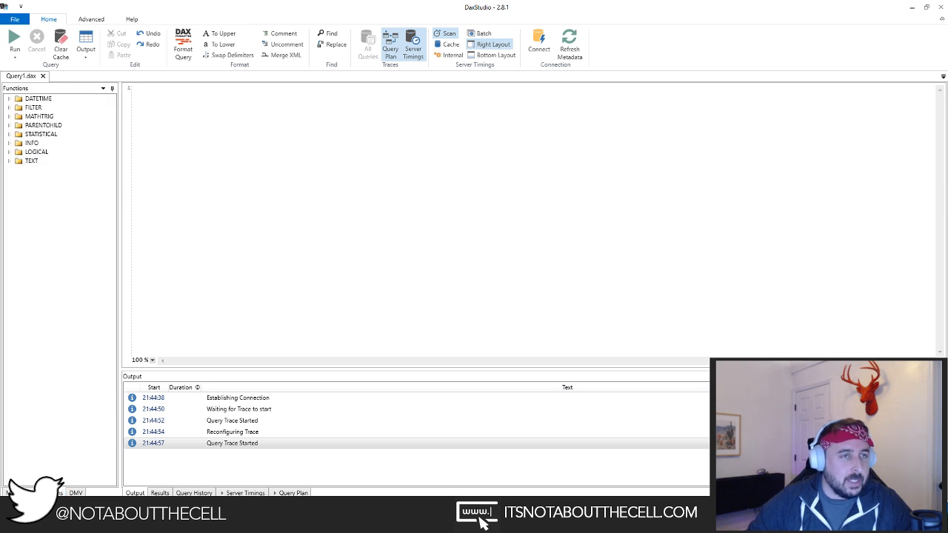
pyautogui.click(10, 108)
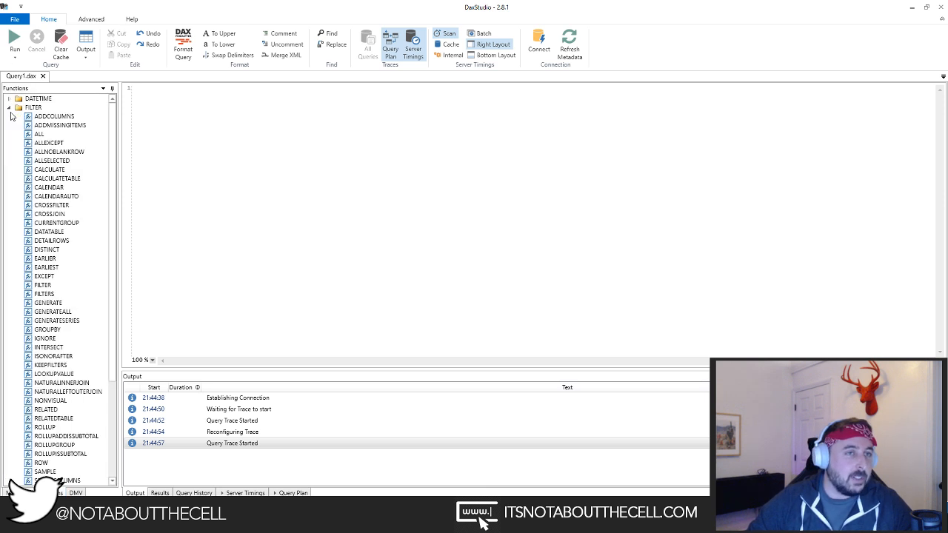
pyautogui.click(8, 108)
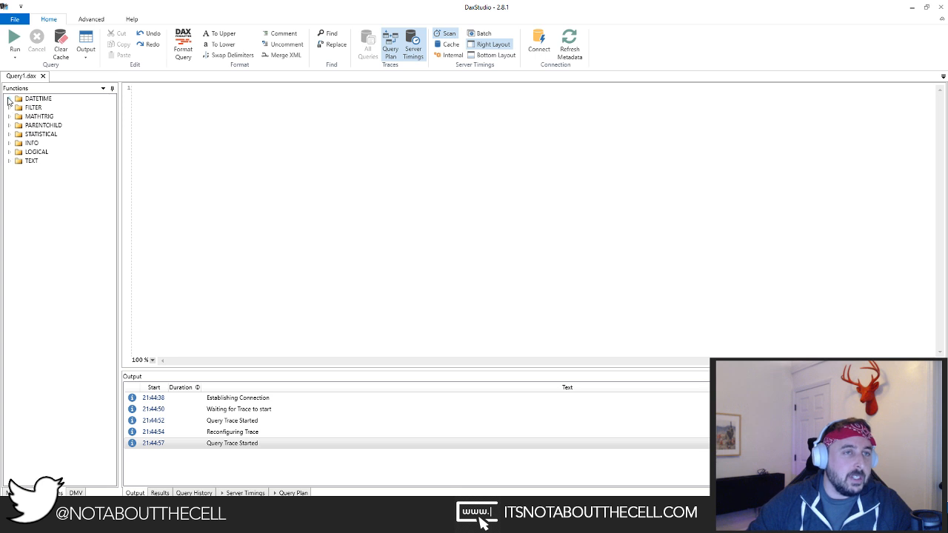
pyautogui.click(9, 99)
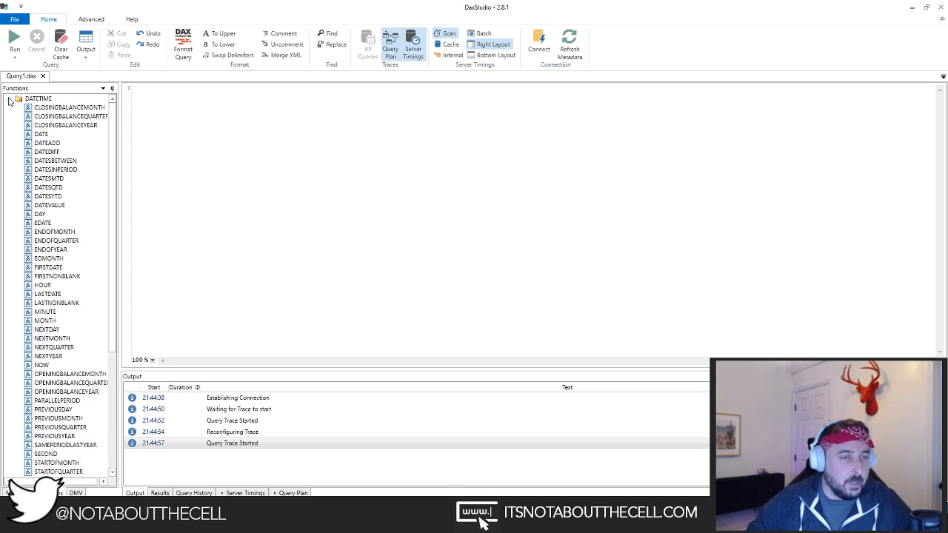
pyautogui.click(9, 99)
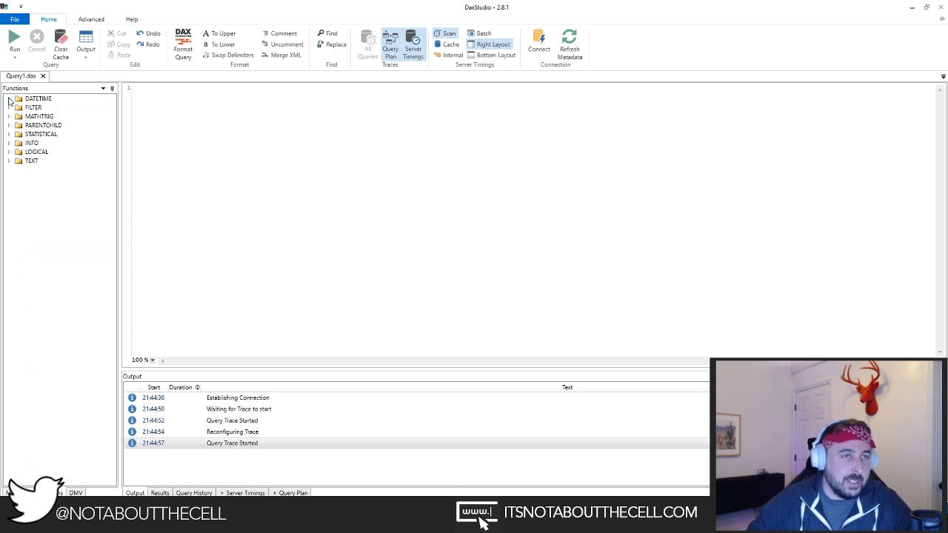
pyautogui.click(9, 134)
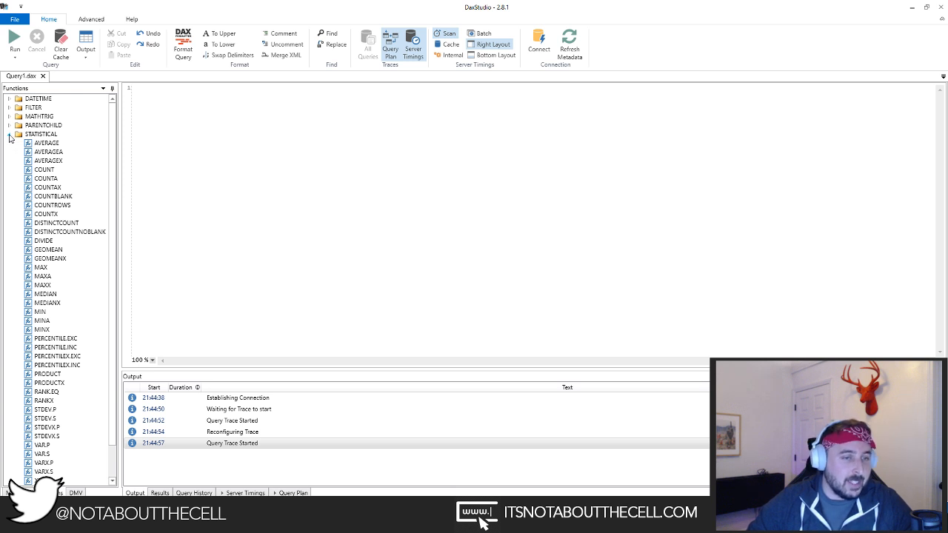
pyautogui.click(9, 136)
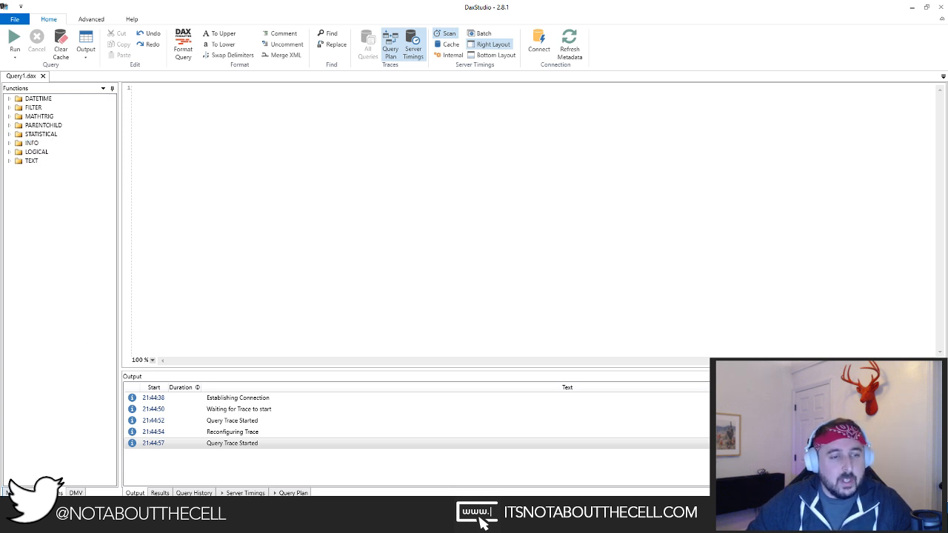
pyautogui.click(6, 492)
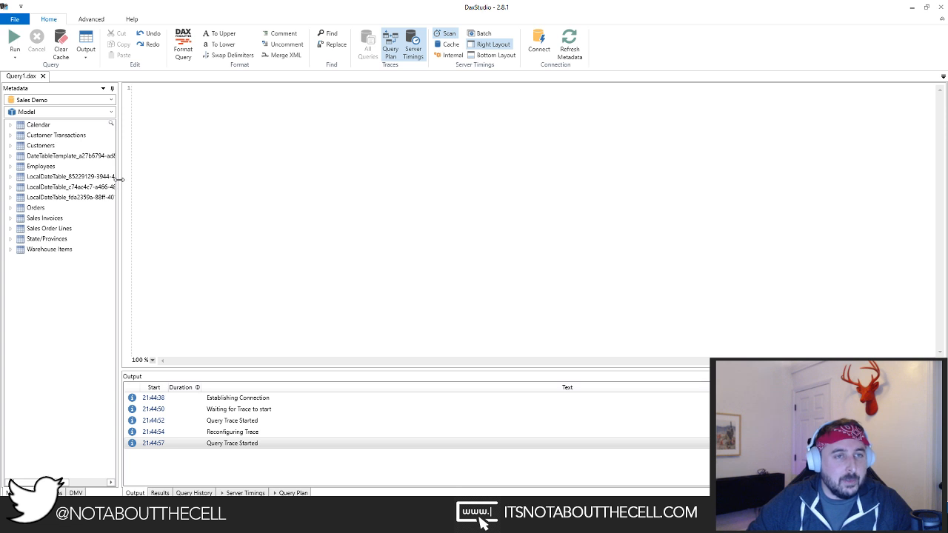
# Step: Widen the Metadata pane further and write the DAX query EVALUATE Orders on two lines in the editor
pyautogui.moveTo(119, 179); pyautogui.dragTo(141, 178)
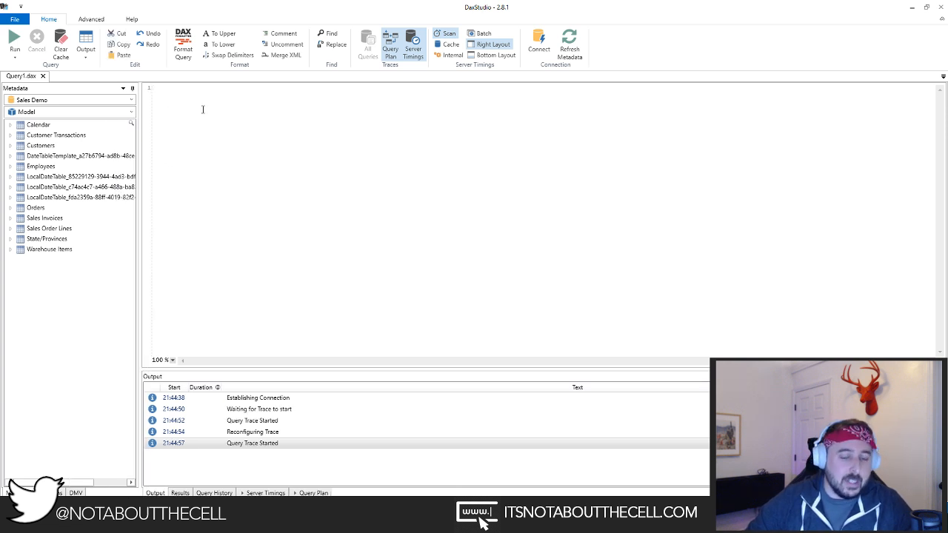
pyautogui.write('EVAU')
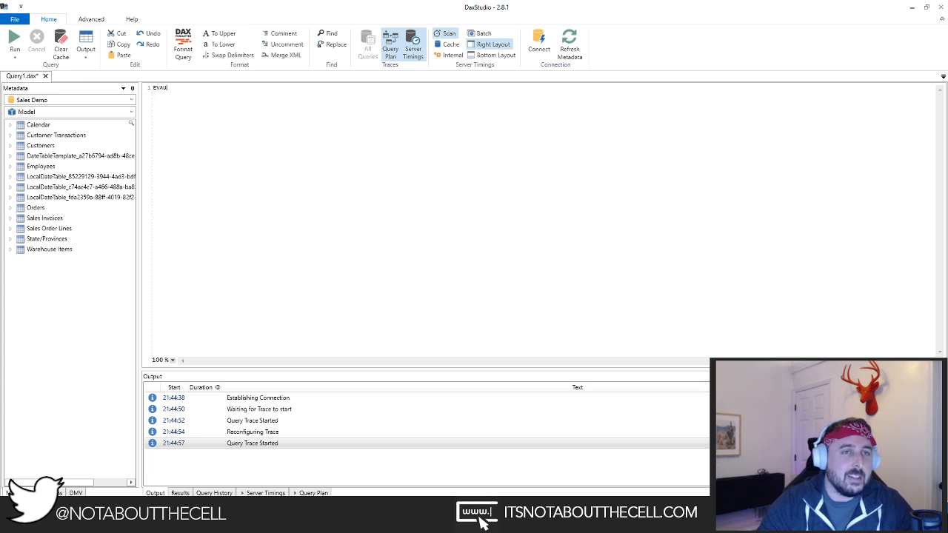
pyautogui.press('Tab')
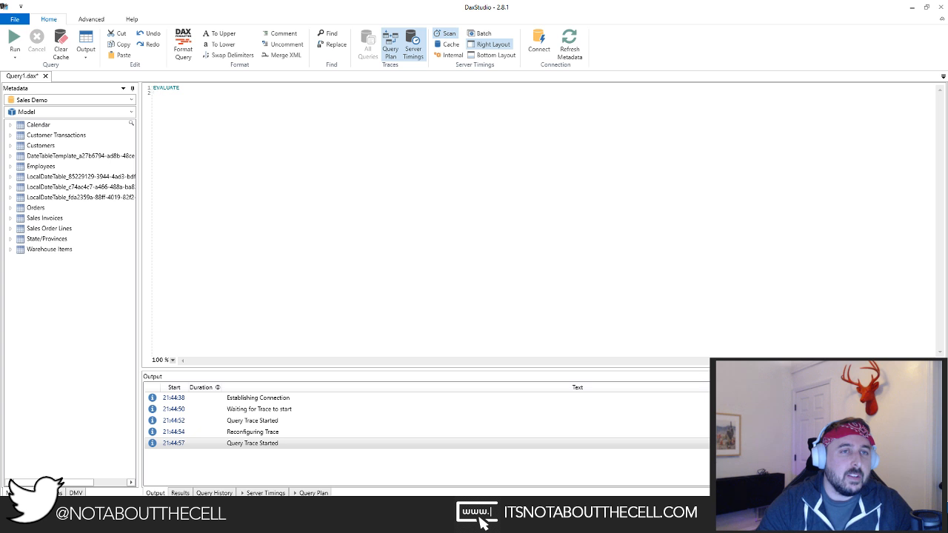
pyautogui.write('Ord')
pyautogui.press('Tab')
# Step: Enlarge the query editor's text to 700 % and leave the cursor after Orders
pyautogui.hotkey('ctrl', 'a')
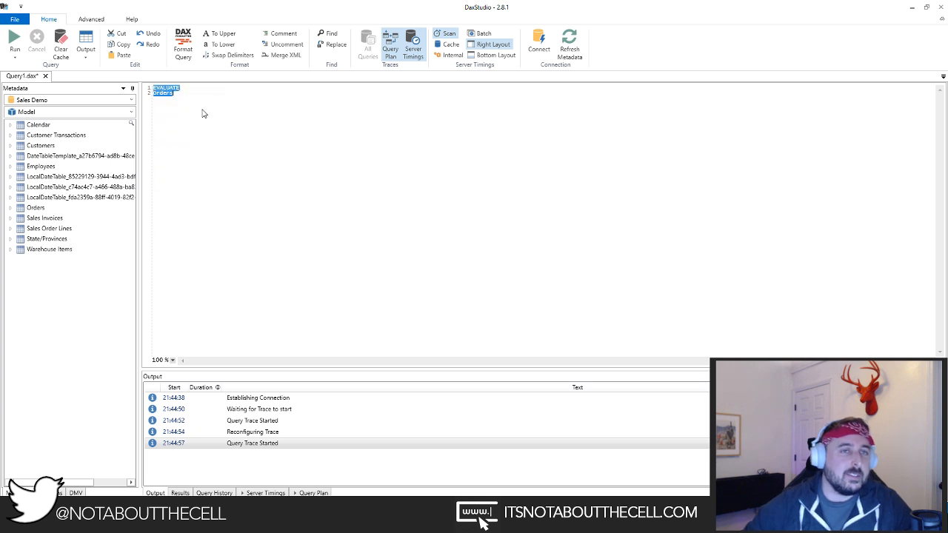
pyautogui.click(222, 131)
pyautogui.scroll(10, 222, 131)
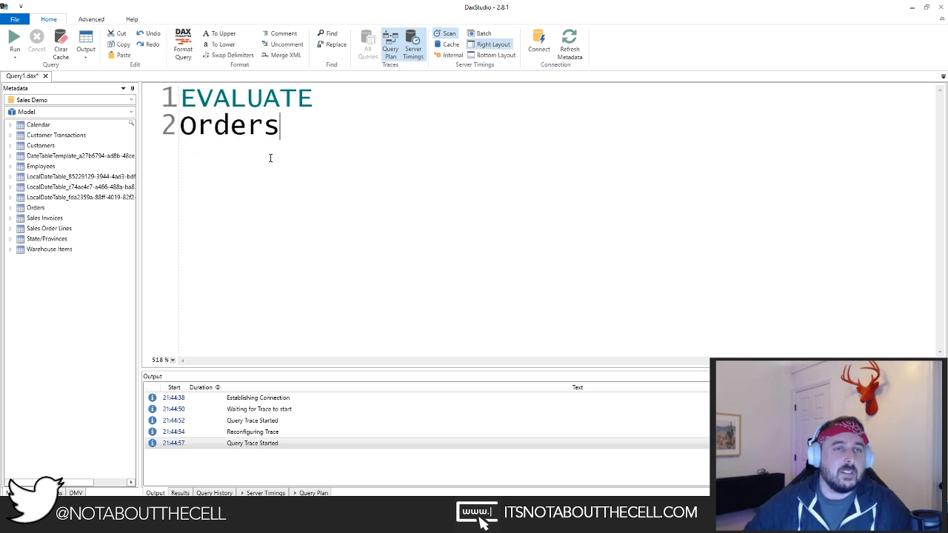
pyautogui.scroll(3, 338, 148)
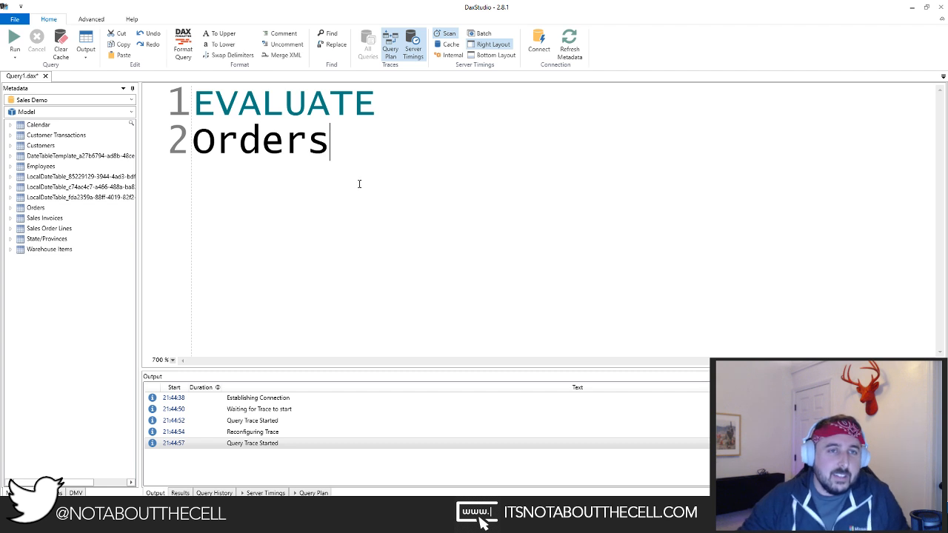
pyautogui.hotkey('ctrl', 'a')
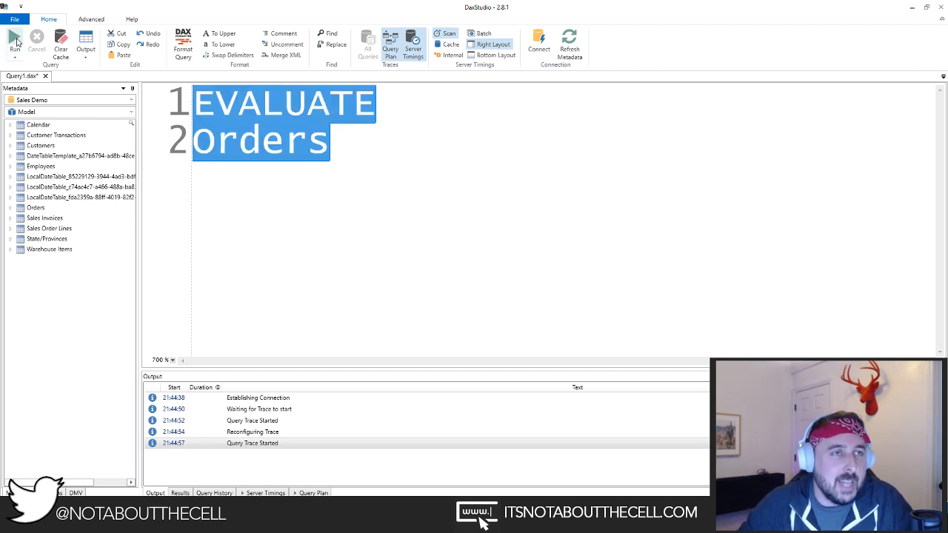
pyautogui.click(359, 151)
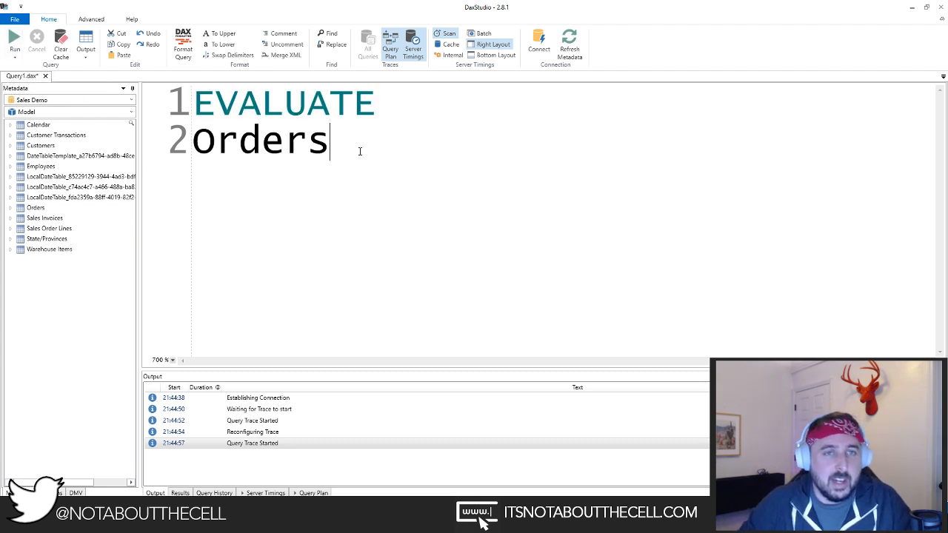
# Step: Run the EVALUATE Orders query and narrow the result columns from OrderID through Expected Delivery Date so more of them fit
pyautogui.hotkey('ctrl', 'a')
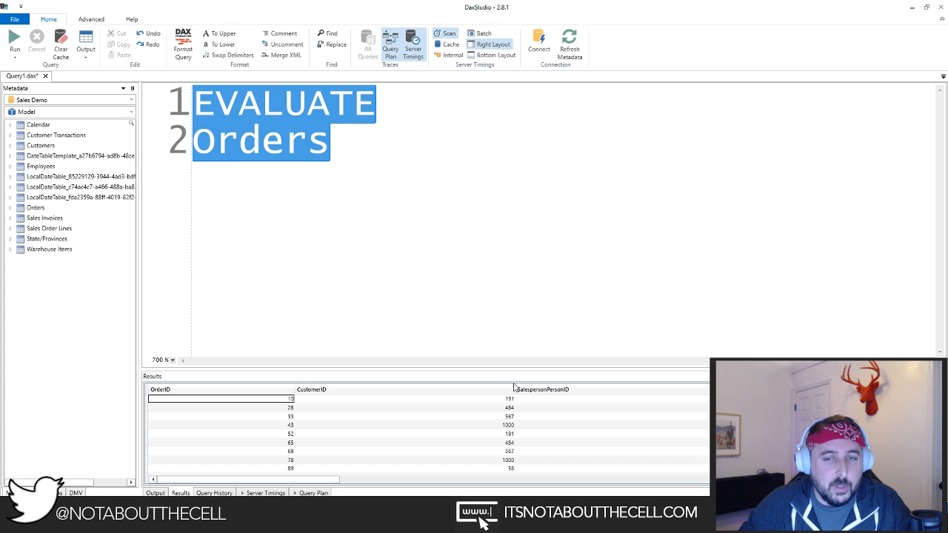
pyautogui.moveTo(513, 386); pyautogui.dragTo(353, 390)
pyautogui.moveTo(295, 390); pyautogui.dragTo(182, 389)
pyautogui.moveTo(243, 389); pyautogui.dragTo(229, 386)
pyautogui.moveTo(624, 389); pyautogui.dragTo(288, 399)
pyautogui.moveTo(709, 389); pyautogui.dragTo(369, 381)
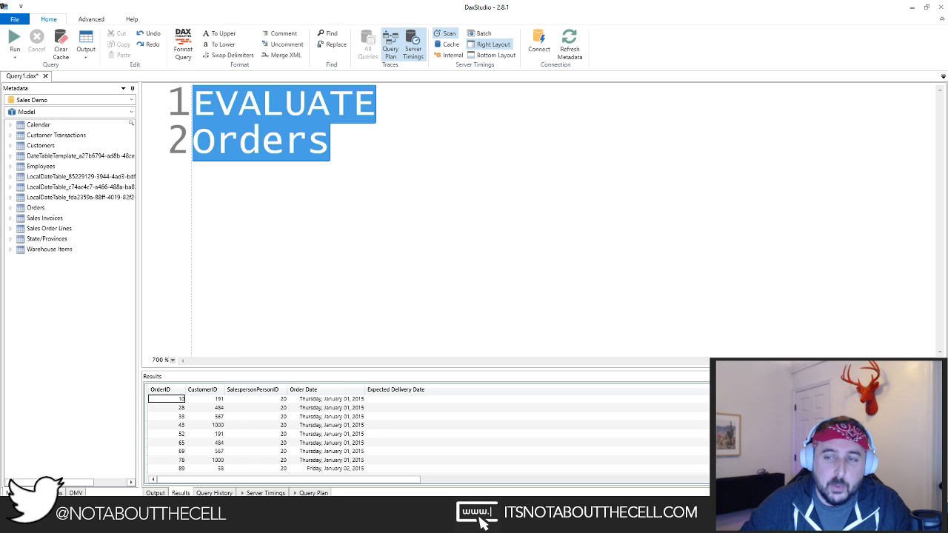
pyautogui.moveTo(733, 389); pyautogui.dragTo(455, 391)
pyautogui.click(419, 184)
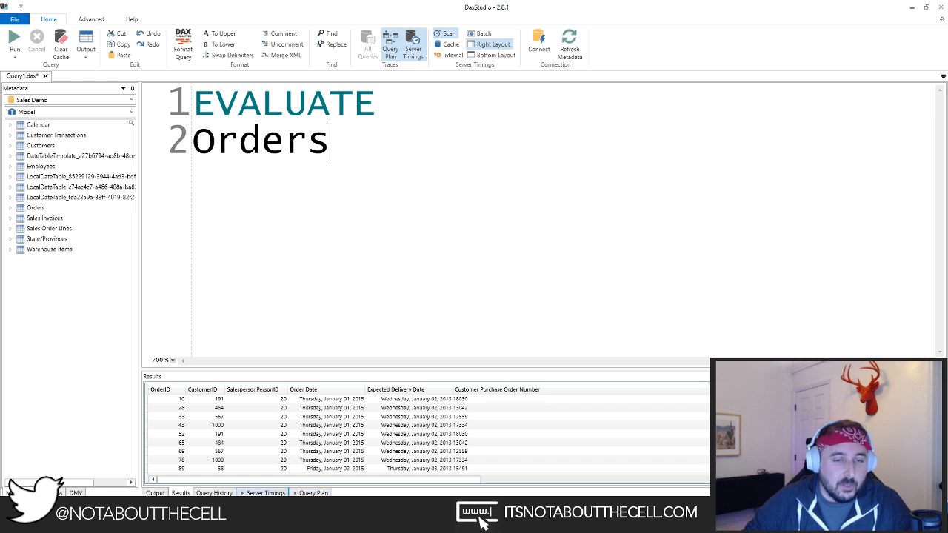
# Step: Show the server timings, rerun the whole EVALUATE Orders query and inspect the Scan row's storage engine query
pyautogui.click(267, 493)
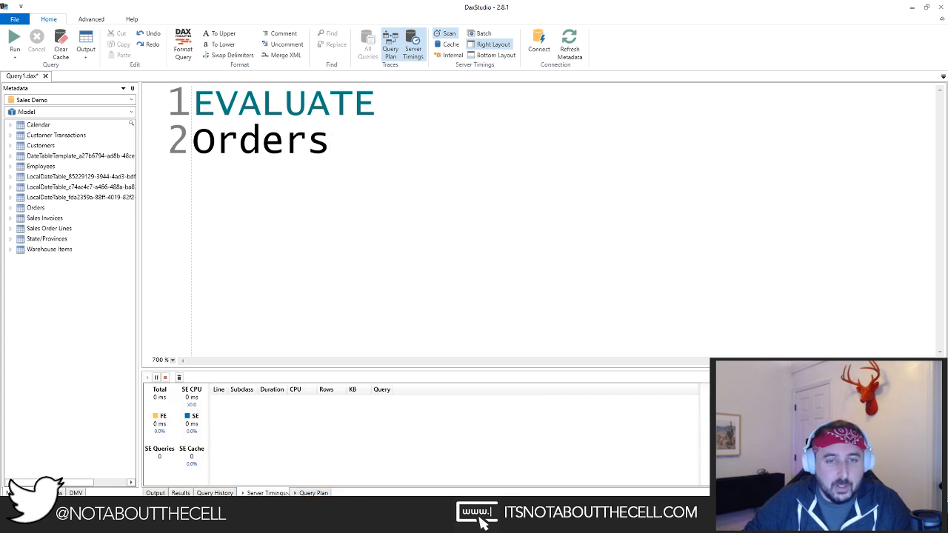
pyautogui.click(315, 290)
pyautogui.hotkey('ctrl', 'a')
pyautogui.press('F5')
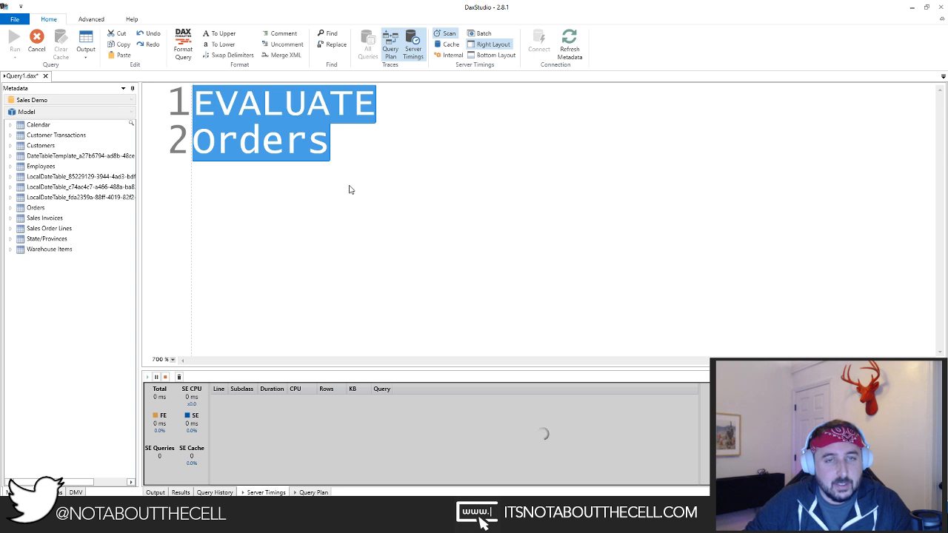
pyautogui.click(362, 400)
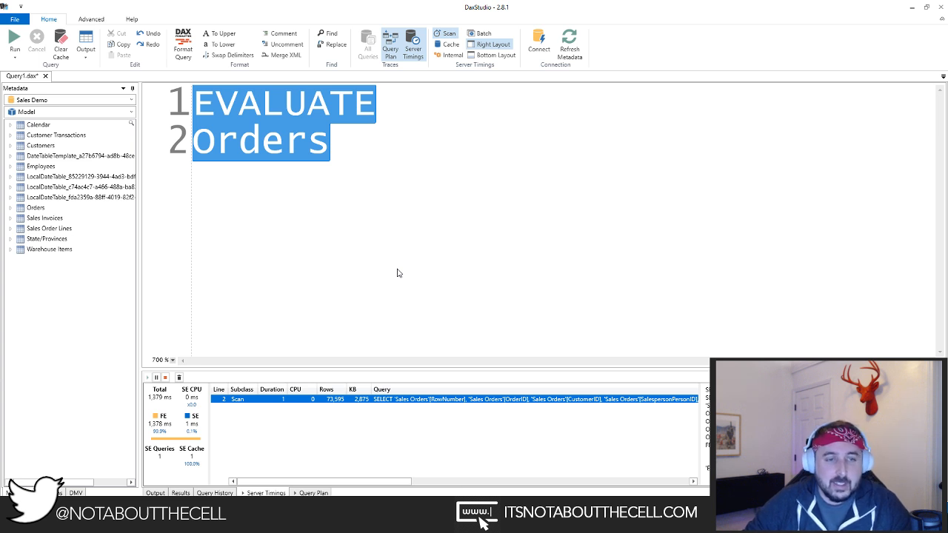
# Step: Rerun the full Orders query twice more, examining the Scan row to compare its timings between runs
pyautogui.click(385, 190)
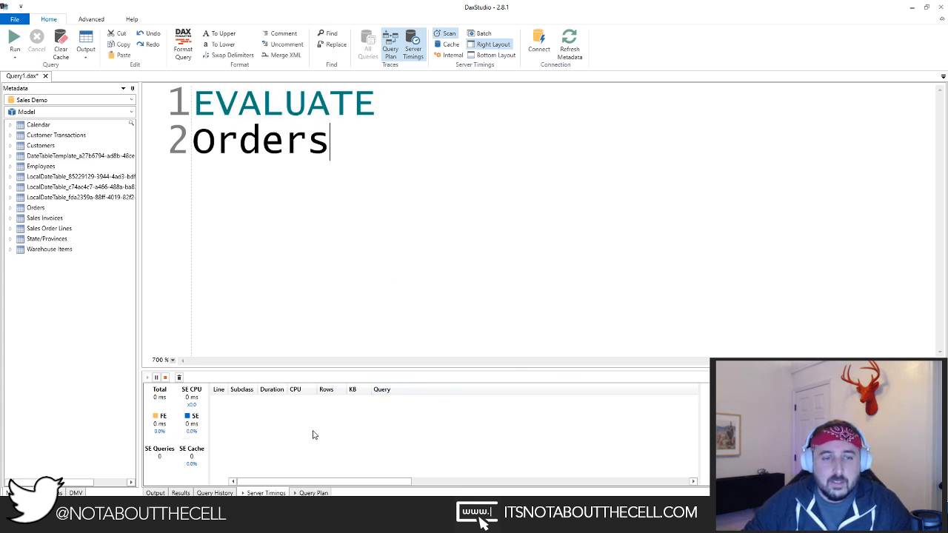
pyautogui.hotkey('ctrl', 'a')
pyautogui.press('F5')
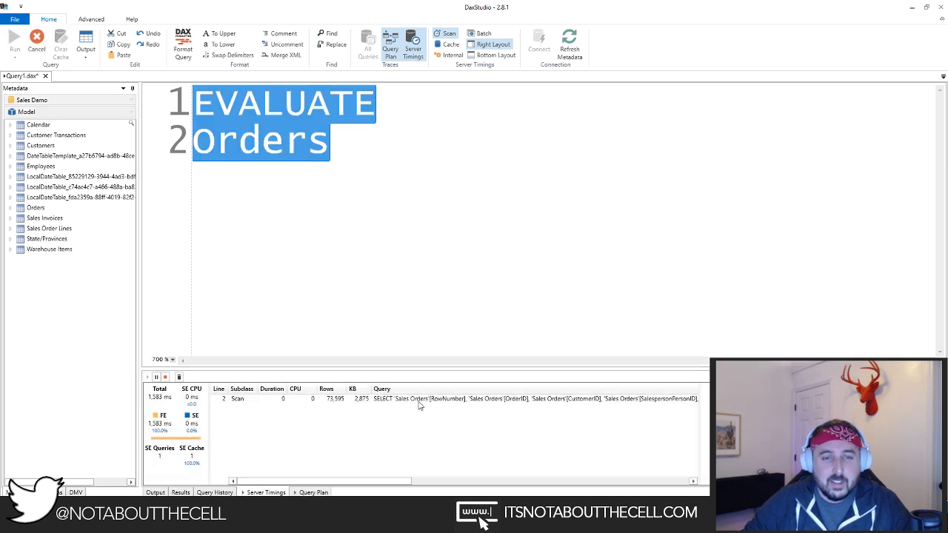
pyautogui.click(419, 400)
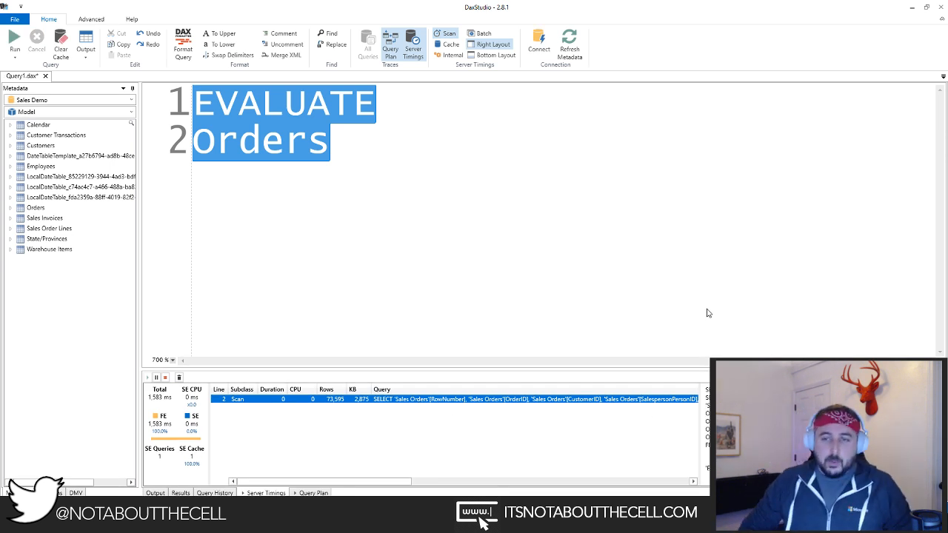
pyautogui.press('F5')
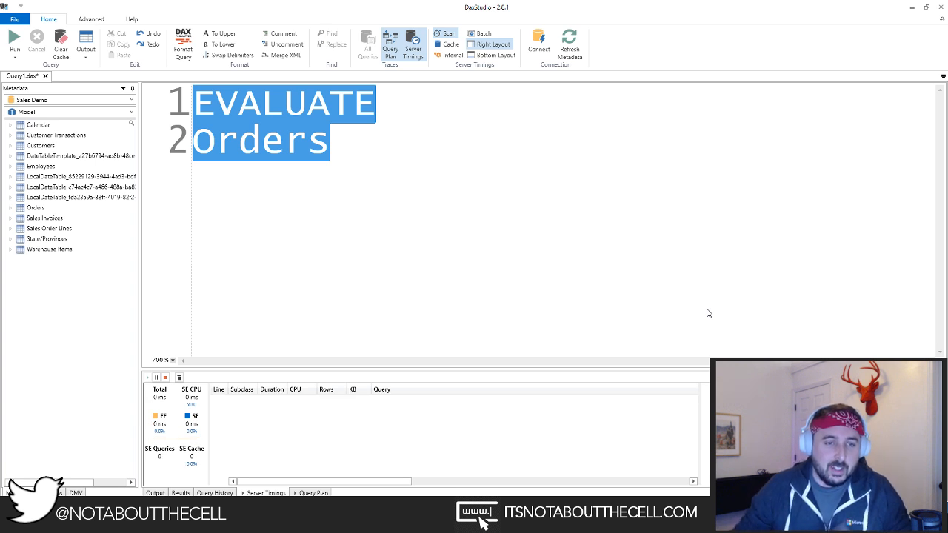
pyautogui.click(357, 155)
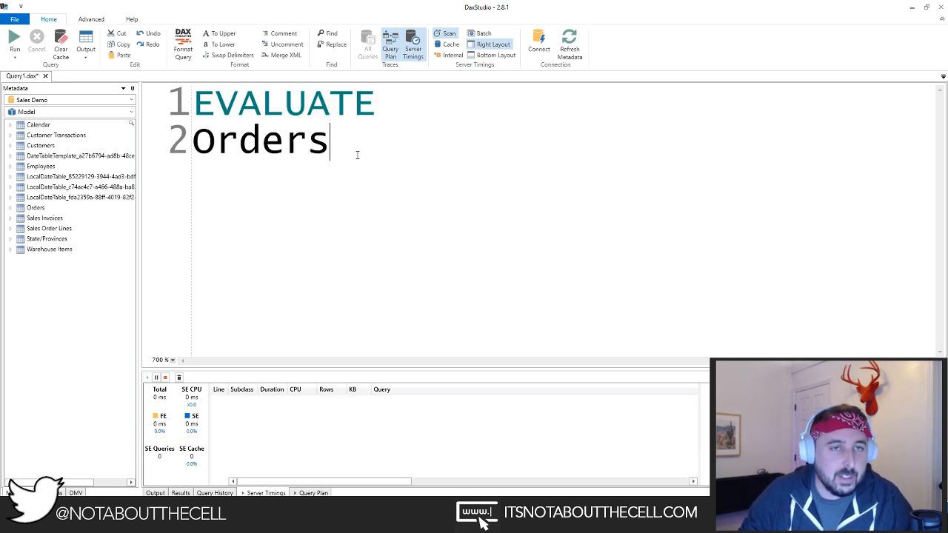
pyautogui.hotkey('ctrl', 'a')
pyautogui.click(351, 153)
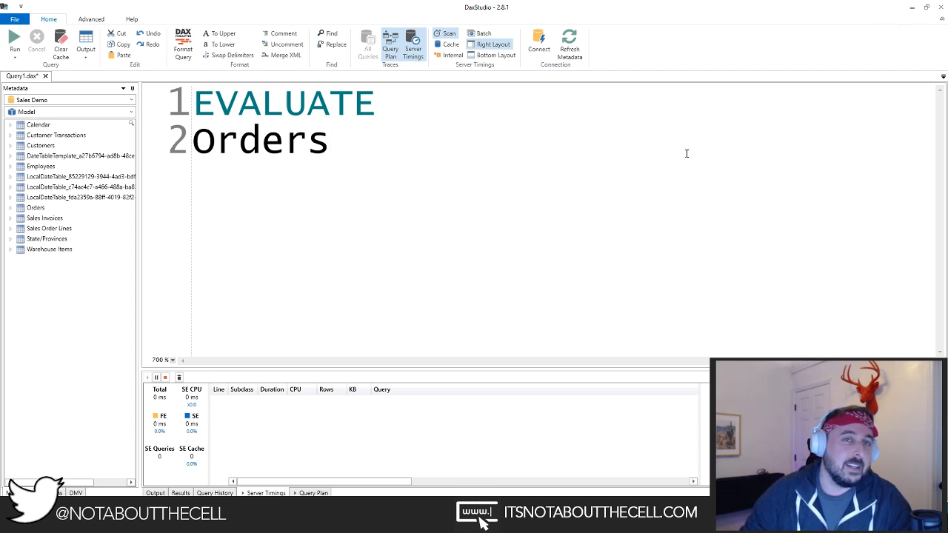
pyautogui.press('Down')
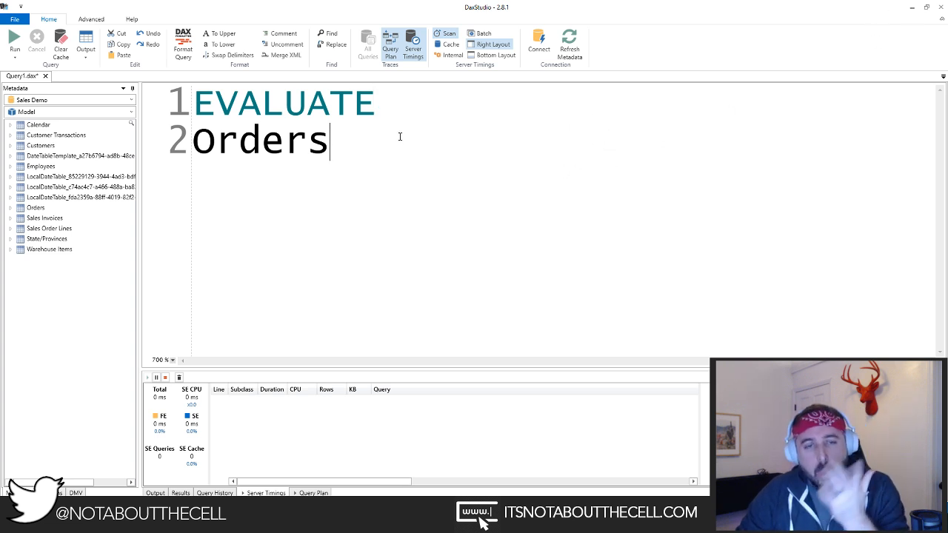
pyautogui.hotkey('ctrl', 'a')
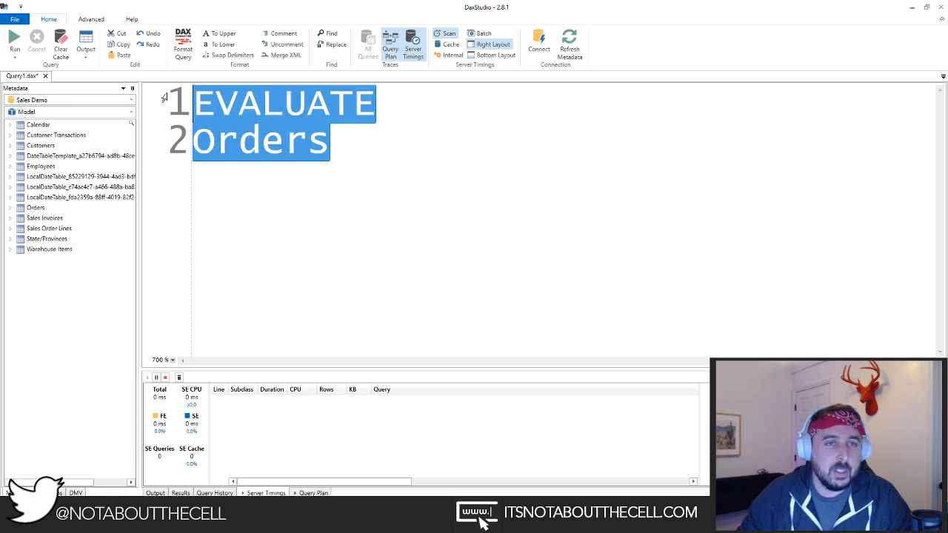
# Step: Delete Orders from the query's second line, keeping EVALUATE on the first
pyautogui.click(388, 168)
pyautogui.press('BackSpace')
pyautogui.press('BackSpace')
pyautogui.press('BackSpace')
pyautogui.press('BackSpace')
pyautogui.press('BackSpace')
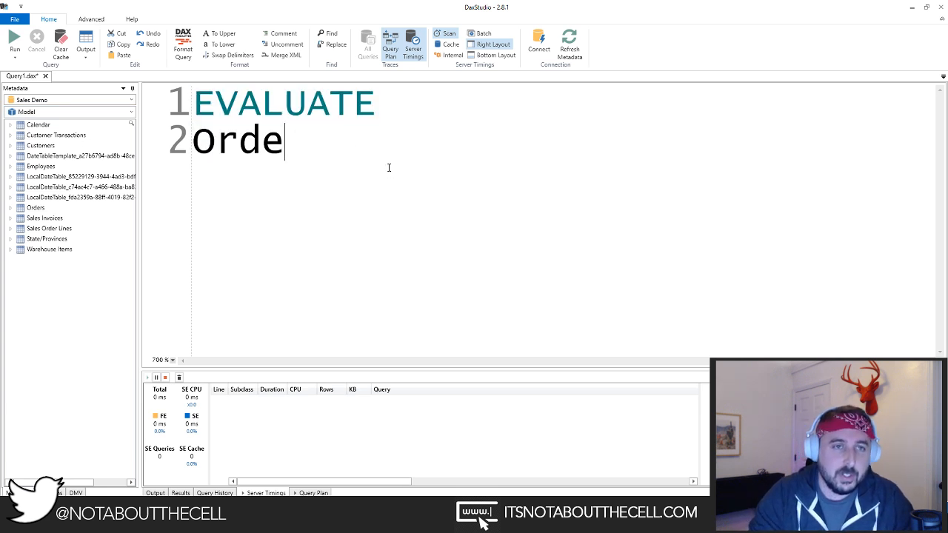
pyautogui.press('BackSpace')
# Step: Start a table constructor on line 2 with an opening brace and a SUM over the Orders table, up to its column bracket
pyautogui.write('{ ')
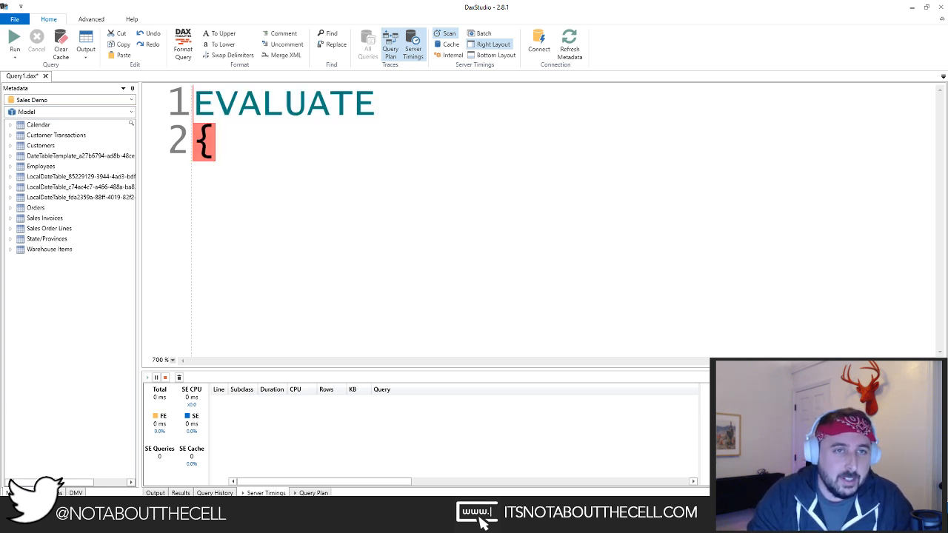
pyautogui.write('sum(')
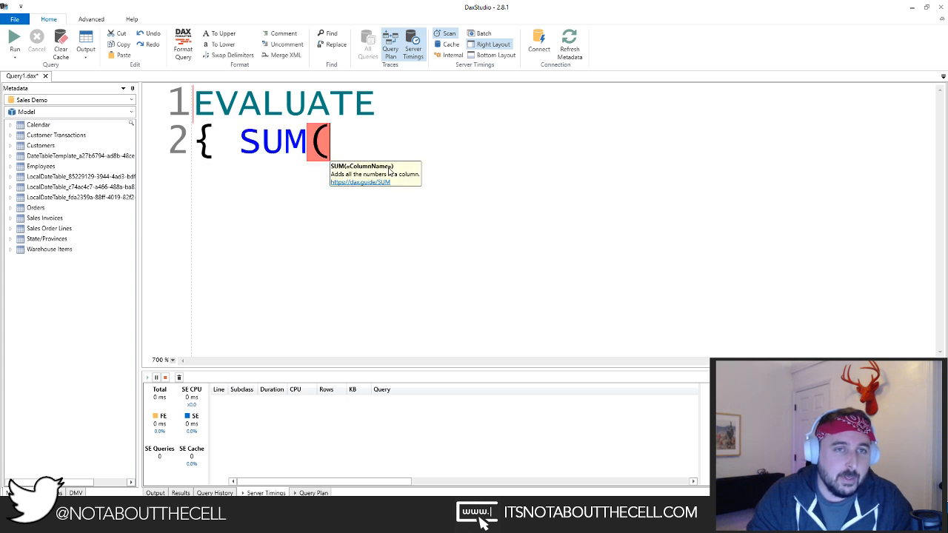
pyautogui.write(' order')
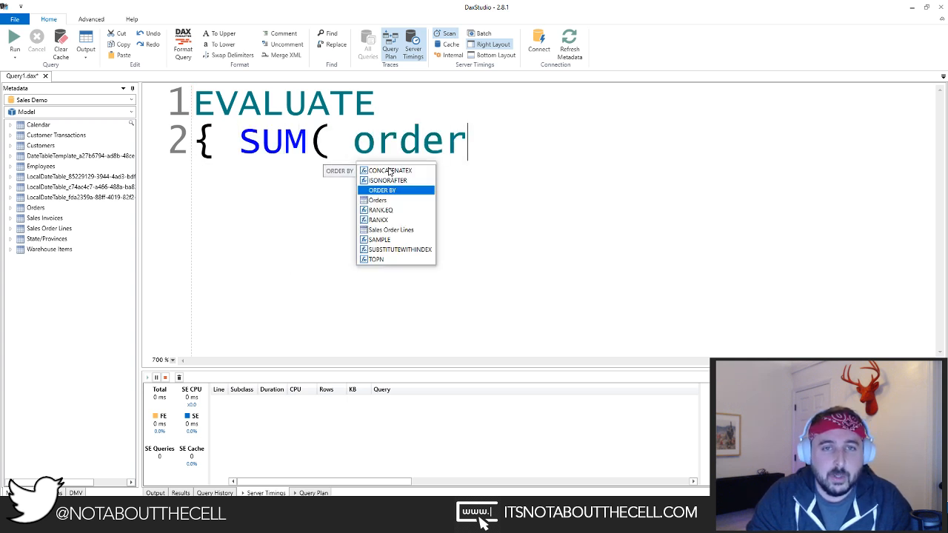
pyautogui.write('s')
pyautogui.press('Tab')
pyautogui.write('[')
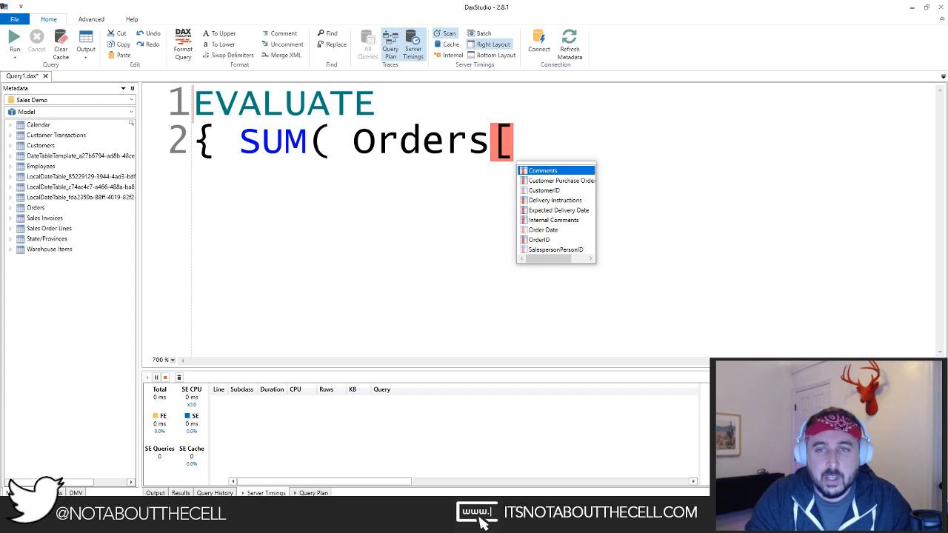
# Step: Complete the SUM argument with the suggested CustomerID column of Orders and close the function's parenthesis
pyautogui.press('Down')
pyautogui.press('Down')
pyautogui.press('Down')
pyautogui.press('Up')
pyautogui.press('Up')
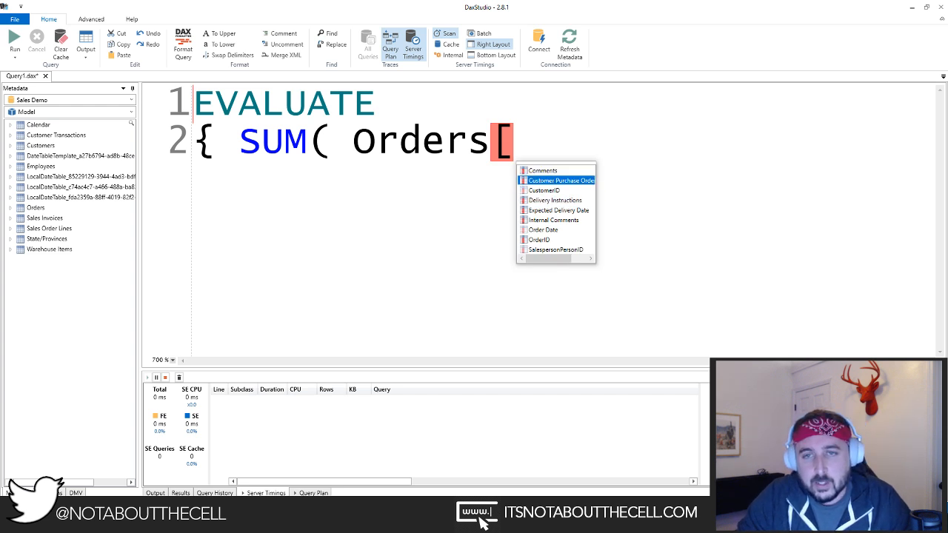
pyautogui.press('Up')
pyautogui.press('Down')
pyautogui.press('Down')
pyautogui.press('Tab')
pyautogui.write(') ')
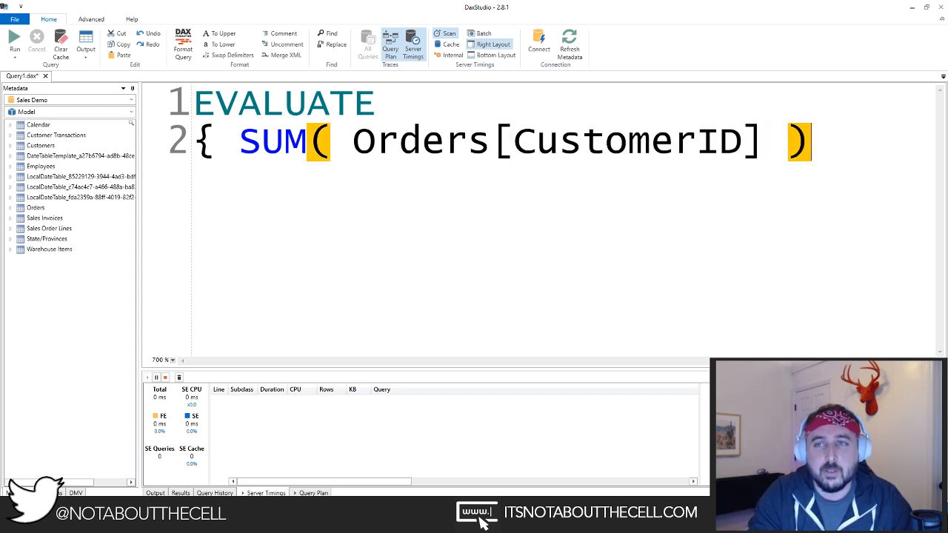
# Step: Close the table expression with a brace and replace SUM with COUNTA around Orders[CustomerID]
pyautogui.write('}')
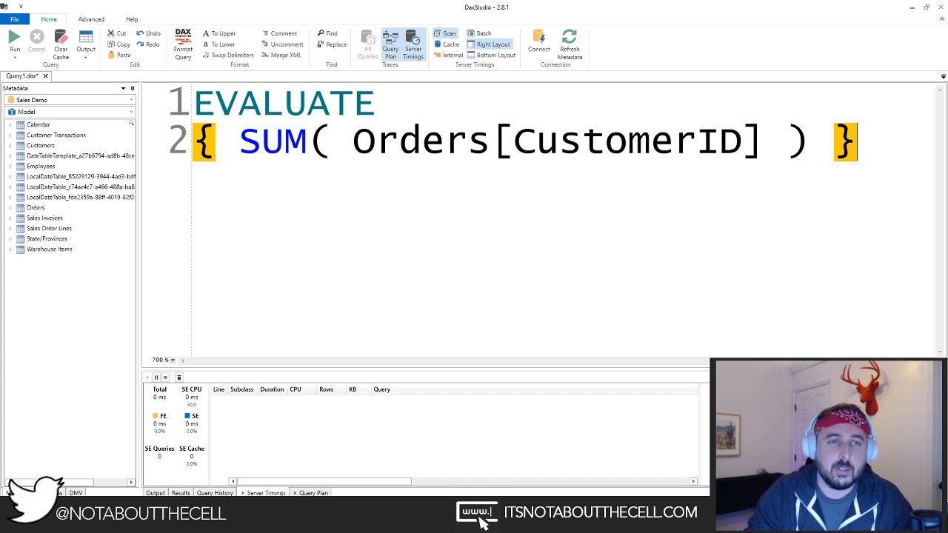
pyautogui.press('Home')
pyautogui.press('Right')
pyautogui.press('Right')
pyautogui.press('Delete')
pyautogui.press('Delete')
pyautogui.press('Delete')
pyautogui.press('Delete')
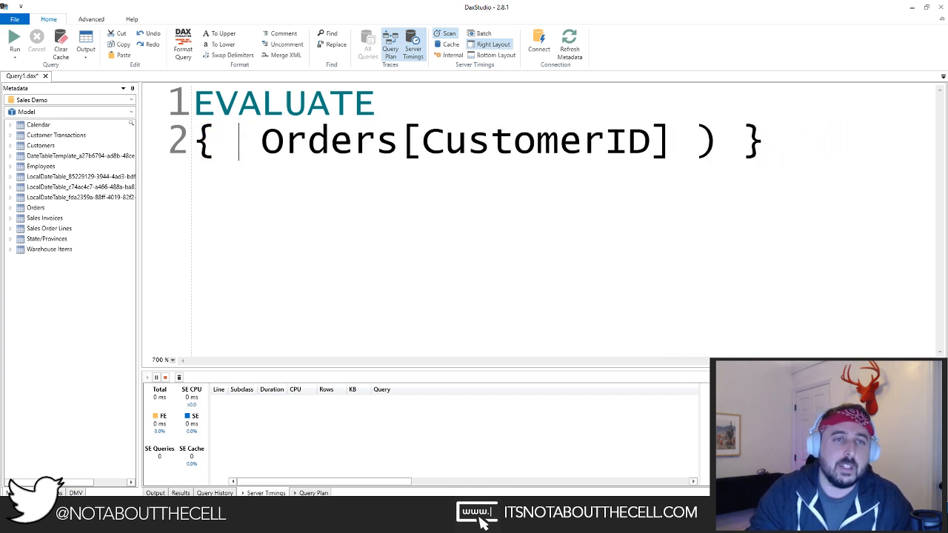
pyautogui.write('COUNTA(')
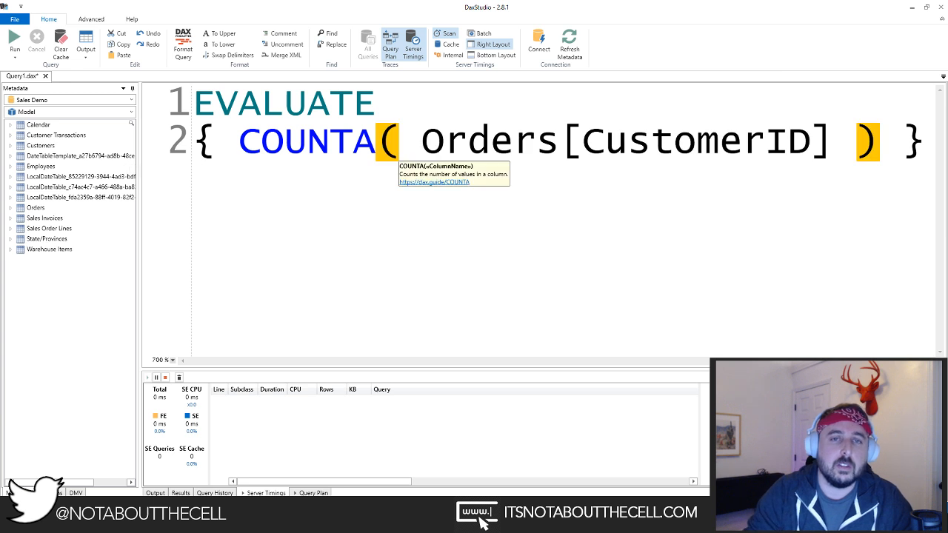
# Step: Replace COUNTA with DISTINCTCOUNT as the function applied to Orders[CustomerID]
pyautogui.press('Left')
pyautogui.press('Home')
pyautogui.press('Right')
pyautogui.press('Right')
pyautogui.press('Delete')
pyautogui.press('Delete')
pyautogui.press('Delete')
pyautogui.press('Delete')
pyautogui.press('Delete')
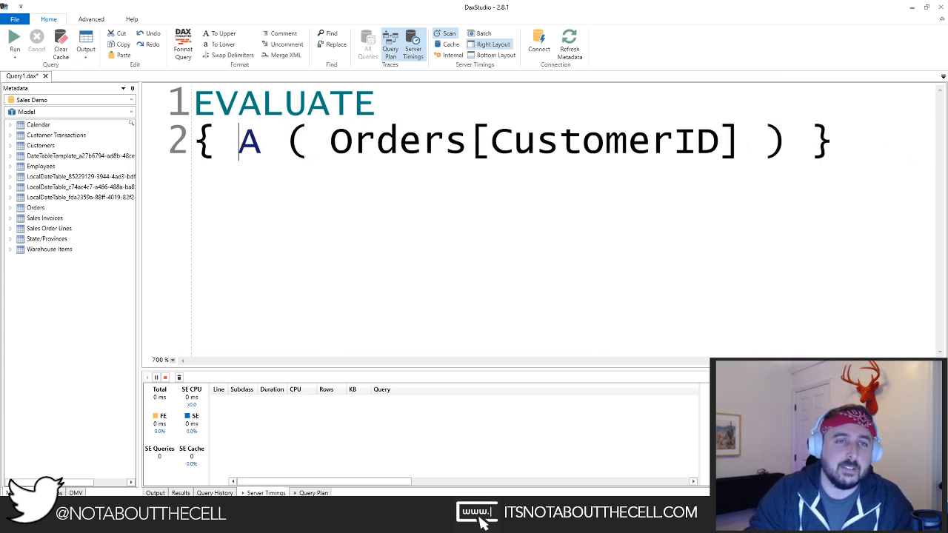
pyautogui.press('Delete')
pyautogui.write('DISTINCTCOUNT')
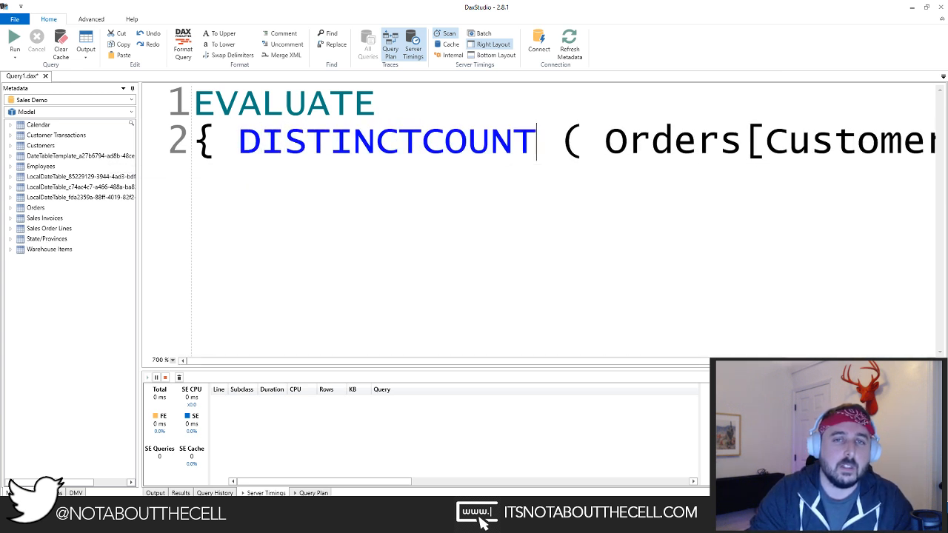
pyautogui.scroll(-3, 414, 173)
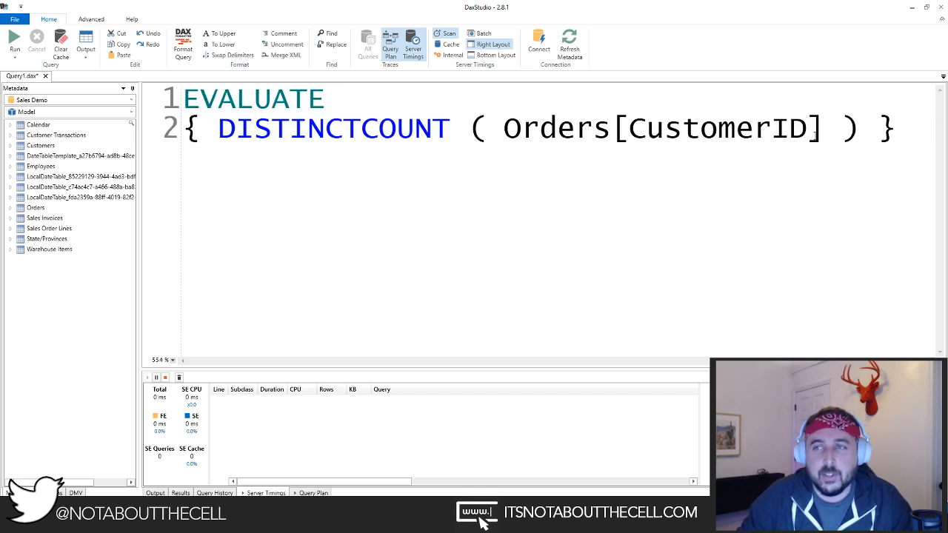
pyautogui.click(912, 133)
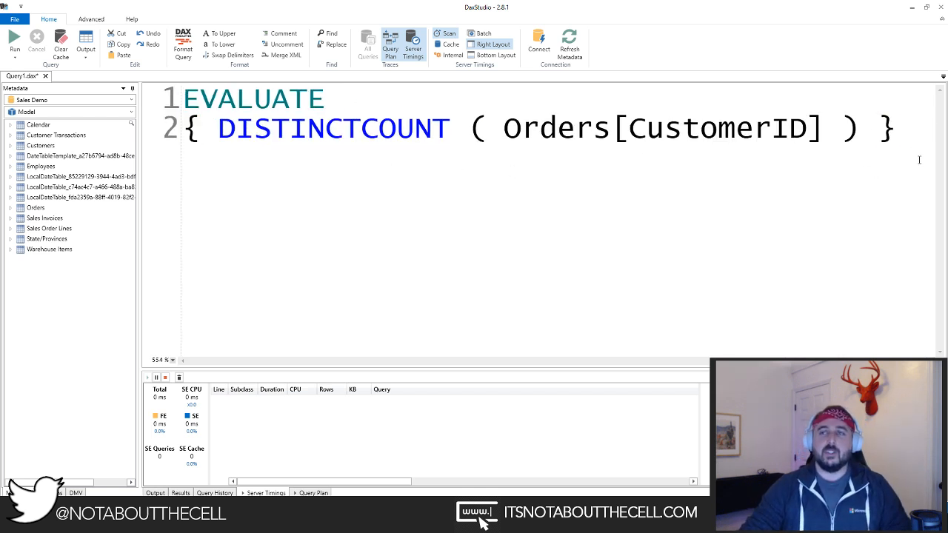
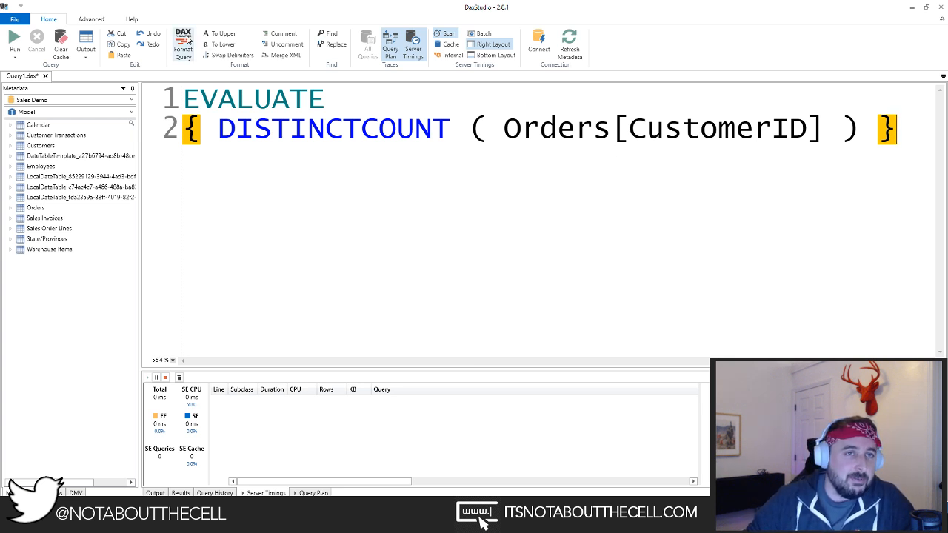
# Step: Add a second EVALUATE statement after a blank line, with an opening brace and a CALCULATE call on the line below it
pyautogui.press('Return')
pyautogui.press('Return')
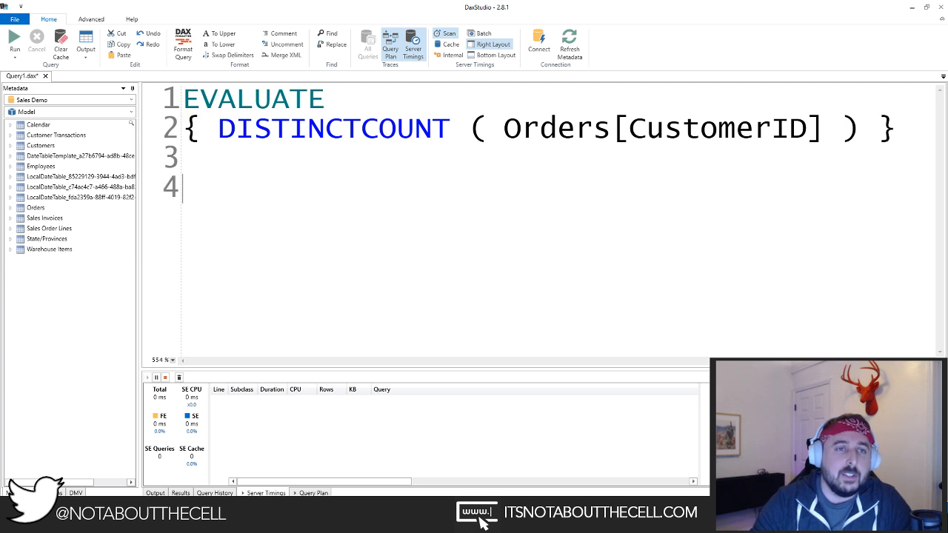
pyautogui.write('EVALUATE')
pyautogui.press('Return')
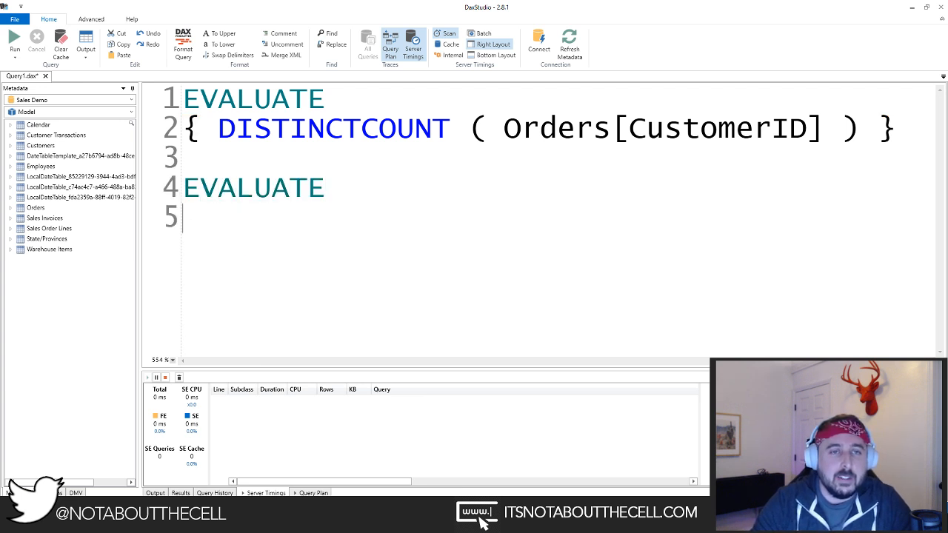
pyautogui.write('{ ')
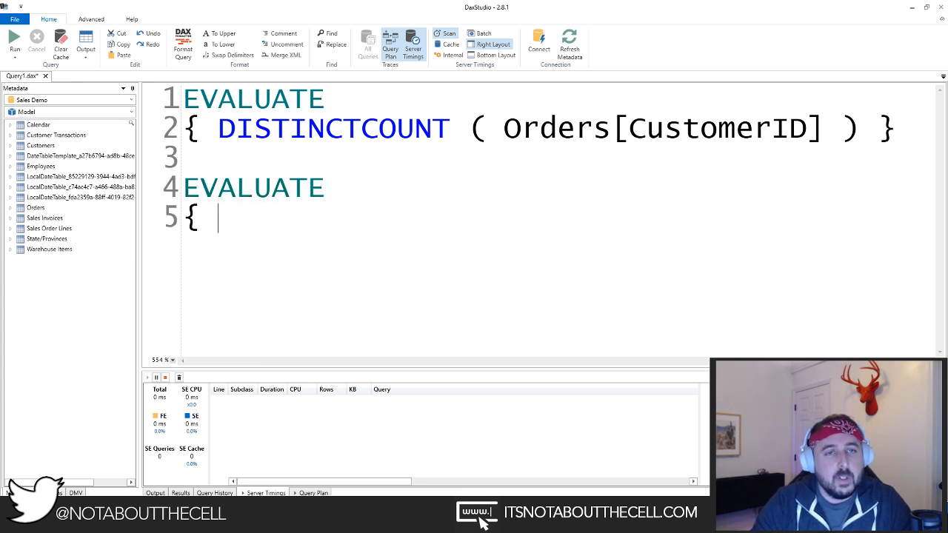
pyautogui.write('CALCUL')
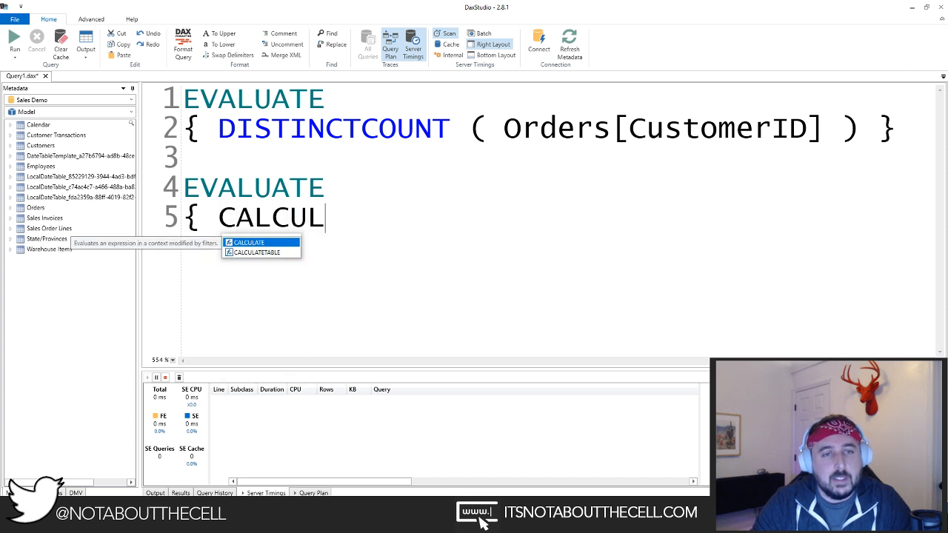
pyautogui.write('ATE( S')
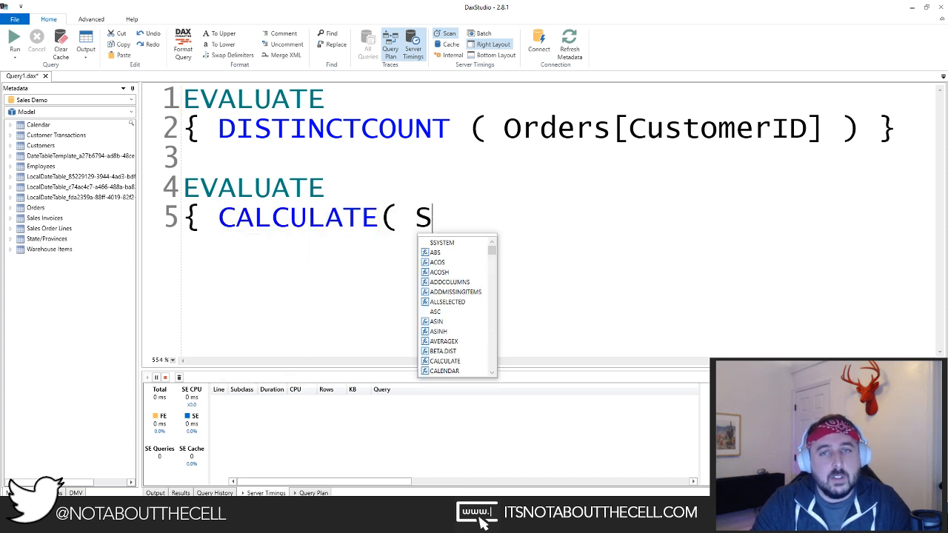
# Step: Write SUM of 'Customer Transactions'[Outstanding Balance] as the first CALCULATE argument, followed by a comma and a new line
pyautogui.write('UM(')
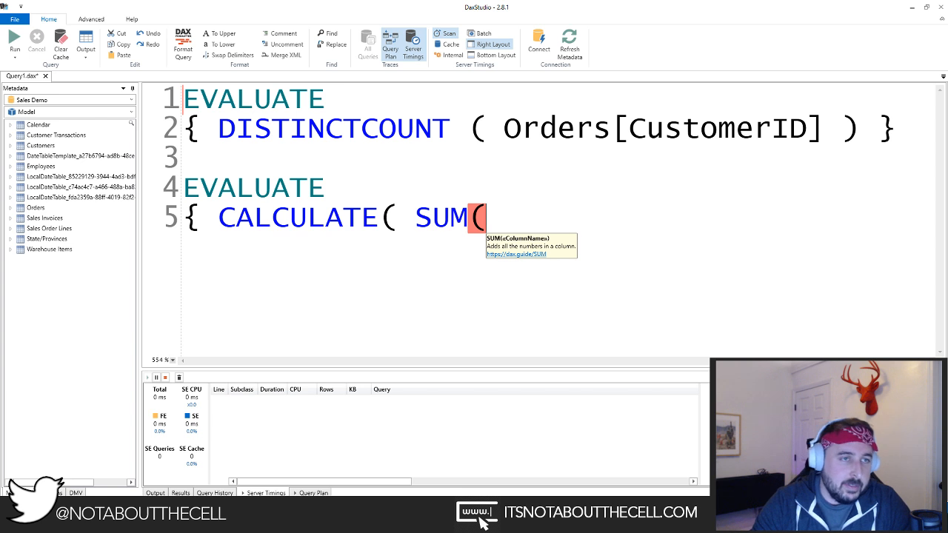
pyautogui.write('cust')
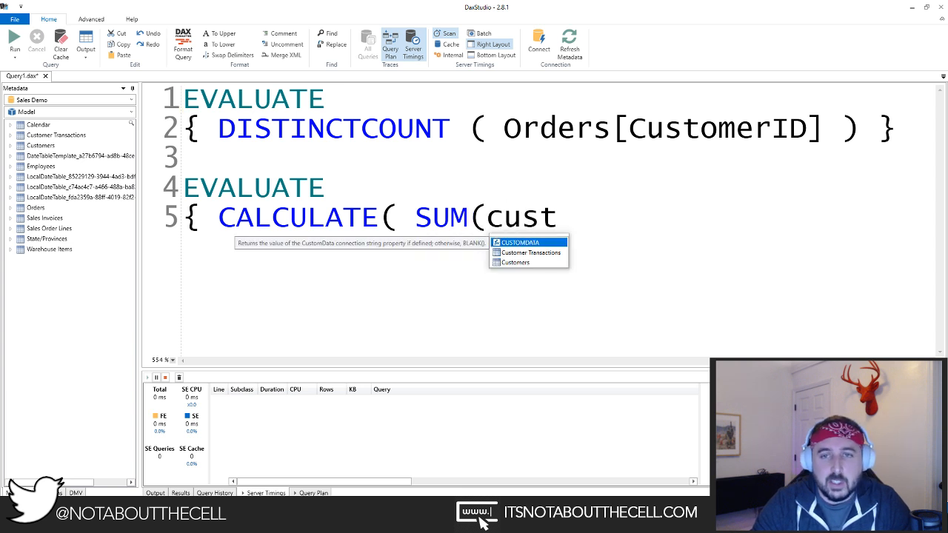
pyautogui.press('Tab')
pyautogui.write('[')
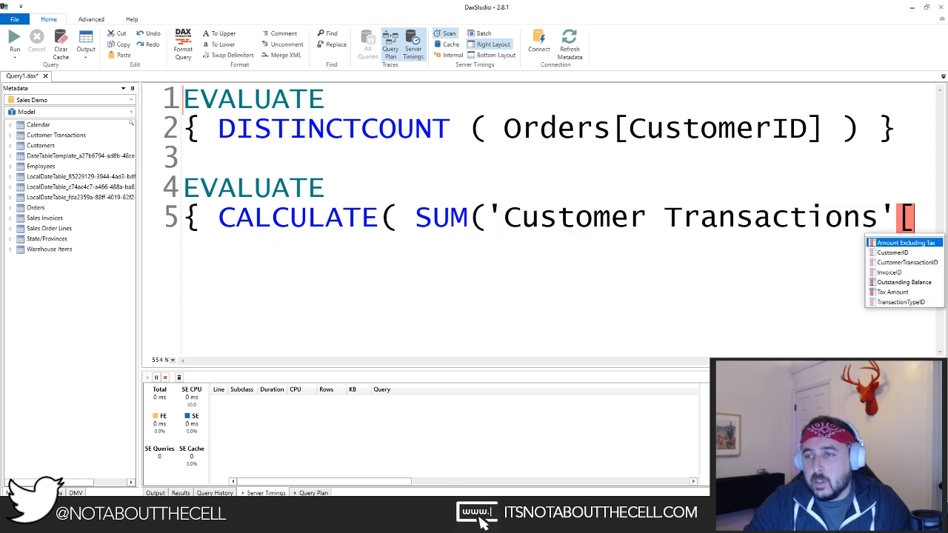
pyautogui.press('Down')
pyautogui.press('Down')
pyautogui.press('Down')
pyautogui.press('Down')
pyautogui.press('Down')
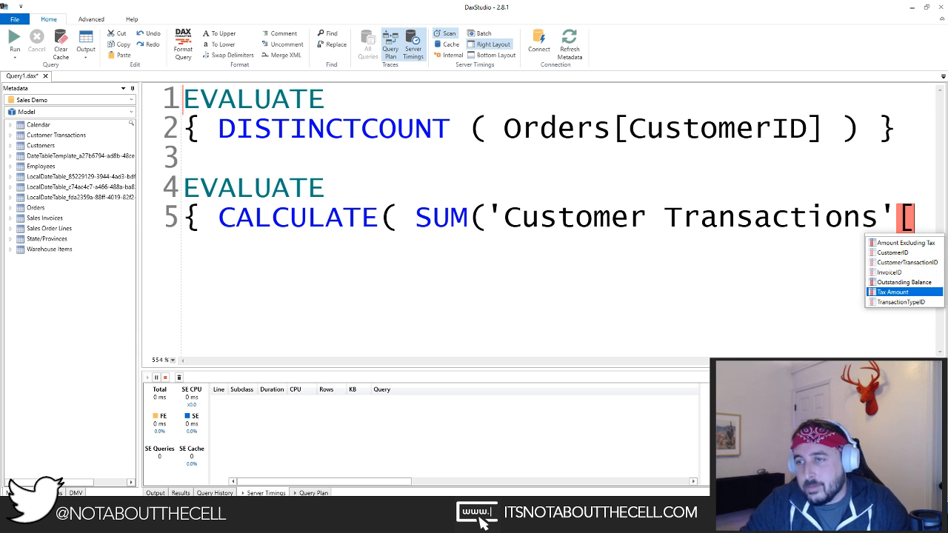
pyautogui.write('Ou')
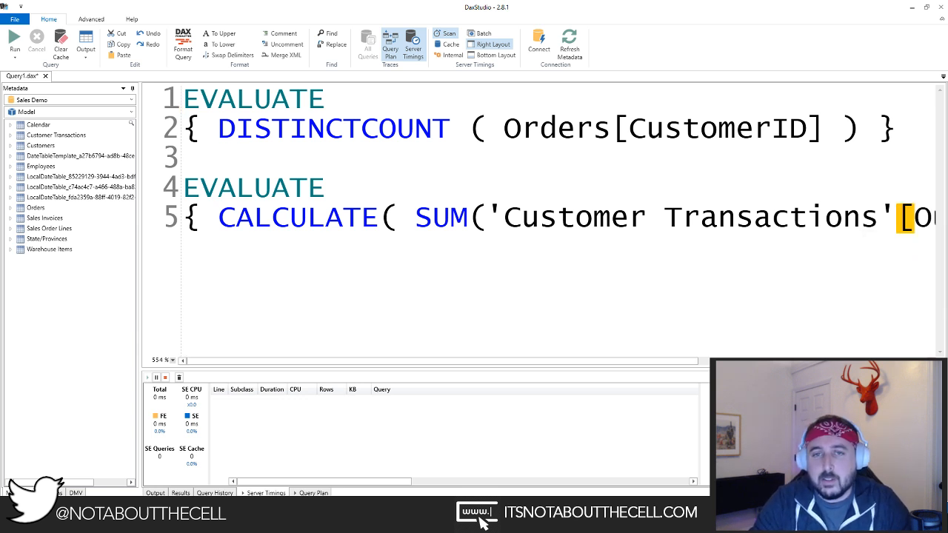
pyautogui.scroll(-4, 729, 185)
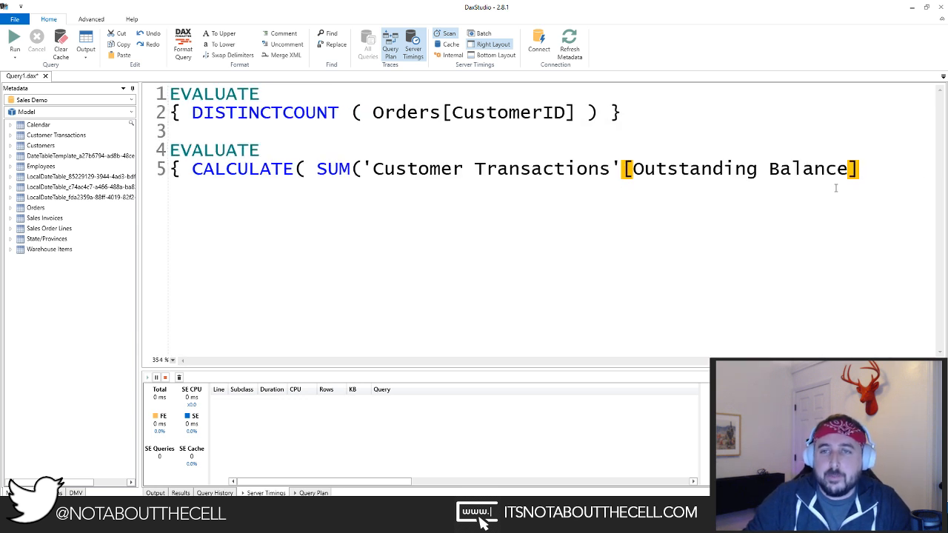
pyautogui.write('),')
pyautogui.press('Return')
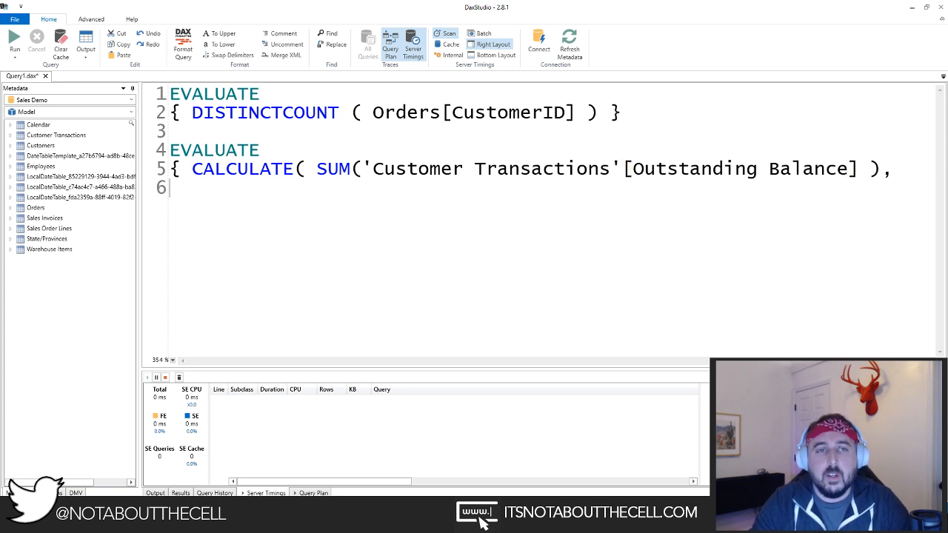
# Step: Put the SUM expression on its own indented line, with a space after its opening parenthesis and an indented empty line below
pyautogui.click(316, 172)
pyautogui.press('Return')
pyautogui.press('Tab')
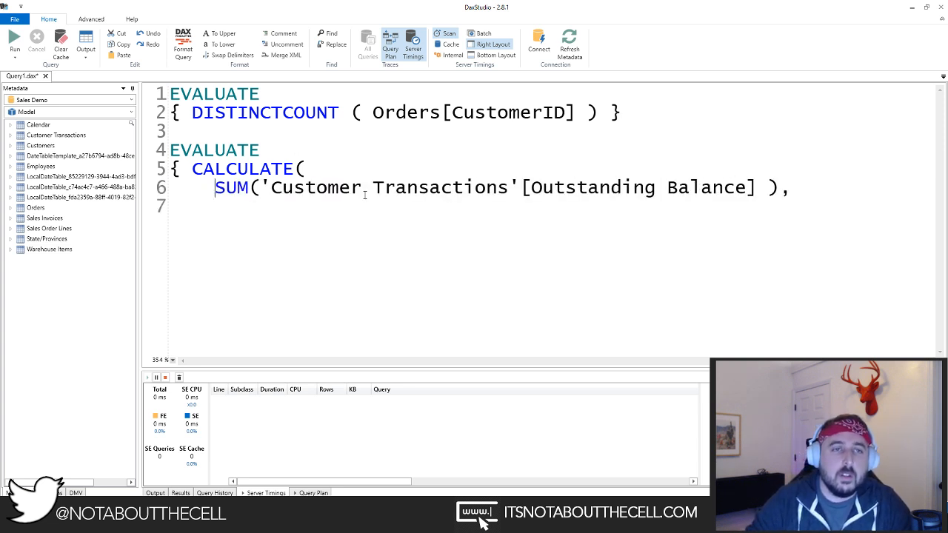
pyautogui.press('End')
pyautogui.press('Return')
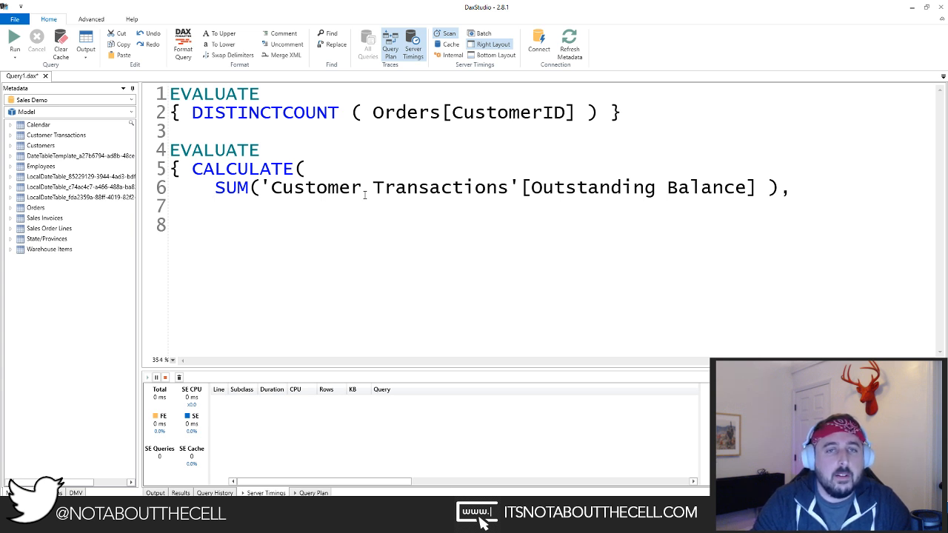
pyautogui.click(260, 187)
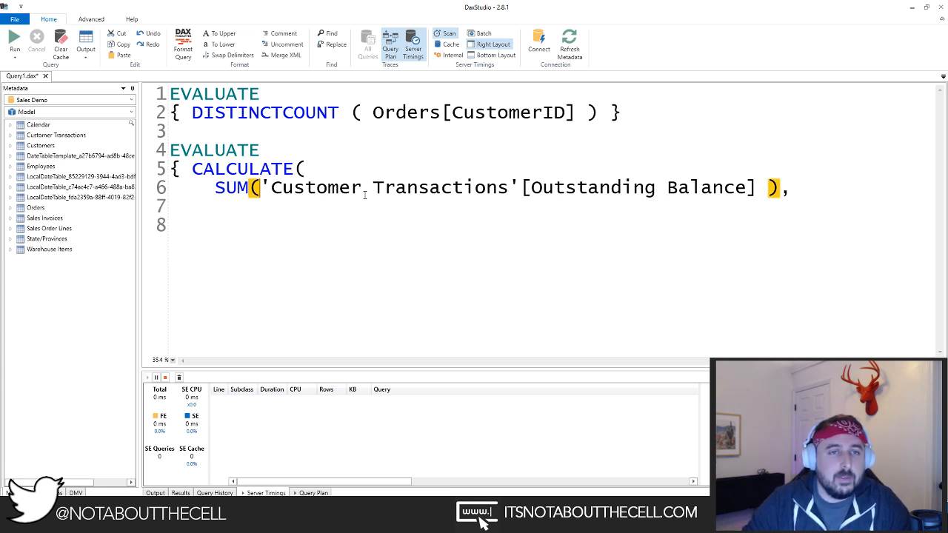
pyautogui.click(215, 206)
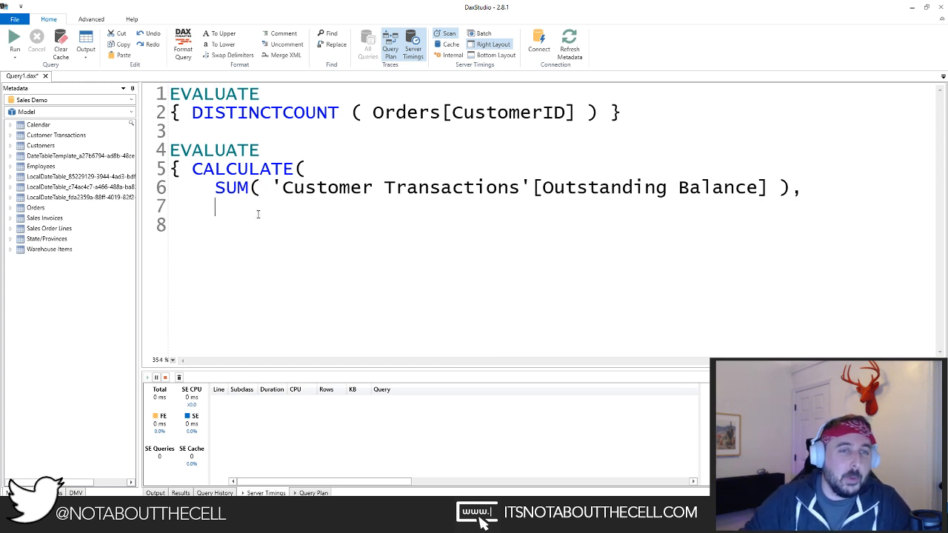
# Step: Add the filter Customers[StateProvinceCode] = "MO" as the second CALCULATE argument
pyautogui.write('custom')
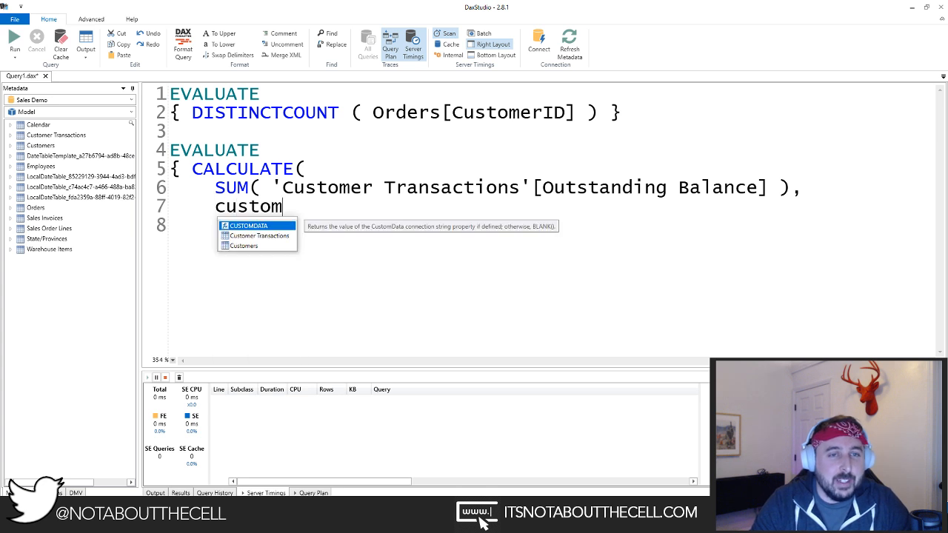
pyautogui.press('Down')
pyautogui.press('Down')
pyautogui.press('Tab')
pyautogui.write('[')
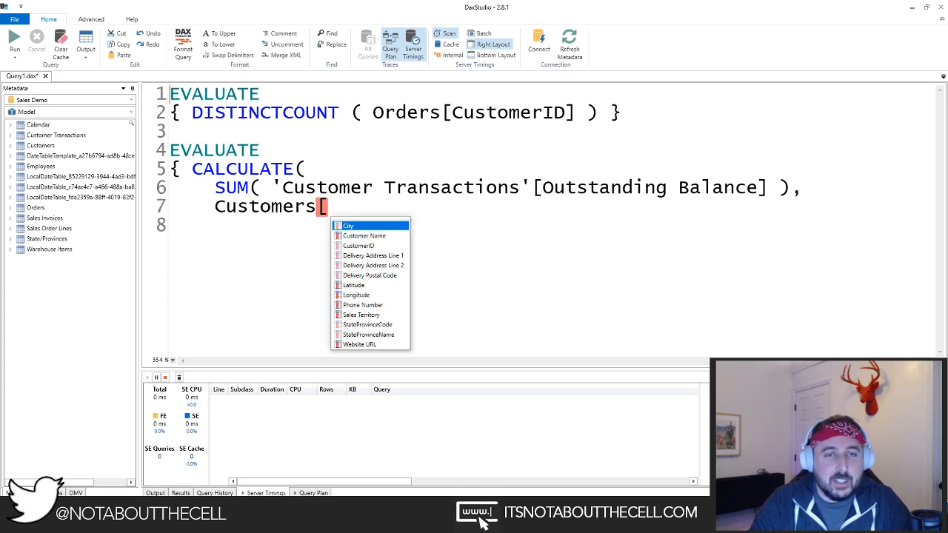
pyautogui.write('st')
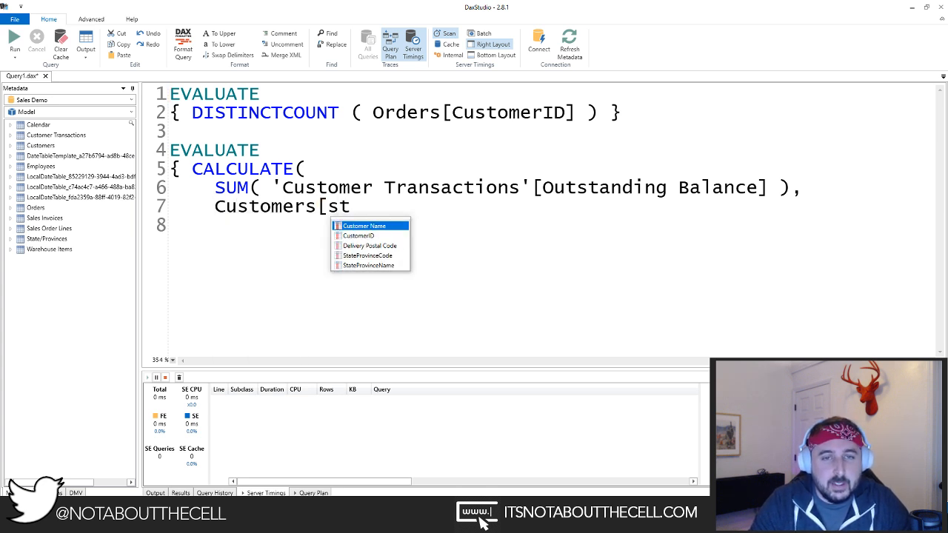
pyautogui.press('Down')
pyautogui.press('Down')
pyautogui.press('Down')
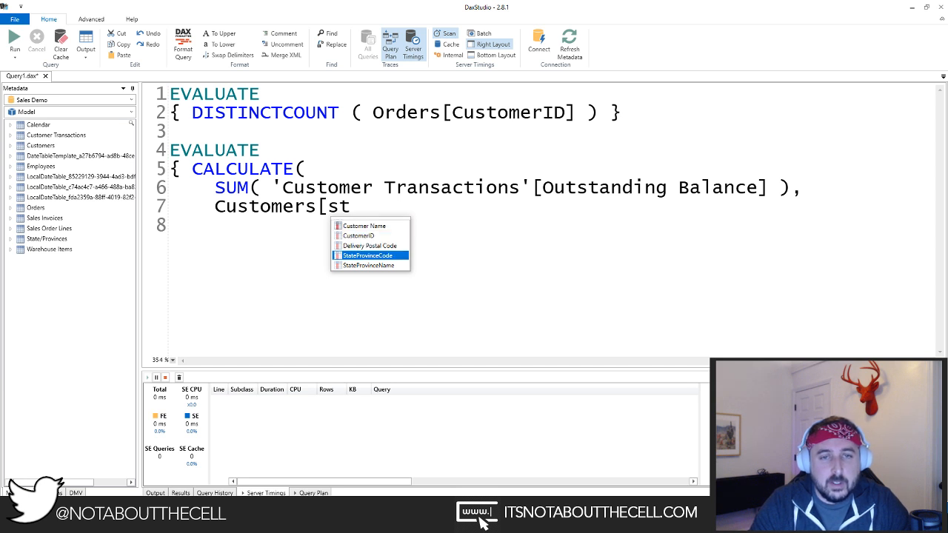
pyautogui.press('Tab')
pyautogui.write('= "')
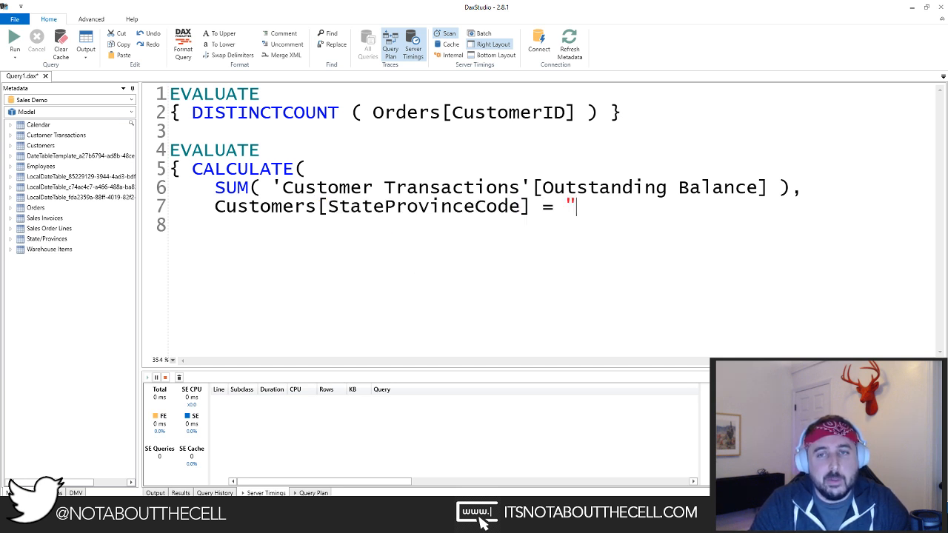
pyautogui.write('MO"')
# Step: Close CALCULATE with a parenthesis on its own line and the table expression with a brace on the line below
pyautogui.press('Return')
pyautogui.write(')')
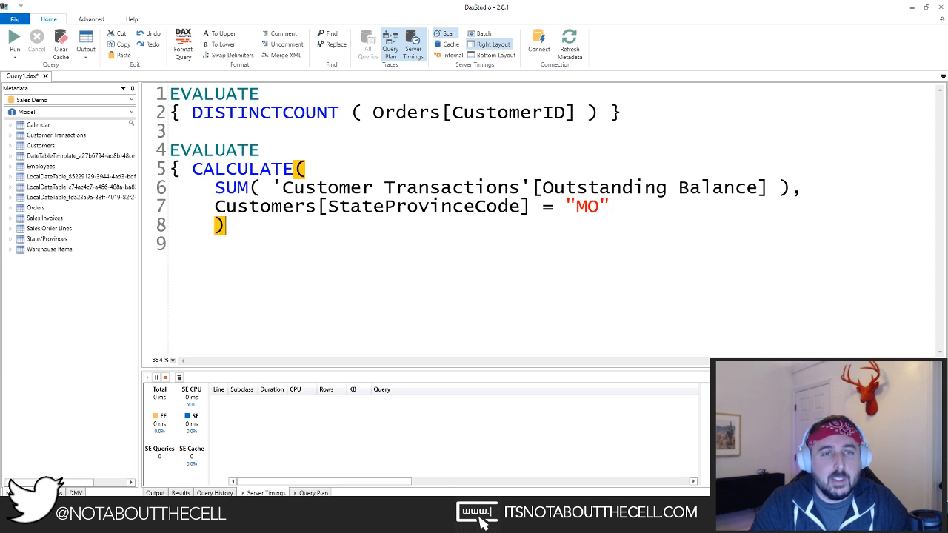
pyautogui.press('Return')
pyautogui.press('BackSpace')
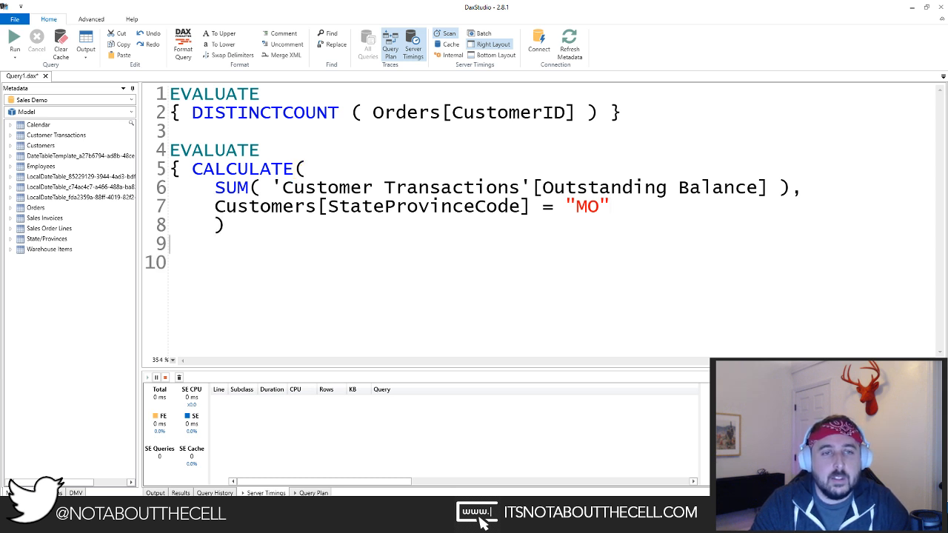
pyautogui.press('BackSpace')
pyautogui.press('Left')
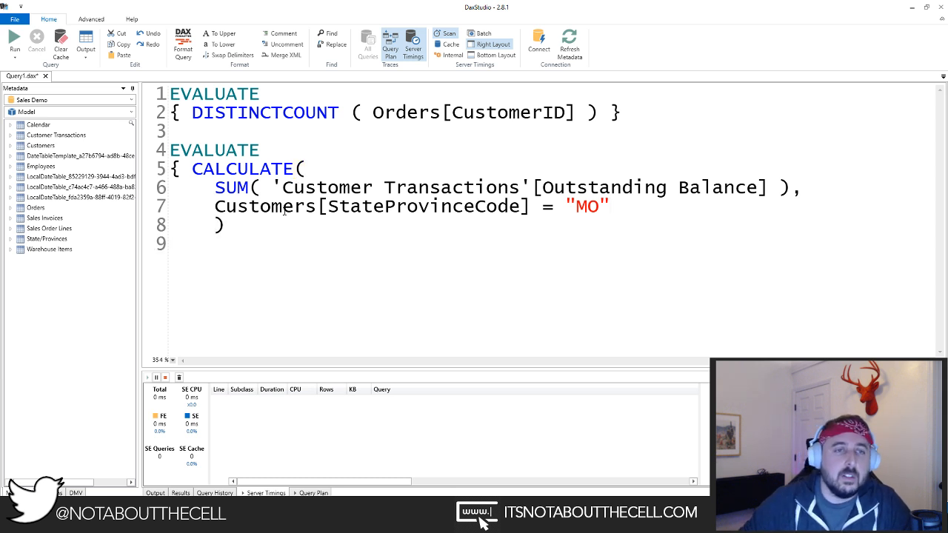
pyautogui.write('}')
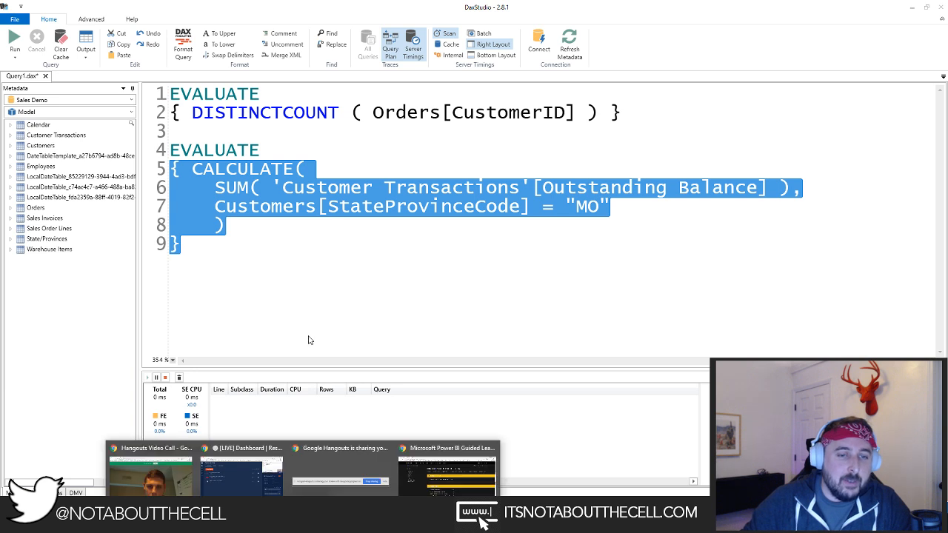
pyautogui.click(448, 459)
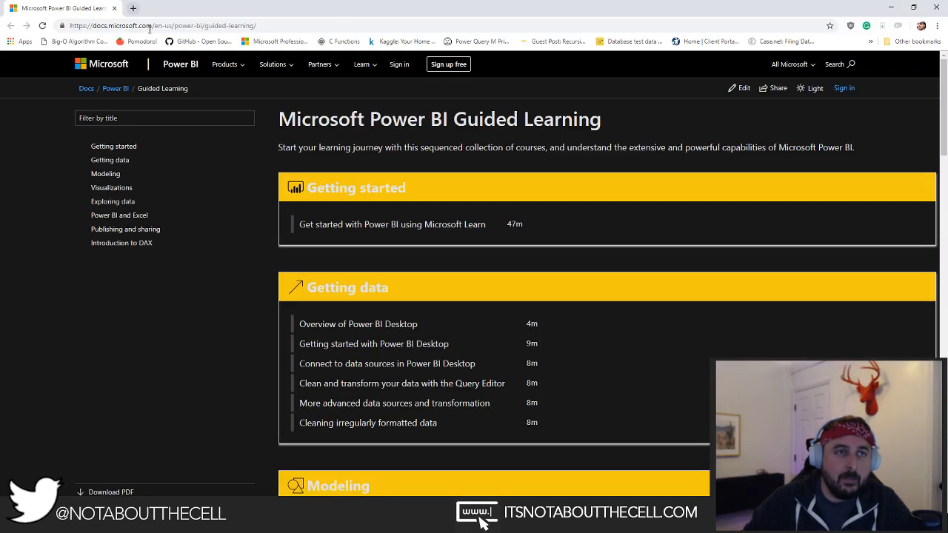
pyautogui.click(133, 9)
pyautogui.write('daxfo')
pyautogui.write('rmatt')
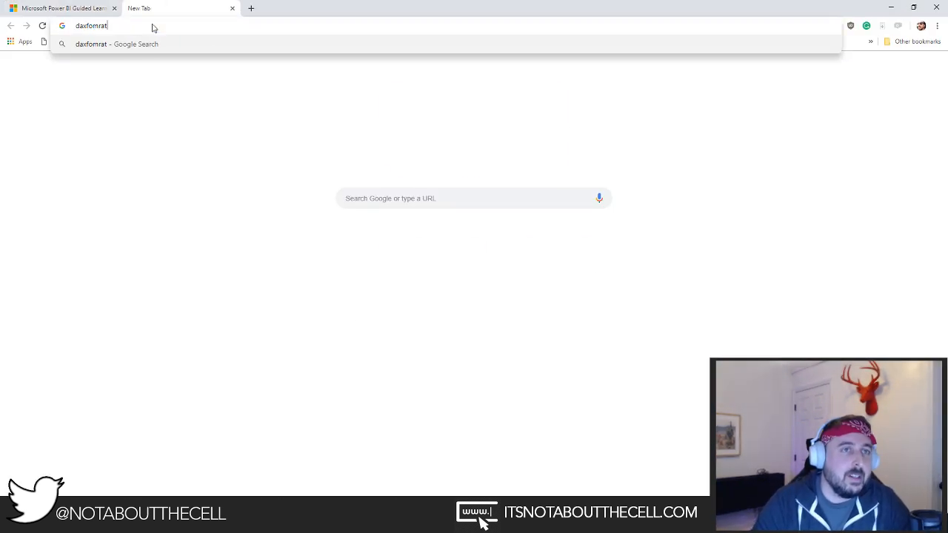
pyautogui.press('Return')
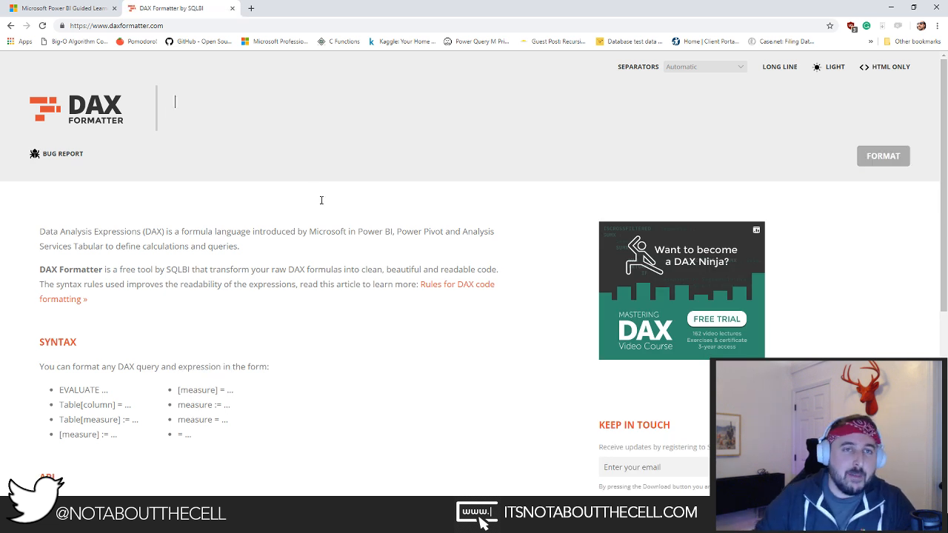
# Step: Return to DAX Studio and collapse the second query's multi-line CALCULATE expression, including its closing parenthesis, onto a single line
pyautogui.click(424, 521)
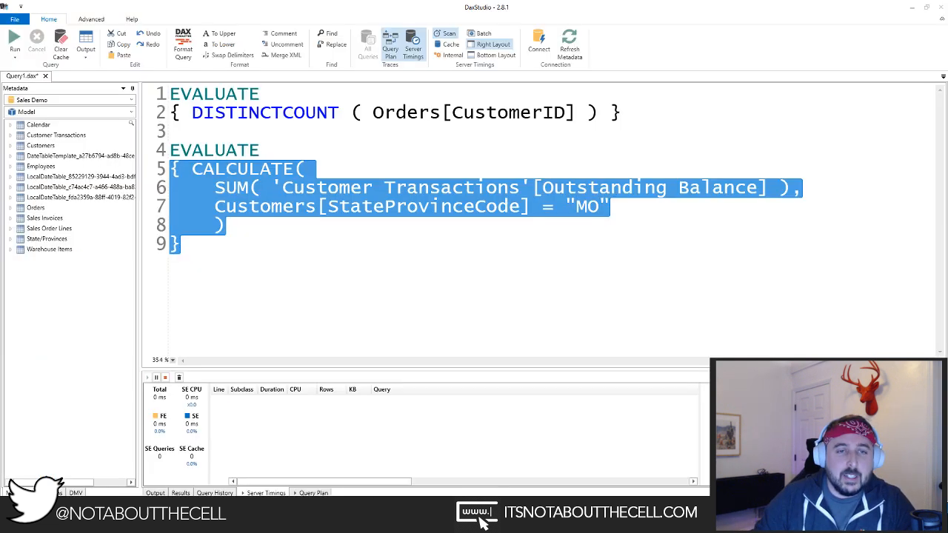
pyautogui.click(214, 188)
pyautogui.press('BackSpace')
pyautogui.press('BackSpace')
pyautogui.press('BackSpace')
pyautogui.press('BackSpace')
pyautogui.press('BackSpace')
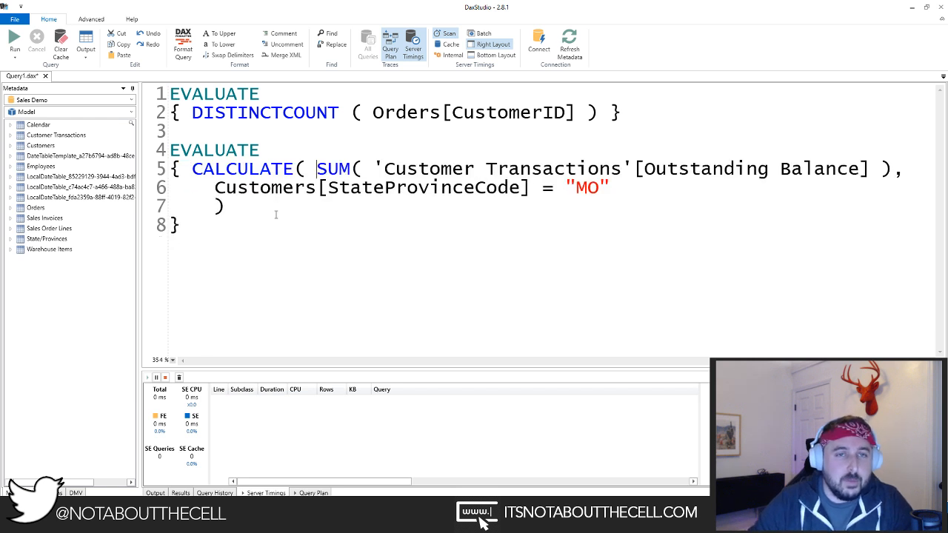
pyautogui.hotkey('ctrl', 'x')
pyautogui.hotkey('ctrl', 'v')
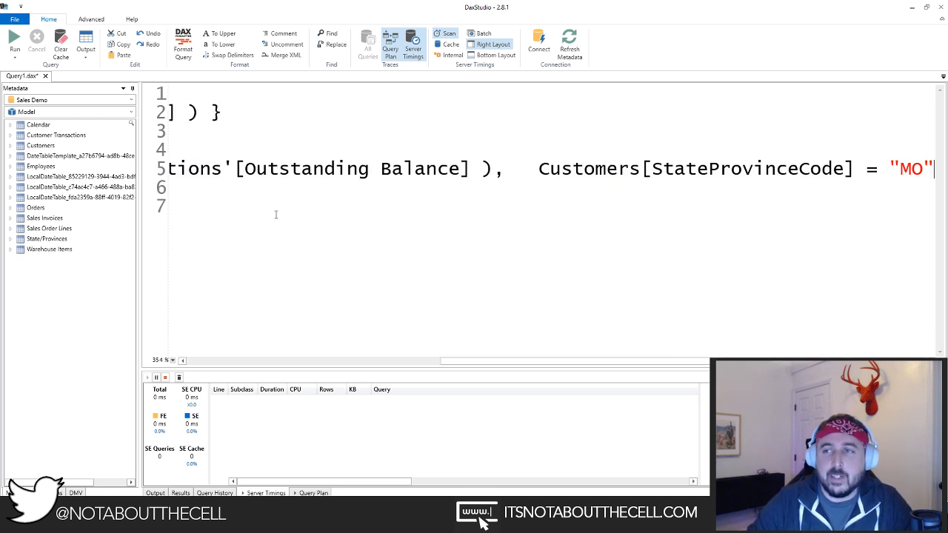
pyautogui.press('Delete')
pyautogui.press('End')
pyautogui.scroll(-5, 298, 182)
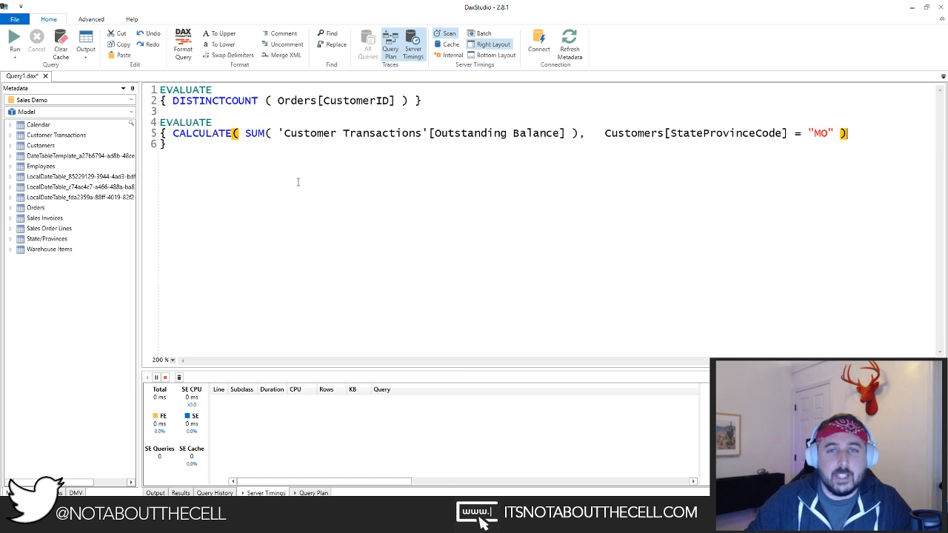
# Step: Apply the built-in DAX formatter to the whole second EVALUATE query only
pyautogui.scroll(-2, 311, 186)
pyautogui.moveTo(664, 120); pyautogui.dragTo(167, 122)
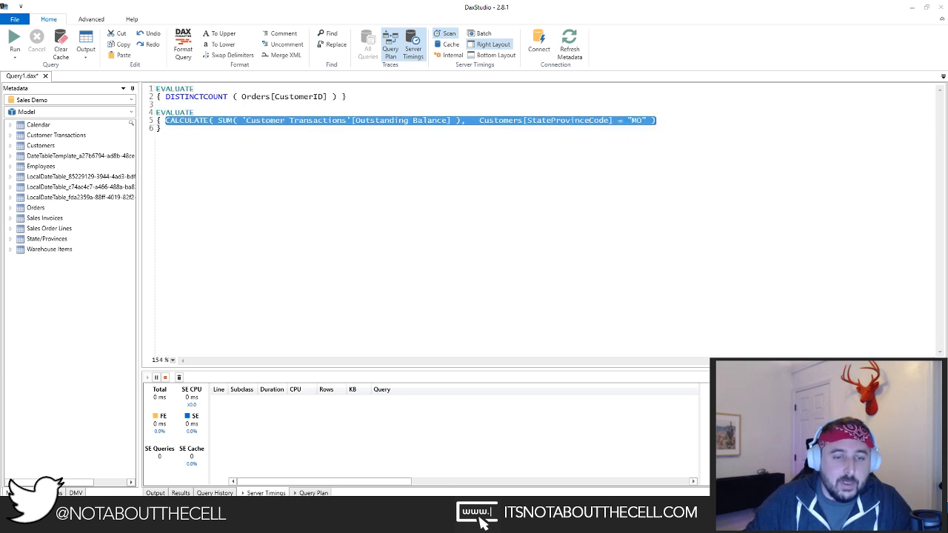
pyautogui.click(184, 130)
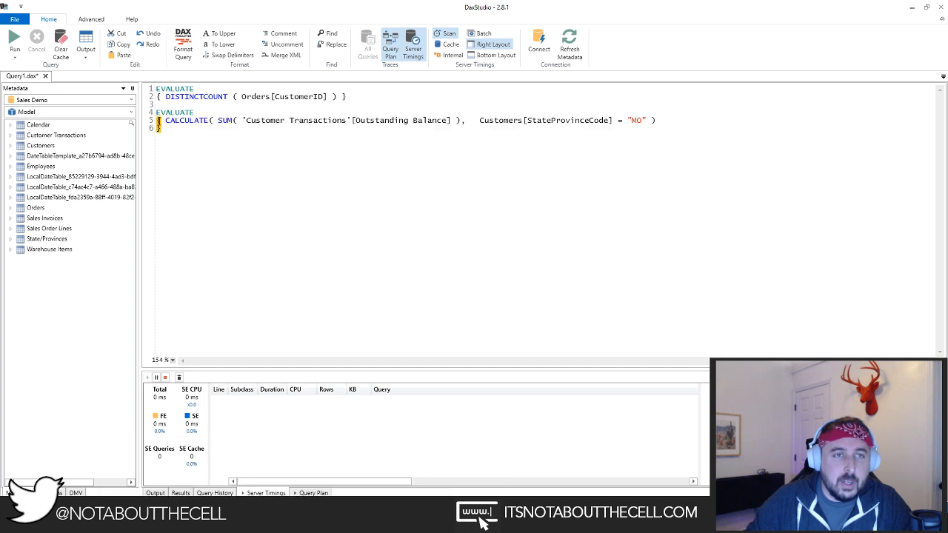
pyautogui.moveTo(184, 130); pyautogui.dragTo(155, 113)
pyautogui.click(182, 46)
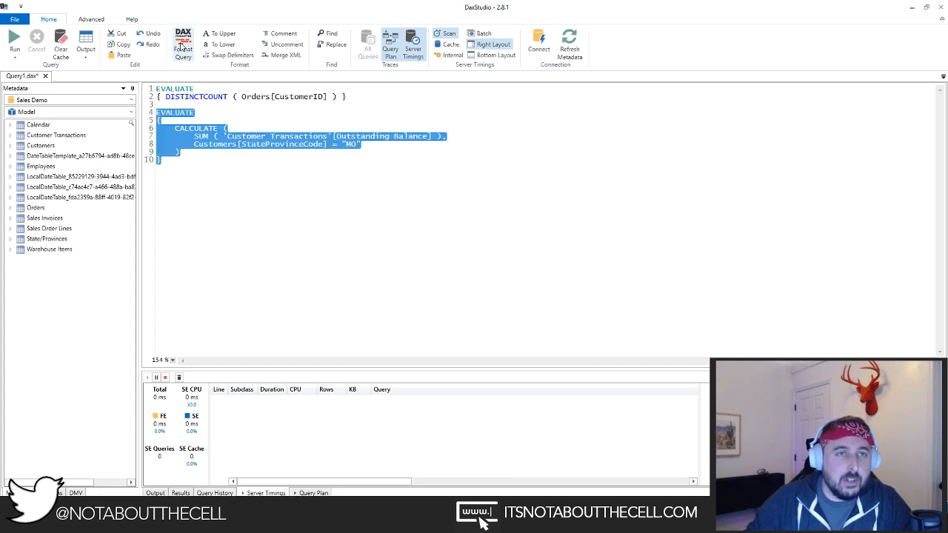
pyautogui.keyDown('ctrl'); pyautogui.scroll(10, 213, 164); pyautogui.keyUp('ctrl')
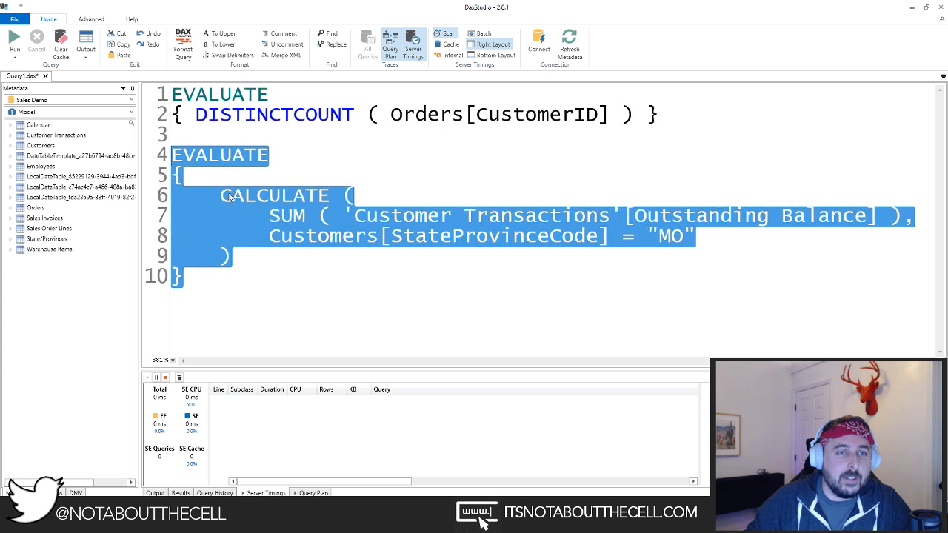
# Step: Run only the second EVALUATE query, with the CALCULATE expression filtered to "MO"
pyautogui.click(247, 287)
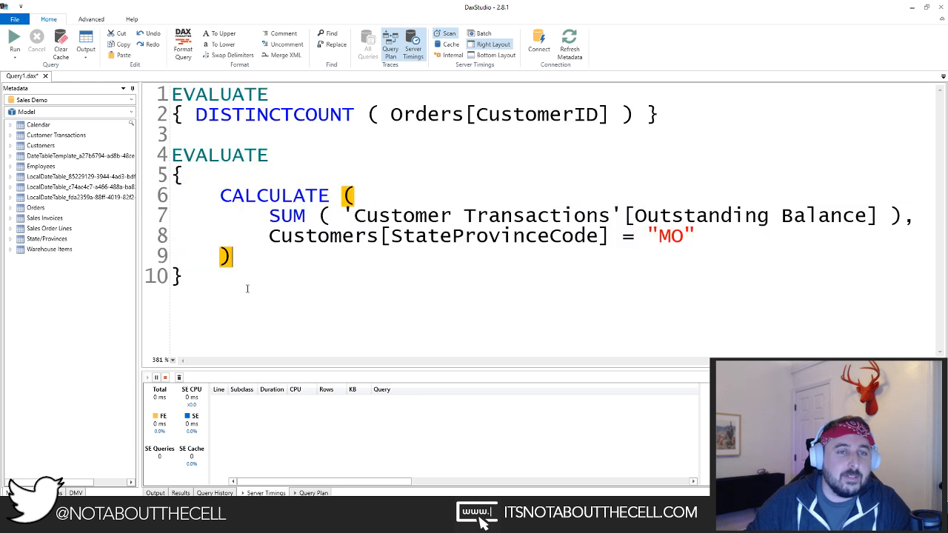
pyautogui.moveTo(205, 286); pyautogui.dragTo(150, 163)
pyautogui.click(251, 293)
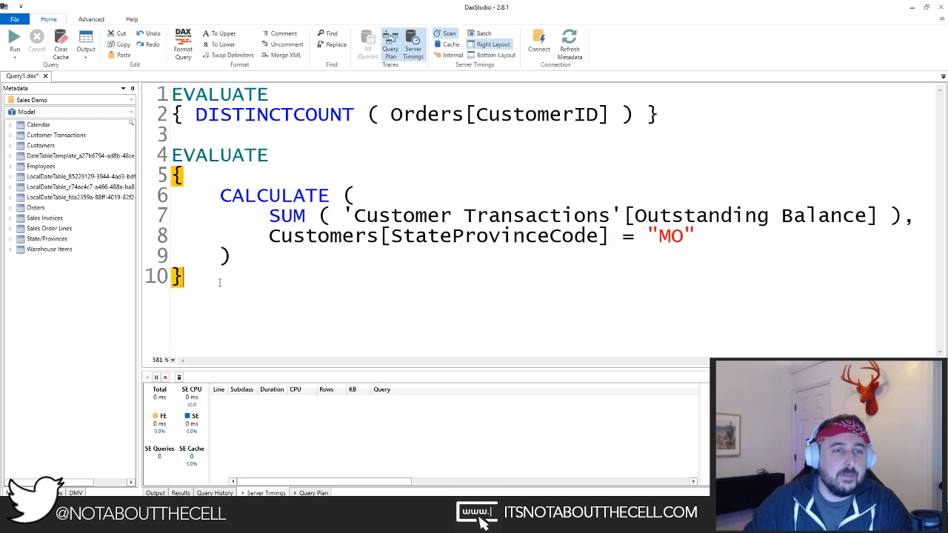
pyautogui.moveTo(218, 283); pyautogui.dragTo(171, 155)
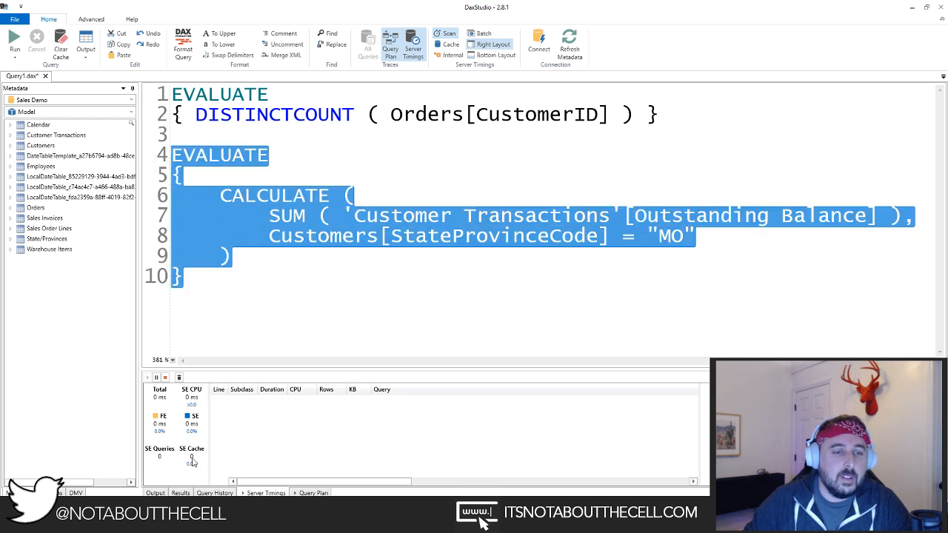
pyautogui.click(222, 294)
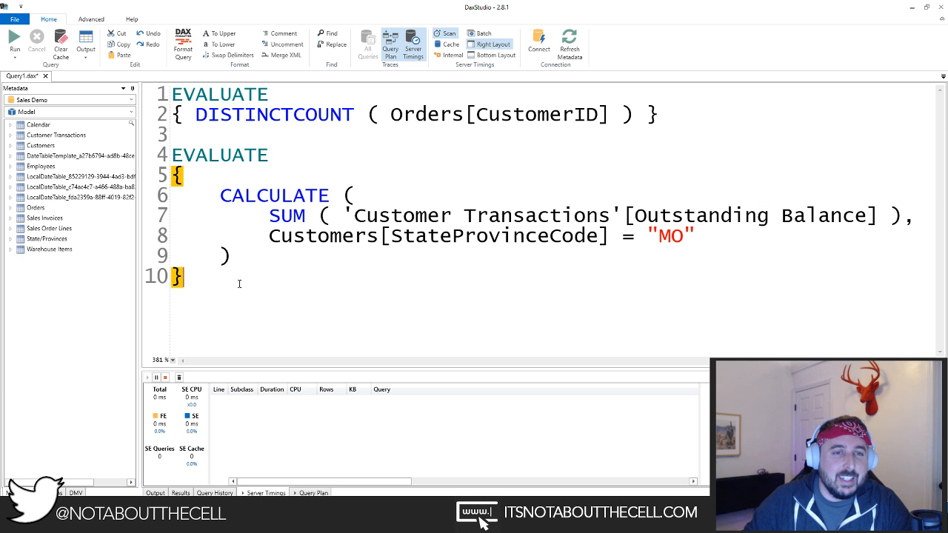
pyautogui.moveTo(239, 282); pyautogui.dragTo(172, 155)
pyautogui.press('F5')
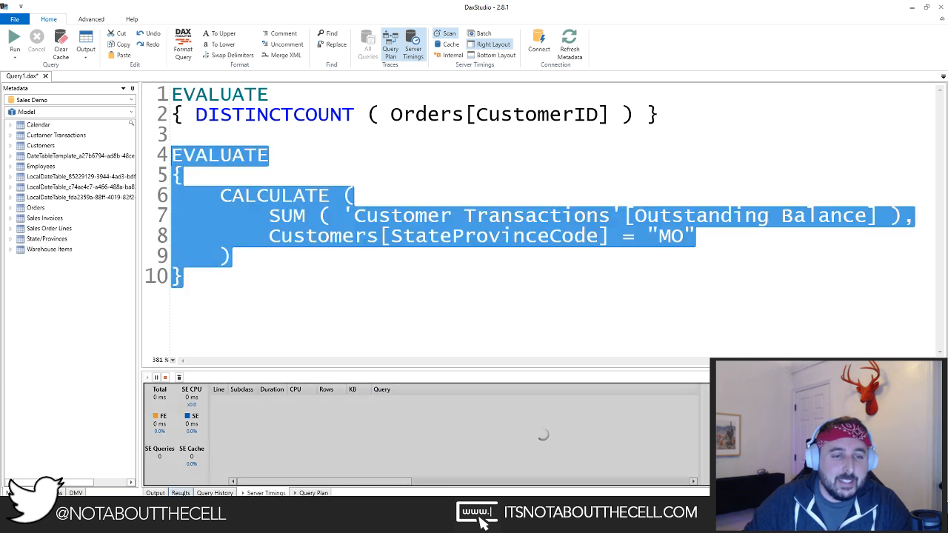
# Step: Replace the second query's opening brace with ROW and an opening parenthesis, and add an empty line above CALCULATE
pyautogui.click(199, 295)
pyautogui.doubleClick(176, 174)
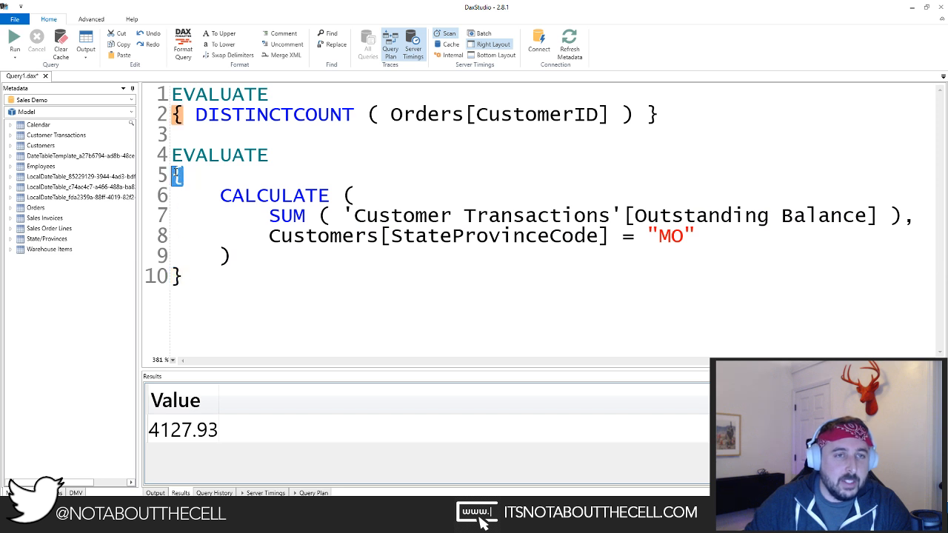
pyautogui.click(206, 299)
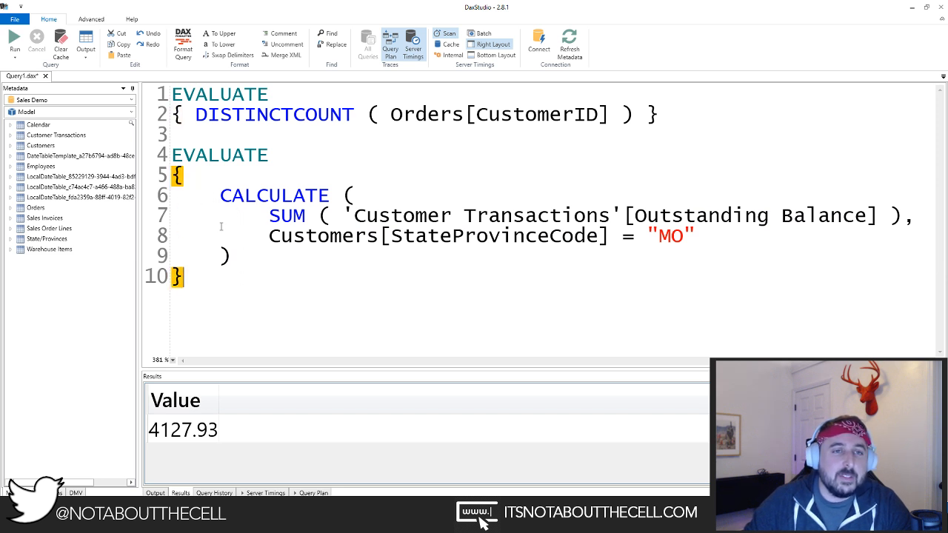
pyautogui.click(265, 170)
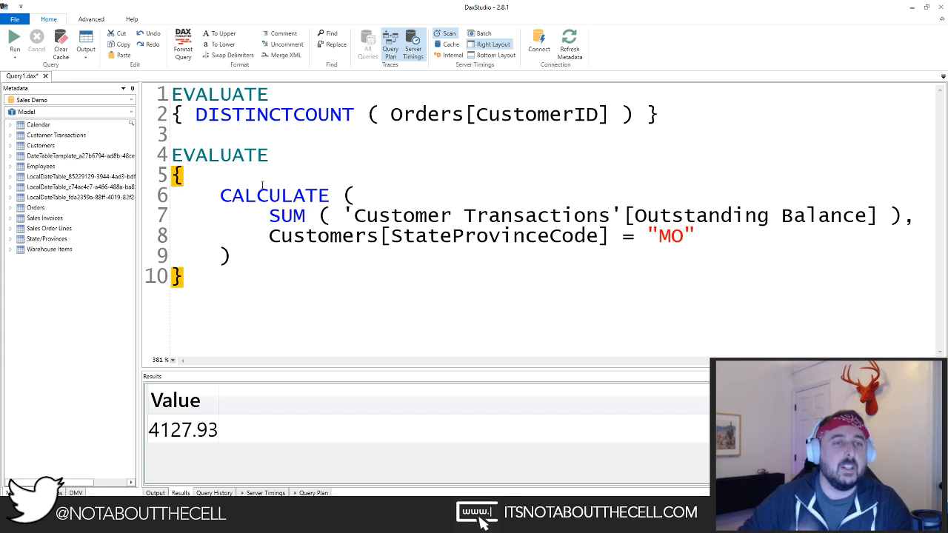
pyautogui.press('BackSpace')
pyautogui.write('ROWS')
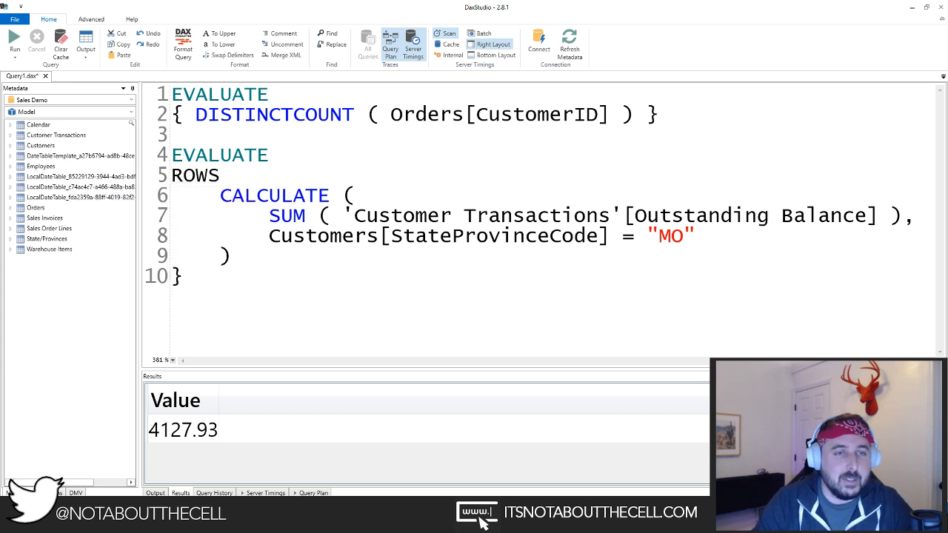
pyautogui.press('BackSpace')
pyautogui.write('(')
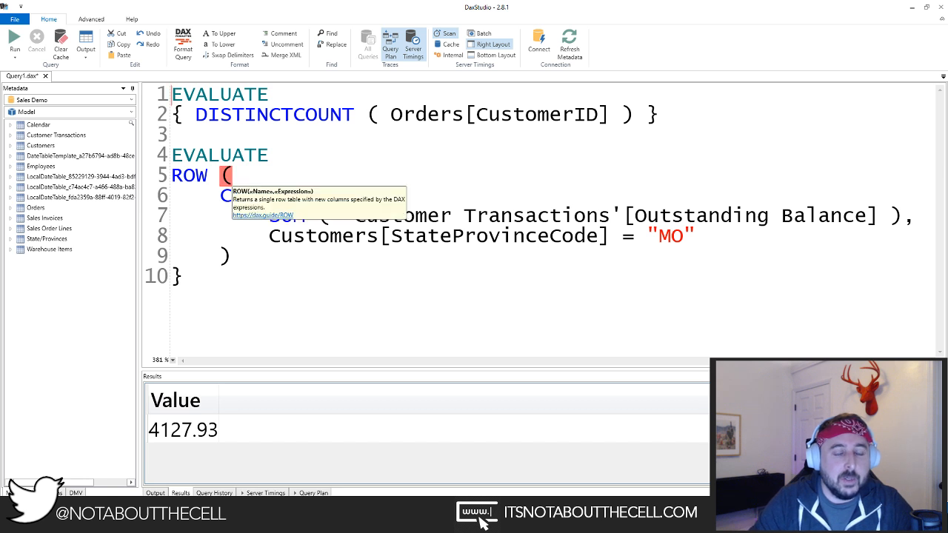
pyautogui.press('Return')
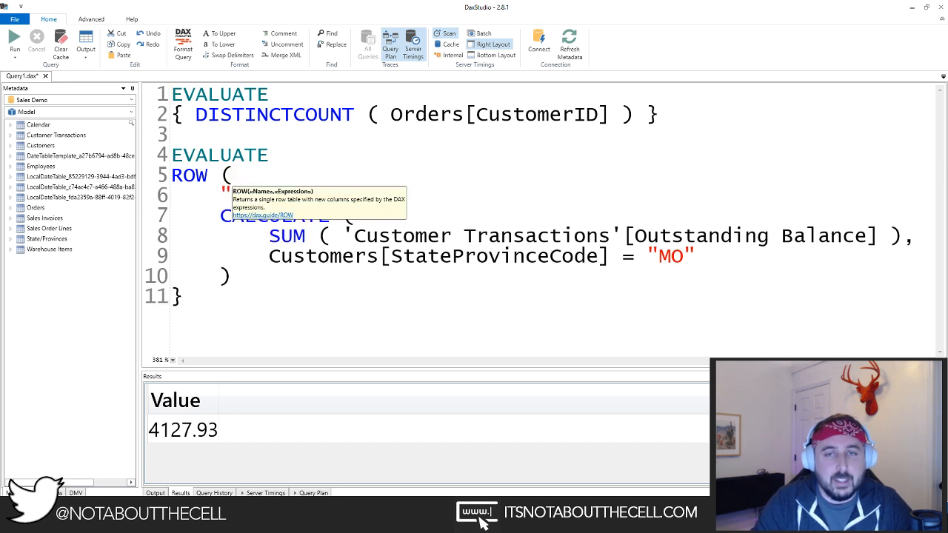
# Step: Enter the column name "Outsanding Balance in Missouri" followed by a comma as the first ROW argument above CALCULATE
pyautogui.click(268, 176)
pyautogui.click(430, 219)
pyautogui.click(273, 195)
pyautogui.write('"')
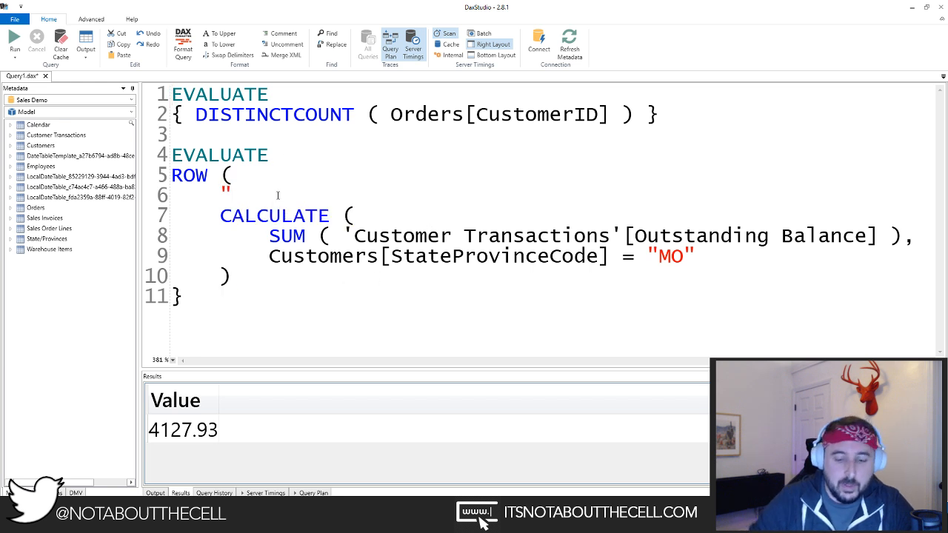
pyautogui.write('Outsanding')
pyautogui.press('BackSpace')
pyautogui.press('BackSpace')
pyautogui.press('BackSpace')
pyautogui.press('BackSpace')
pyautogui.press('BackSpace')
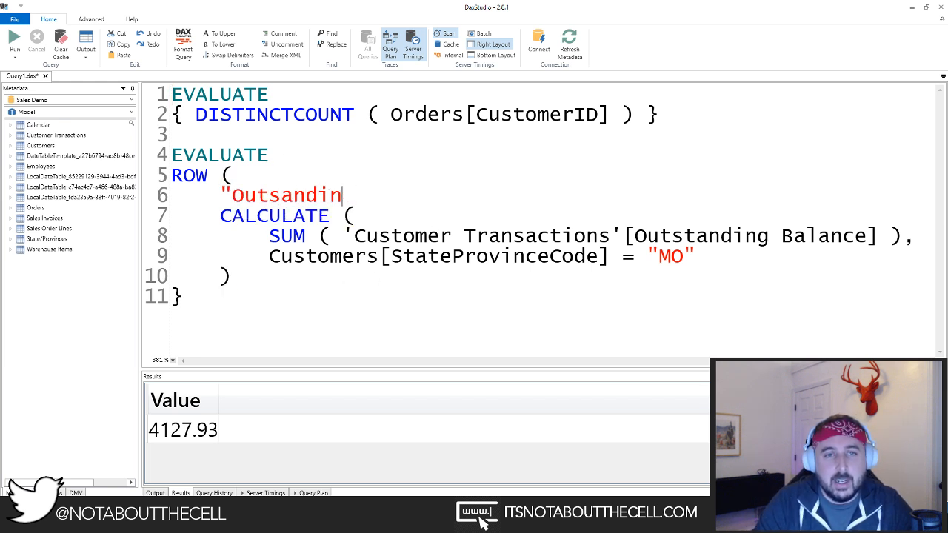
pyautogui.write('nding Bala')
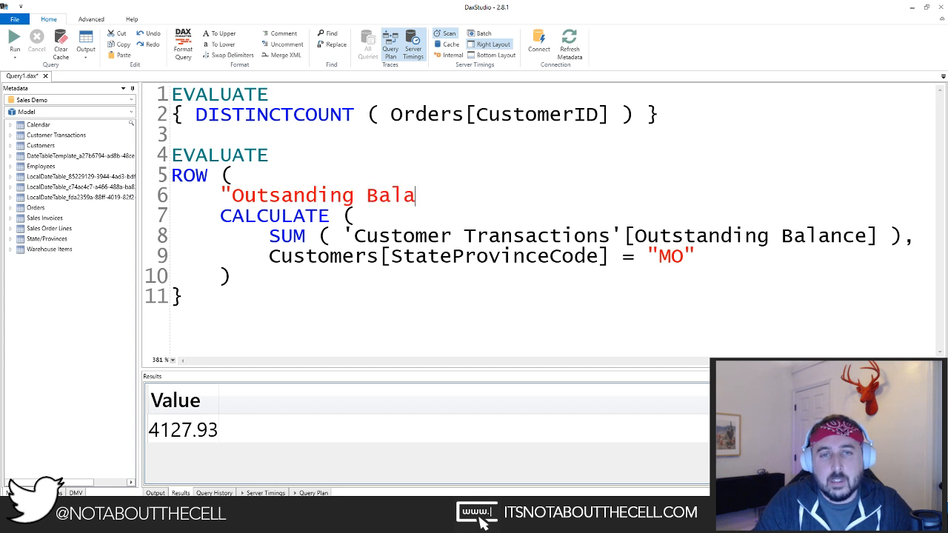
pyautogui.write('nce in Mis')
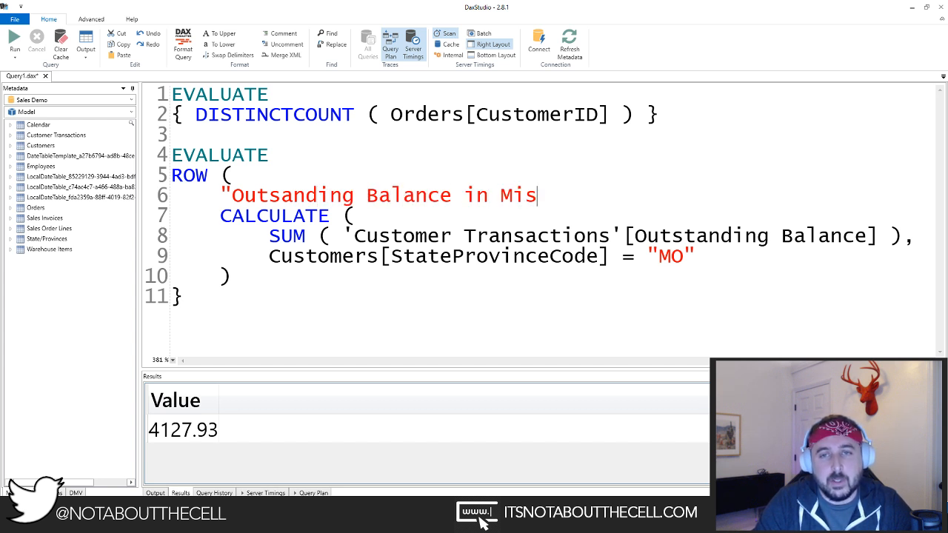
pyautogui.write('souri",')
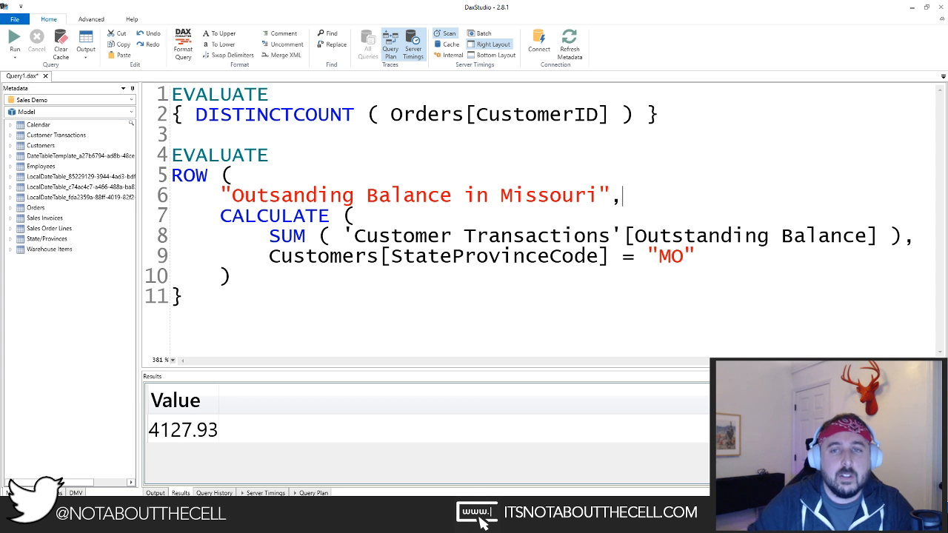
# Step: Close ROW with a parenthesis on its own line below the CALCULATE expression and delete the leftover closing brace
pyautogui.click(264, 282)
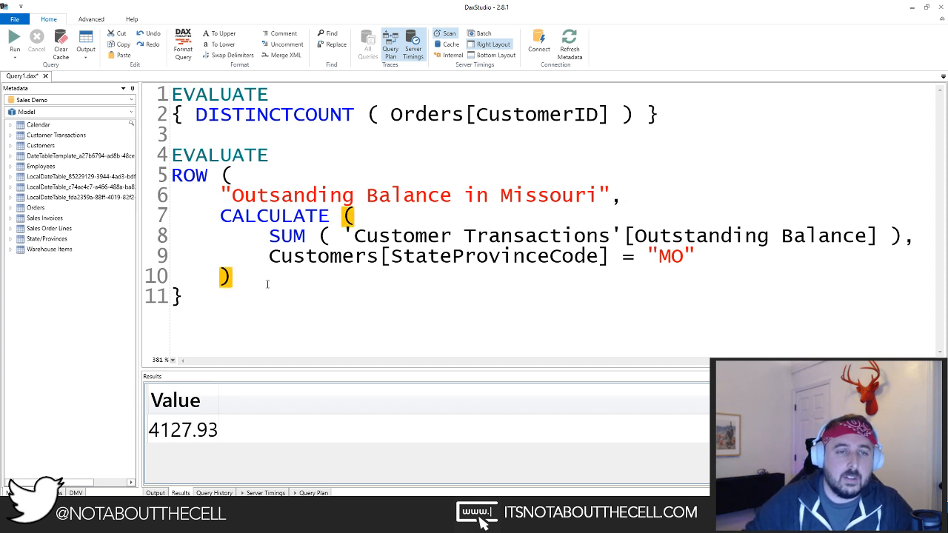
pyautogui.press('Return')
pyautogui.write(')')
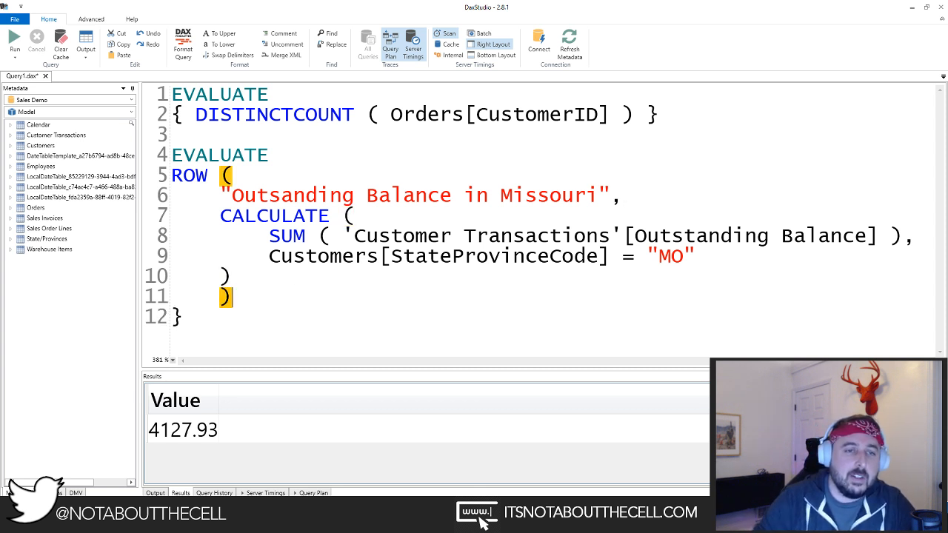
pyautogui.moveTo(234, 297); pyautogui.dragTo(173, 178)
pyautogui.click(211, 296)
pyautogui.moveTo(213, 314); pyautogui.dragTo(176, 253)
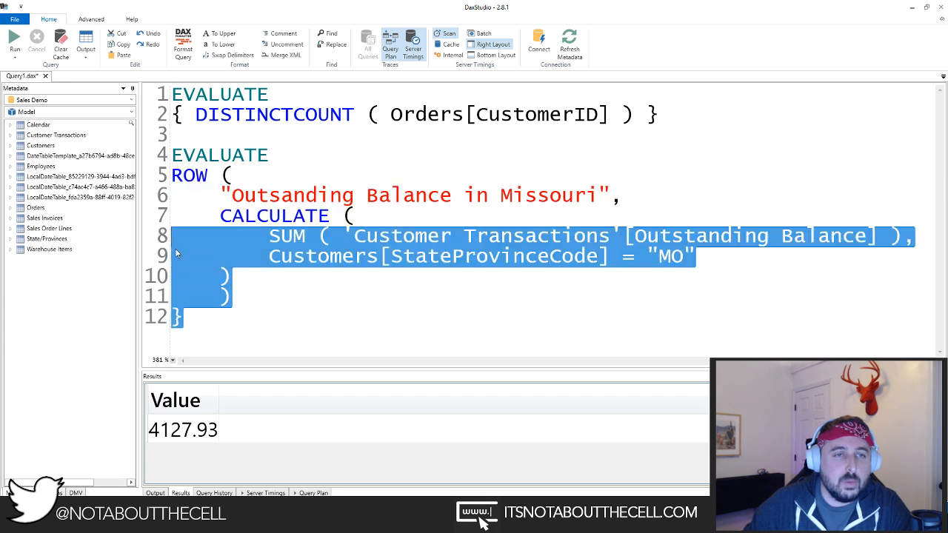
pyautogui.click(222, 315)
pyautogui.press('BackSpace')
pyautogui.press('BackSpace')
# Step: Format the second EVALUATE query containing ROW and run only that query
pyautogui.moveTo(239, 297); pyautogui.dragTo(165, 159)
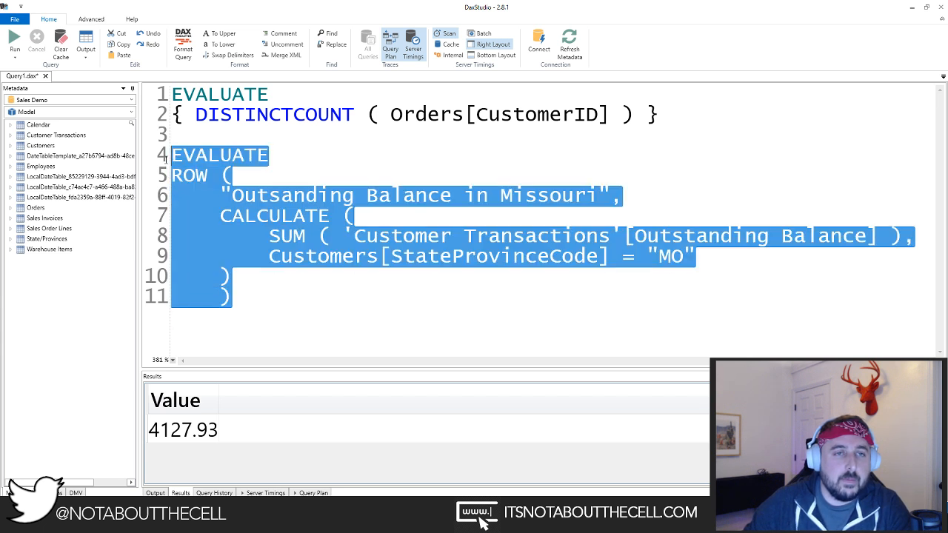
pyautogui.click(182, 48)
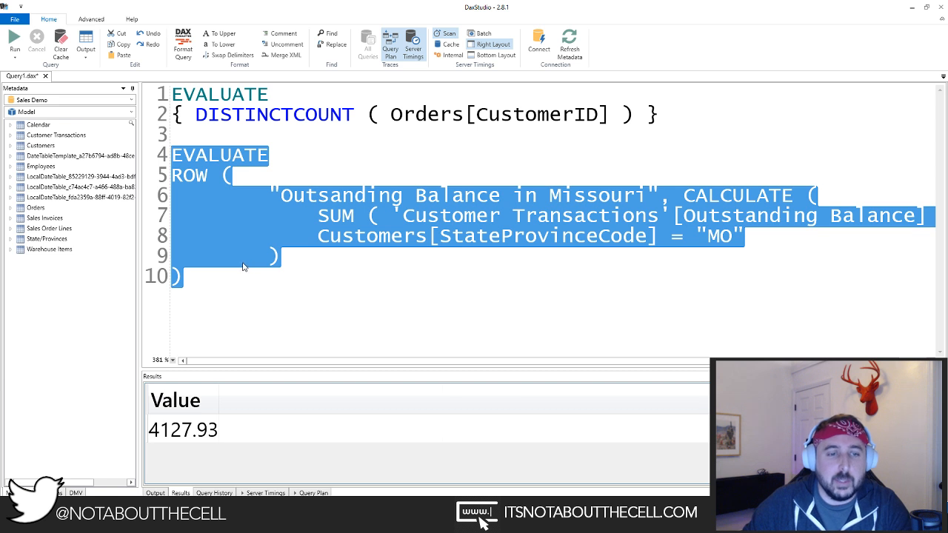
pyautogui.press('F5')
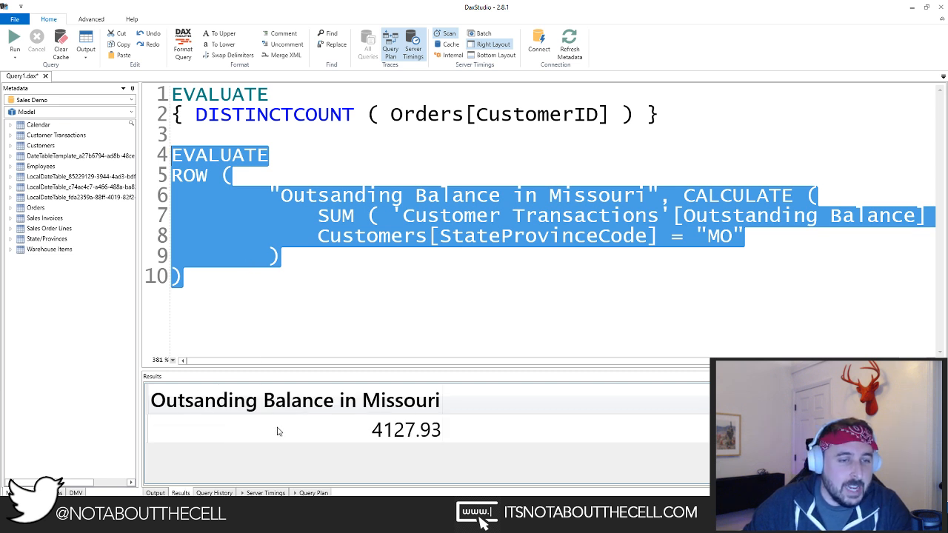
pyautogui.click(350, 294)
pyautogui.keyDown('ctrl'); pyautogui.scroll(-1, 325, 299); pyautogui.keyUp('ctrl')
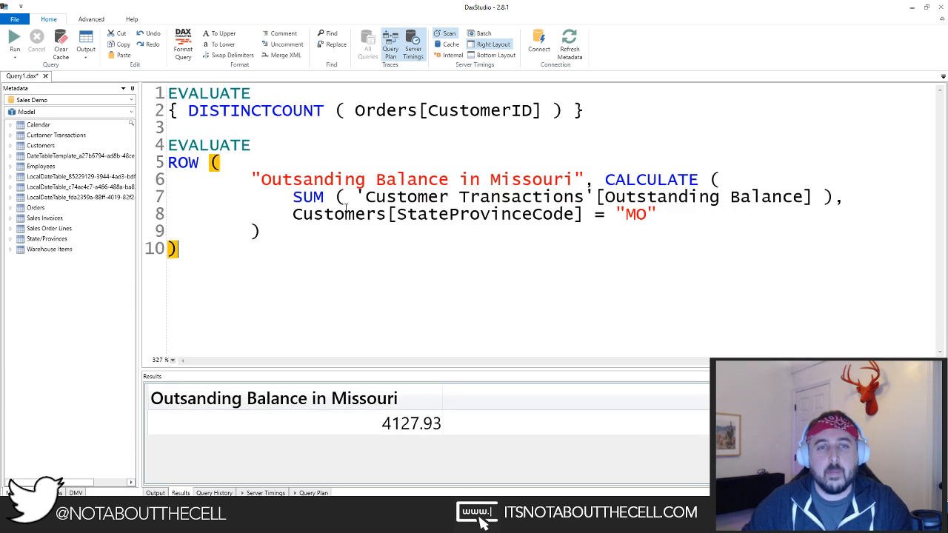
pyautogui.click(293, 197)
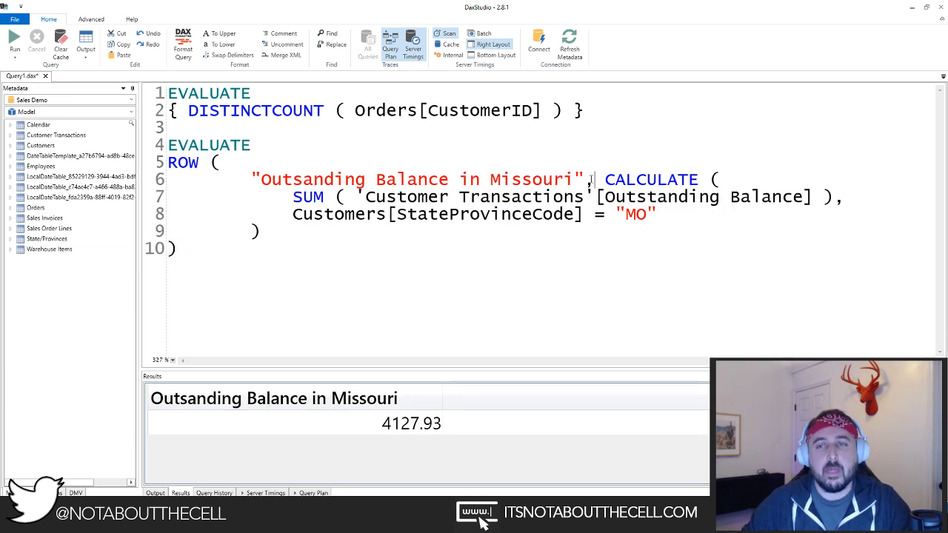
# Step: Move CALCULATE onto its own line below the column name and indent its closing parenthesis by one more level
pyautogui.press('Return')
pyautogui.press('End')
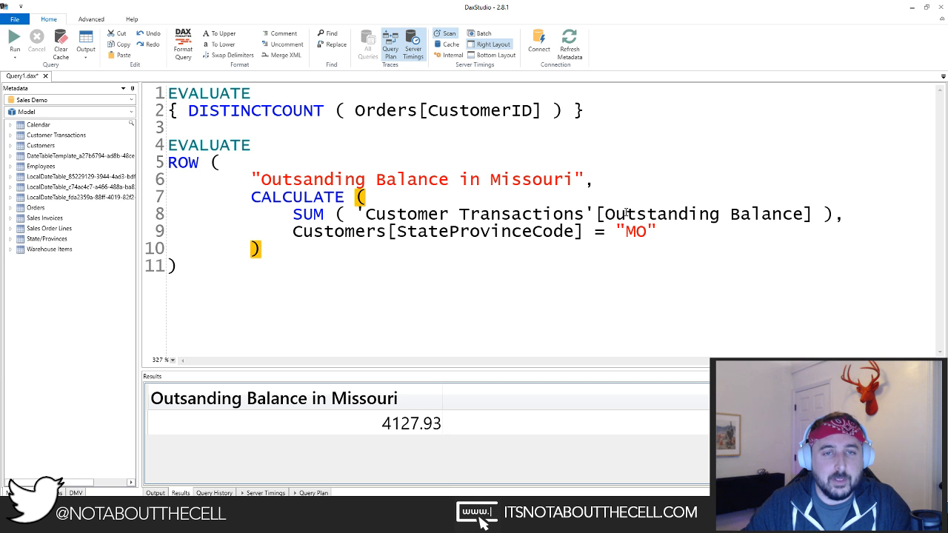
pyautogui.press('Down')
pyautogui.press('Down')
pyautogui.press('Home')
pyautogui.press('Down')
pyautogui.press('Home')
pyautogui.press('Tab')
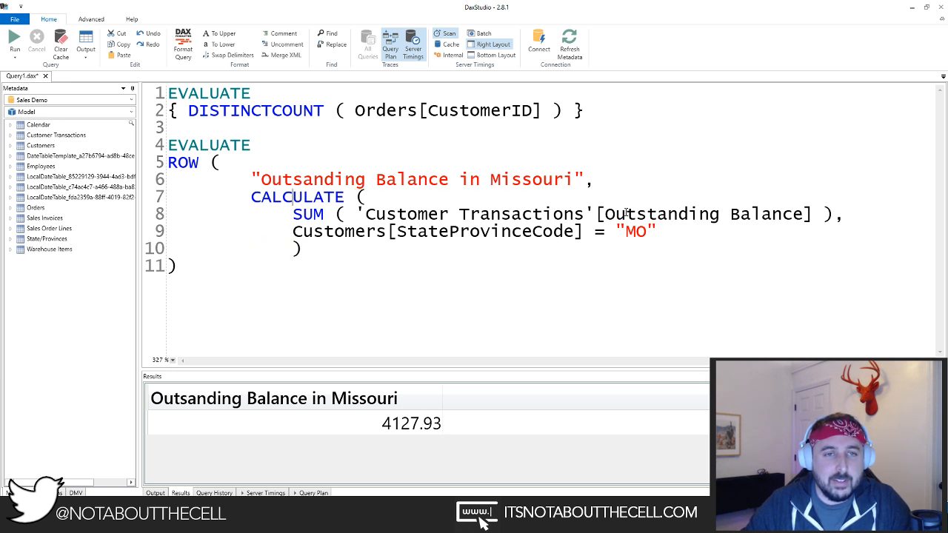
# Step: Reduce the indentation of the "Outsanding Balance in Missouri" and CALCULATE lines to one level inside ROW
pyautogui.press('BackSpace')
pyautogui.press('BackSpace')
pyautogui.press('BackSpace')
pyautogui.press('BackSpace')
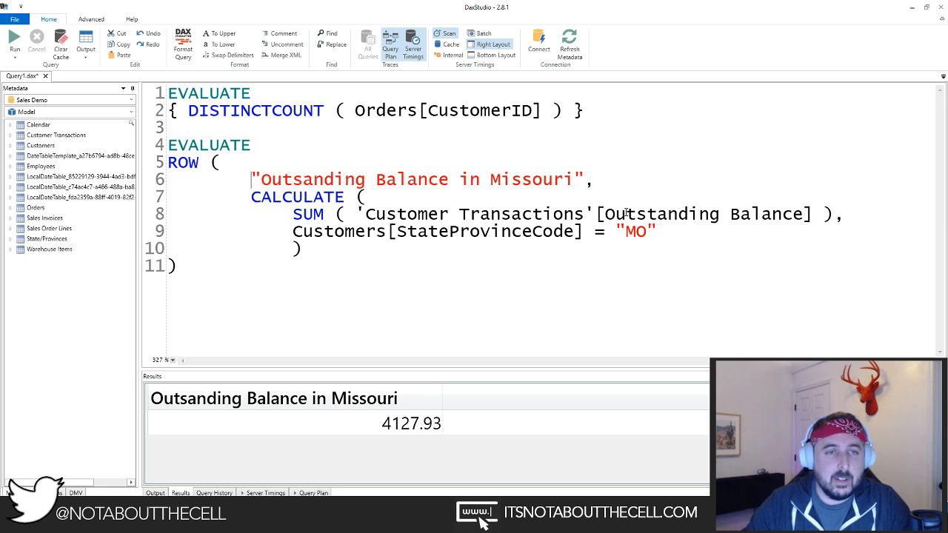
pyautogui.press('BackSpace')
pyautogui.press('BackSpace')
pyautogui.press('BackSpace')
pyautogui.press('BackSpace')
pyautogui.press('Tab')
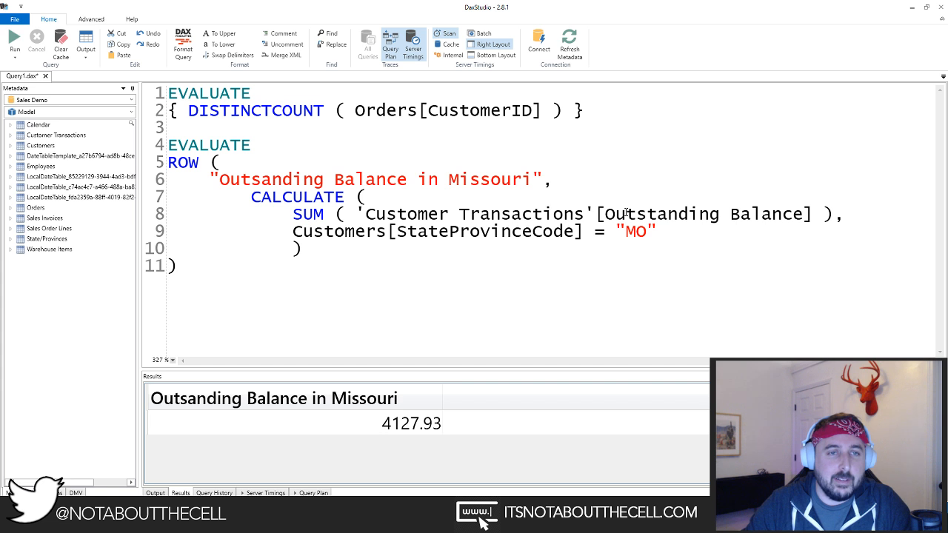
pyautogui.press('BackSpace')
pyautogui.press('BackSpace')
pyautogui.press('BackSpace')
pyautogui.press('BackSpace')
pyautogui.press('BackSpace')
pyautogui.press('BackSpace')
pyautogui.press('BackSpace')
pyautogui.press('BackSpace')
pyautogui.press('Tab')
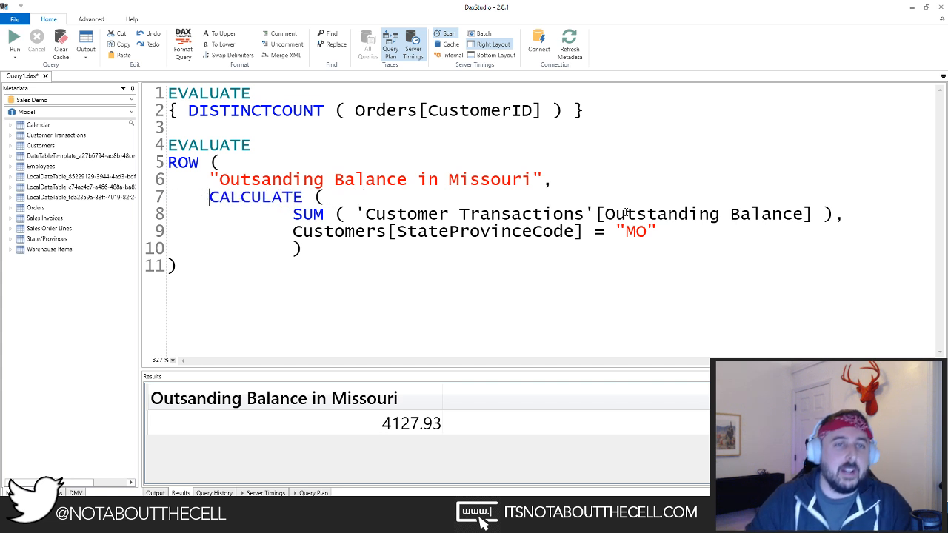
# Step: Reduce the indentation of the SUM and Customers[StateProvinceCode] lines to two levels, one deeper than CALCULATE
pyautogui.press('Down')
pyautogui.press('Right')
pyautogui.press('Right')
pyautogui.press('Right')
pyautogui.press('Right')
pyautogui.press('Delete')
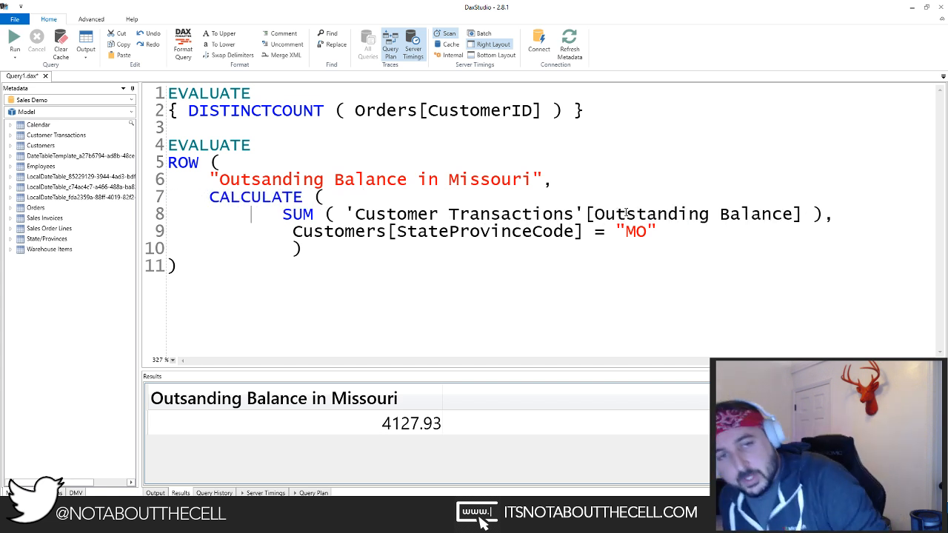
pyautogui.press('Delete')
pyautogui.press('Delete')
pyautogui.press('Delete')
pyautogui.press('Down')
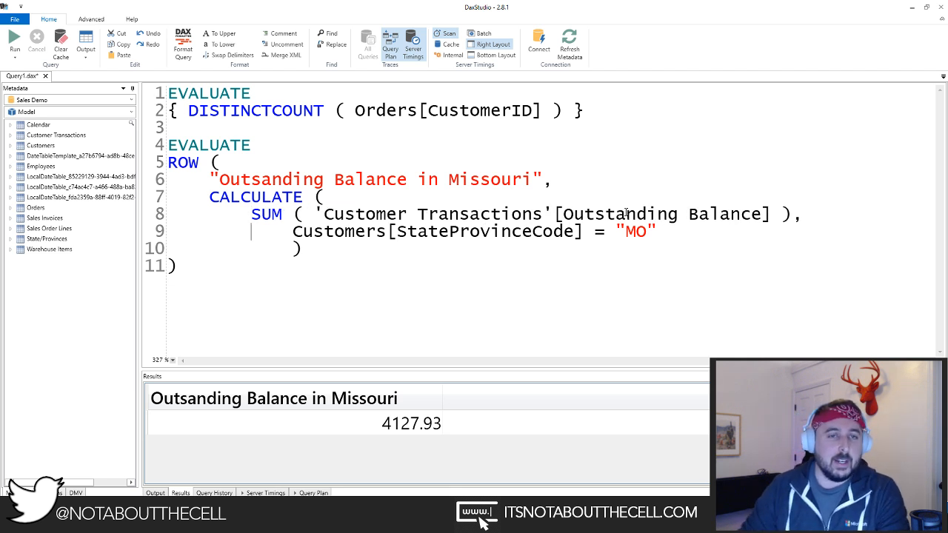
pyautogui.press('Delete')
pyautogui.press('Delete')
pyautogui.press('Delete')
pyautogui.press('Delete')
# Step: Align CALCULATE's closing parenthesis with the start of the Customers[StateProvinceCode] filter line
pyautogui.press('Down')
pyautogui.press('Delete')
pyautogui.press('Delete')
pyautogui.press('Delete')
pyautogui.press('Delete')
pyautogui.press('Delete')
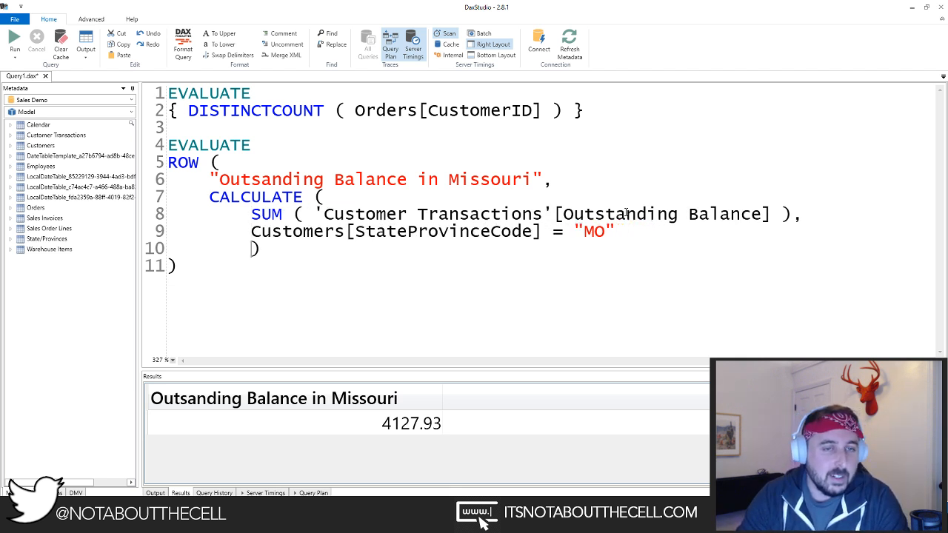
pyautogui.write(')(')
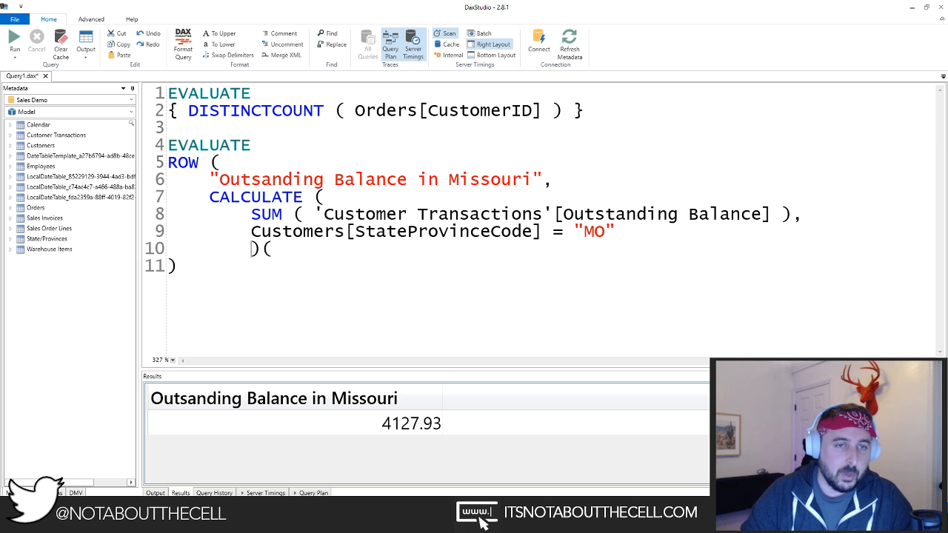
pyautogui.press('BackSpace')
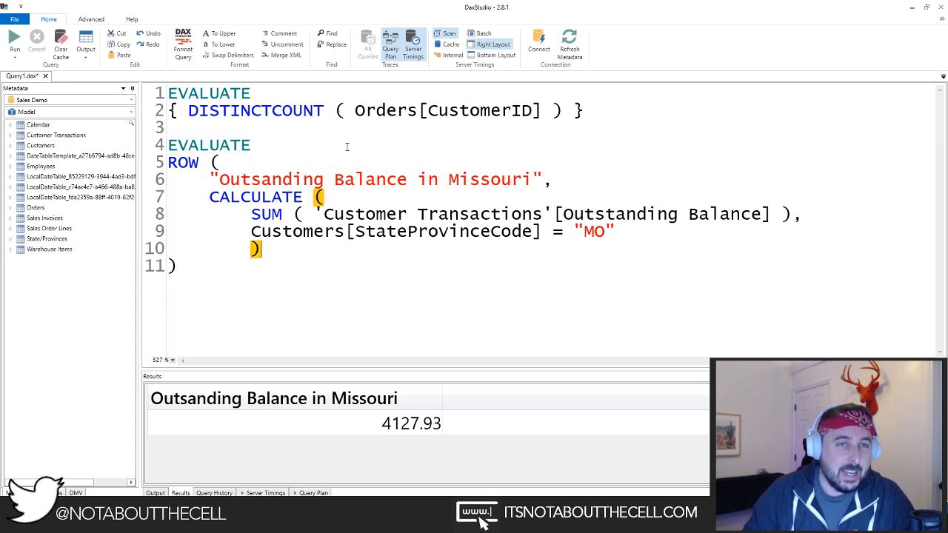
# Step: Replace the whole second query with a new EVALUATE statement followed by CALCULATETABLE on the next line
pyautogui.moveTo(244, 265); pyautogui.dragTo(167, 144)
pyautogui.write('EVA')
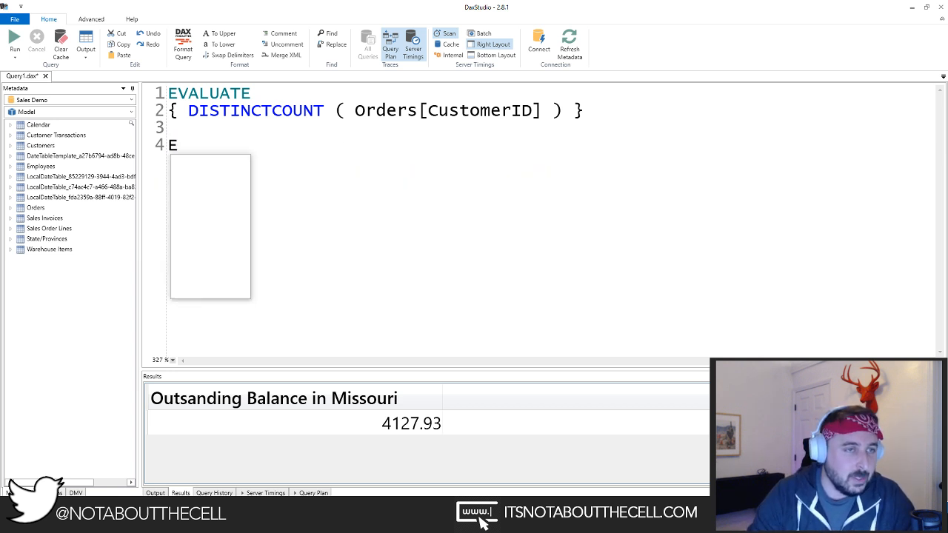
pyautogui.write('LUATE')
pyautogui.press('Return')
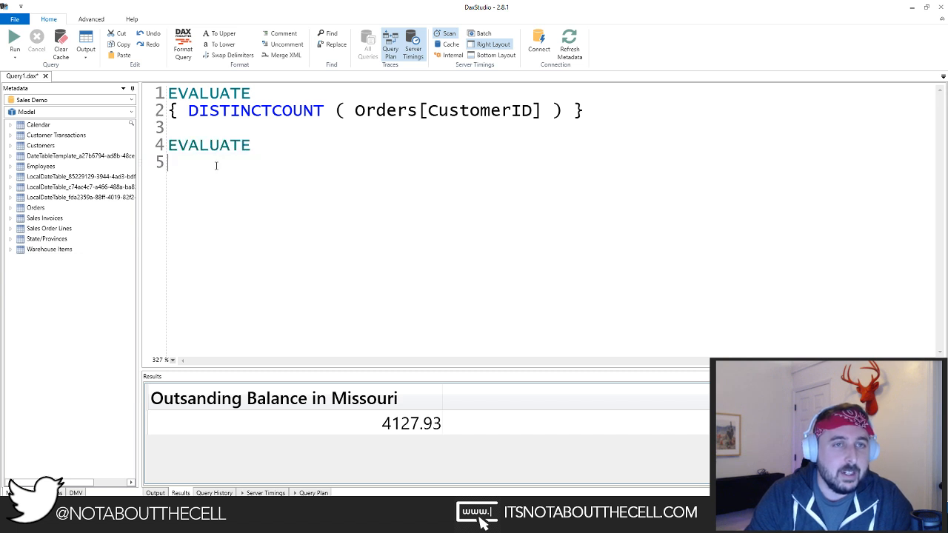
pyautogui.write('CALC')
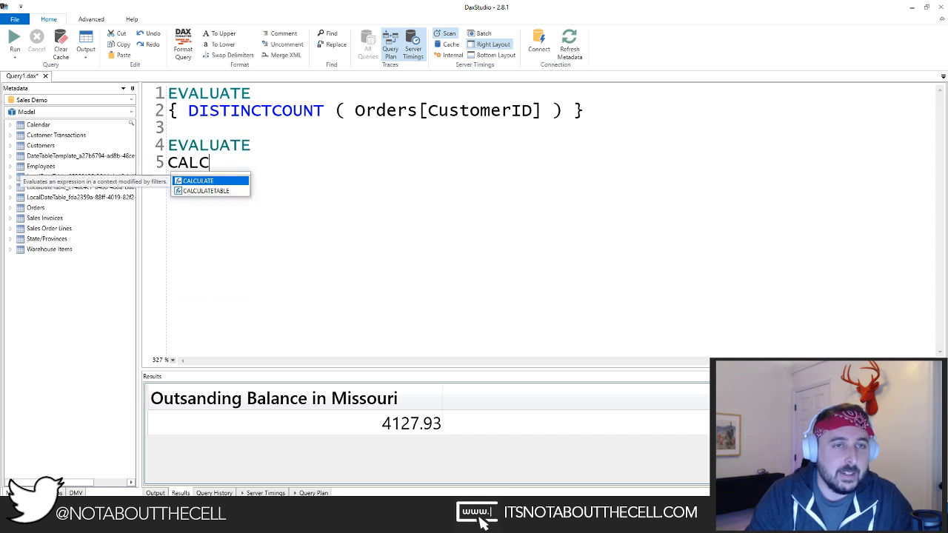
pyautogui.write('ULATETABLE')
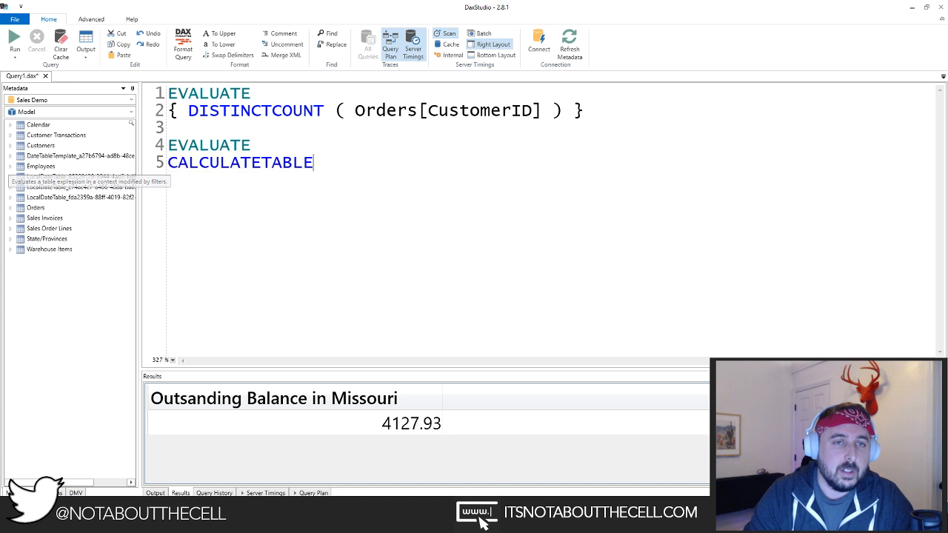
# Step: Open a parenthesis on a new line below CALCULATETABLE and enter the Customers table as the first argument
pyautogui.press('Return')
pyautogui.write('(')
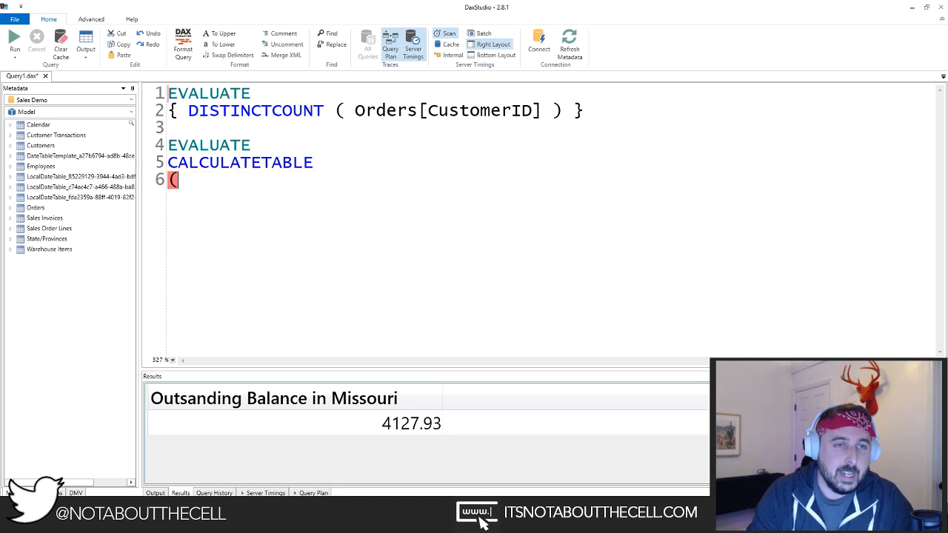
pyautogui.write('cu')
pyautogui.press('BackSpace')
pyautogui.press('BackSpace')
pyautogui.press('BackSpace')
pyautogui.write('custom')
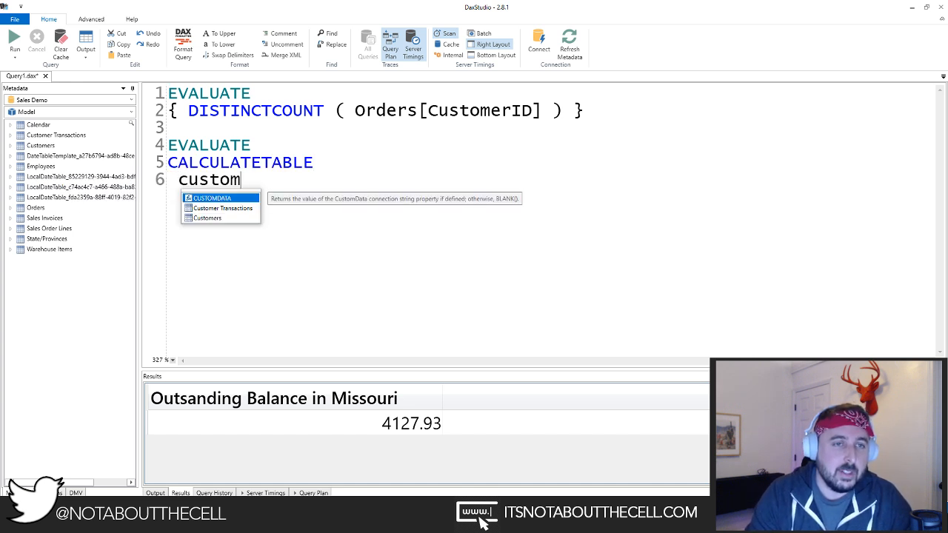
pyautogui.press('Down')
pyautogui.press('Down')
pyautogui.press('Tab')
pyautogui.press('BackSpace')
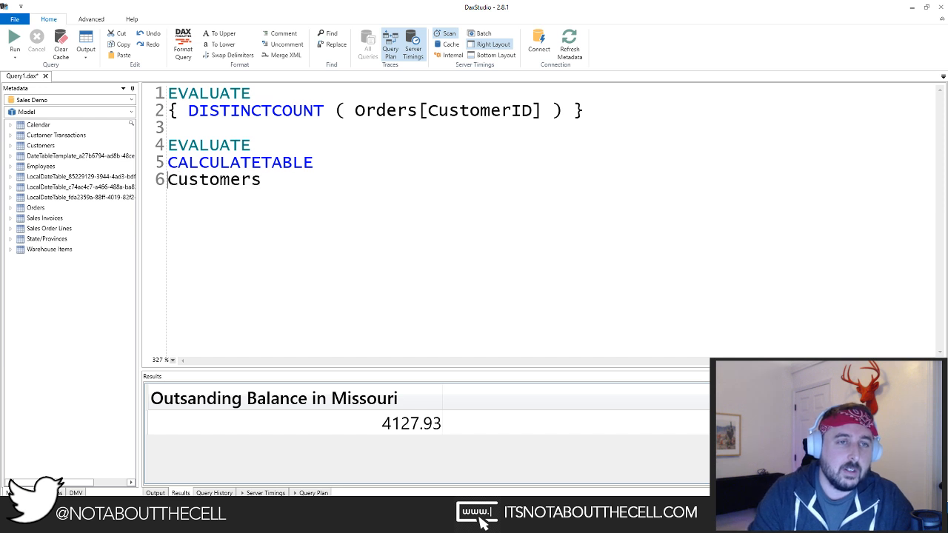
pyautogui.write('(')
# Step: Add 'Customer Transactions' as the second CALCULATETABLE argument and close the parenthesis
pyautogui.press('End')
pyautogui.write(', customer')
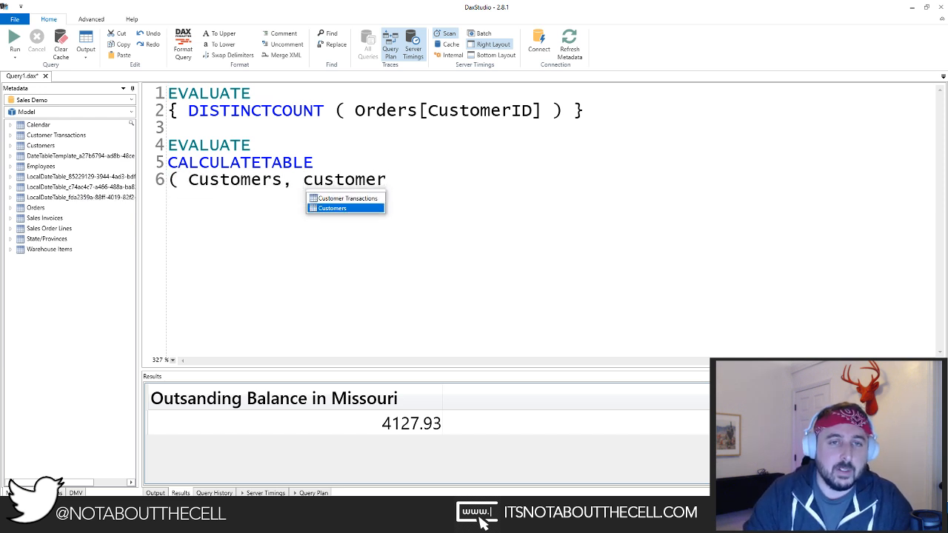
pyautogui.press('Up')
pyautogui.press('Tab')
pyautogui.write(')')
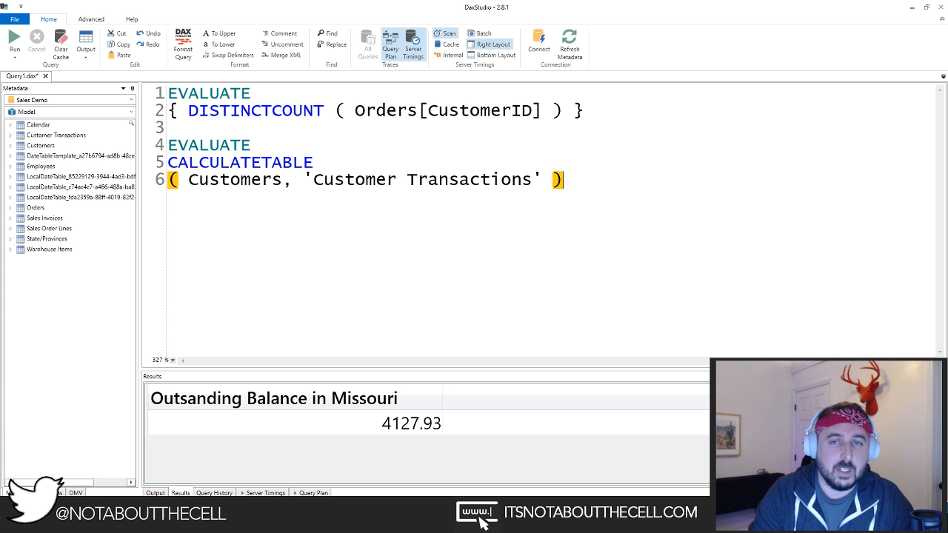
# Step: Run only the CALCULATETABLE query and enlarge the results area to inspect the returned customer rows
pyautogui.moveTo(574, 182); pyautogui.dragTo(168, 146)
pyautogui.press('F5')
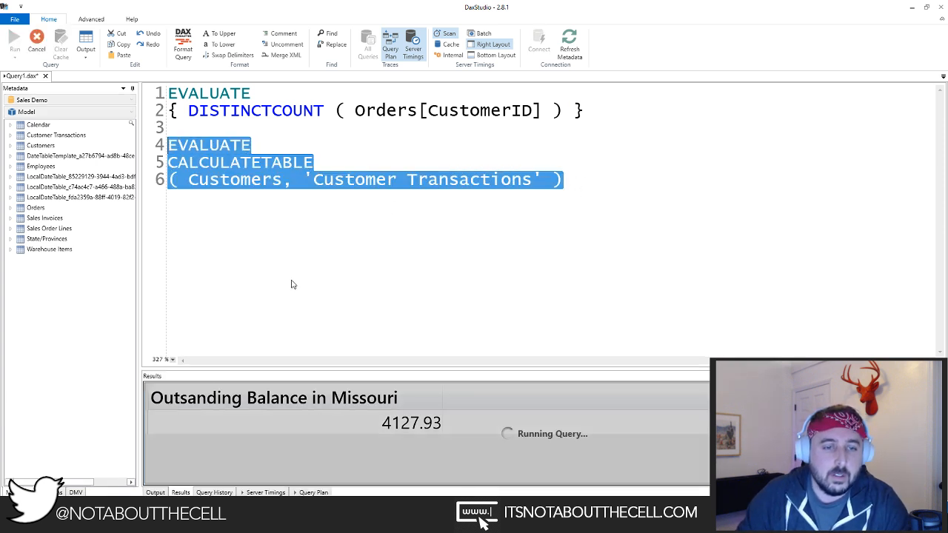
pyautogui.moveTo(300, 367); pyautogui.dragTo(273, 255)
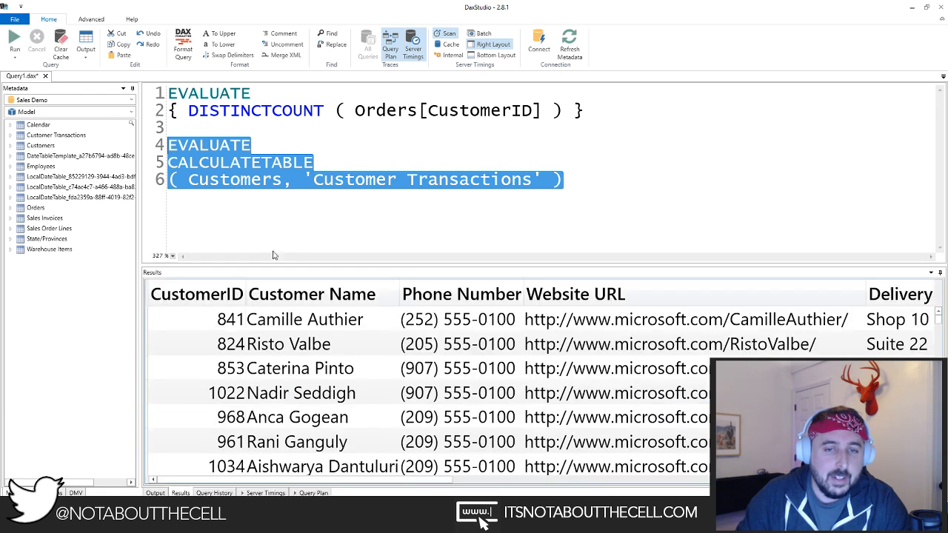
pyautogui.click(568, 182)
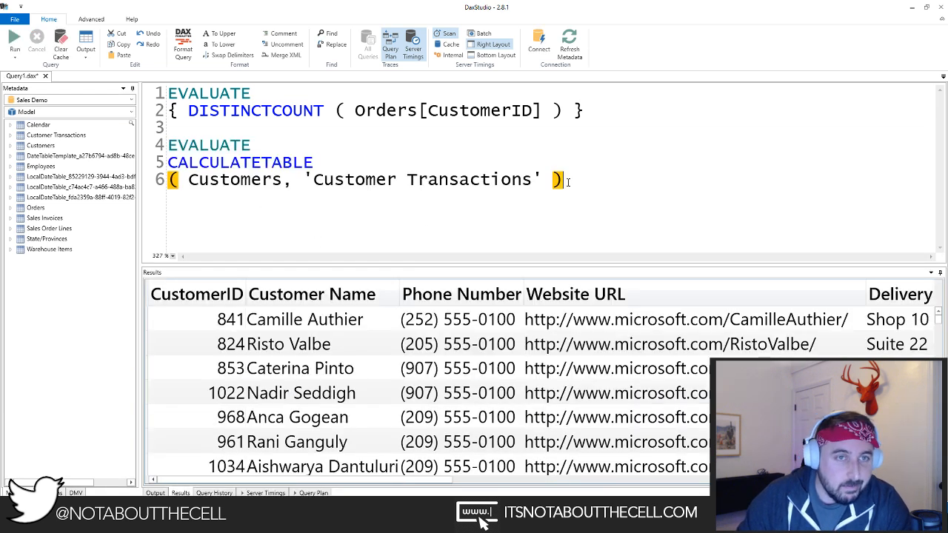
pyautogui.click(385, 164)
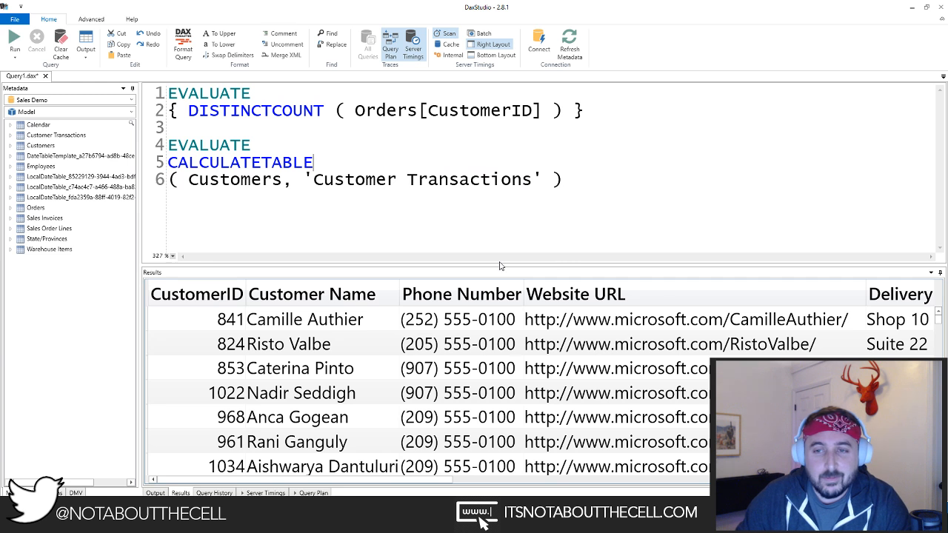
pyautogui.scroll(-3, 533, 370)
pyautogui.scroll(2, 533, 370)
pyautogui.scroll(1, 533, 371)
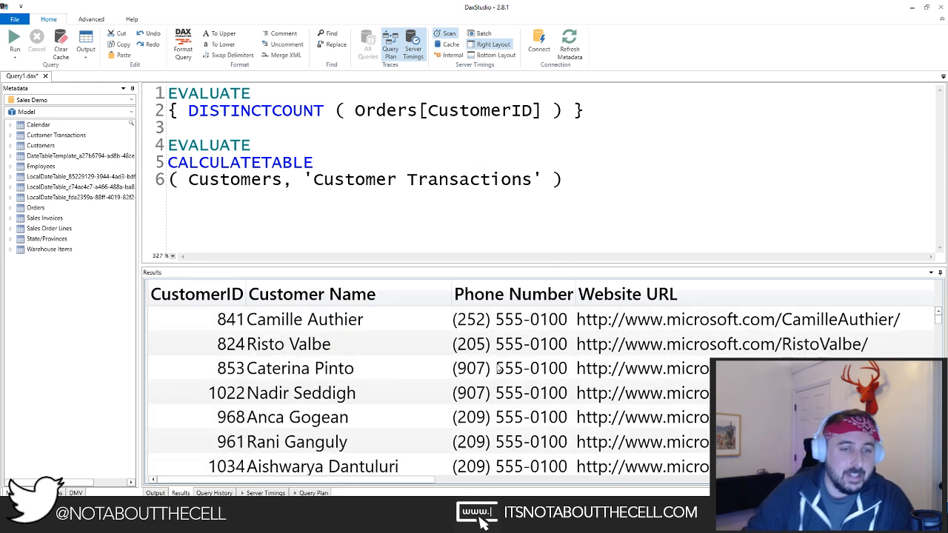
# Step: Switch to Power BI Desktop to view the modeling commands for measures, columns and tables, and return to the query in DAX Studio
pyautogui.hotkey('alt', 'Tab')
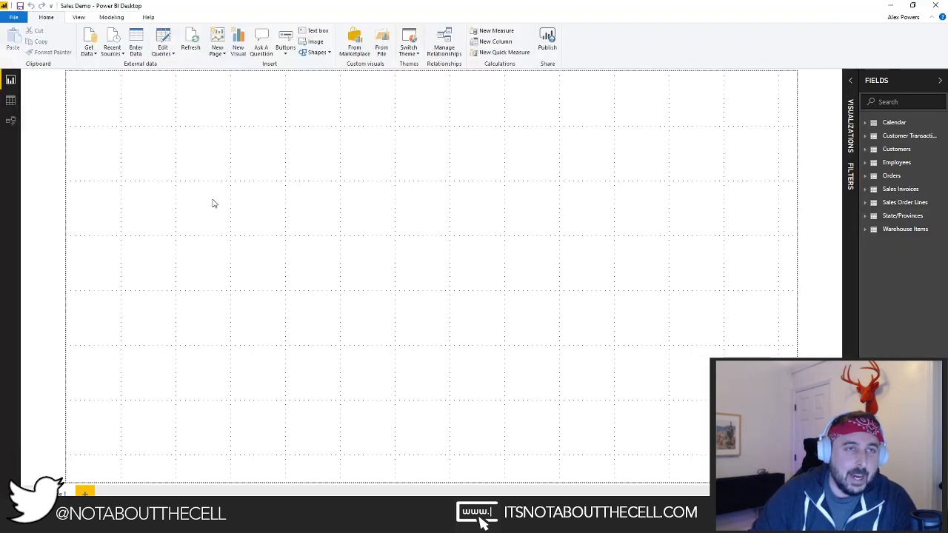
pyautogui.click(86, 20)
pyautogui.click(103, 18)
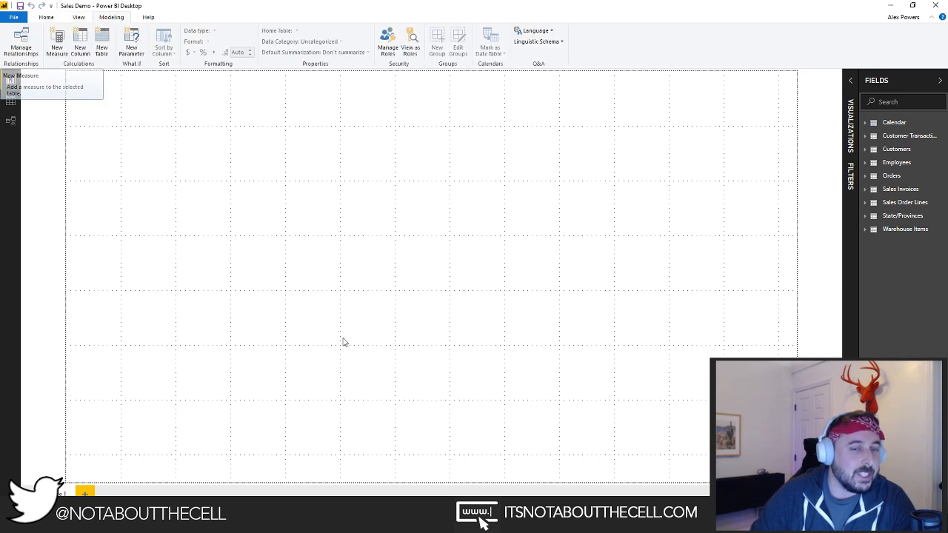
pyautogui.hotkey('alt', 'Tab')
pyautogui.click(596, 190)
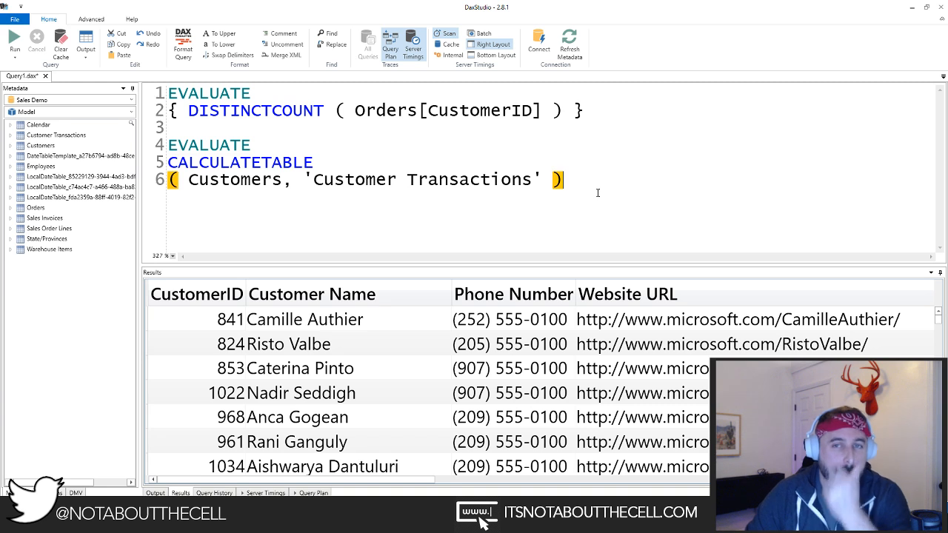
# Step: Switch to Power BI Desktop and open the Power Query Editor for the Sales Demo file
pyautogui.hotkey('alt', 'Tab')
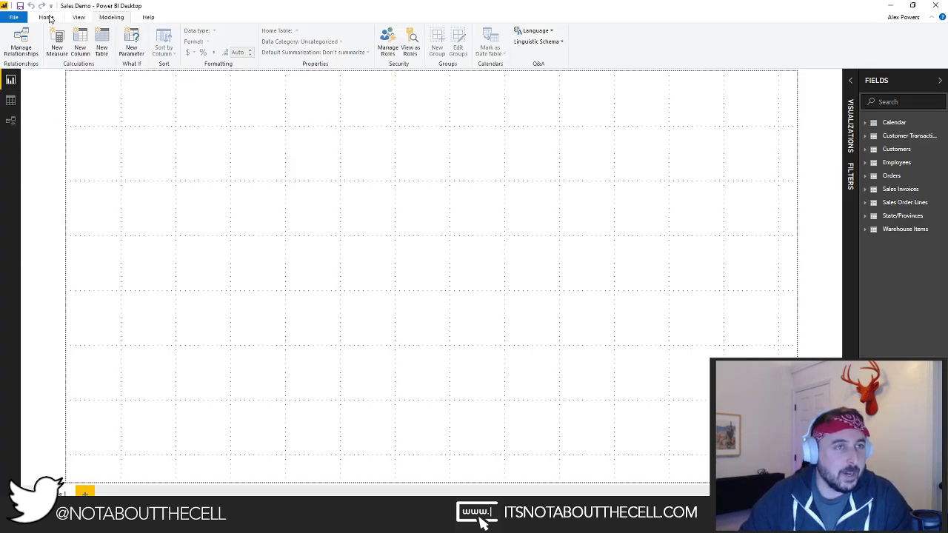
pyautogui.click(46, 17)
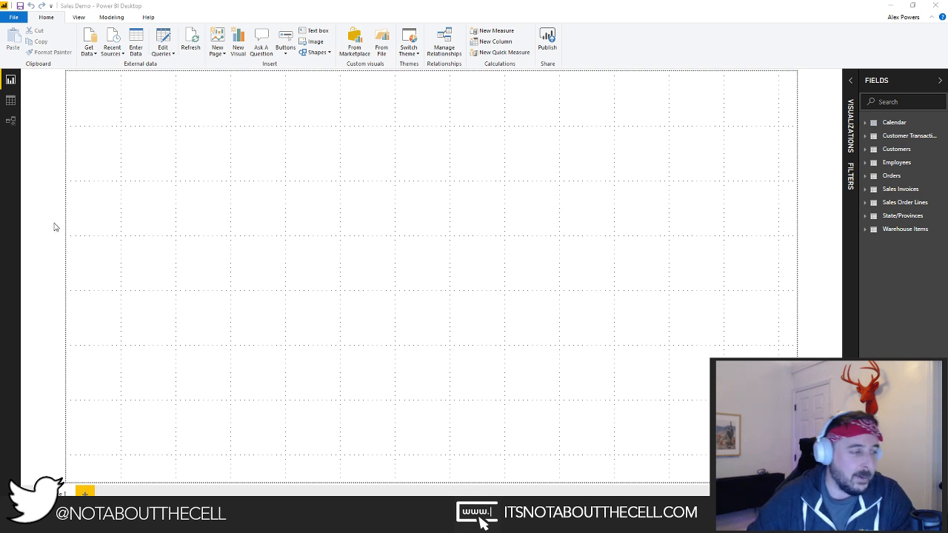
pyautogui.click(378, 107)
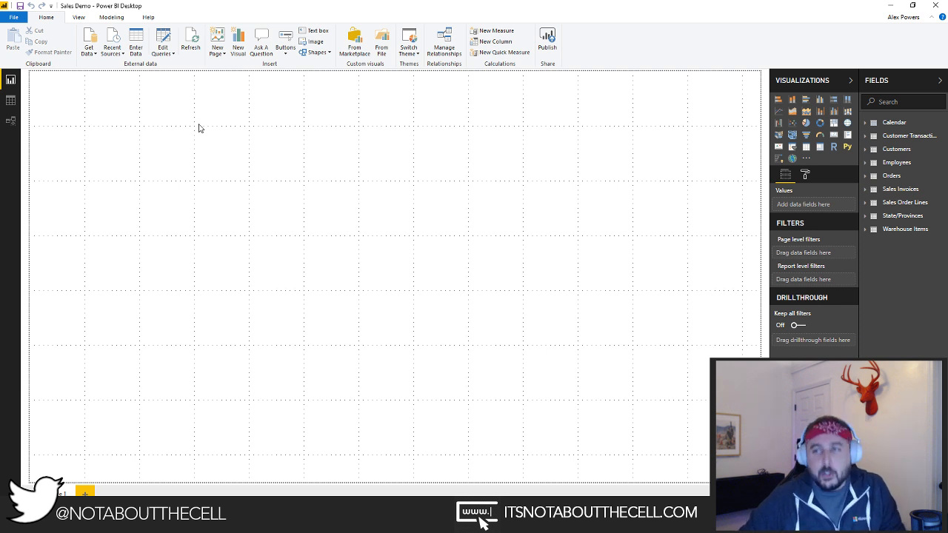
pyautogui.click(169, 53)
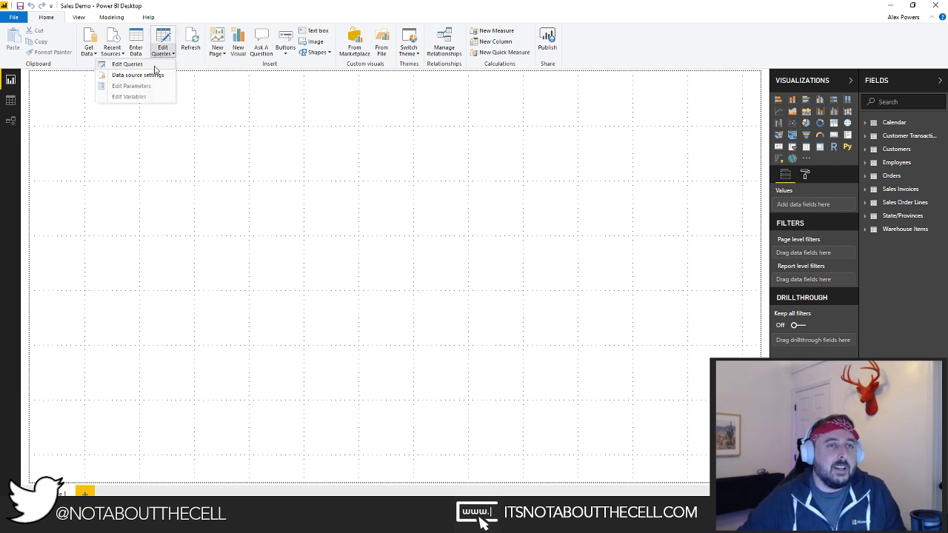
pyautogui.click(190, 81)
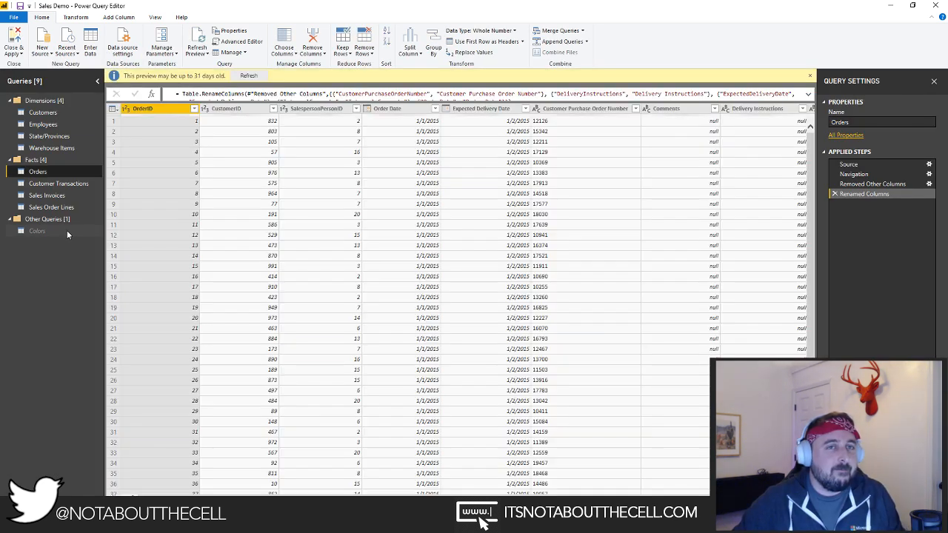
# Step: Check the option for creating a new query group and display the Customers query from the Dimensions group
pyautogui.click(38, 101)
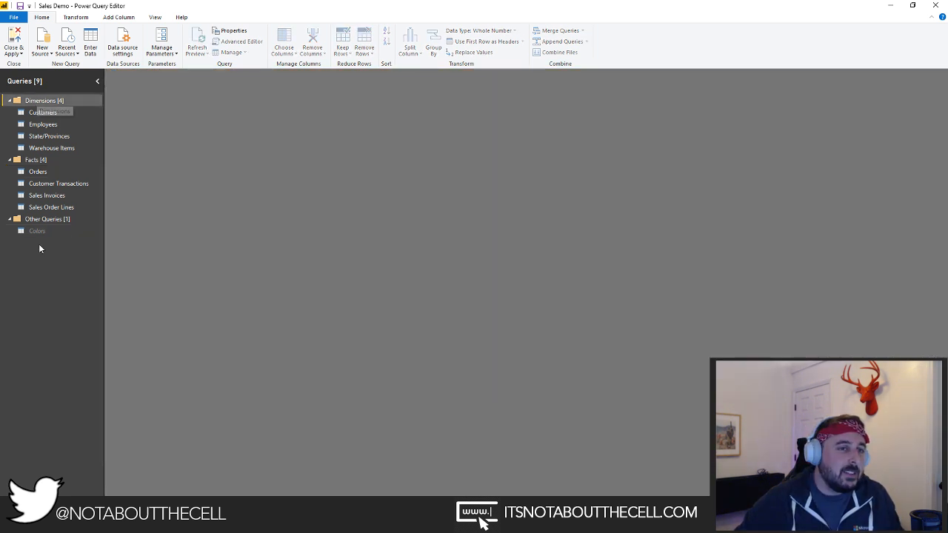
pyautogui.rightClick(39, 245)
pyautogui.moveTo(82, 268)
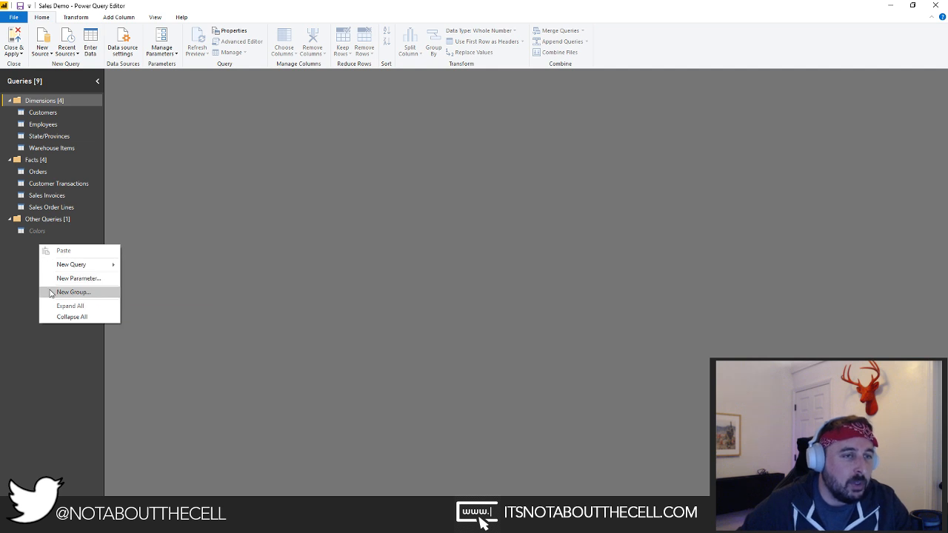
pyautogui.click(16, 276)
pyautogui.click(44, 112)
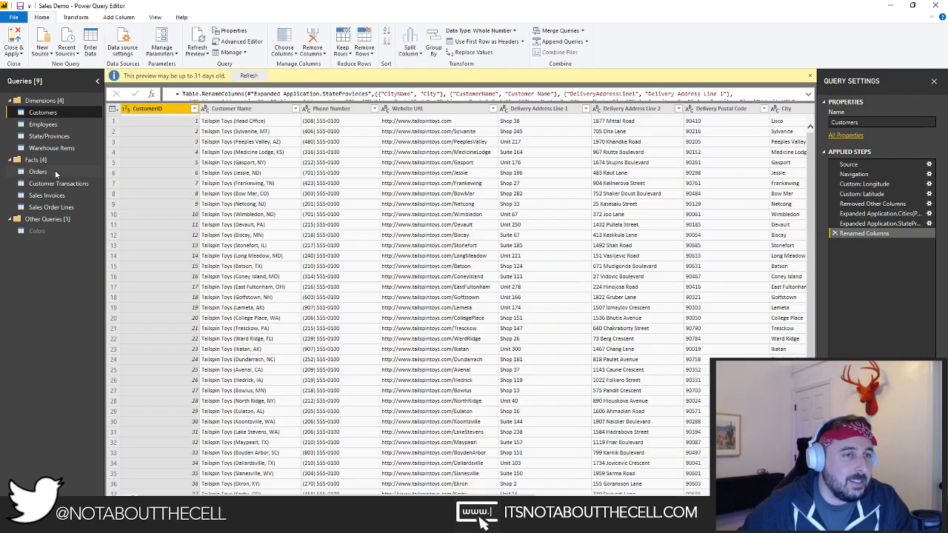
# Step: Display the Orders query from the Facts group and check the available data preview options
pyautogui.click(55, 172)
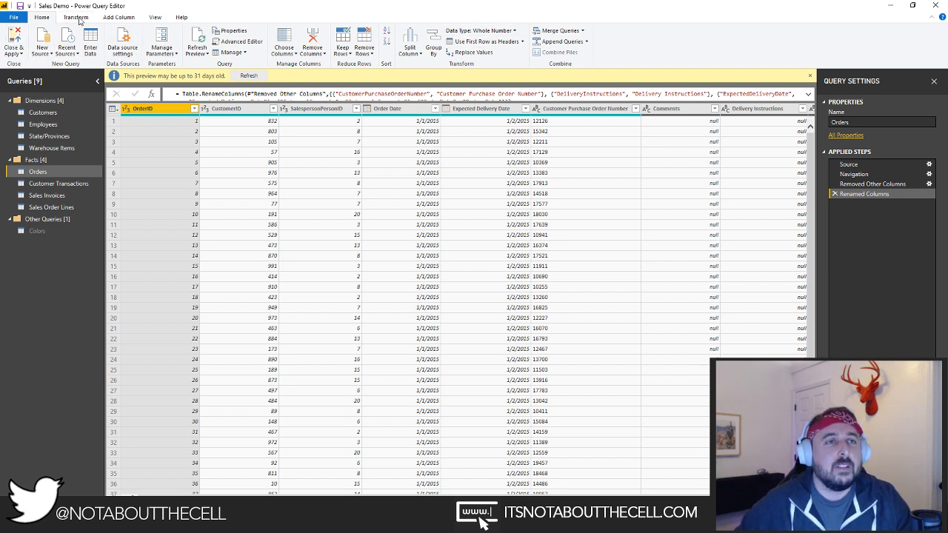
pyautogui.click(160, 23)
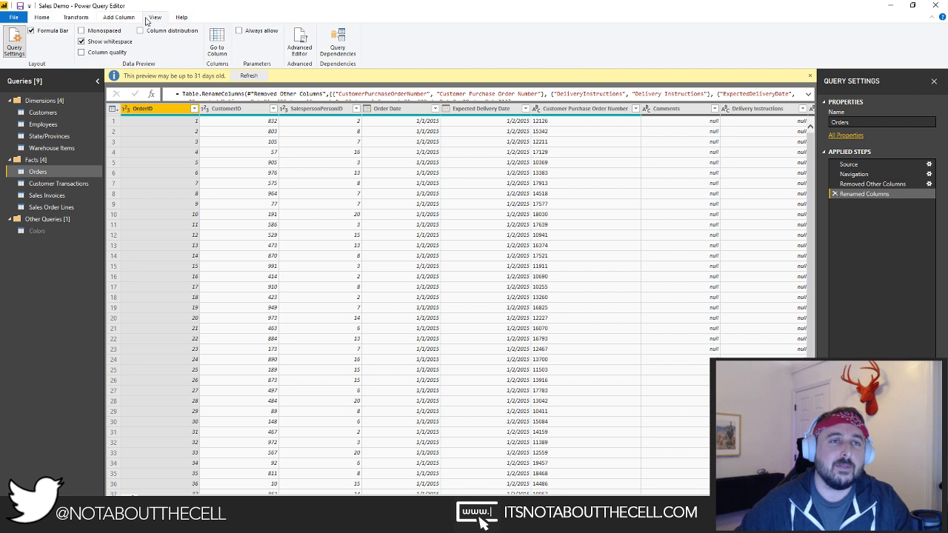
pyautogui.click(37, 19)
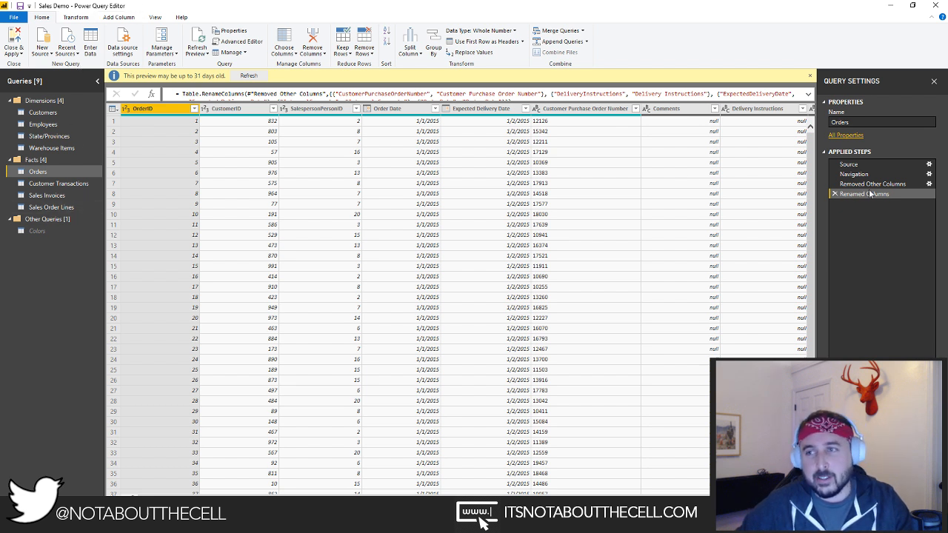
# Step: Display the Source step of the Customers query and check the data source settings for the current file
pyautogui.click(52, 113)
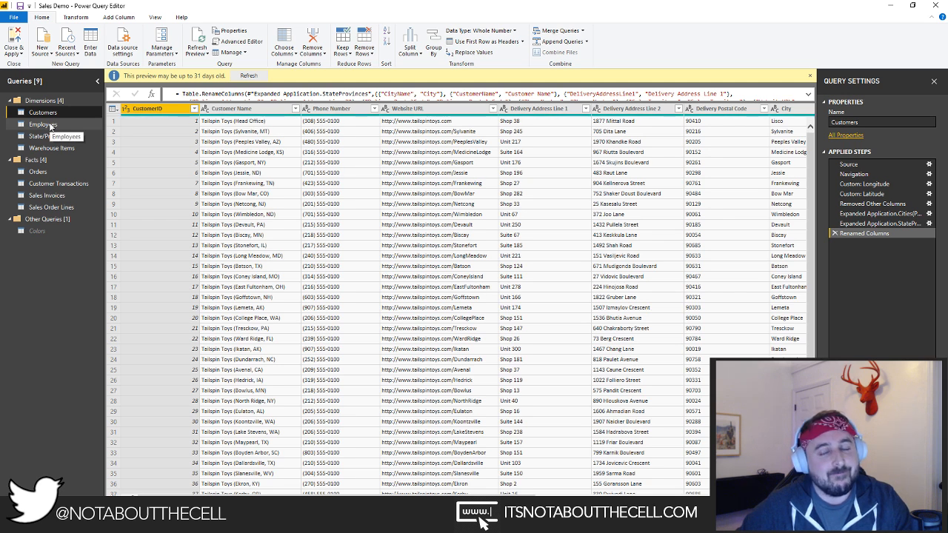
pyautogui.click(928, 164)
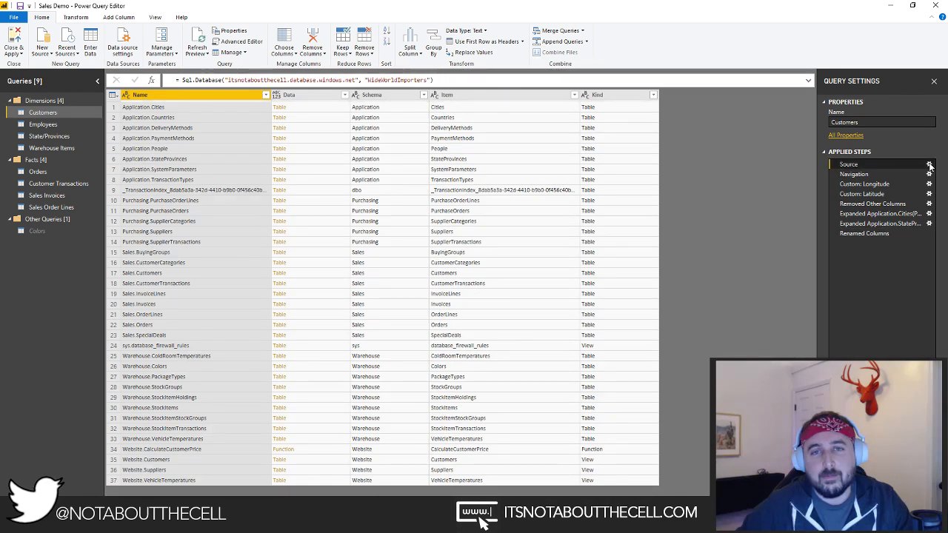
pyautogui.click(199, 54)
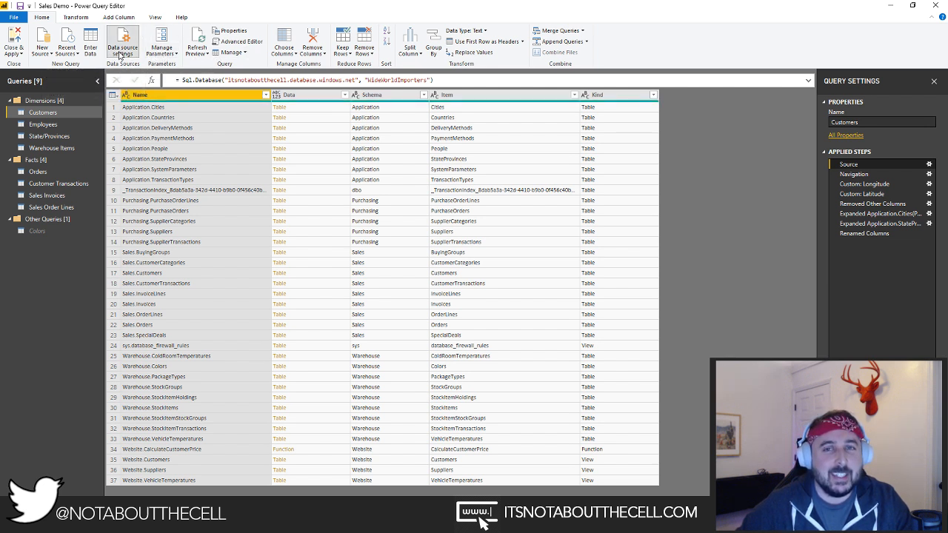
pyautogui.click(121, 55)
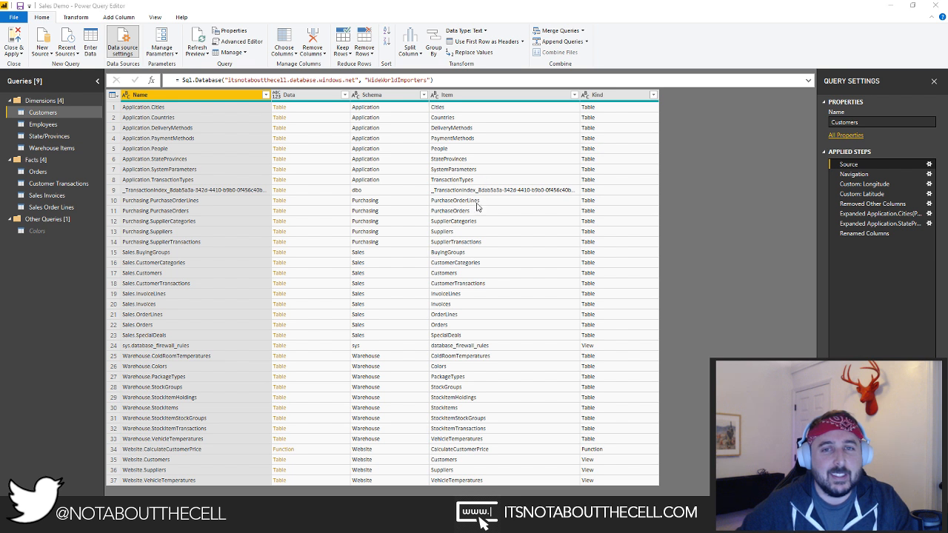
pyautogui.click(387, 204)
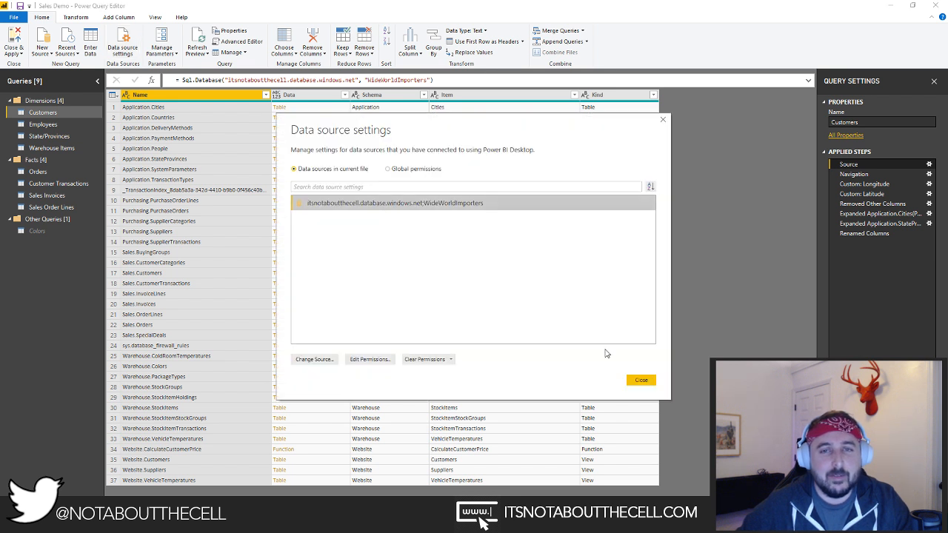
pyautogui.click(640, 380)
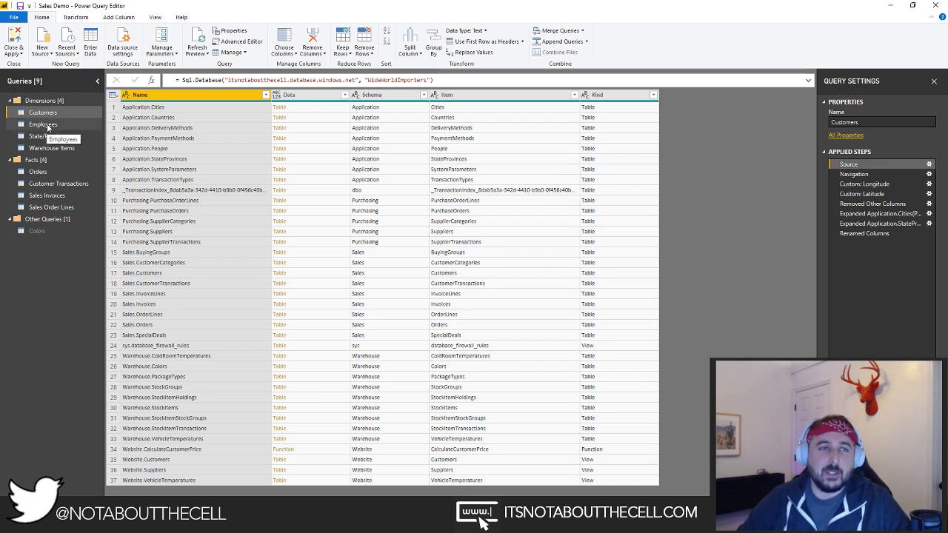
# Step: Review the Employees, State/Provinces, Warehouse Items and Orders queries one after another
pyautogui.click(47, 126)
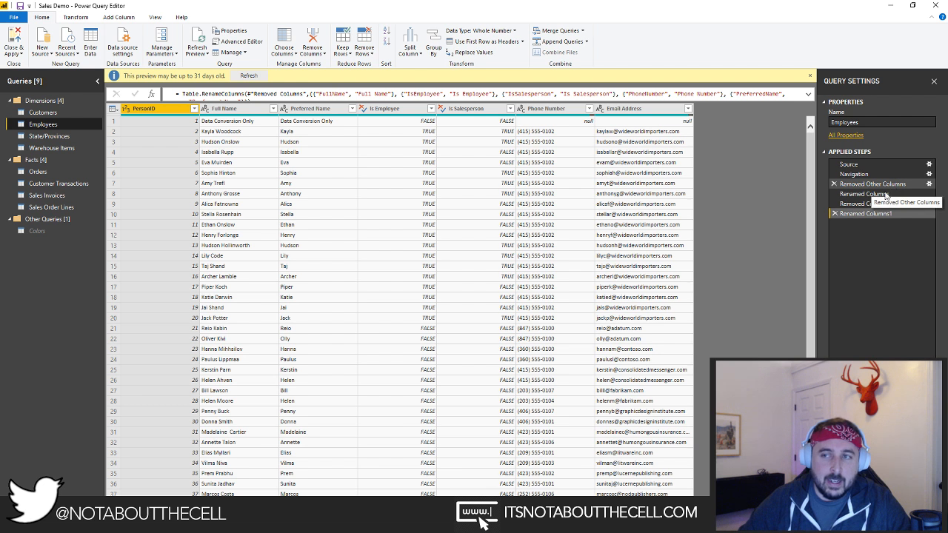
pyautogui.click(50, 138)
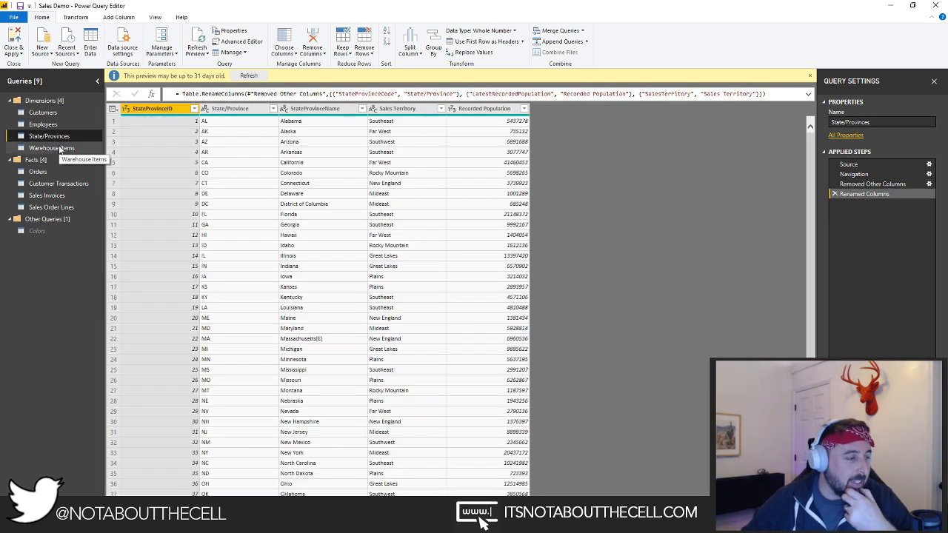
pyautogui.click(59, 149)
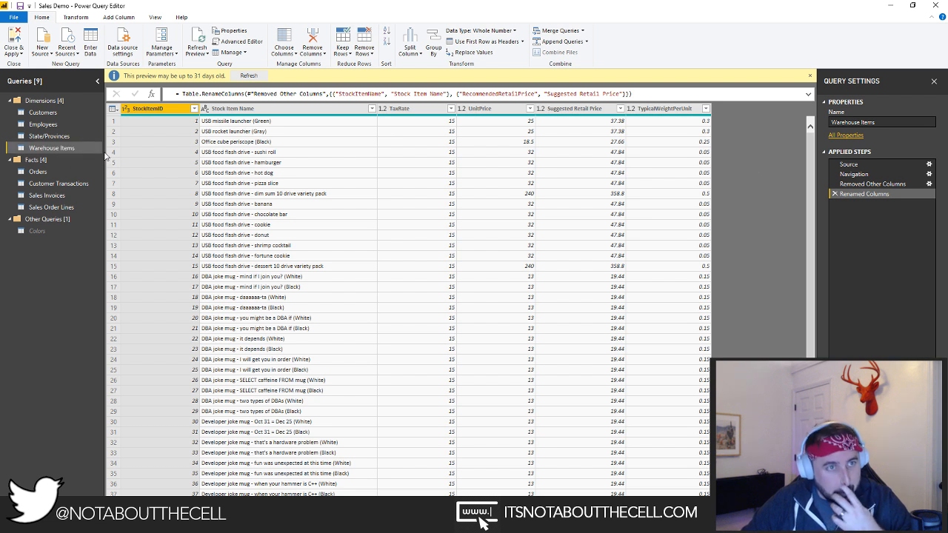
pyautogui.click(51, 169)
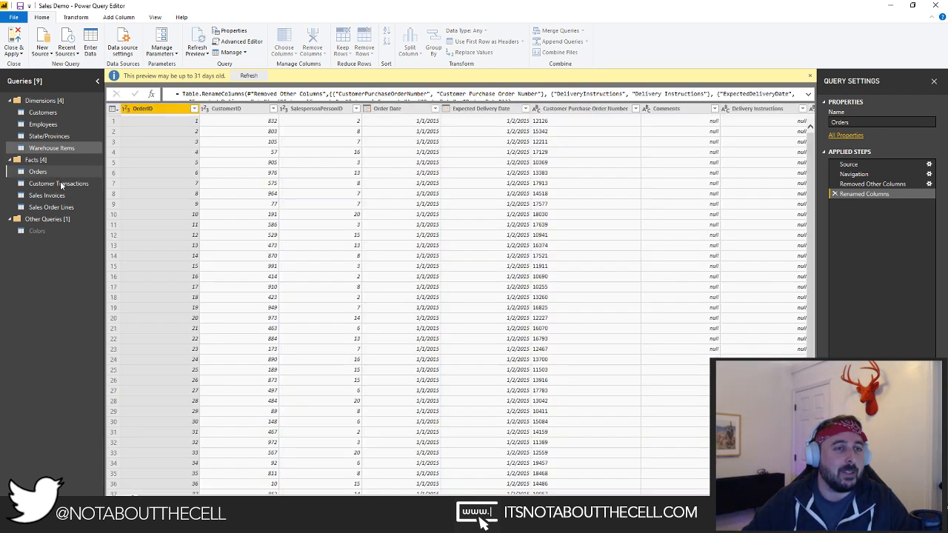
# Step: Turn on column distribution in the data preview and view the distributions for the Orders and Customers queries
pyautogui.click(155, 18)
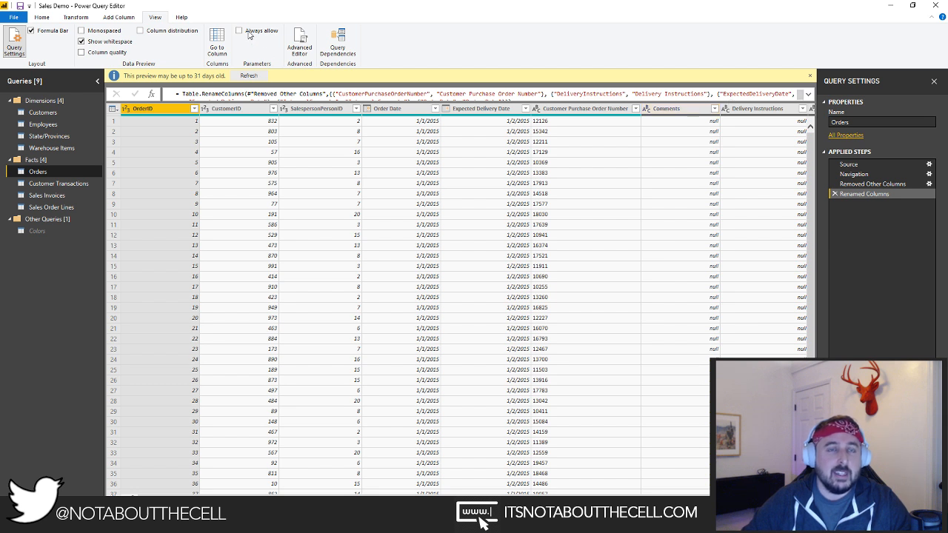
pyautogui.click(160, 34)
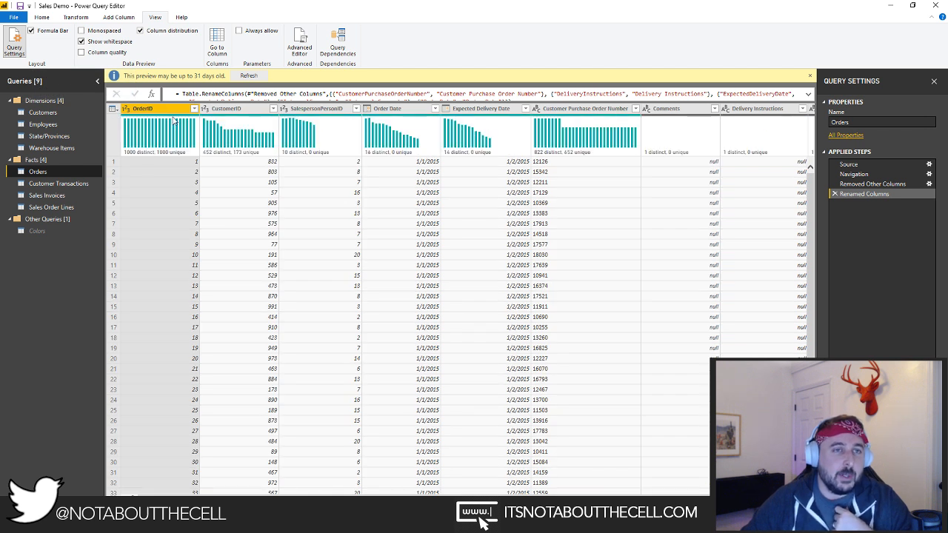
pyautogui.moveTo(239, 138)
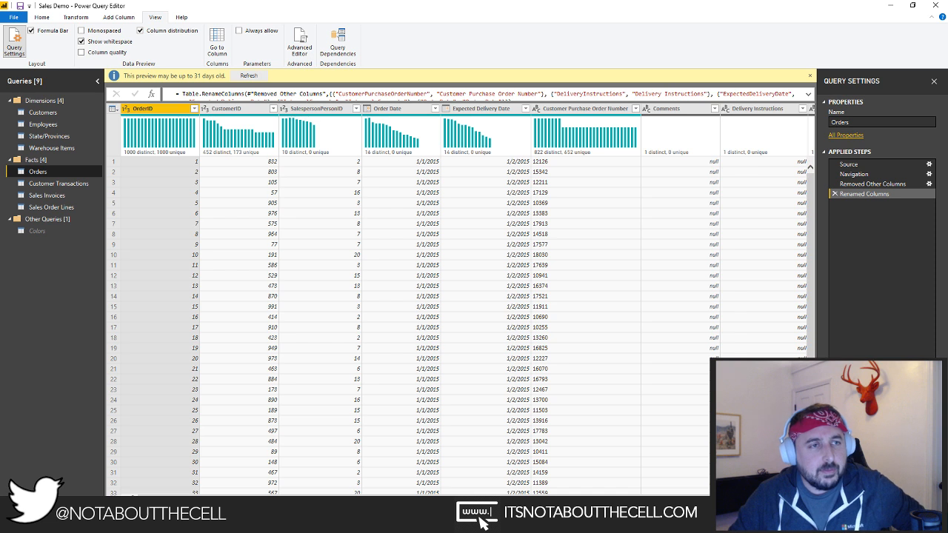
pyautogui.click(43, 111)
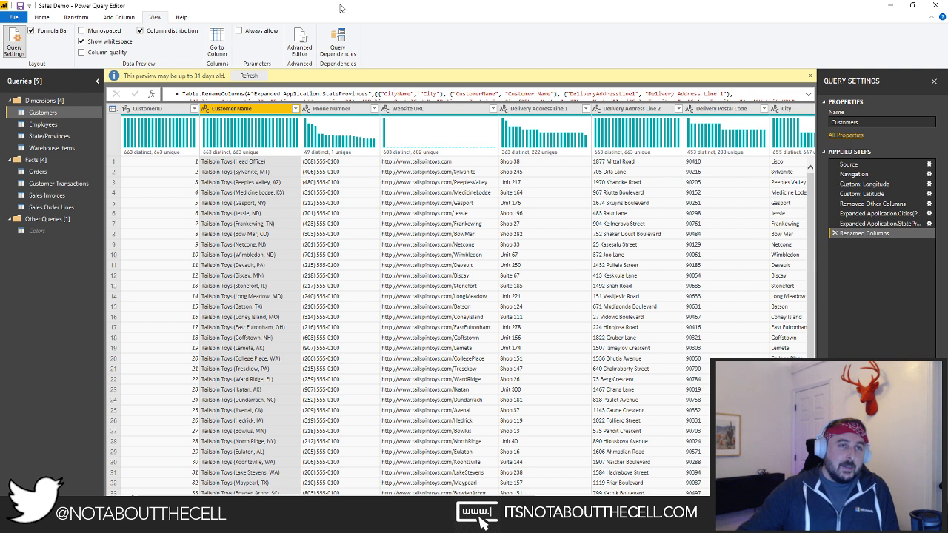
pyautogui.click(44, 18)
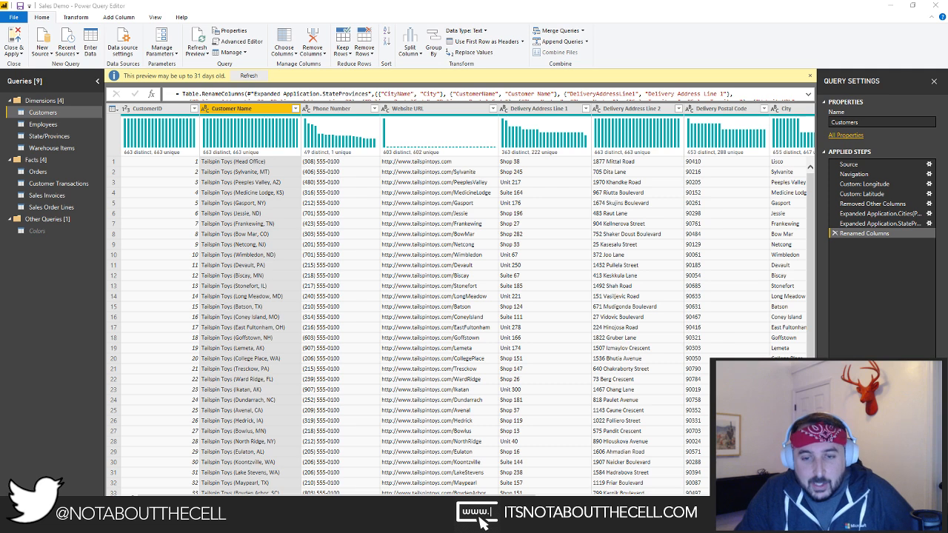
# Step: Switch to Power BI Desktop and display the relationship diagram of all tables in the model
pyautogui.moveTo(495, 498); pyautogui.dragTo(732, 497)
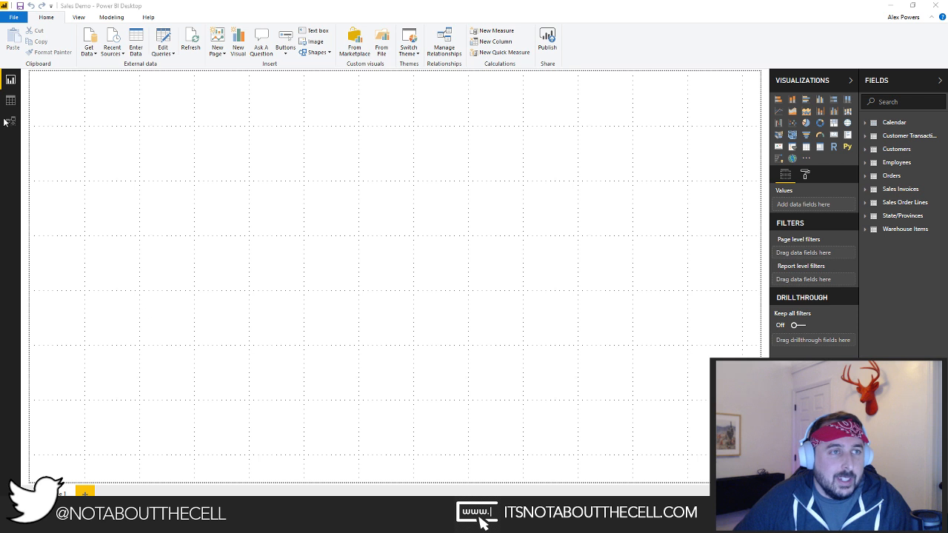
pyautogui.click(11, 121)
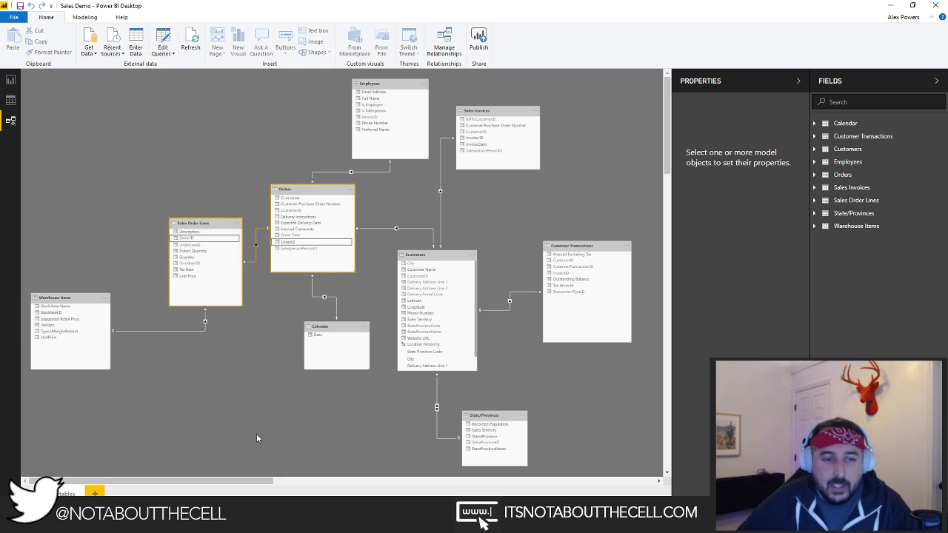
pyautogui.moveTo(265, 485); pyautogui.dragTo(190, 469)
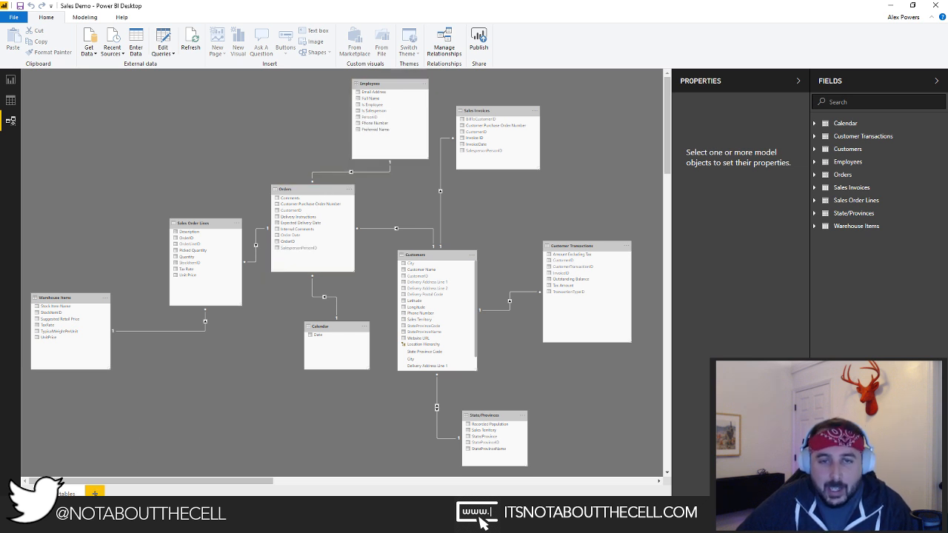
# Step: Create a new model diagram layout and name it Customers
pyautogui.click(95, 492)
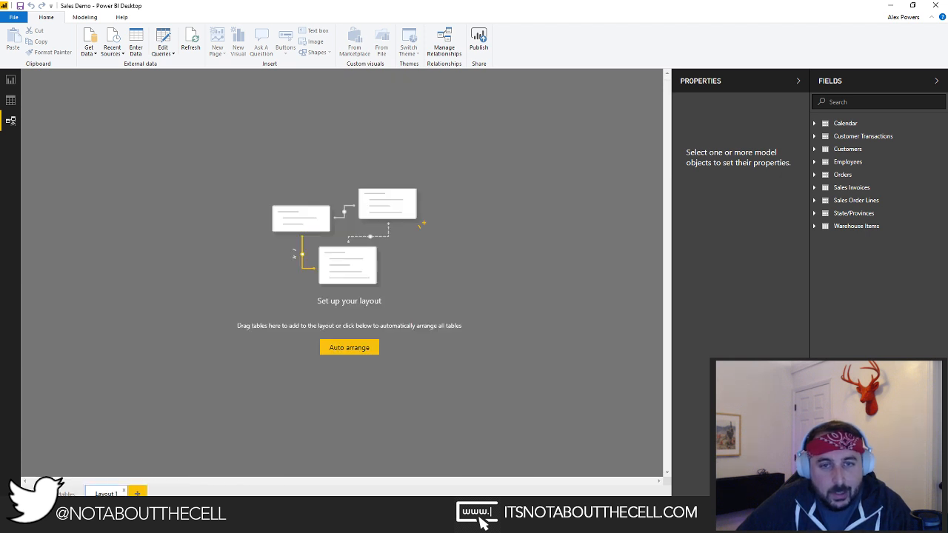
pyautogui.doubleClick(111, 493)
pyautogui.write('Customers')
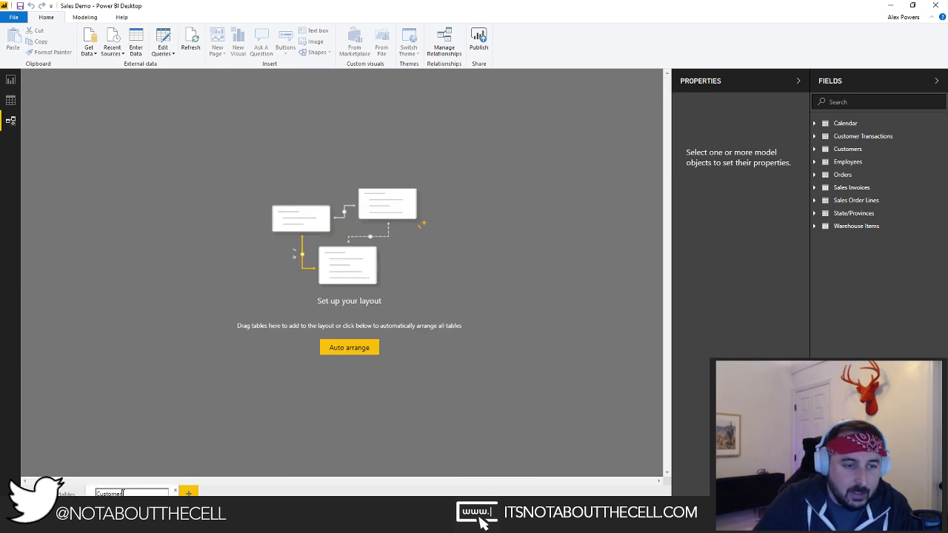
pyautogui.press('Return')
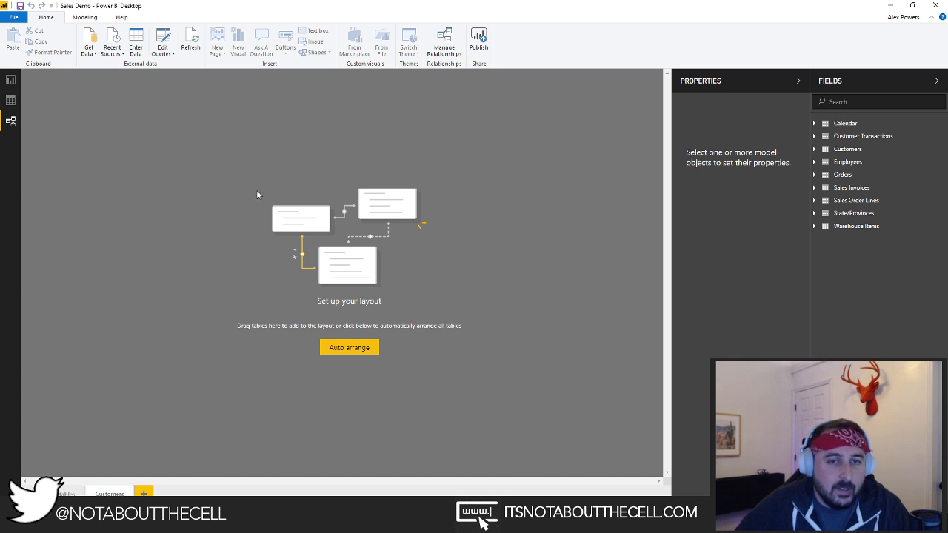
# Step: Add the Customers and Customer Transactions tables to the Customers layout, placing Customers above and to the left of Customer Transactions
pyautogui.moveTo(851, 150); pyautogui.dragTo(227, 175)
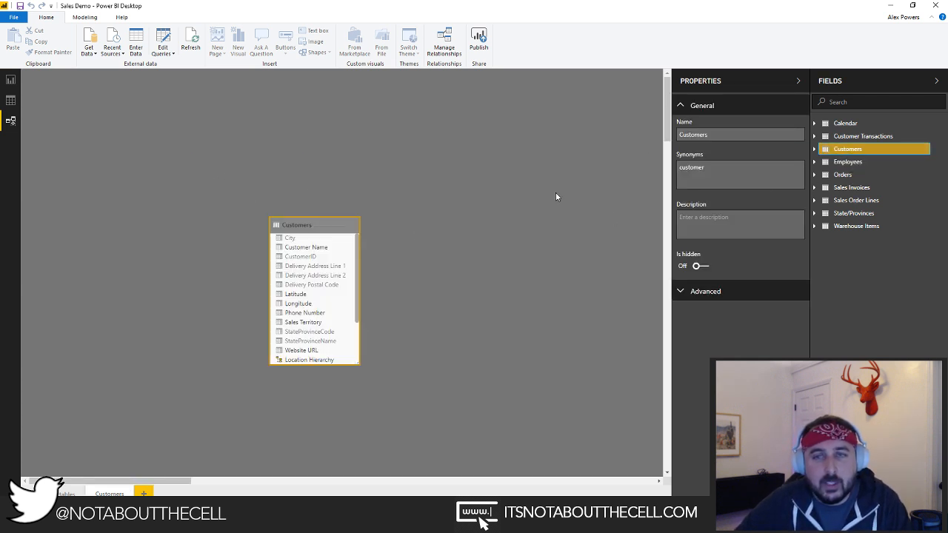
pyautogui.moveTo(863, 136); pyautogui.dragTo(453, 284)
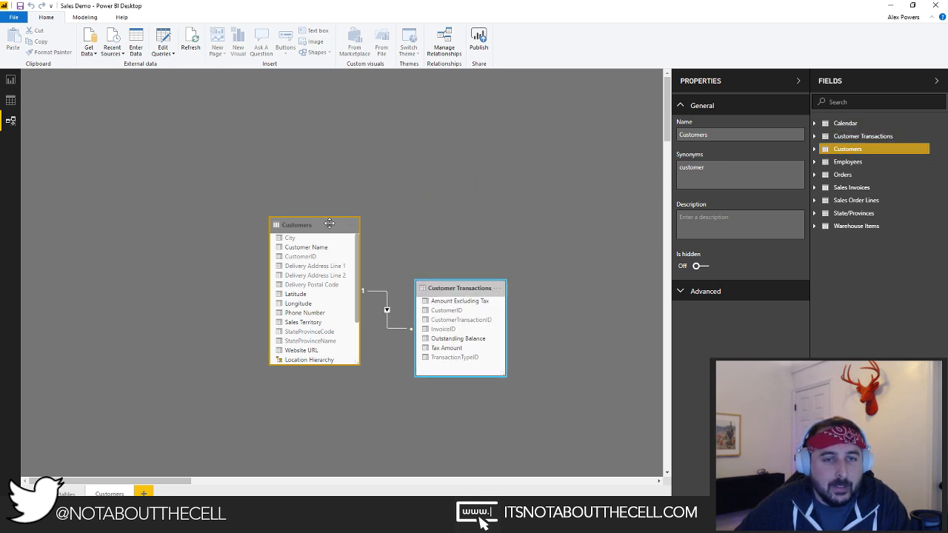
pyautogui.moveTo(329, 223); pyautogui.dragTo(311, 202)
pyautogui.click(384, 165)
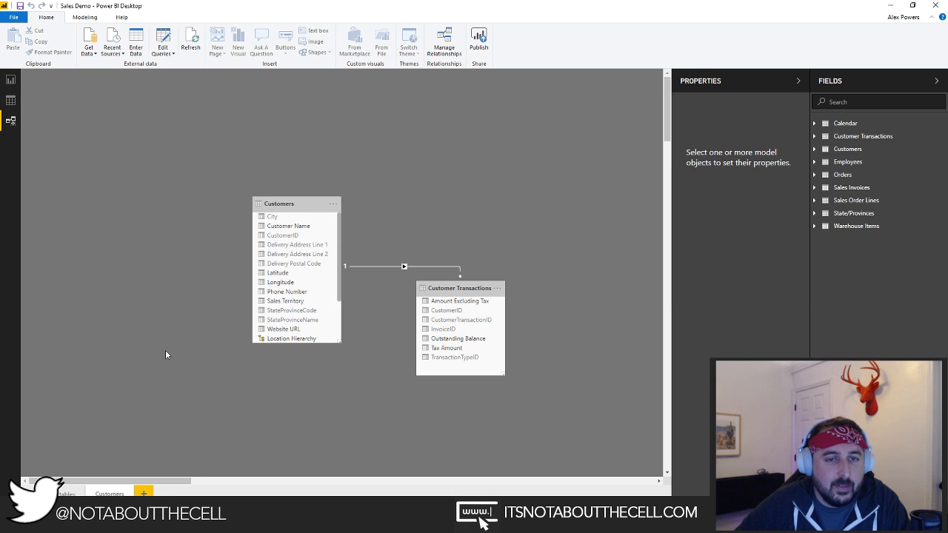
# Step: Compare the all-tables diagram with the Customers layout, examining how the Customers table relates to the others
pyautogui.click(69, 494)
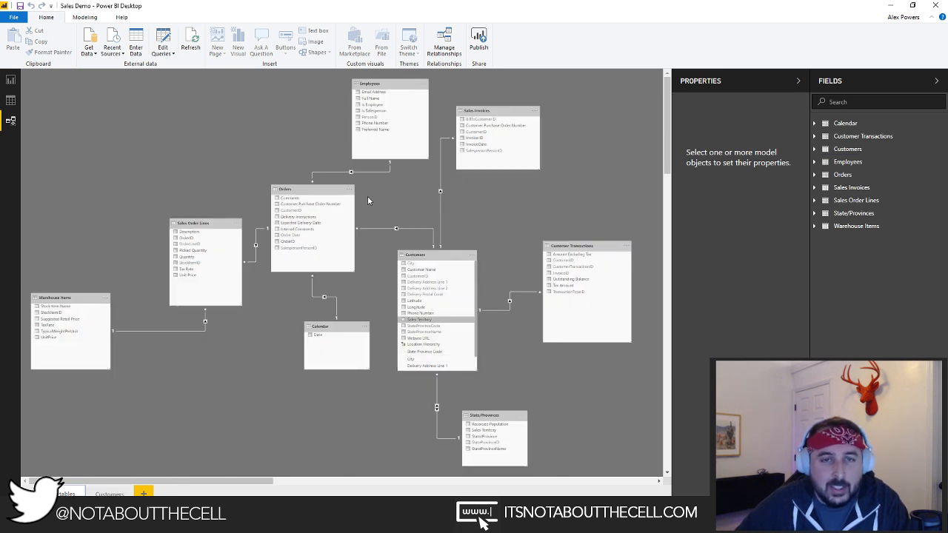
pyautogui.scroll(-1, 227, 161)
pyautogui.scroll(-1, 226, 161)
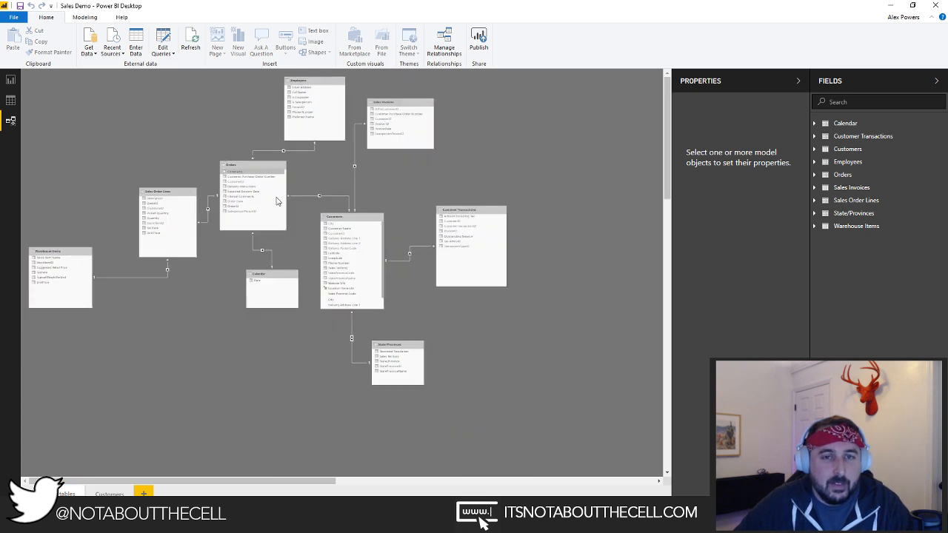
pyautogui.scroll(-1, 227, 161)
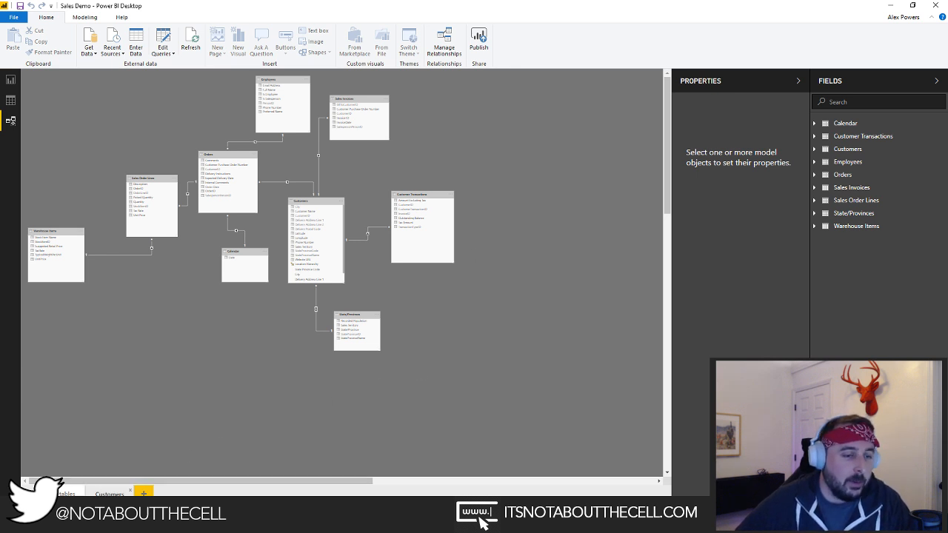
pyautogui.click(110, 493)
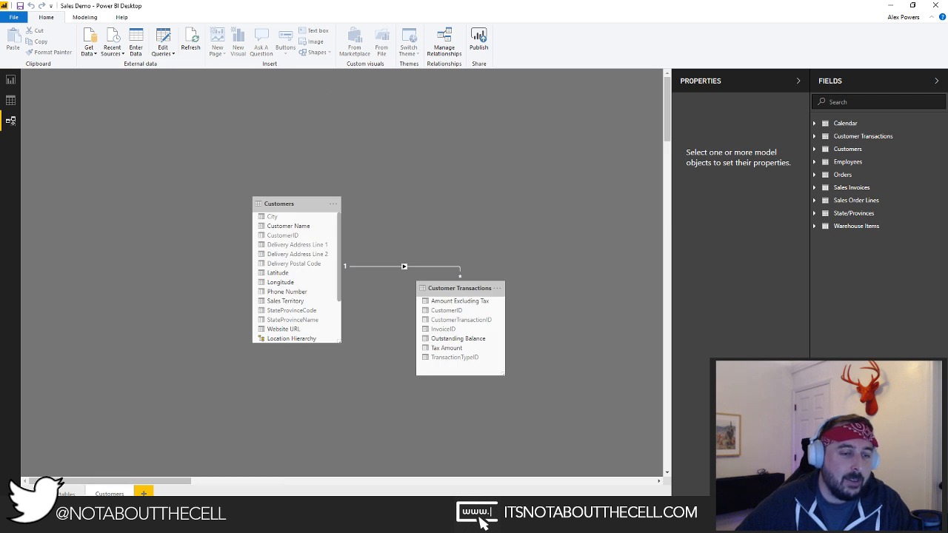
pyautogui.click(66, 493)
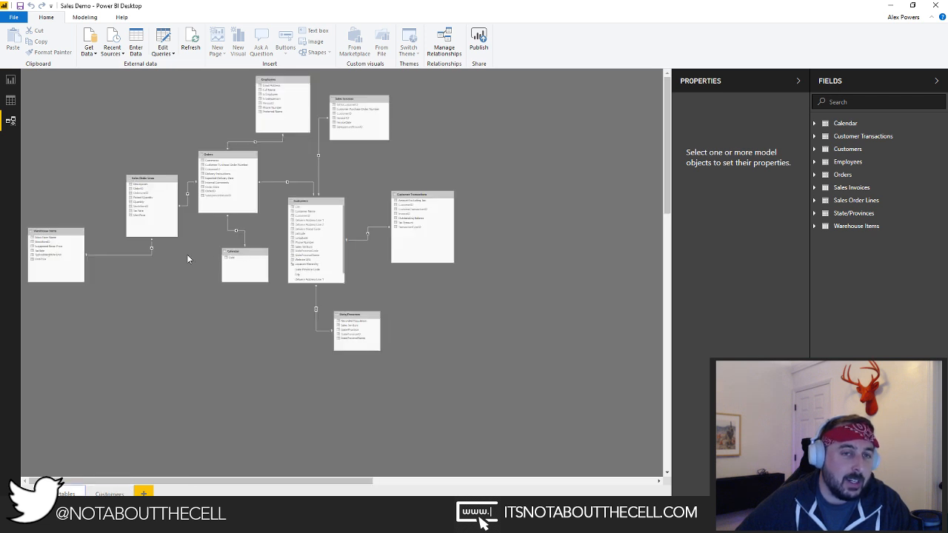
pyautogui.click(110, 493)
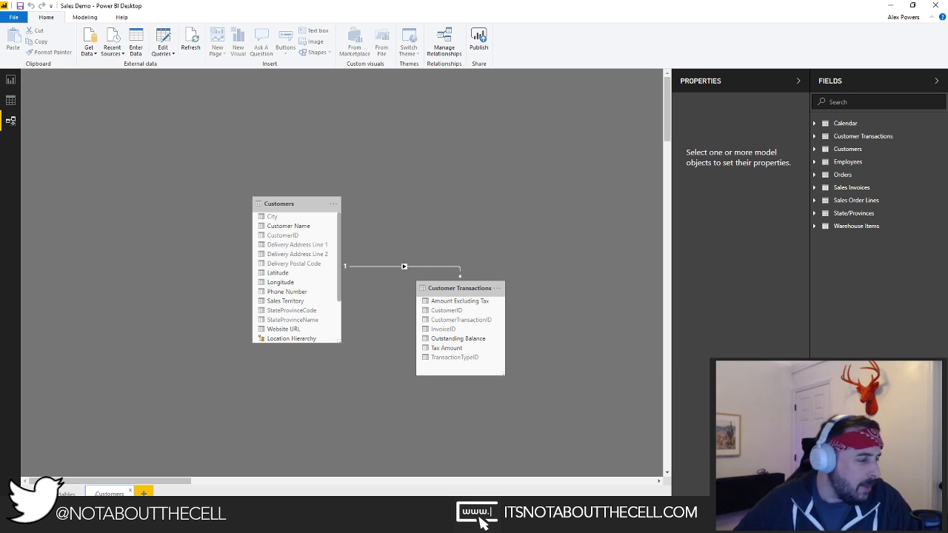
pyautogui.click(298, 205)
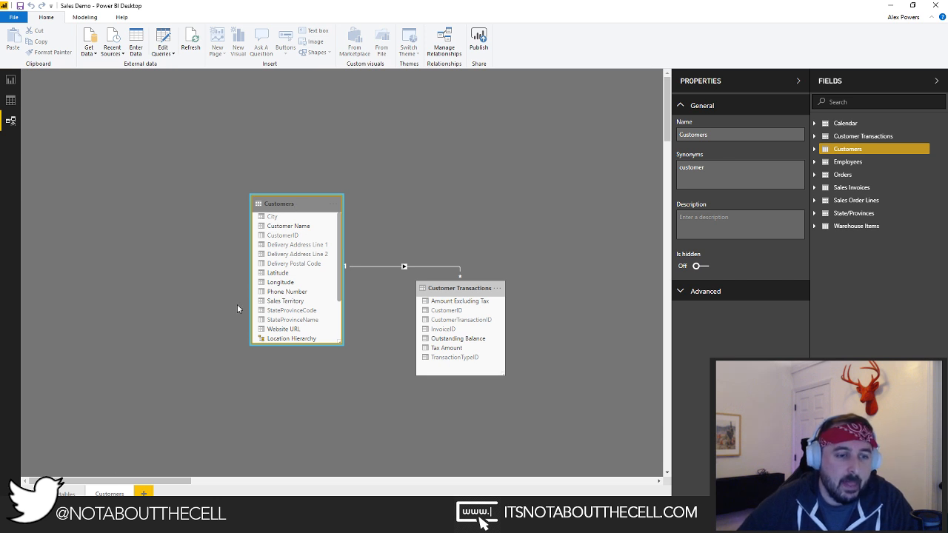
pyautogui.click(66, 493)
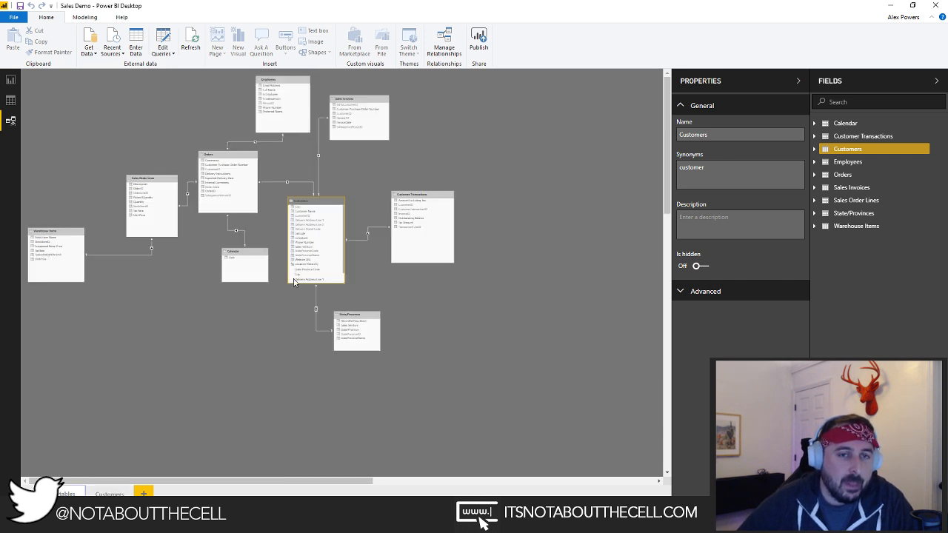
# Step: Add the Orders table to the Customers layout and arrange Customers above, with Orders below it on the opposite side from Customer Transactions
pyautogui.click(480, 161)
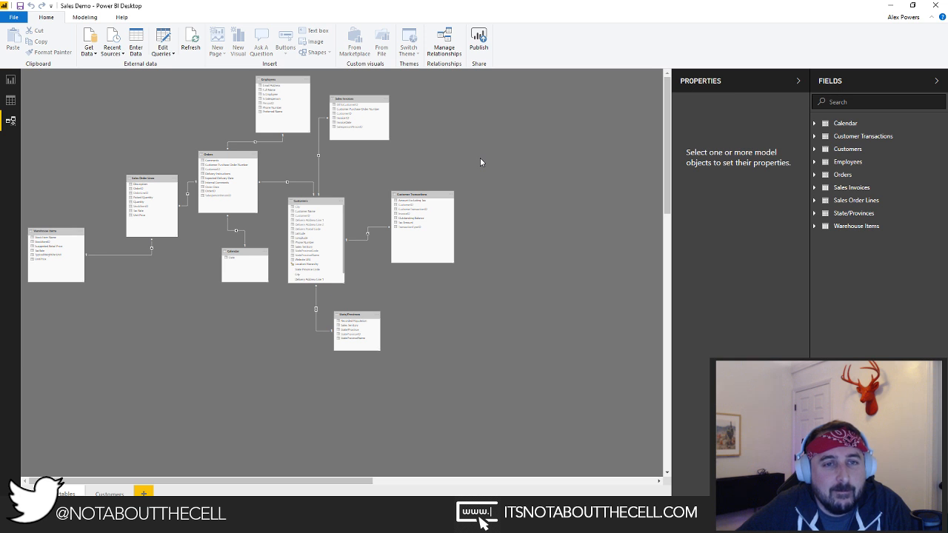
pyautogui.click(111, 493)
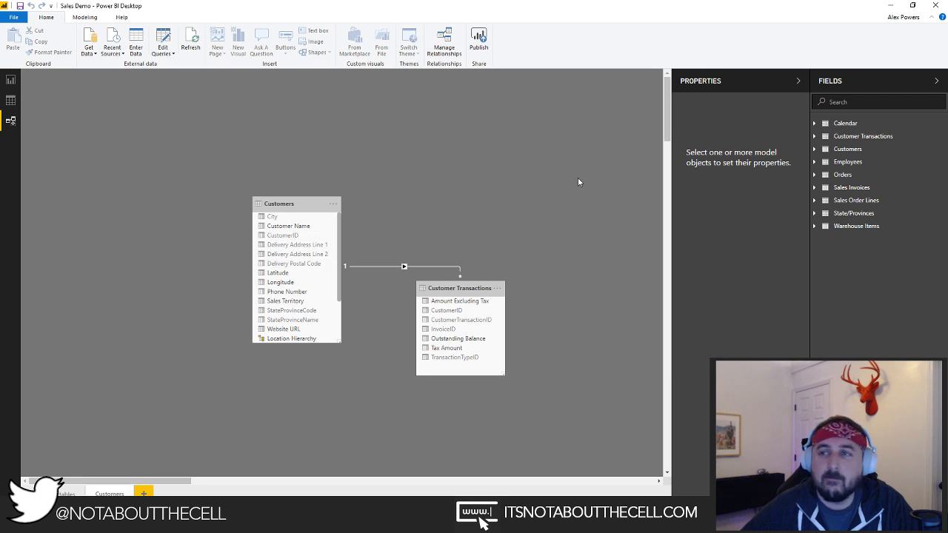
pyautogui.moveTo(835, 181); pyautogui.dragTo(238, 182)
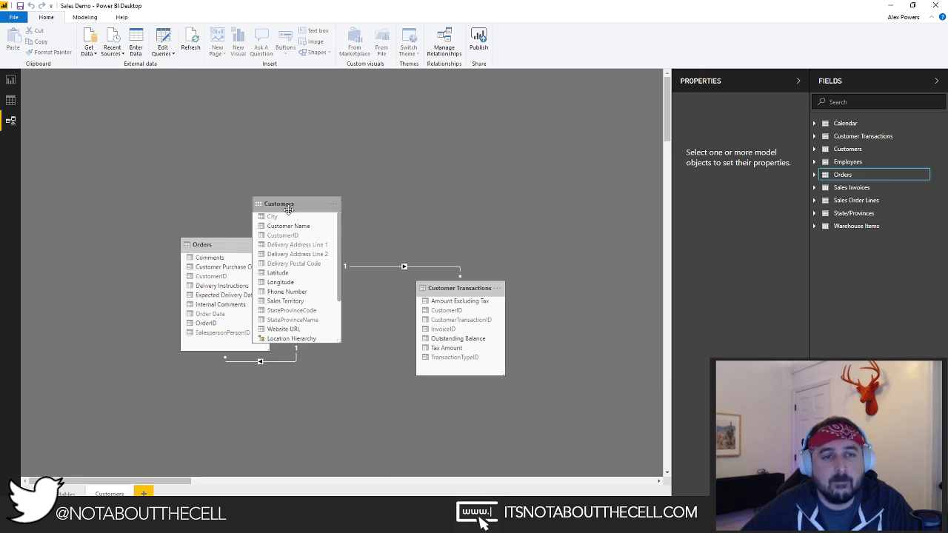
pyautogui.moveTo(293, 203); pyautogui.dragTo(330, 132)
pyautogui.moveTo(242, 248); pyautogui.dragTo(256, 324)
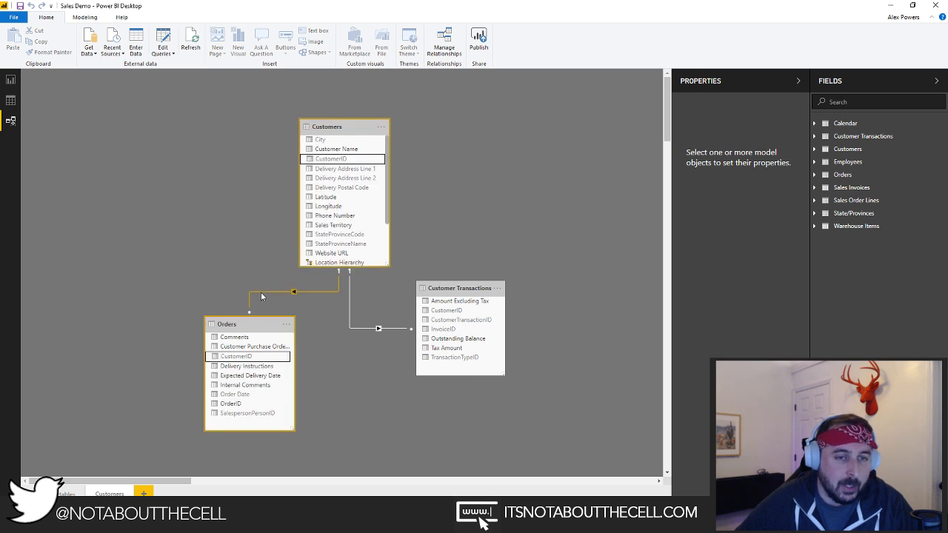
# Step: Inspect the cross filter direction options of the Orders–Customers relationship without changing them
pyautogui.doubleClick(260, 293)
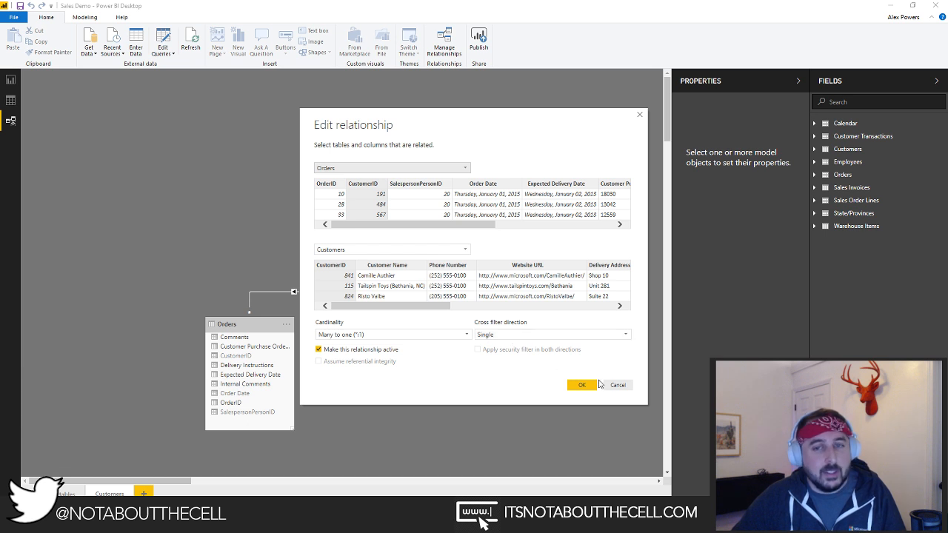
pyautogui.click(581, 335)
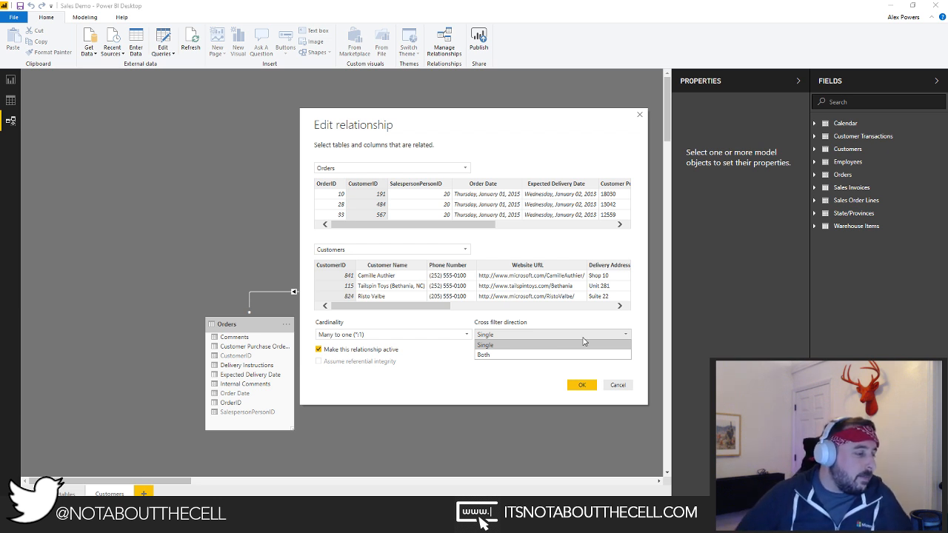
pyautogui.click(584, 334)
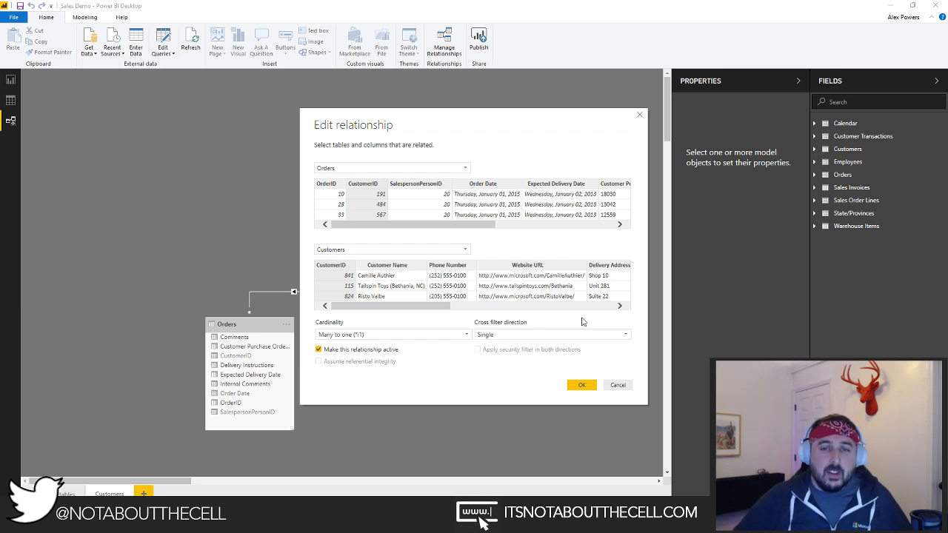
pyautogui.click(617, 385)
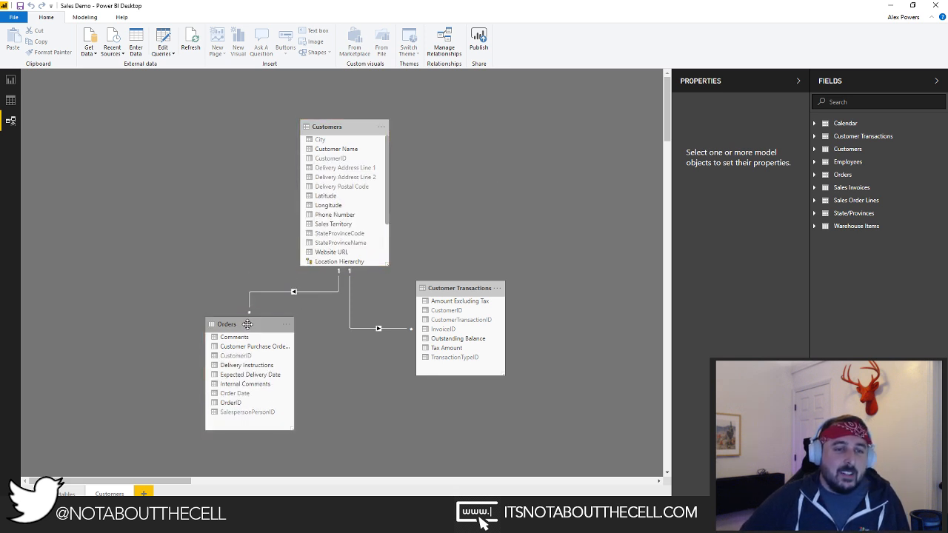
# Step: Fine-tune the Customers layout by moving Orders slightly down and Customers slightly up and to the left
pyautogui.moveTo(248, 324)
pyautogui.mouseDown()
pyautogui.moveTo(256, 329)
pyautogui.moveTo(247, 329)
pyautogui.mouseUp()
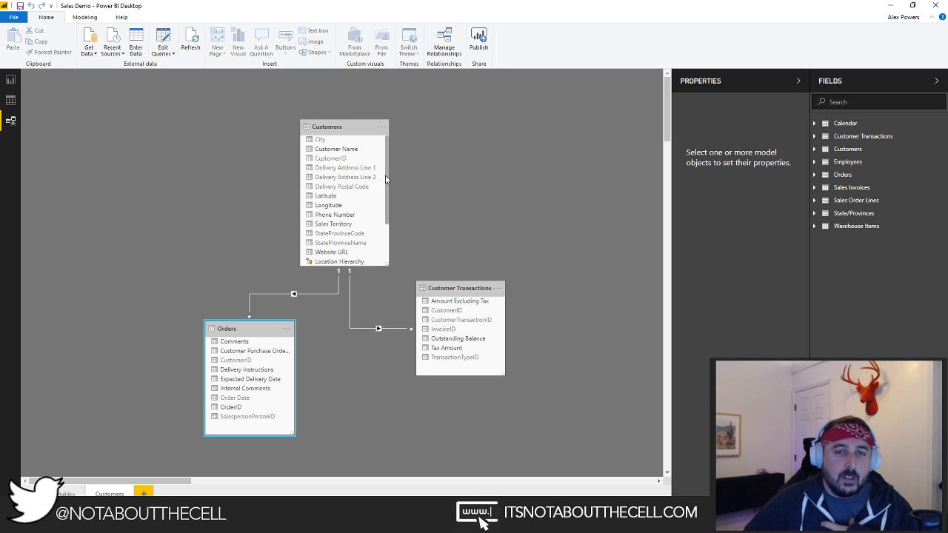
pyautogui.scroll(-3, 385, 193)
pyautogui.scroll(3, 382, 170)
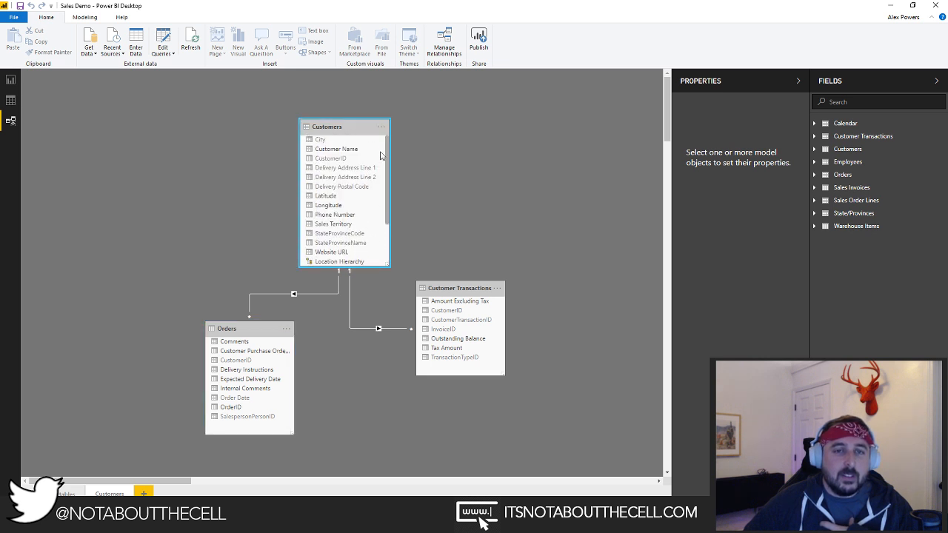
pyautogui.moveTo(337, 123); pyautogui.dragTo(321, 112)
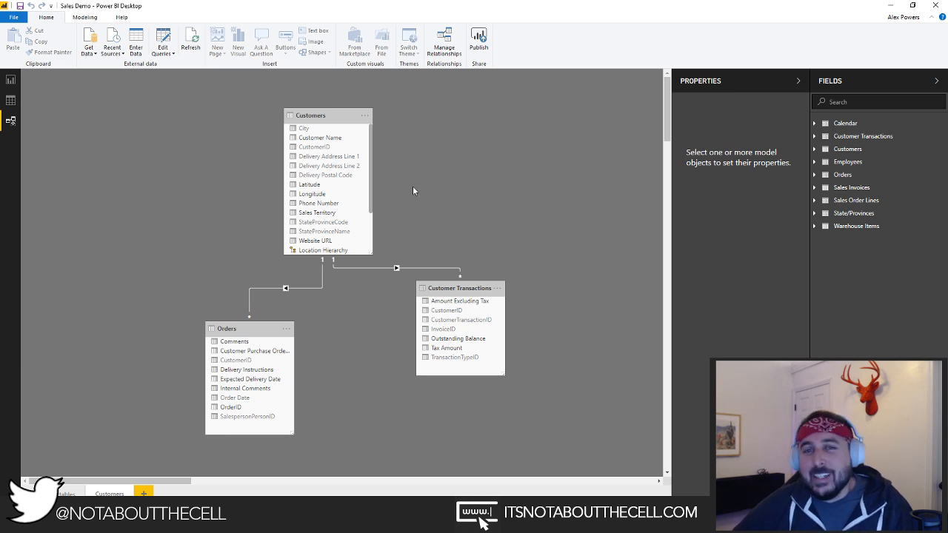
# Step: Examine the Customers table's properties and synonyms, its field list, and the State Province Code level of the Location Hierarchy
pyautogui.click(334, 114)
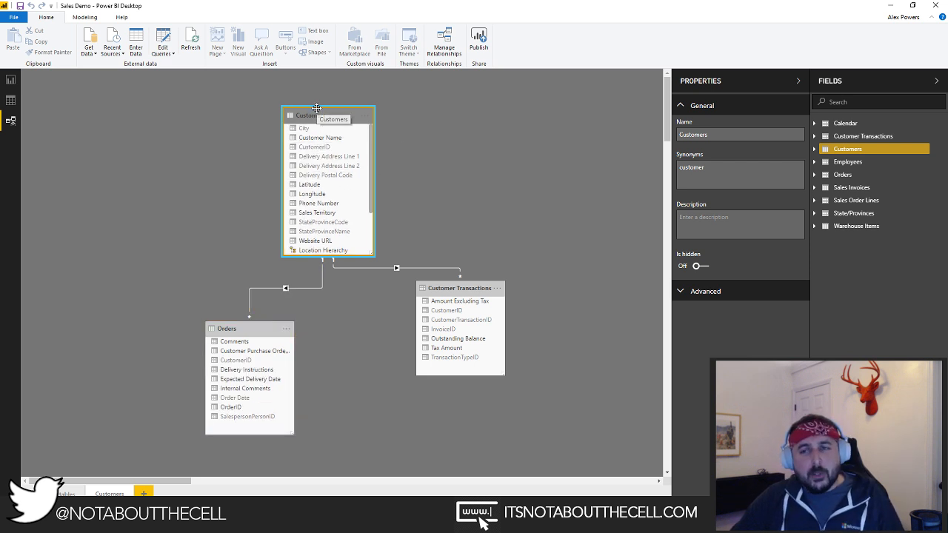
pyautogui.click(716, 171)
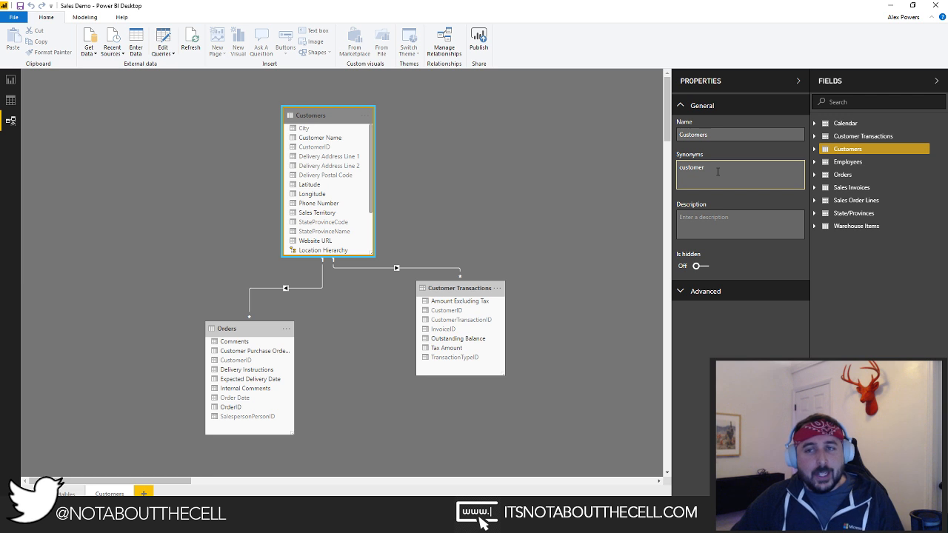
pyautogui.click(824, 151)
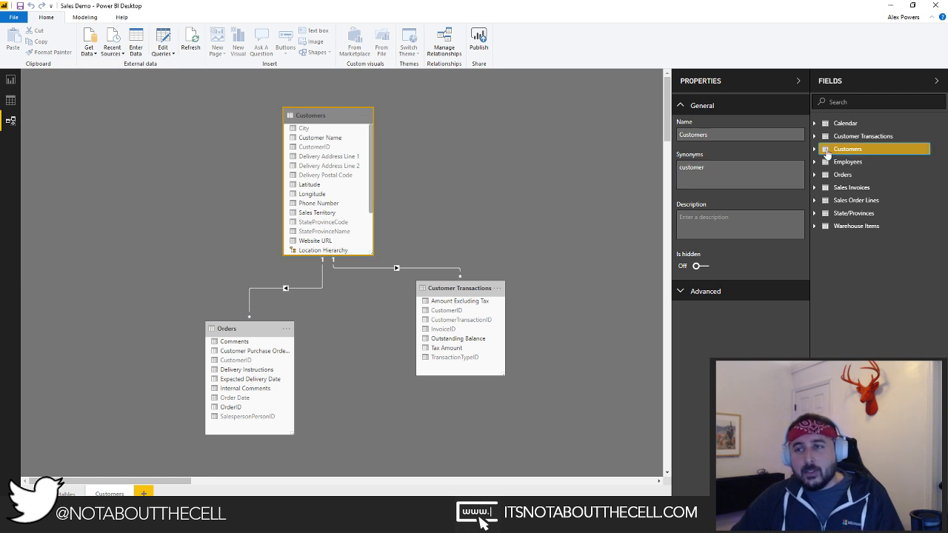
pyautogui.click(821, 153)
pyautogui.click(821, 154)
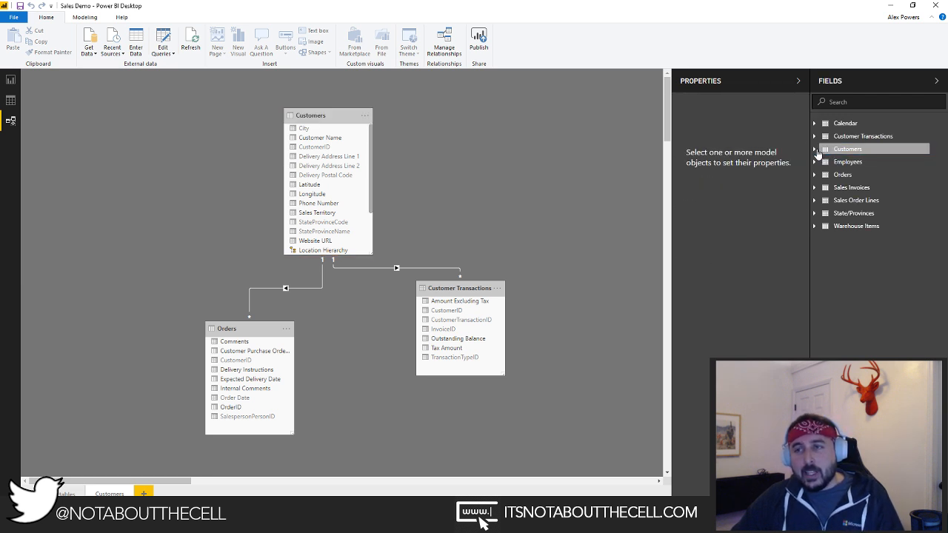
pyautogui.click(814, 151)
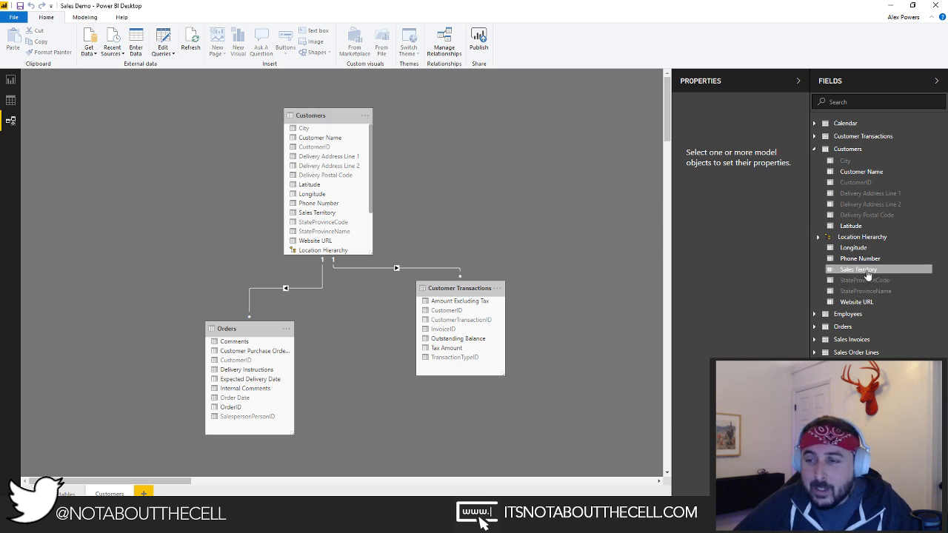
pyautogui.moveTo(856, 266)
pyautogui.mouseDown()
pyautogui.moveTo(858, 239)
pyautogui.moveTo(860, 254)
pyautogui.mouseUp()
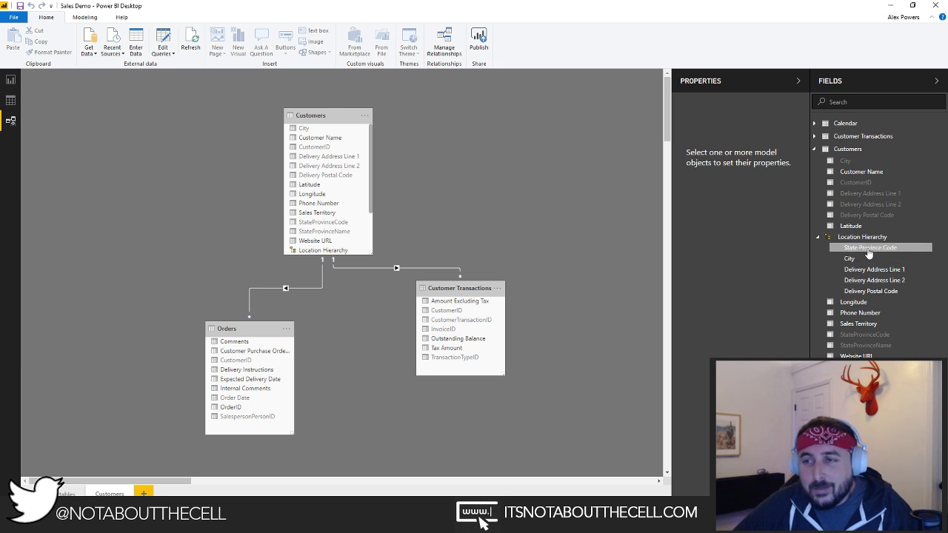
pyautogui.click(867, 251)
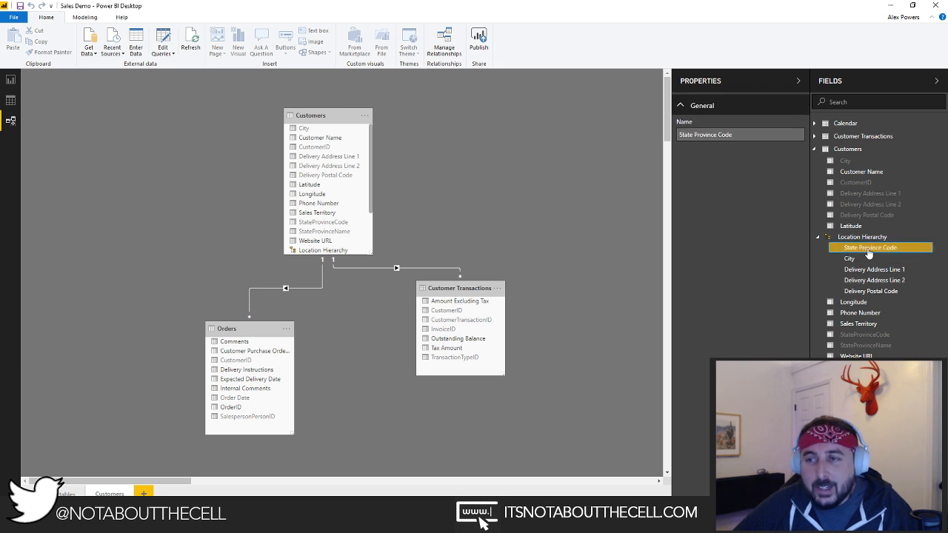
# Step: Try to enter synonyms for the StateProvinceCode column and clear the stray text "sd" from its description
pyautogui.click(870, 338)
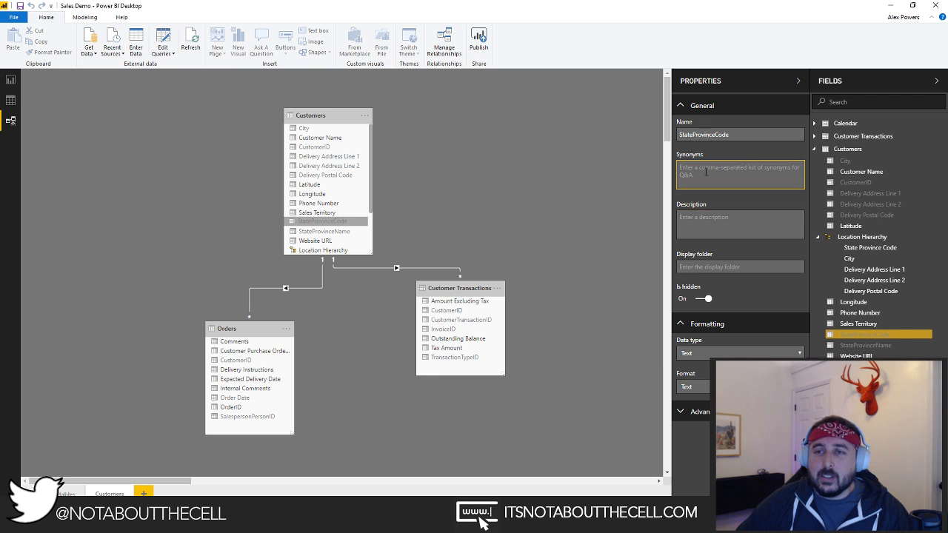
pyautogui.press('Tab')
pyautogui.write('sd')
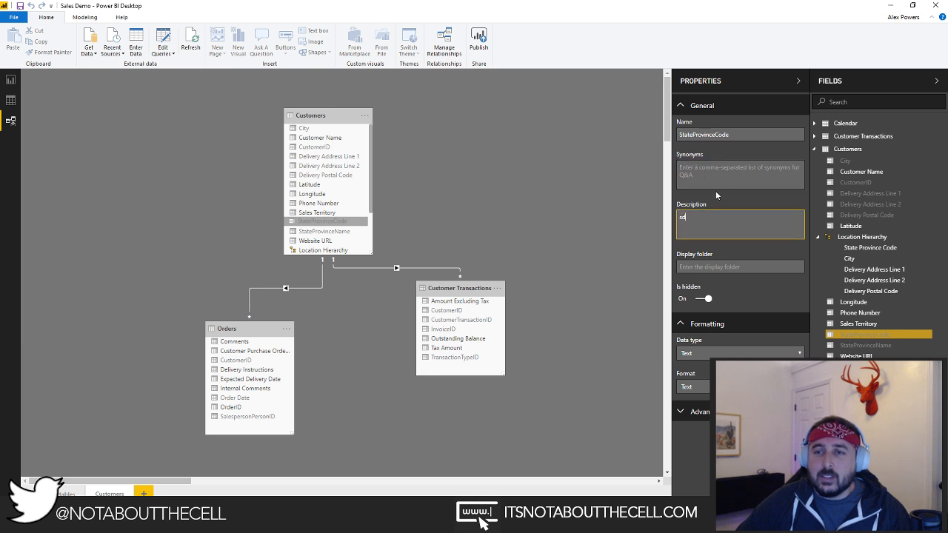
pyautogui.click(715, 187)
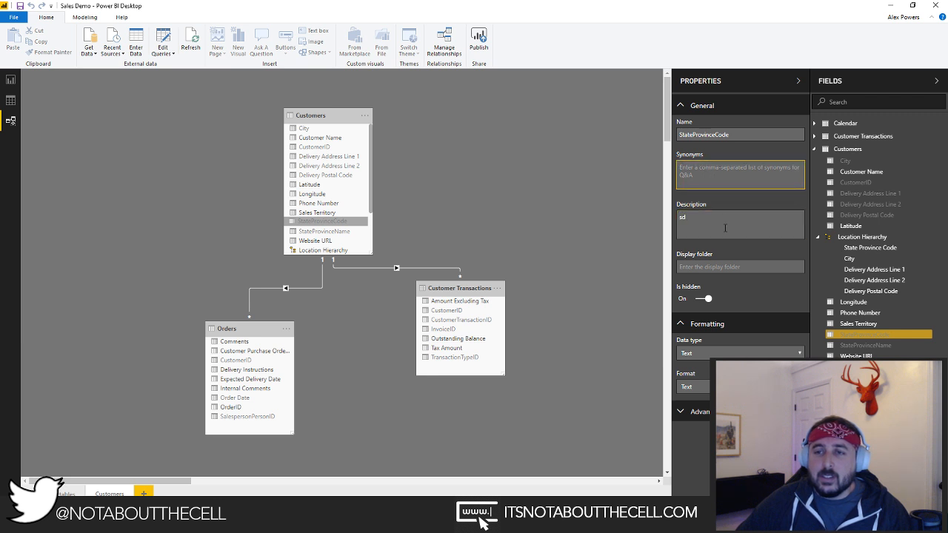
pyautogui.click(725, 228)
pyautogui.doubleClick(725, 228)
pyautogui.press('BackSpace')
pyautogui.click(705, 180)
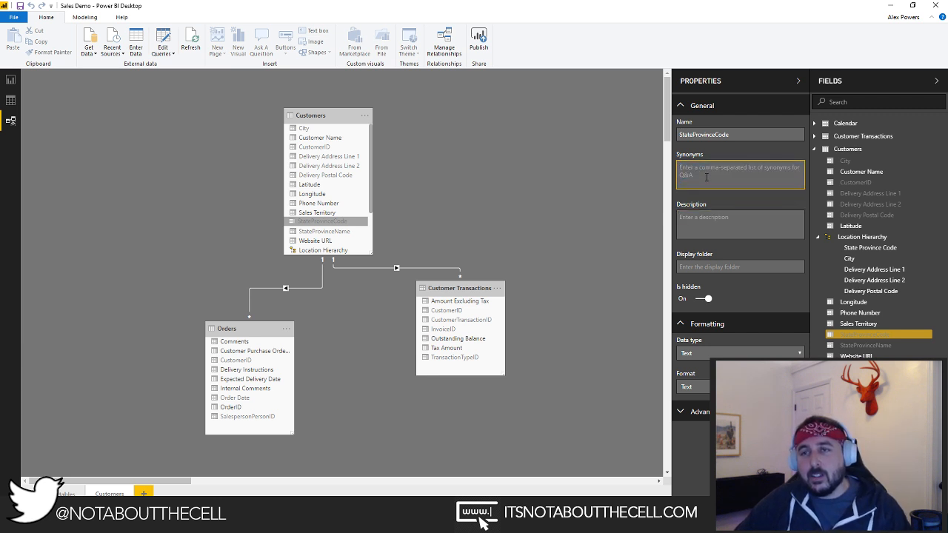
# Step: Unhide the StateProvinceCode column in the Customers table
pyautogui.click(839, 300)
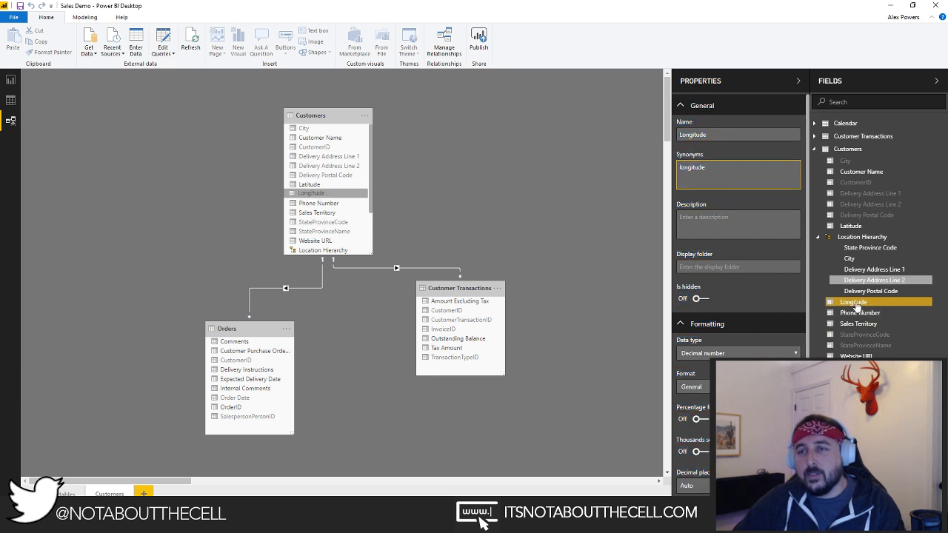
pyautogui.click(858, 334)
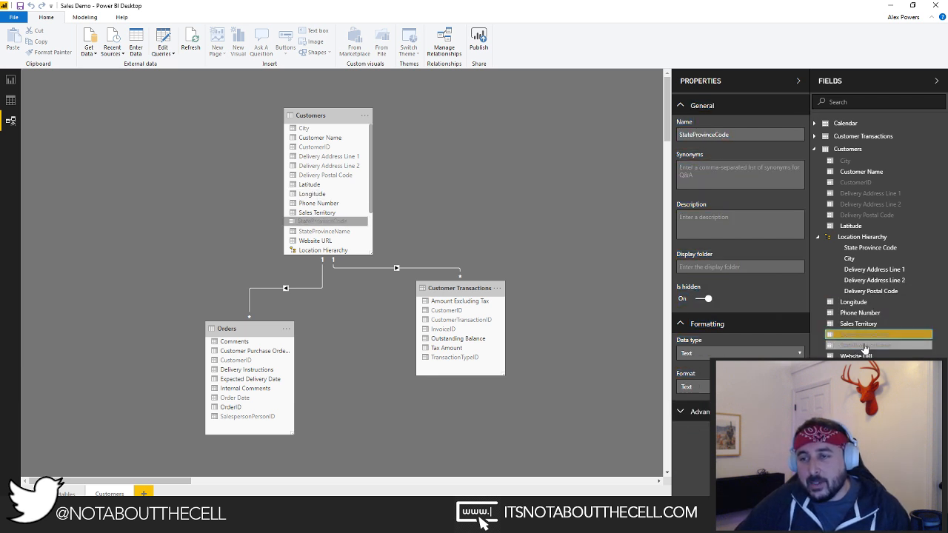
pyautogui.click(864, 346)
pyautogui.rightClick(861, 334)
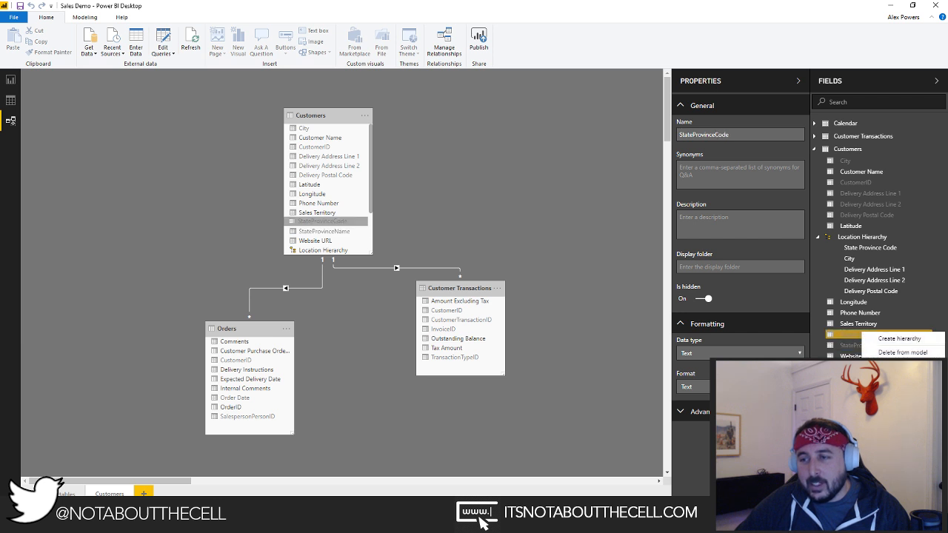
pyautogui.press('Escape')
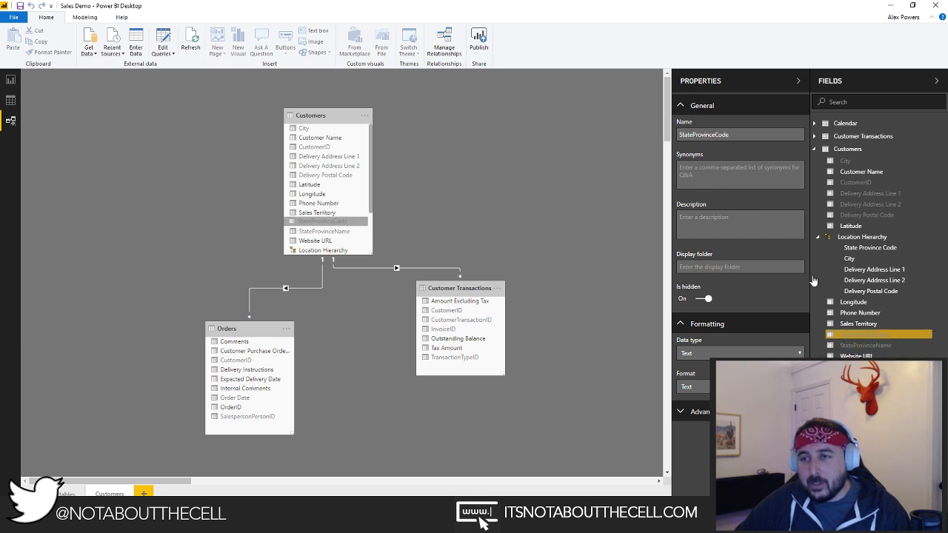
pyautogui.click(855, 337)
# Step: Enter sdfsdf as the StateProvinceCode description and try to edit the column's synonyms
pyautogui.click(715, 184)
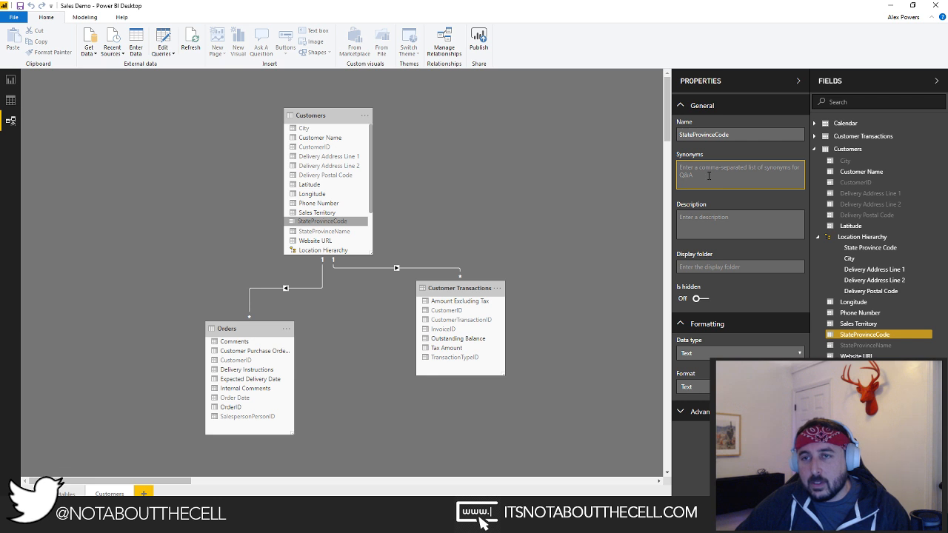
pyautogui.press('Tab')
pyautogui.write('sdfsdf')
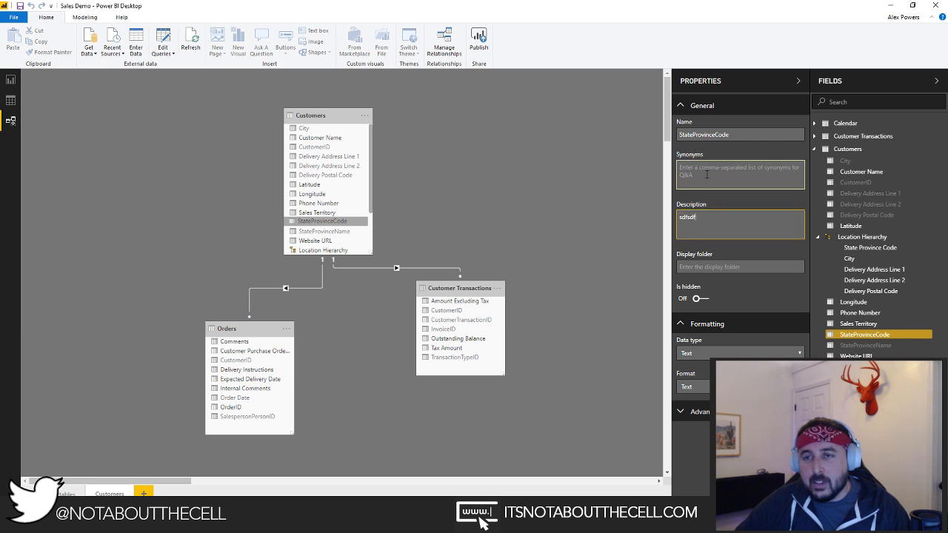
pyautogui.click(706, 174)
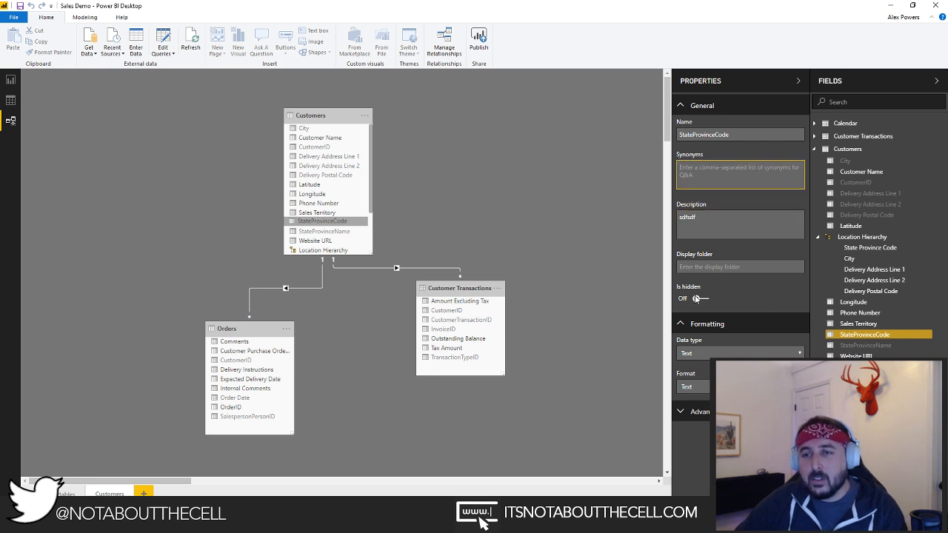
pyautogui.press('Tab')
pyautogui.press('Tab')
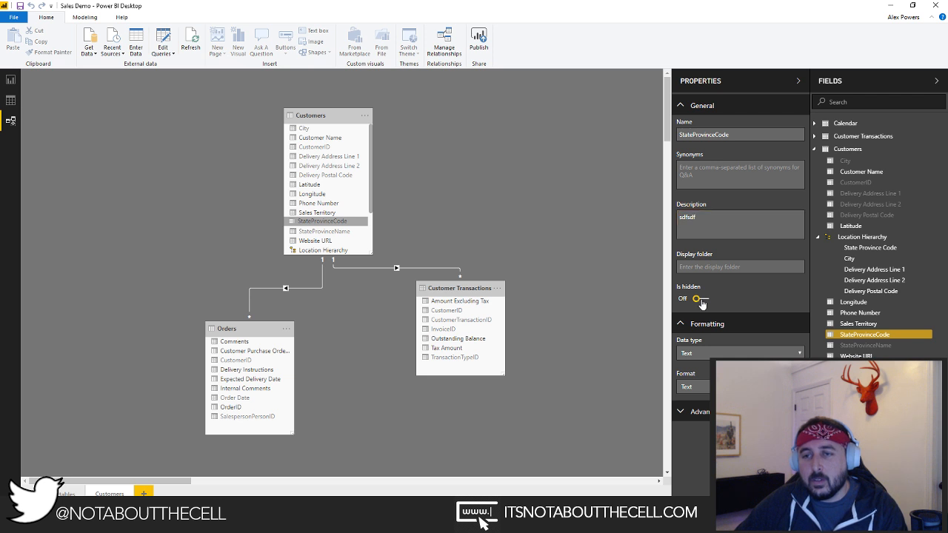
pyautogui.click(701, 301)
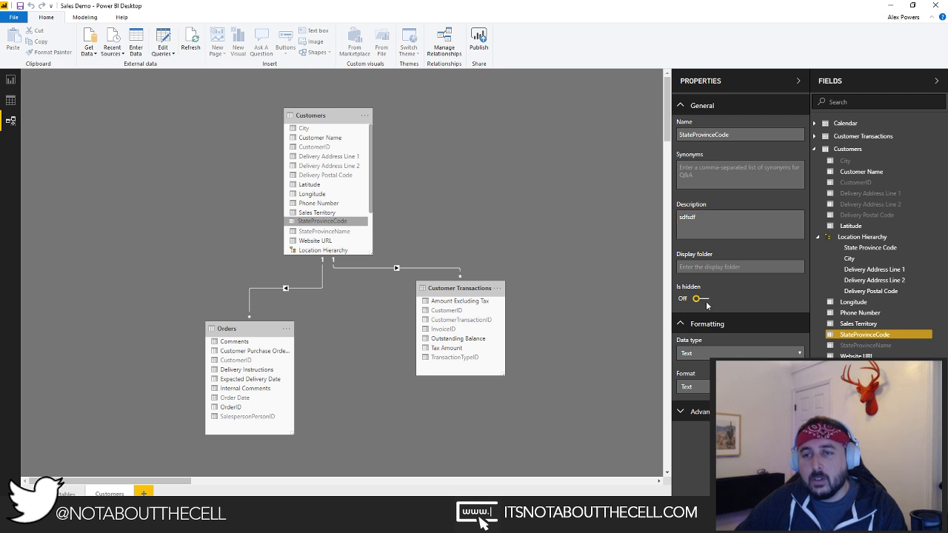
pyautogui.click(696, 224)
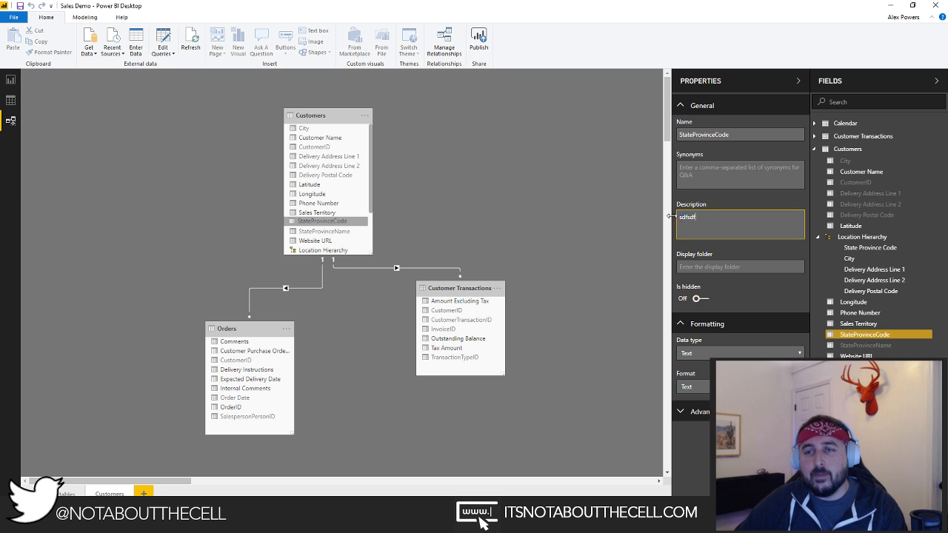
pyautogui.click(695, 167)
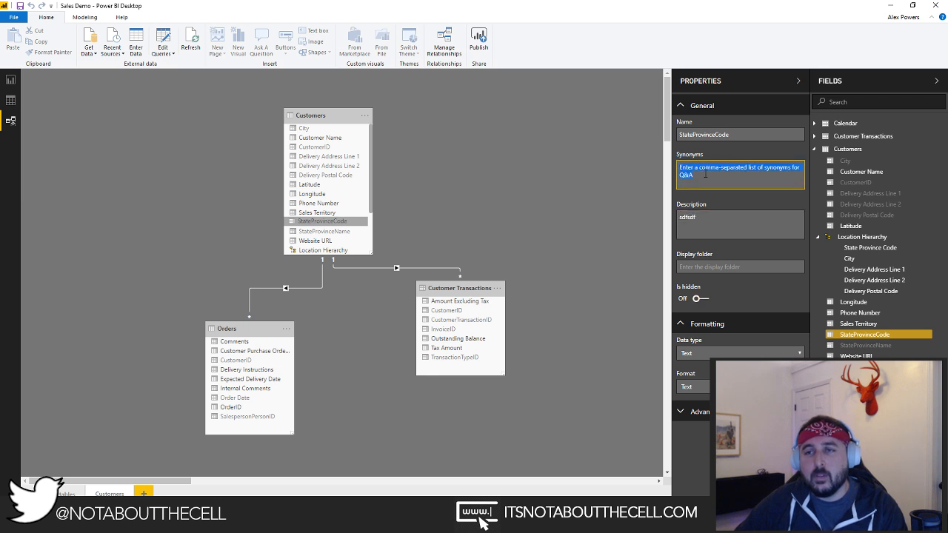
pyautogui.click(450, 154)
# Step: Create a Q&A visual on the blank report page, ask it for "total orders by state", and discard the visual
pyautogui.click(9, 80)
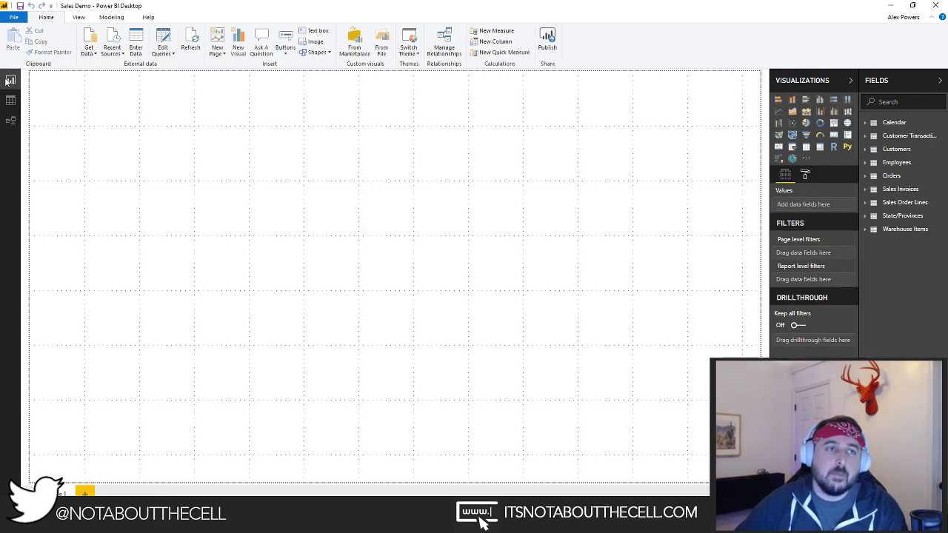
pyautogui.doubleClick(179, 147)
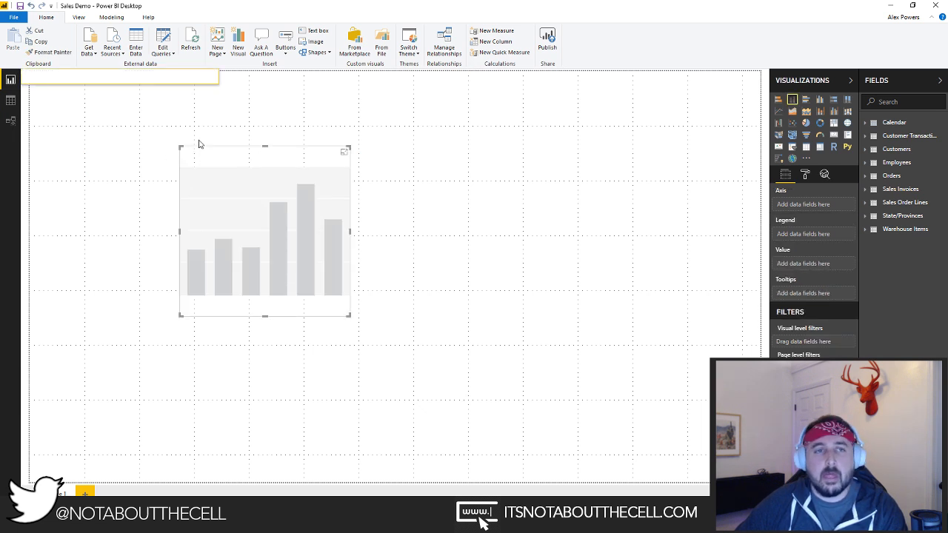
pyautogui.doubleClick(198, 141)
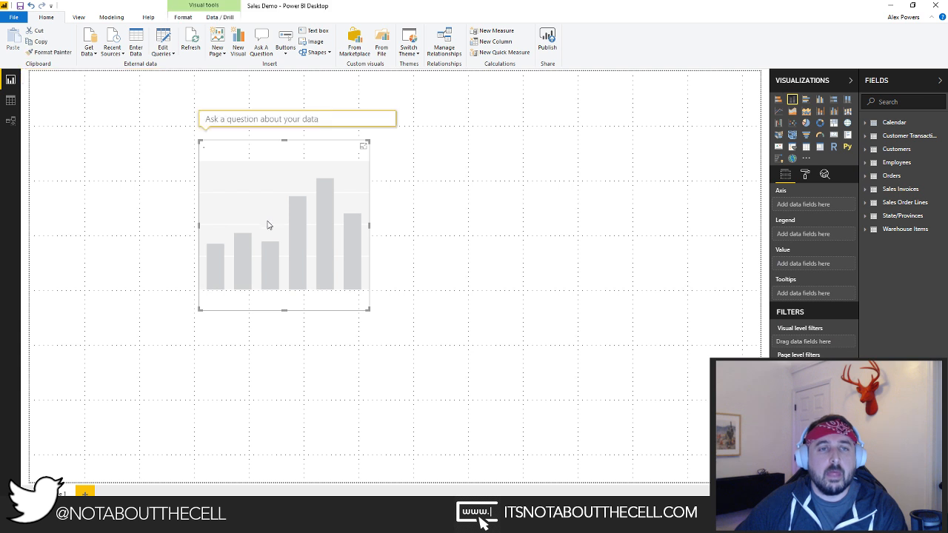
pyautogui.click(243, 120)
pyautogui.write('total ')
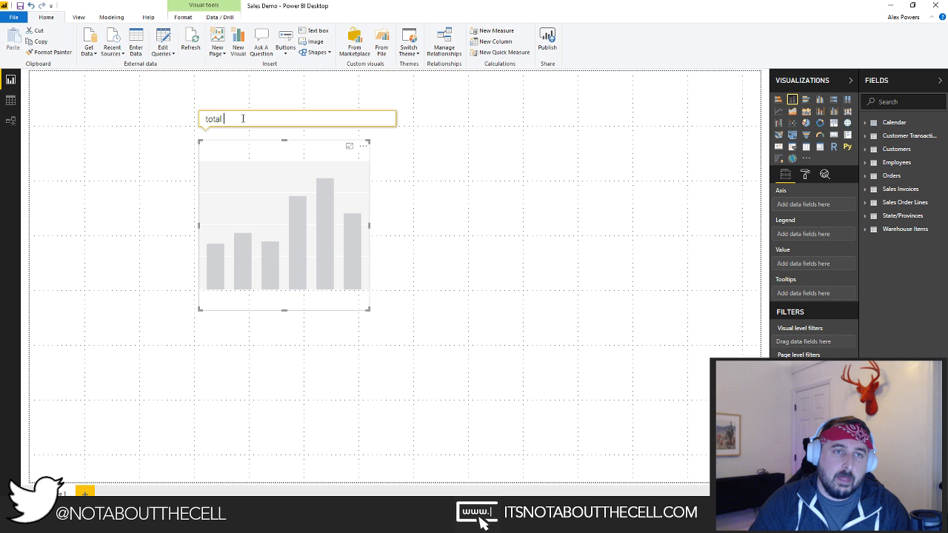
pyautogui.write('orders by state')
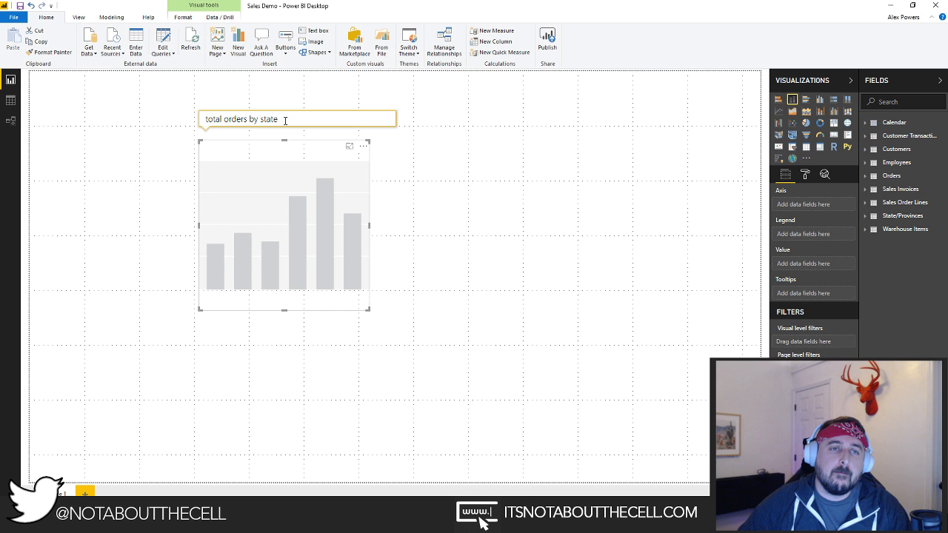
pyautogui.press('Escape')
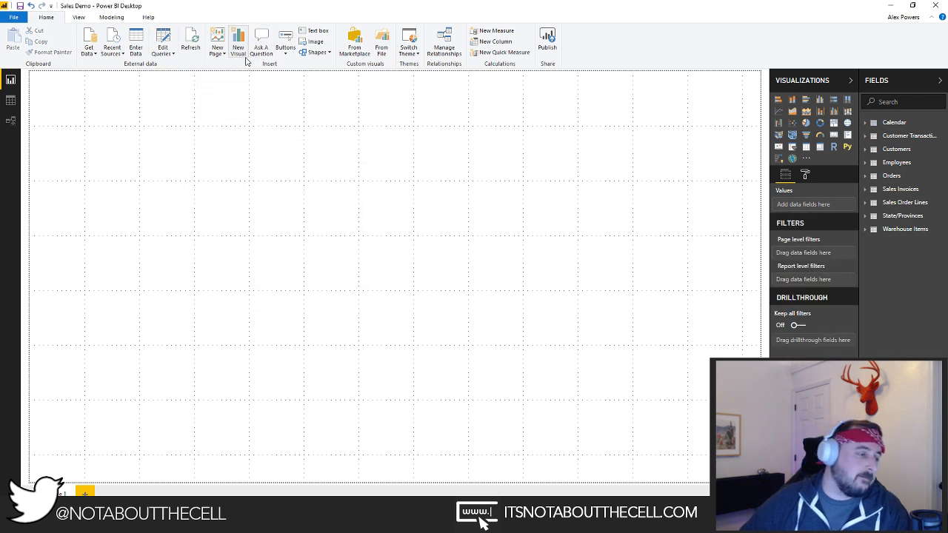
# Step: Insert another Q&A visual, try a question starting with "total or", and clear the text
pyautogui.click(261, 44)
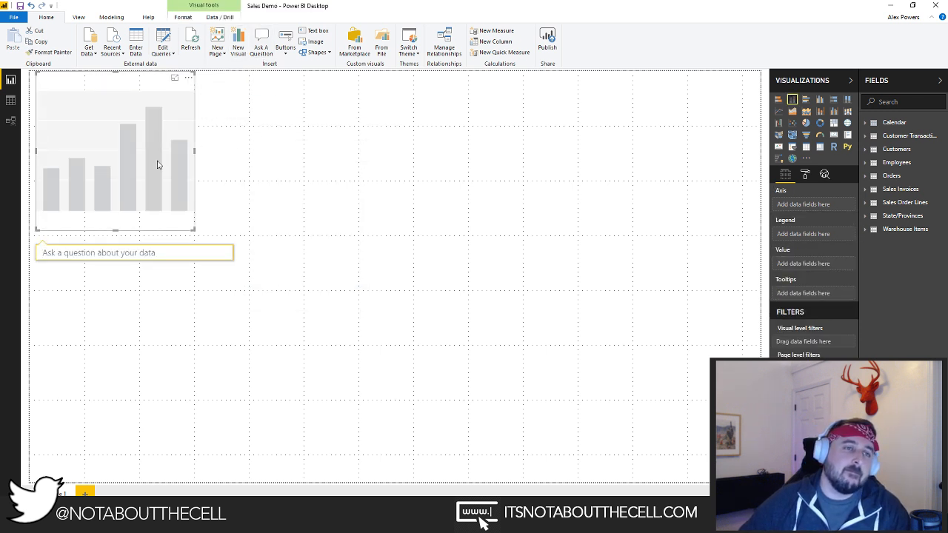
pyautogui.click(115, 252)
pyautogui.write('total ')
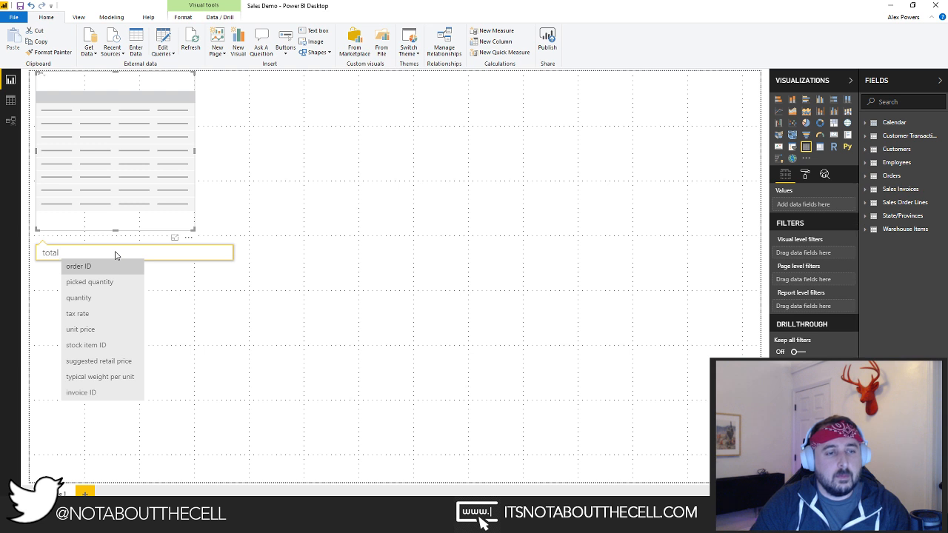
pyautogui.write('or')
pyautogui.press('BackSpace')
pyautogui.press('BackSpace')
pyautogui.press('BackSpace')
pyautogui.press('BackSpace')
pyautogui.press('BackSpace')
pyautogui.press('BackSpace')
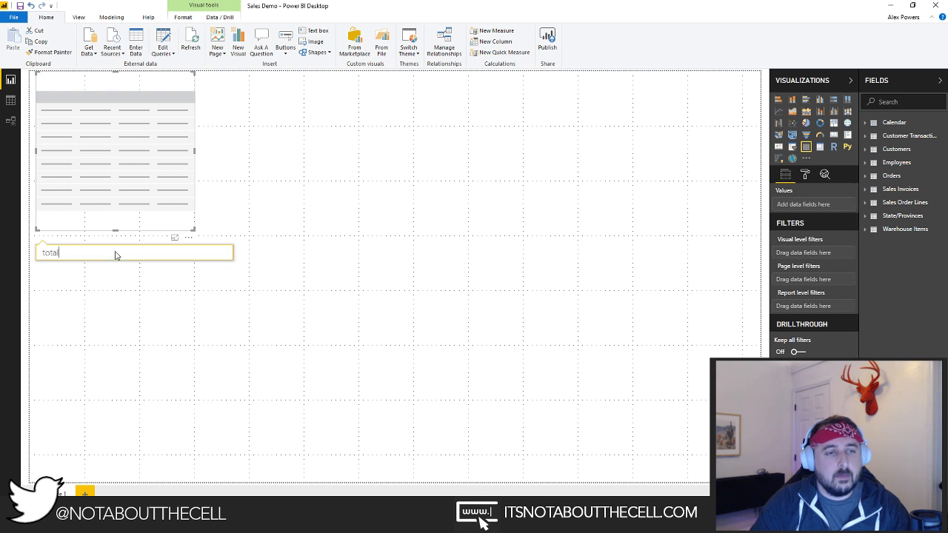
pyautogui.press('BackSpace')
pyautogui.press('BackSpace')
# Step: Try the question "sum of order" in the Q&A visual, clear it, and delete the visual
pyautogui.write('sum of')
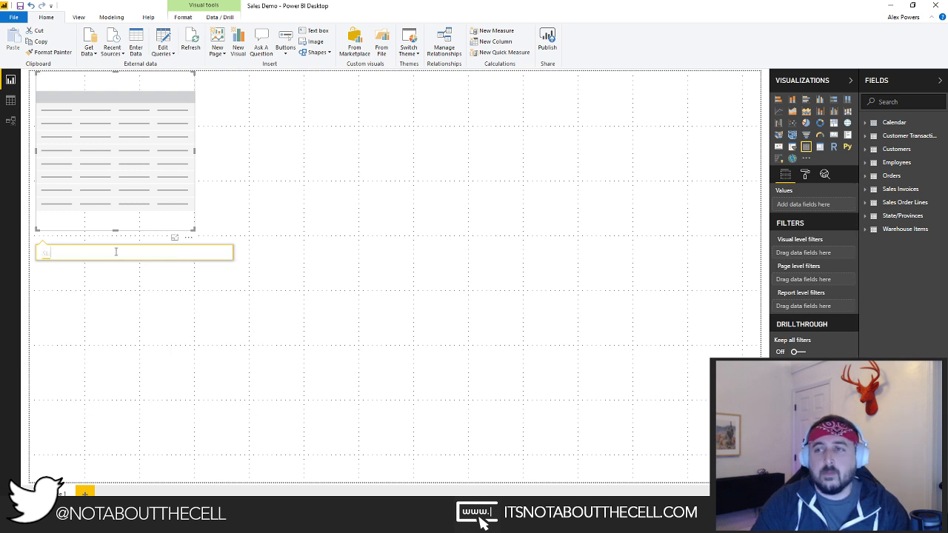
pyautogui.write(' order')
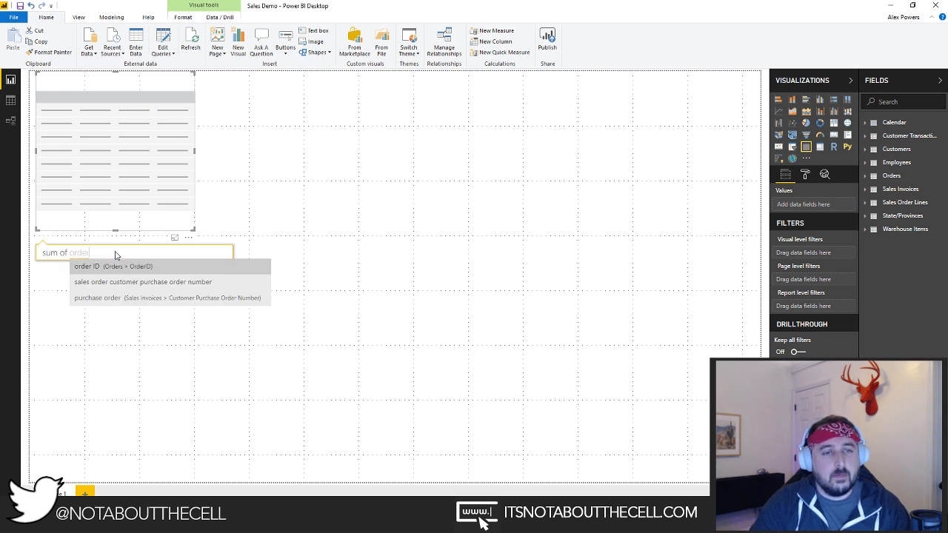
pyautogui.press('BackSpace')
pyautogui.press('BackSpace')
pyautogui.press('BackSpace')
pyautogui.press('BackSpace')
pyautogui.press('BackSpace')
pyautogui.press('BackSpace')
pyautogui.press('BackSpace')
pyautogui.press('BackSpace')
pyautogui.press('BackSpace')
pyautogui.press('BackSpace')
pyautogui.press('BackSpace')
pyautogui.press('BackSpace')
pyautogui.press('Delete')
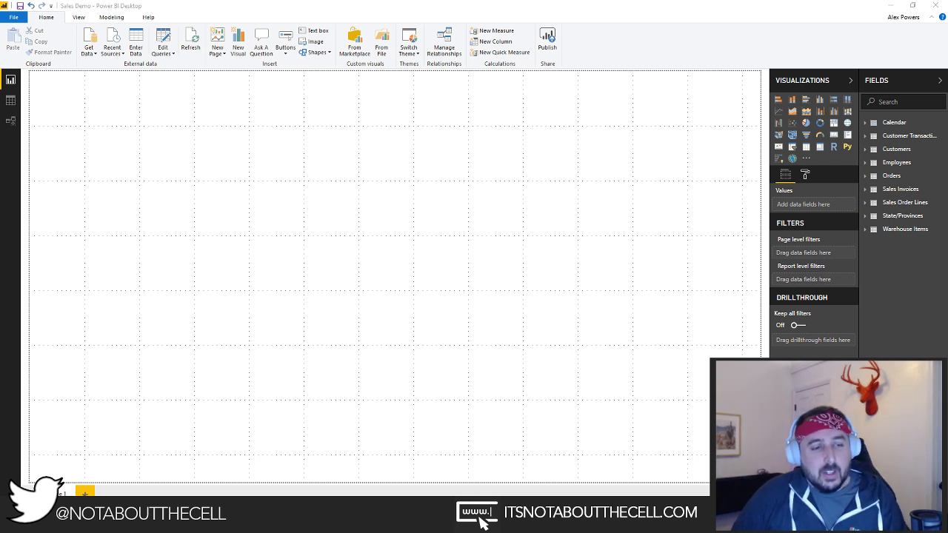
# Step: Add a line chart to the report page, widen the field list, and place OrderID from the Orders table on the chart
pyautogui.click(158, 370)
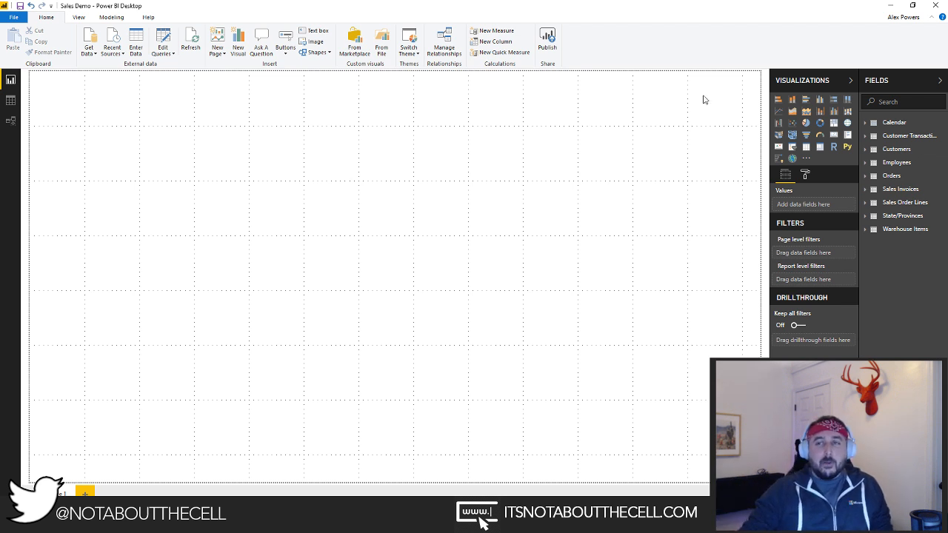
pyautogui.click(778, 115)
pyautogui.moveTo(156, 146); pyautogui.dragTo(260, 202)
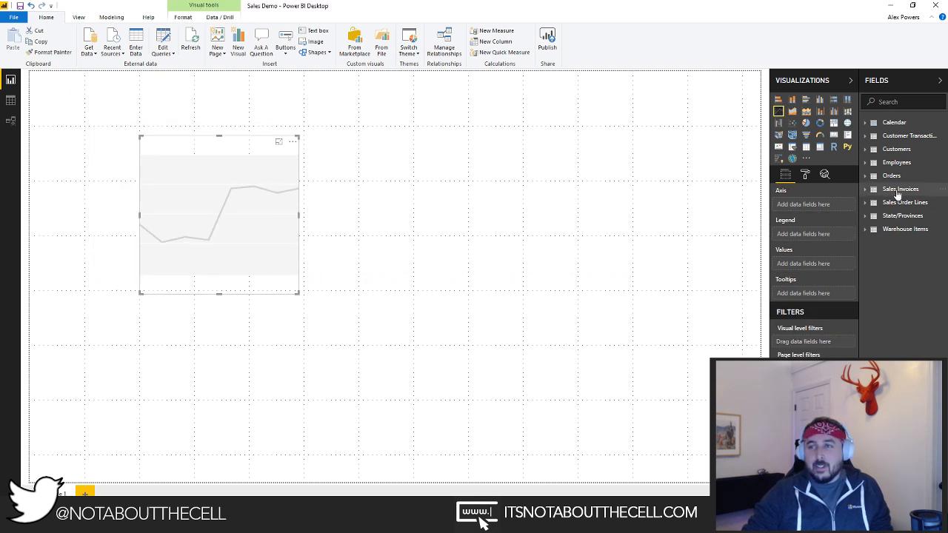
pyautogui.click(891, 175)
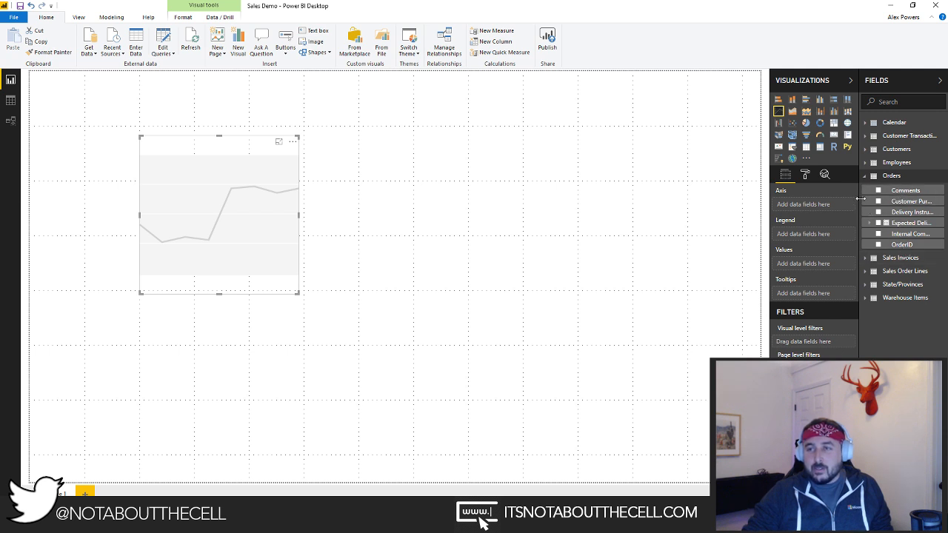
pyautogui.moveTo(859, 200); pyautogui.dragTo(814, 203)
pyautogui.moveTo(862, 246); pyautogui.dragTo(172, 199)
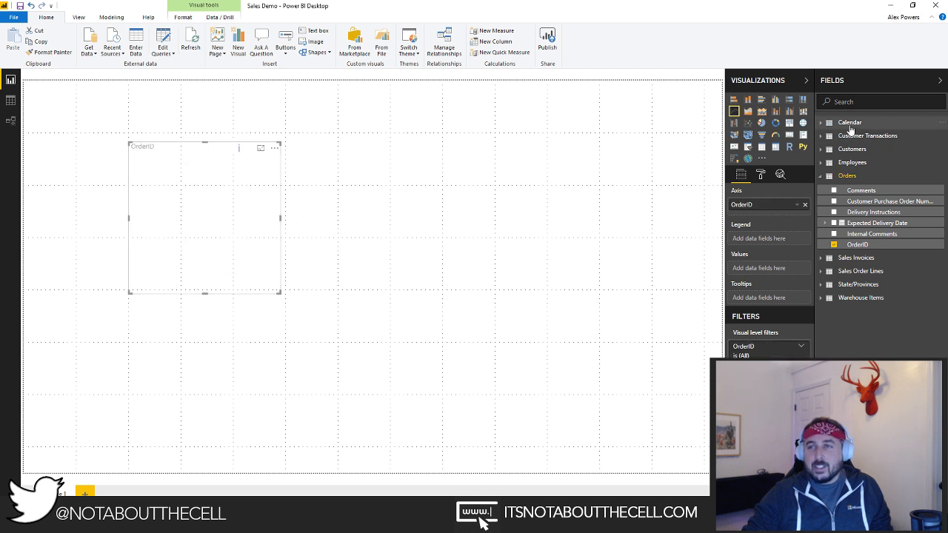
# Step: Set the line chart to show the count of OrderID by the Calendar table's Date hierarchy and enlarge the chart
pyautogui.click(852, 124)
pyautogui.moveTo(866, 143); pyautogui.dragTo(758, 320)
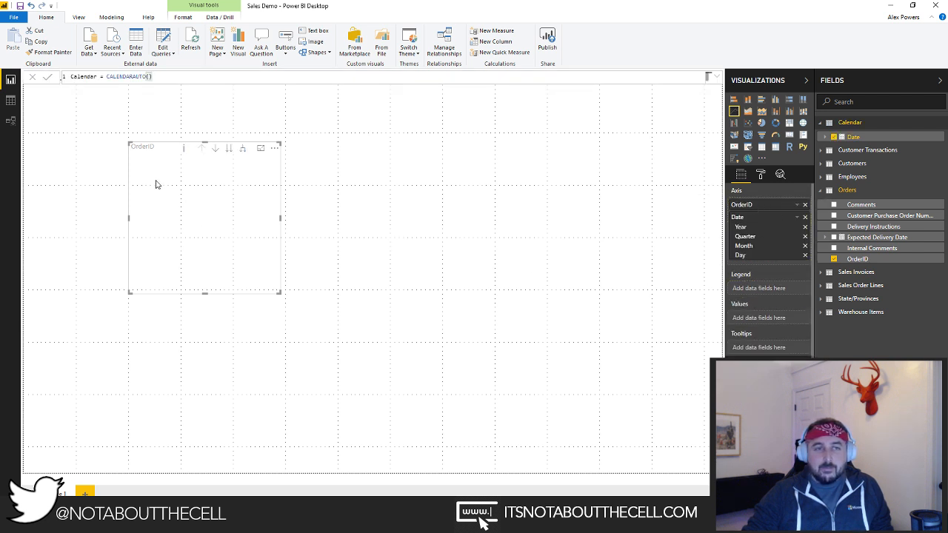
pyautogui.moveTo(279, 291); pyautogui.dragTo(484, 341)
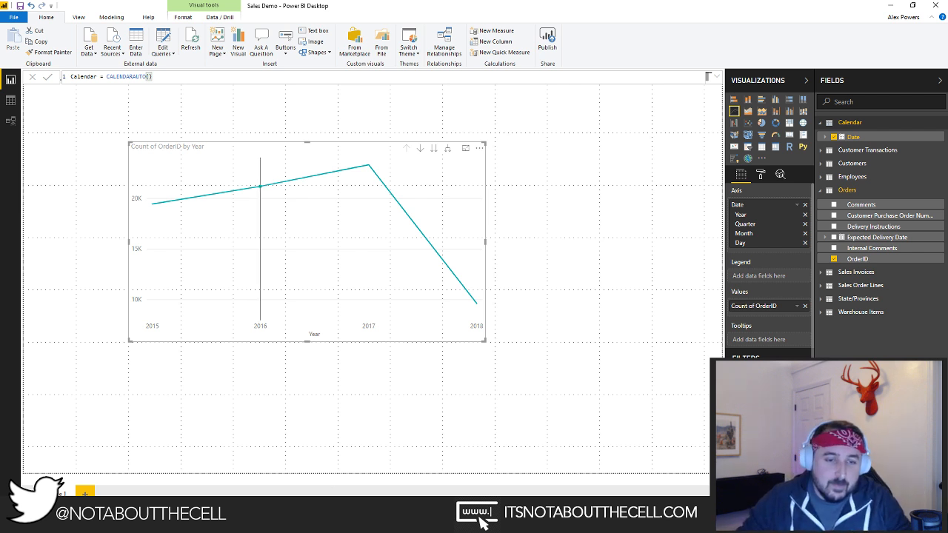
# Step: Switch to Chrome, search Google for "3rd wave business intelligence", and open the Positioning Power BI slide from the image results
pyautogui.click(304, 518)
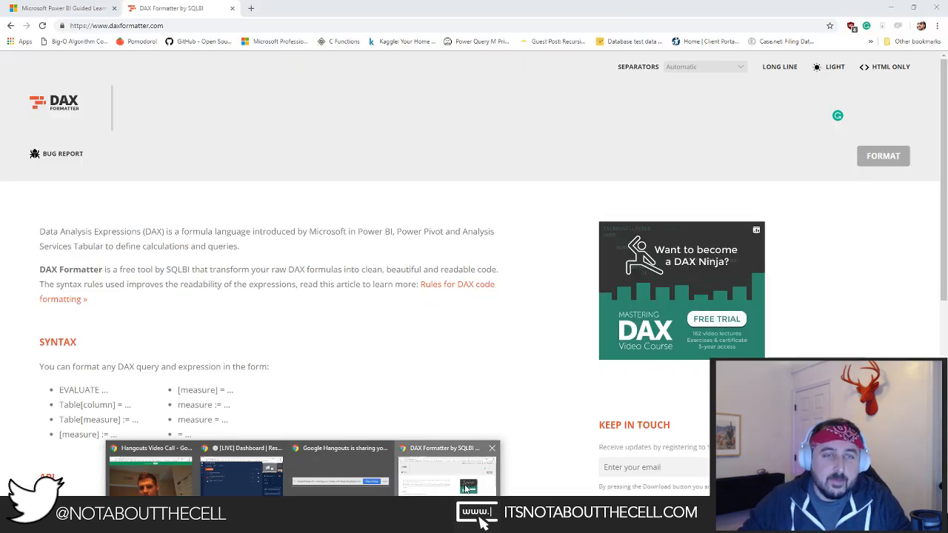
pyautogui.click(465, 489)
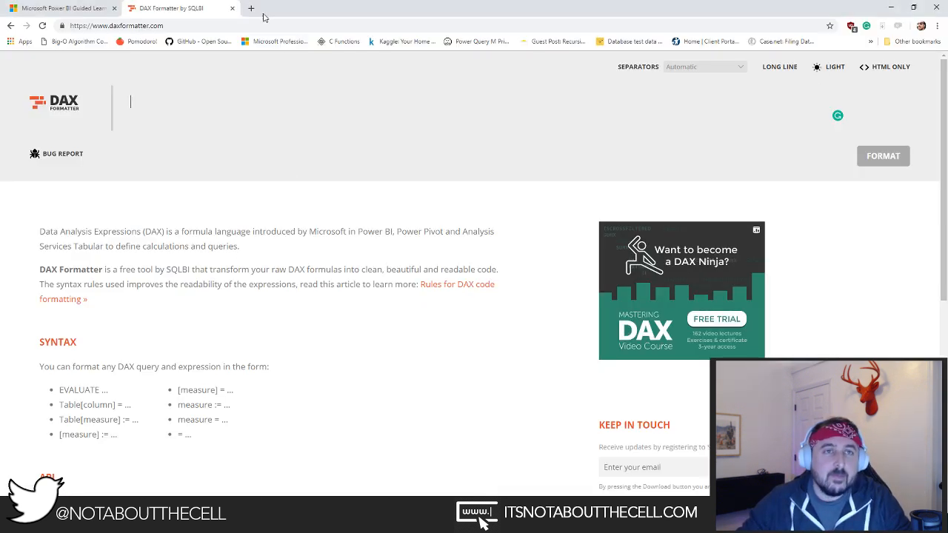
pyautogui.hotkey('ctrl', 't')
pyautogui.write('3rd ')
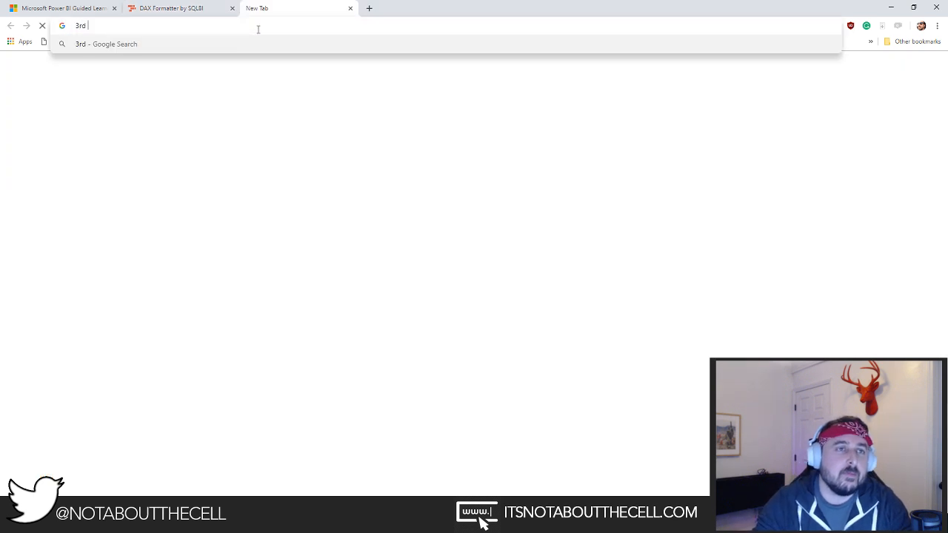
pyautogui.write('wave business intel')
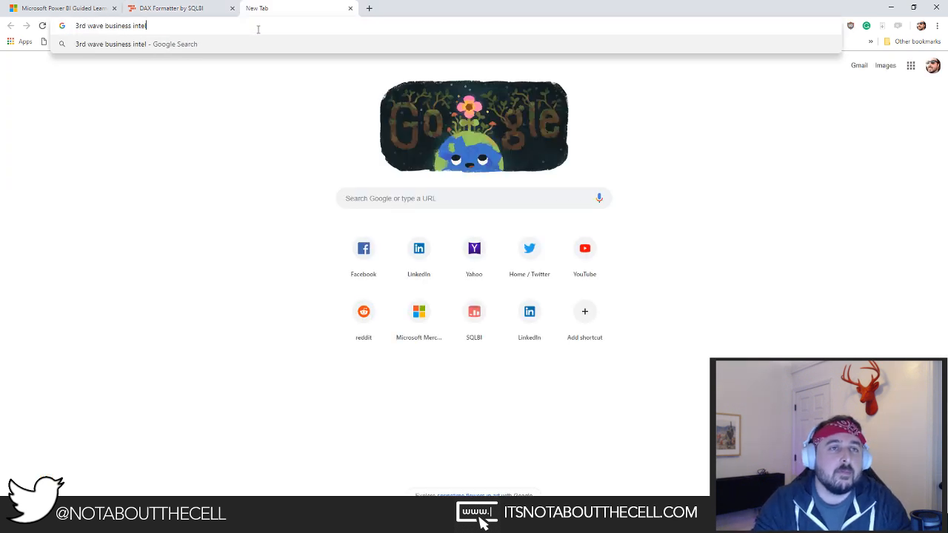
pyautogui.write('ligence')
pyautogui.press('Return')
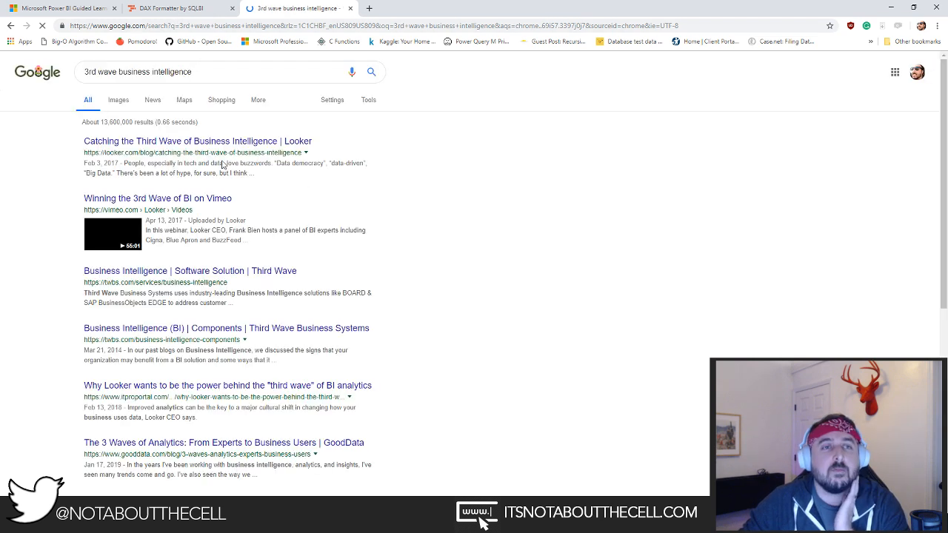
pyautogui.click(119, 99)
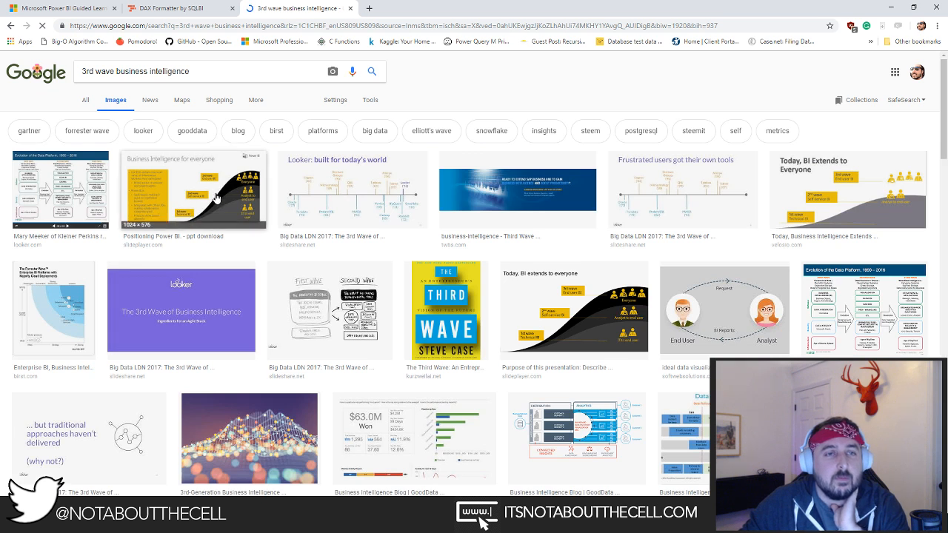
pyautogui.click(257, 194)
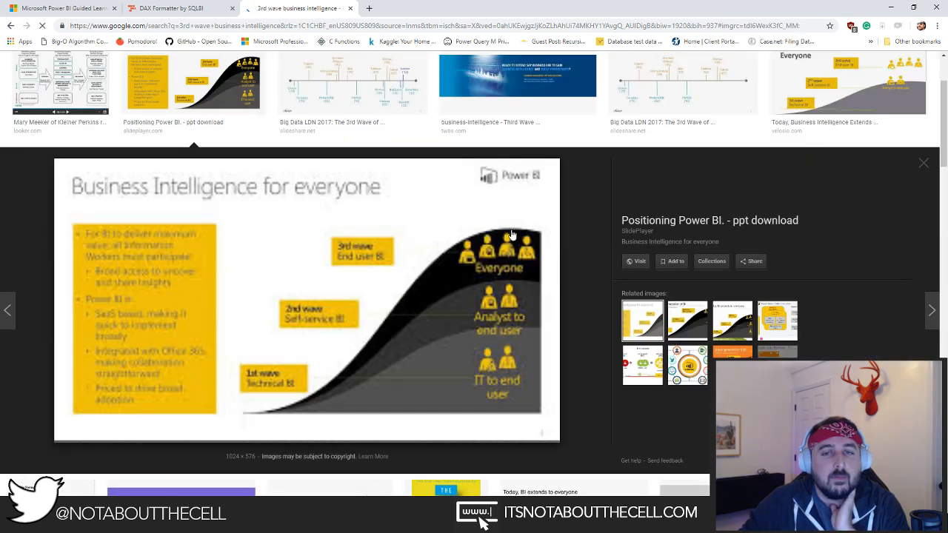
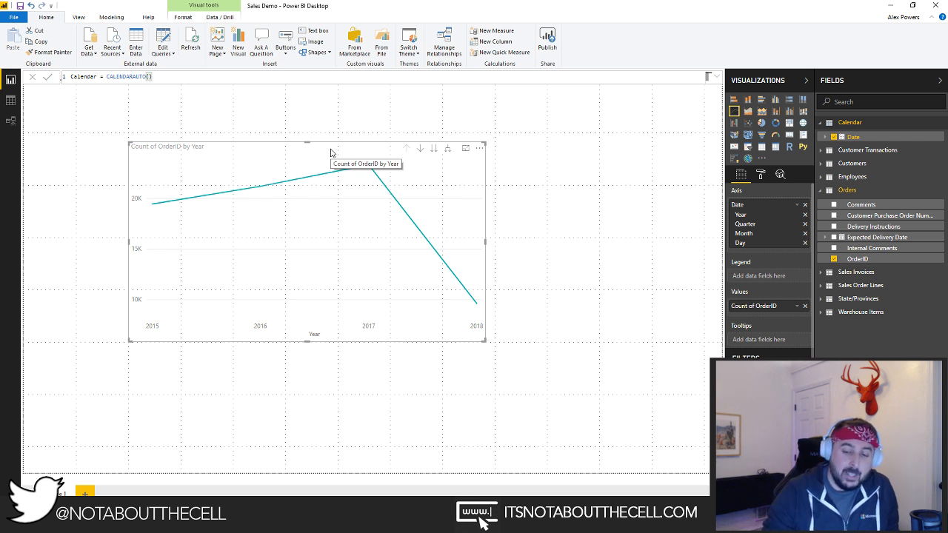
# Step: Back in Power BI Desktop, delete the line chart, rebuild it from OrderID and Calendar Date, and delete the rebuilt chart
pyautogui.press('Delete')
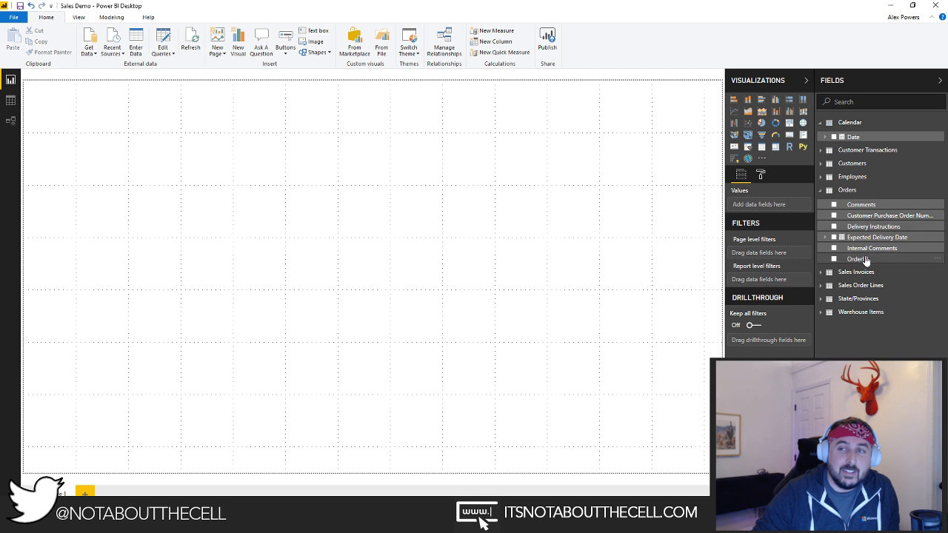
pyautogui.moveTo(859, 259); pyautogui.dragTo(446, 245)
pyautogui.moveTo(862, 139); pyautogui.dragTo(463, 212)
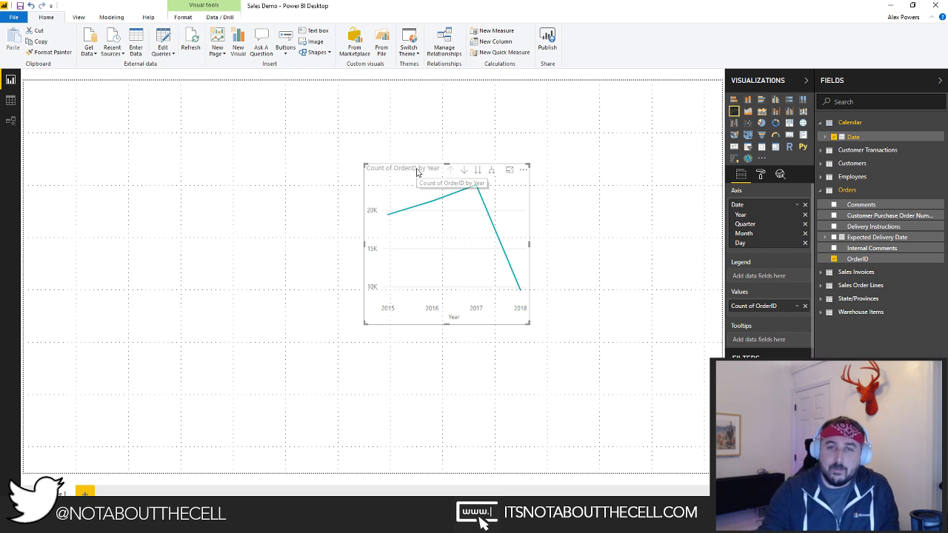
pyautogui.press('Delete')
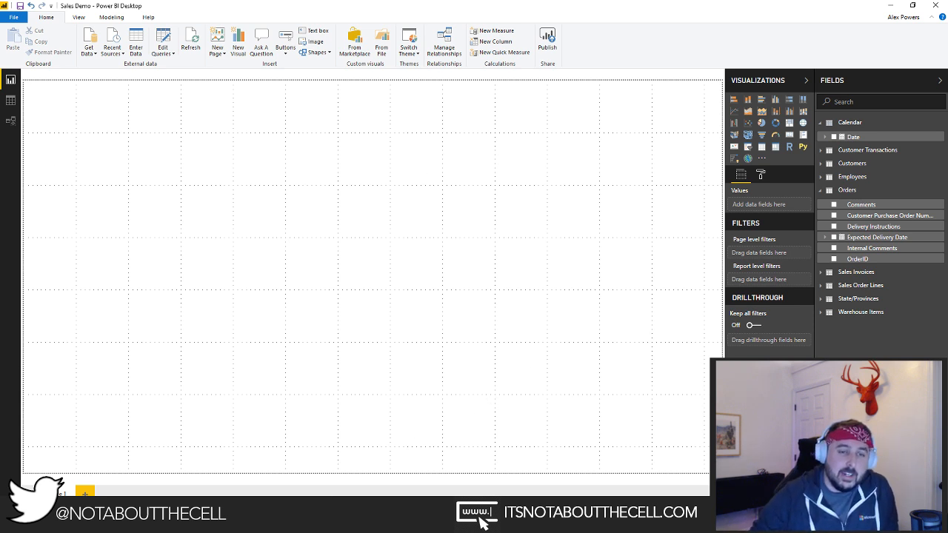
# Step: Switch to Chrome and open the Power BI service at app.powerbi.com in a new tab
pyautogui.moveTo(305, 522)
pyautogui.click(411, 474)
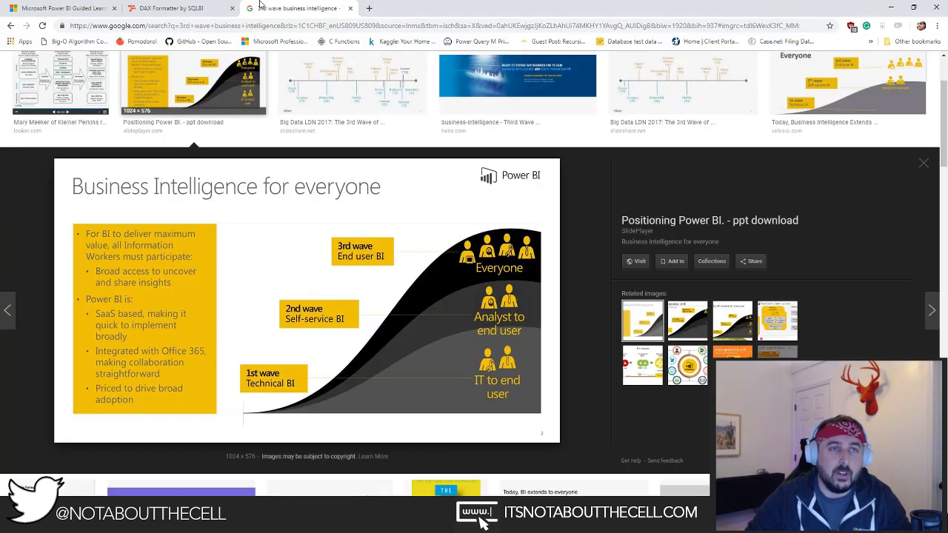
pyautogui.hotkey('ctrl', 't')
pyautogui.write('app.powerbi.')
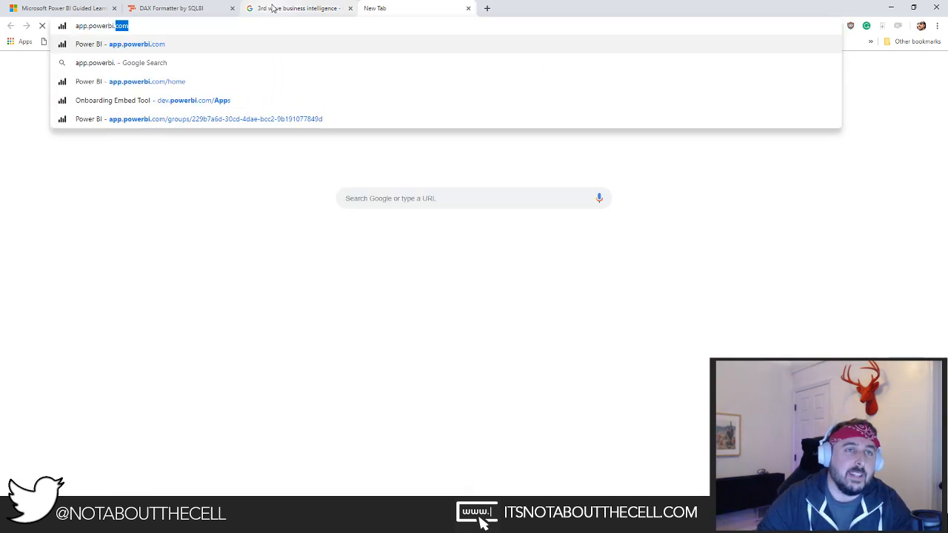
pyautogui.press('Return')
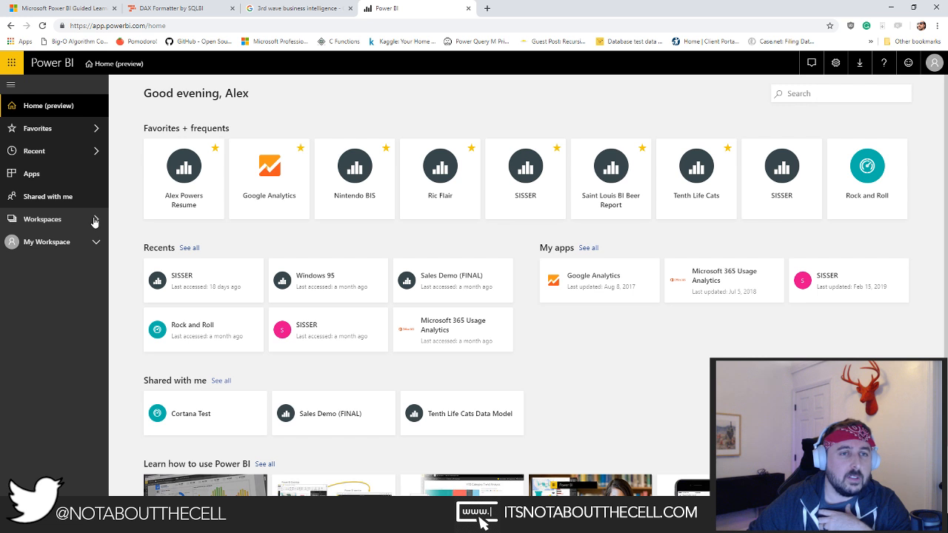
# Step: Open the Rock and Roll dashboard in the SISSER workspace and show the Total Earnings tile's options
pyautogui.click(94, 221)
pyautogui.click(151, 250)
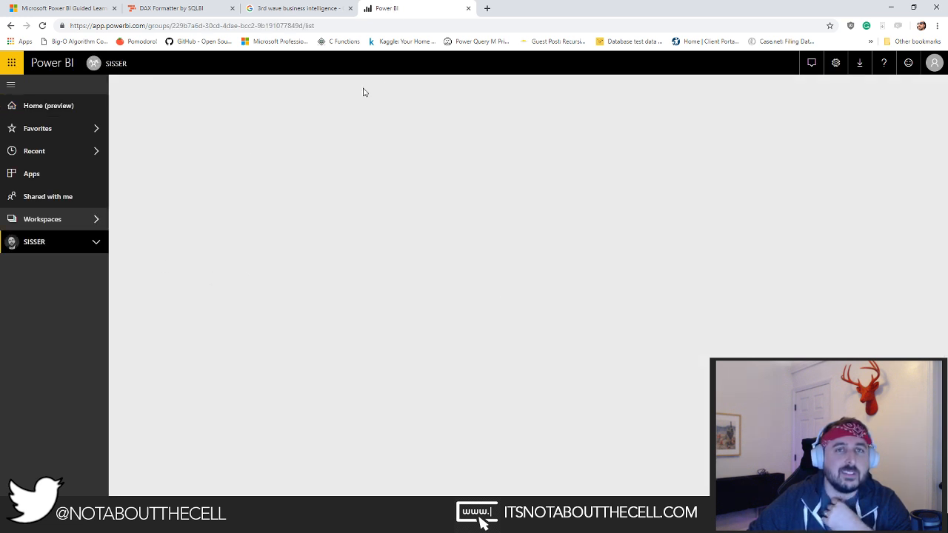
pyautogui.click(191, 189)
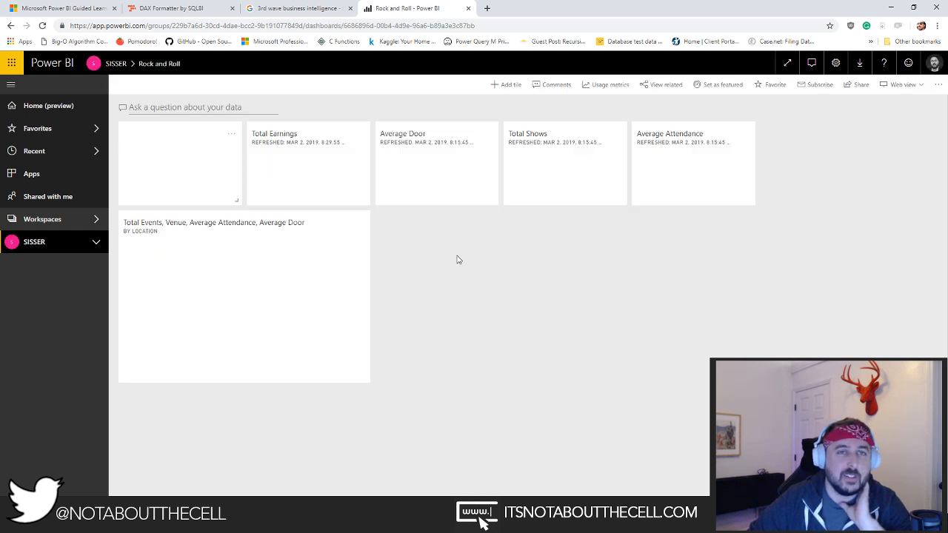
pyautogui.click(360, 135)
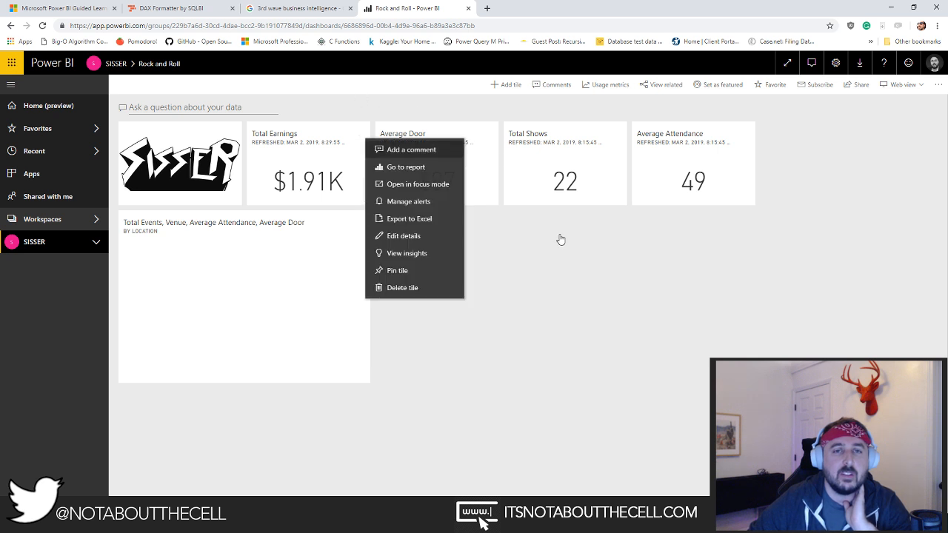
# Step: Ask the Rock and Roll dashboard's Q&A for "total door revenue", clear the question and exit Q&A
pyautogui.click(555, 308)
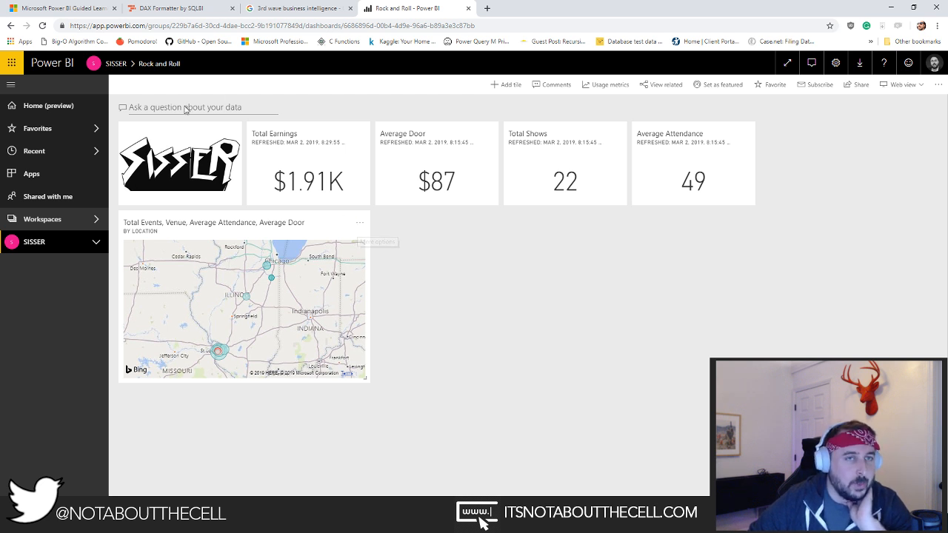
pyautogui.click(139, 107)
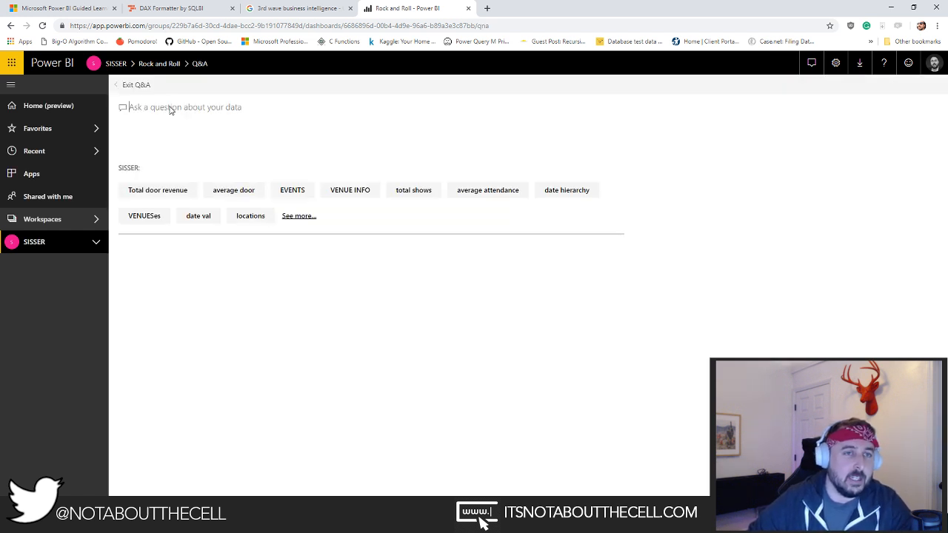
pyautogui.write('total ')
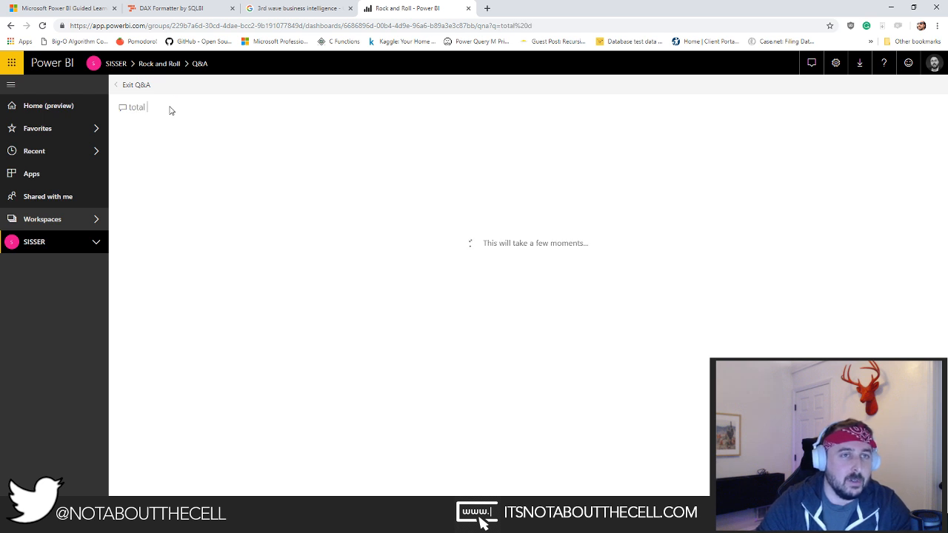
pyautogui.write('door revenue')
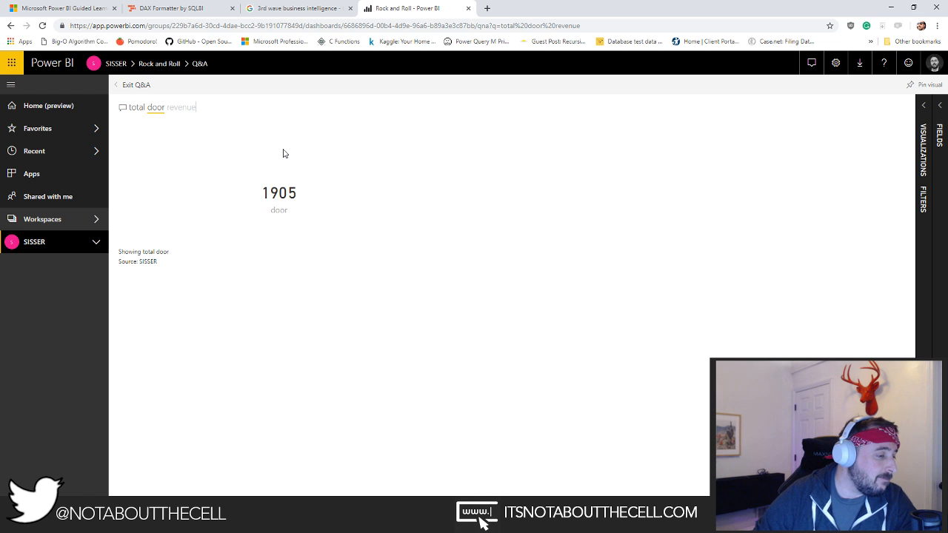
pyautogui.hotkey('ctrl', 'a')
pyautogui.press('BackSpace')
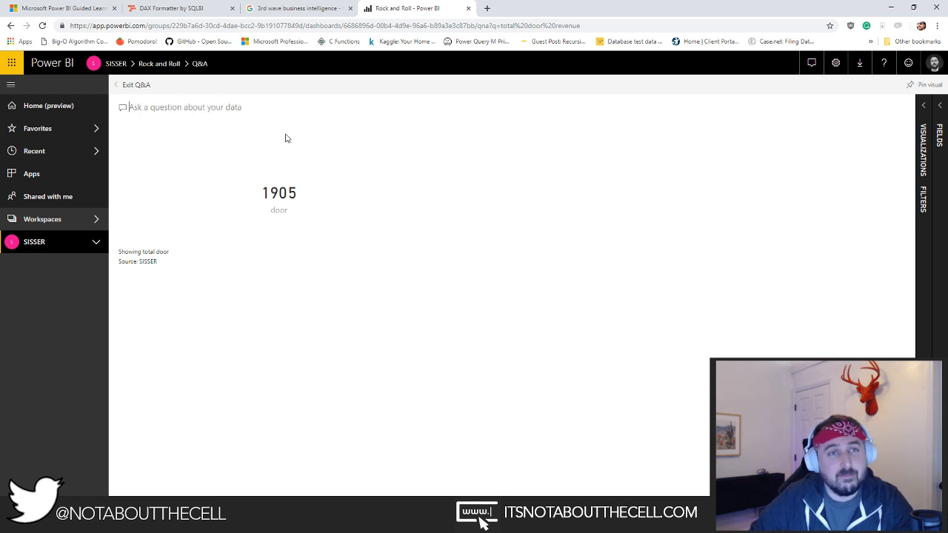
pyautogui.click(135, 85)
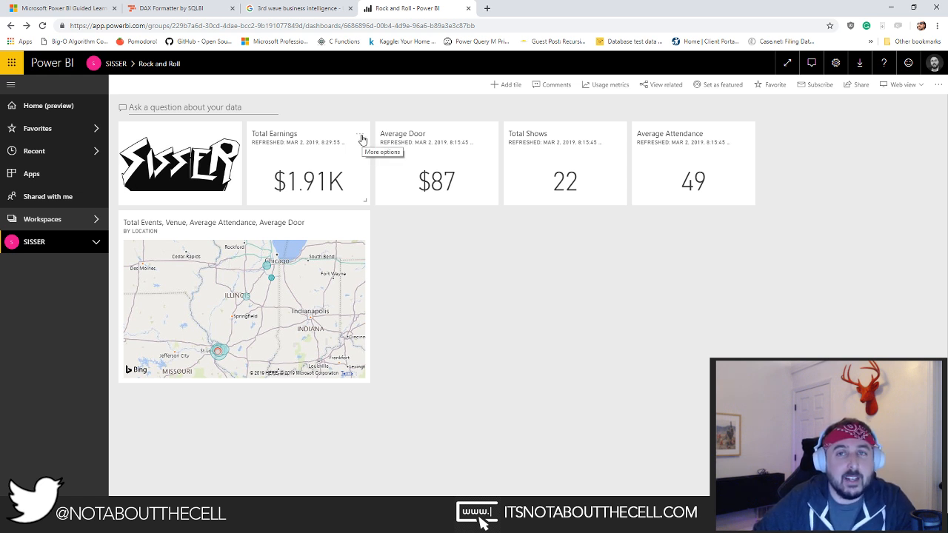
# Step: Start a new comment on the Total Earnings tile
pyautogui.click(361, 140)
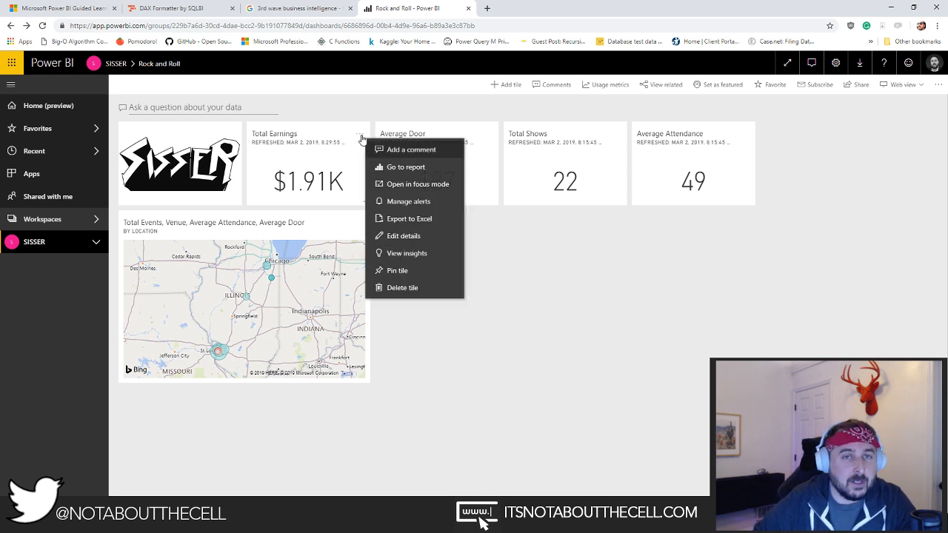
pyautogui.click(400, 151)
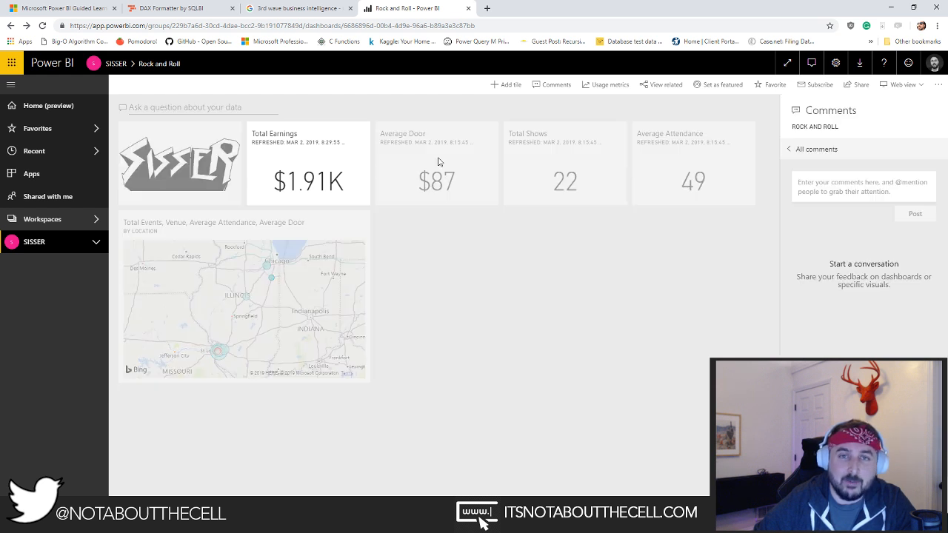
pyautogui.click(829, 185)
pyautogui.write('@')
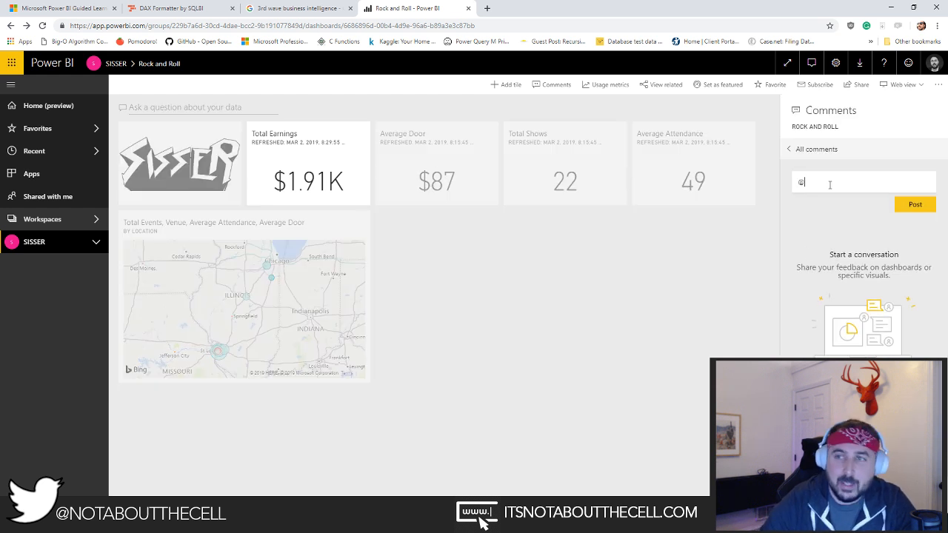
pyautogui.write('jerem')
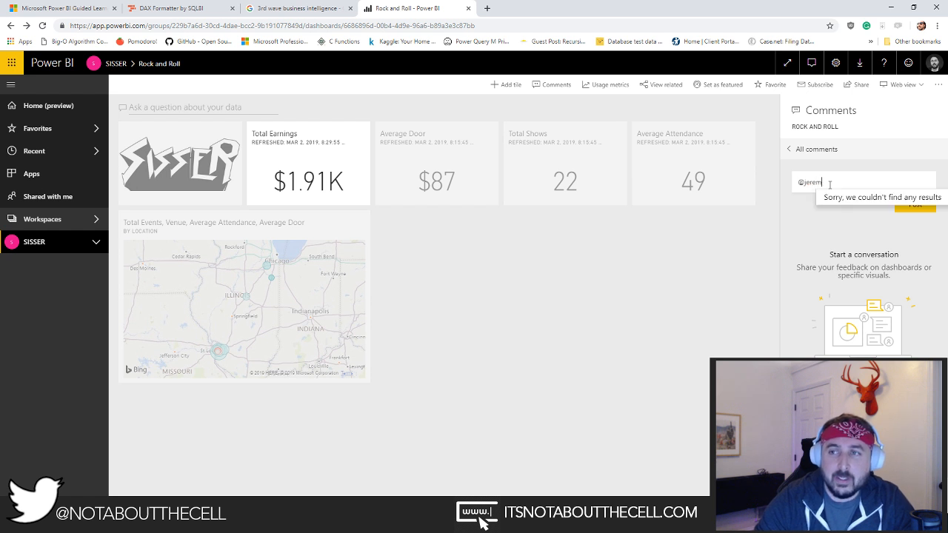
pyautogui.write('y')
pyautogui.press('BackSpace')
pyautogui.press('BackSpace')
pyautogui.press('BackSpace')
pyautogui.press('BackSpace')
pyautogui.press('BackSpace')
pyautogui.press('BackSpace')
pyautogui.press('BackSpace')
# Step: Mention the suggested workspace member in the Total Earnings comment and post it with the text "hey great looking results this month!"
pyautogui.write('@alex')
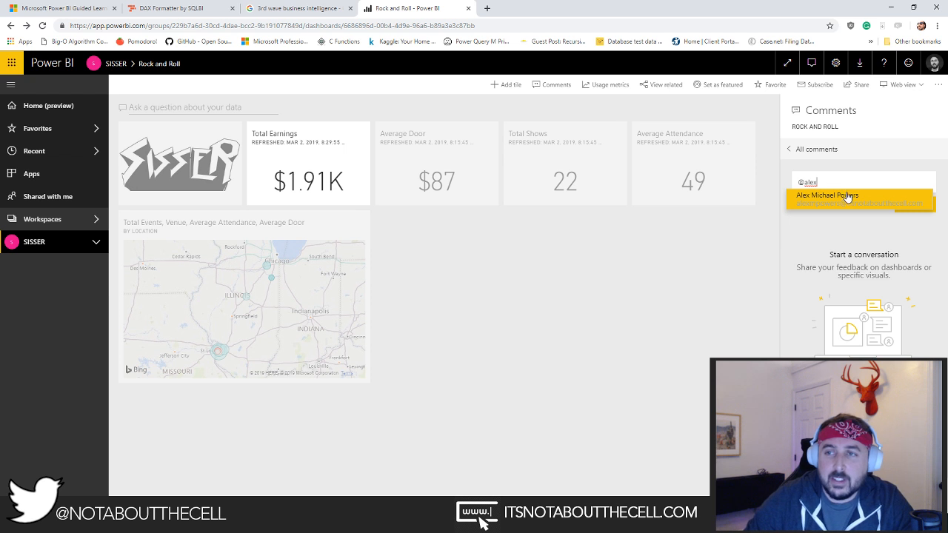
pyautogui.click(847, 197)
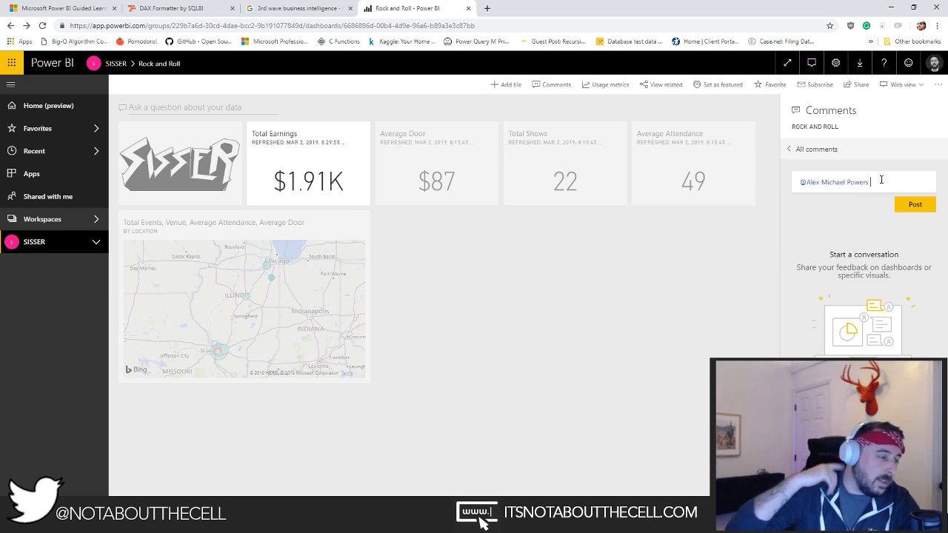
pyautogui.write('hey gre')
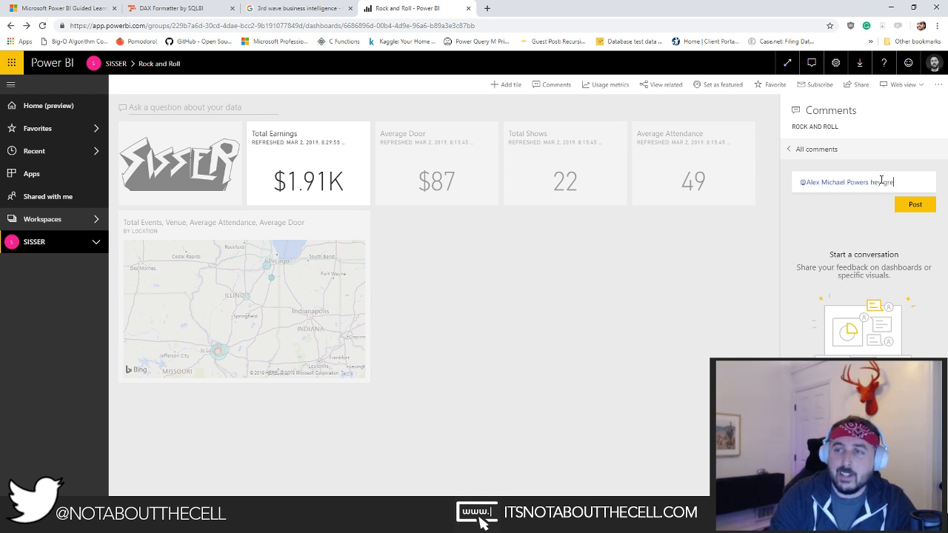
pyautogui.write('at looking ')
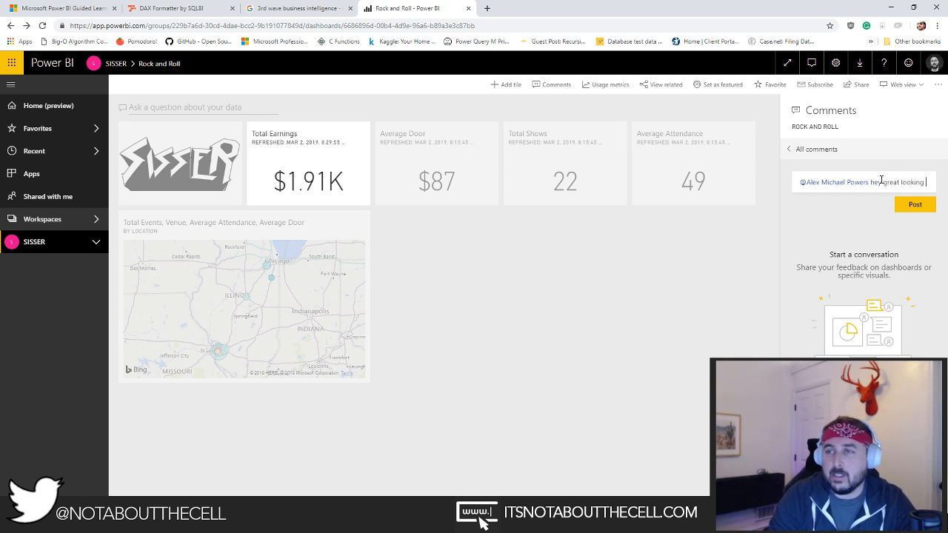
pyautogui.write('results th')
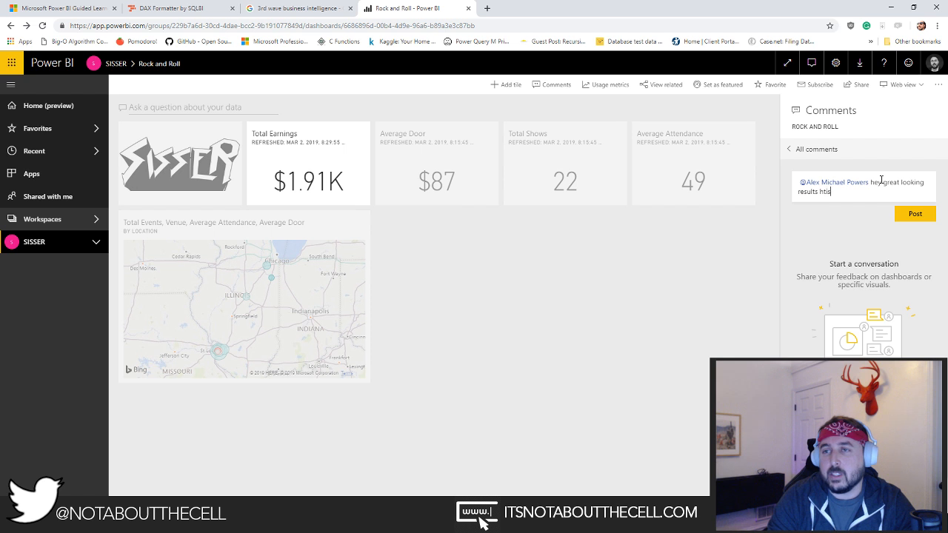
pyautogui.write('is month!')
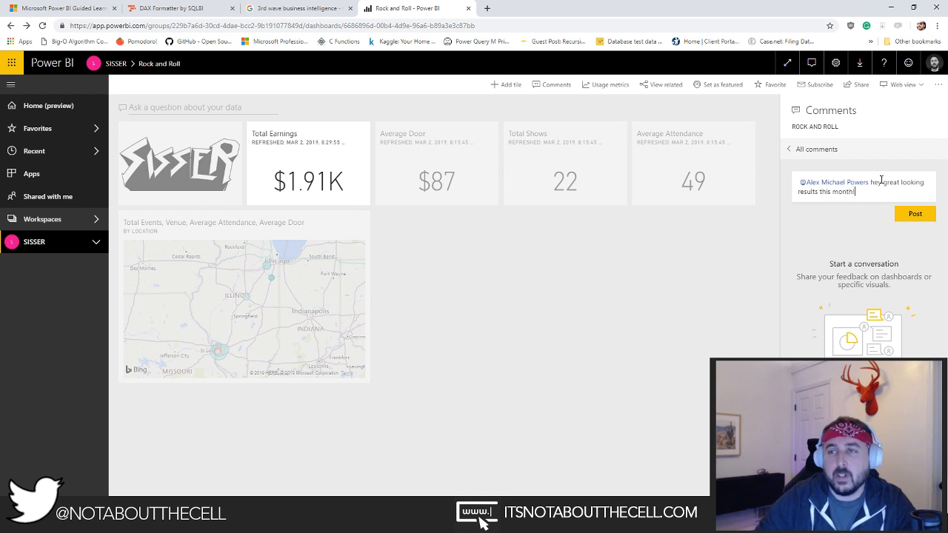
pyautogui.click(906, 220)
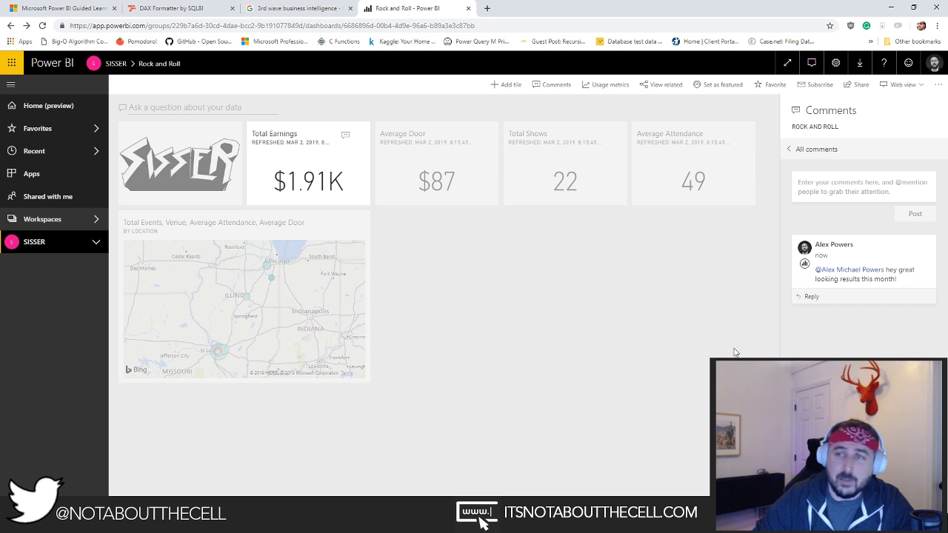
# Step: Close the dashboard's comments and collapse the navigation pane
pyautogui.click(611, 395)
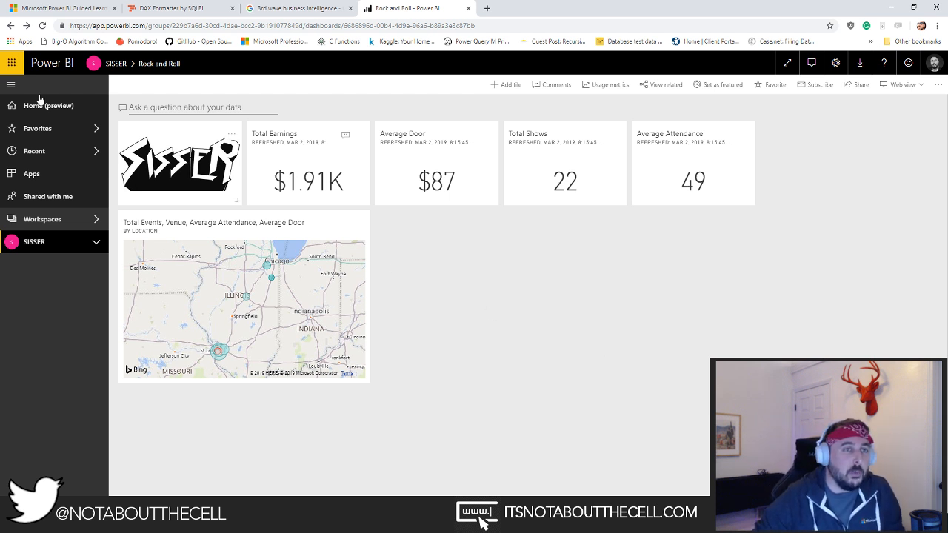
pyautogui.click(11, 86)
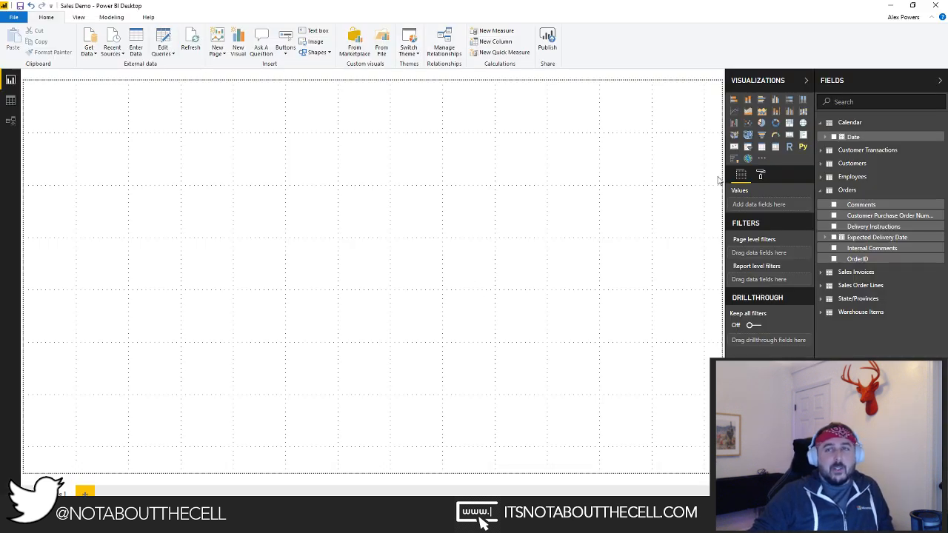
# Step: In Power BI Desktop, collapse the Visualizations and Fields panes, look over the report view, and expand the panes again
pyautogui.click(805, 80)
pyautogui.click(940, 80)
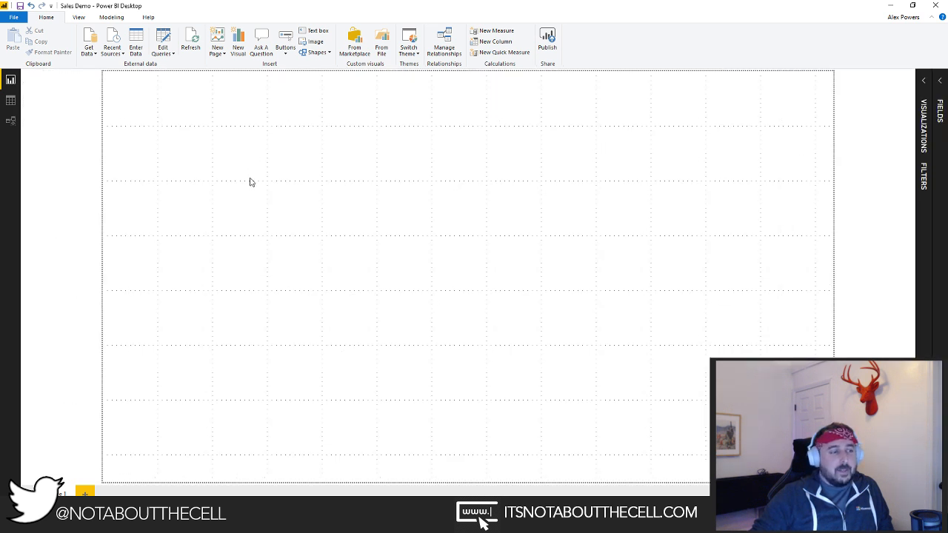
pyautogui.click(81, 17)
pyautogui.click(53, 20)
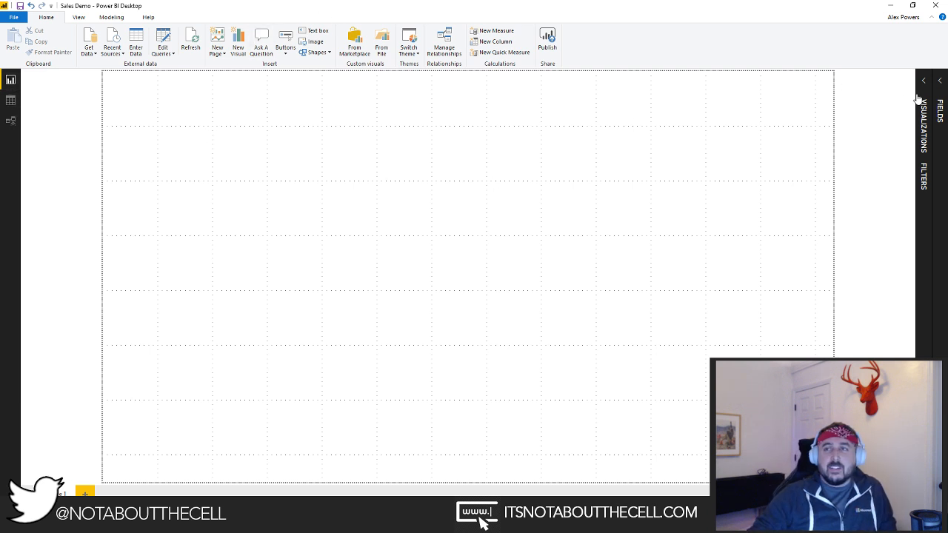
pyautogui.click(940, 83)
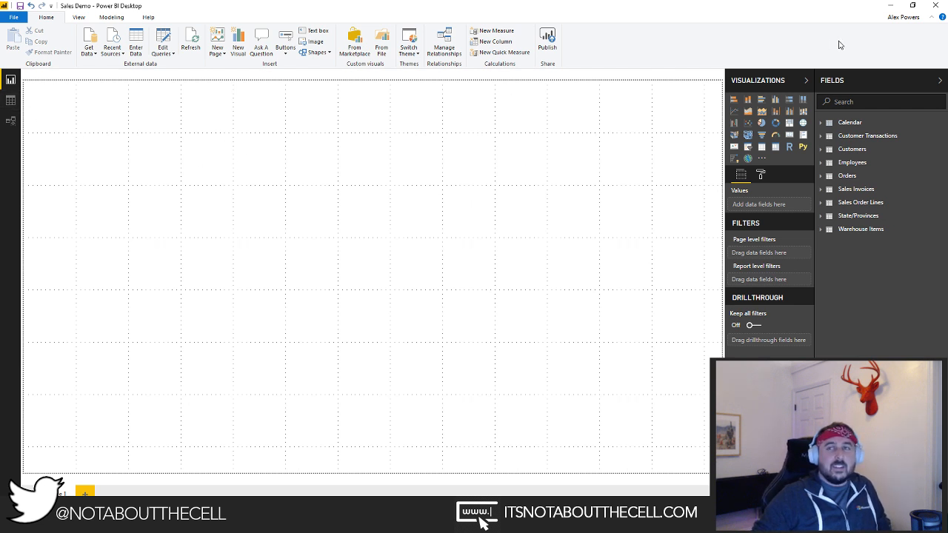
# Step: Minimize Power BI Desktop and bring the Hangouts Video Call tab into the Chrome window as its first tab
pyautogui.click(888, 6)
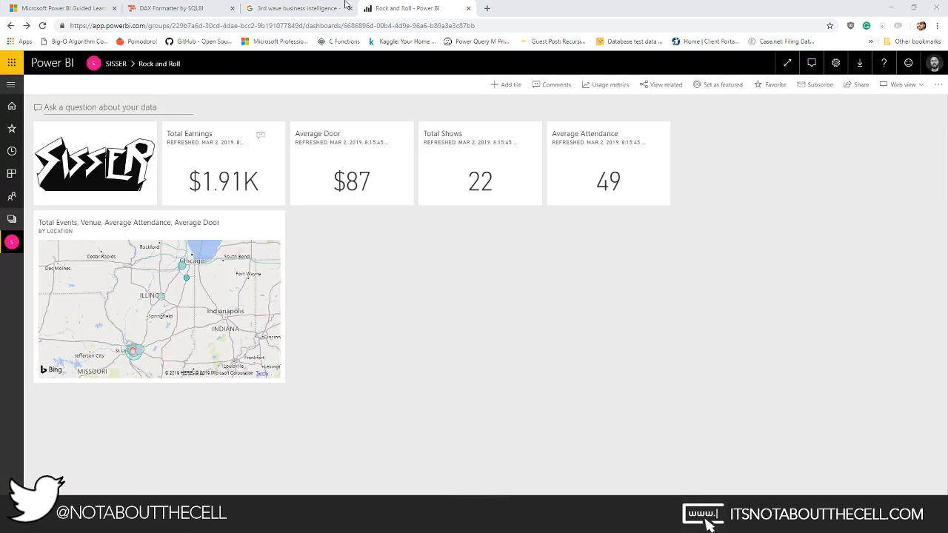
pyautogui.moveTo(347, 3); pyautogui.dragTo(82, 11)
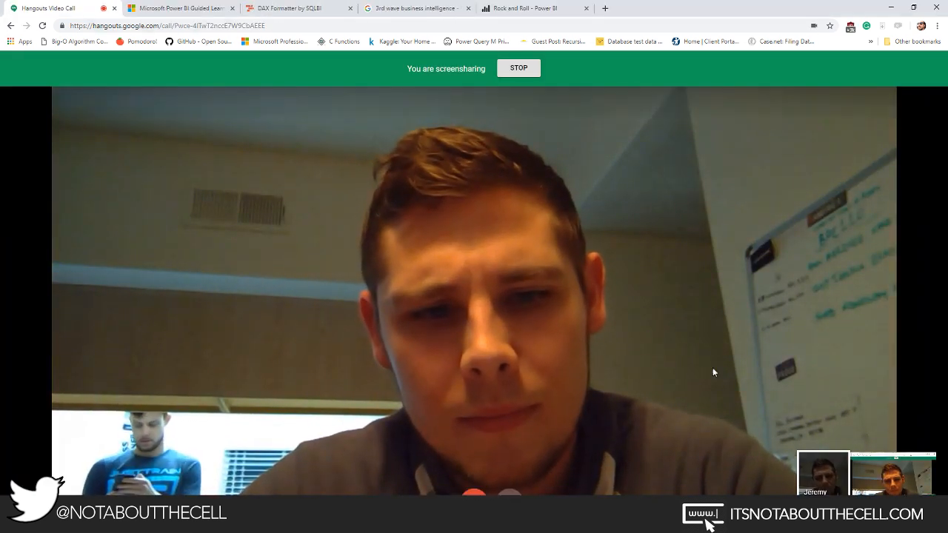